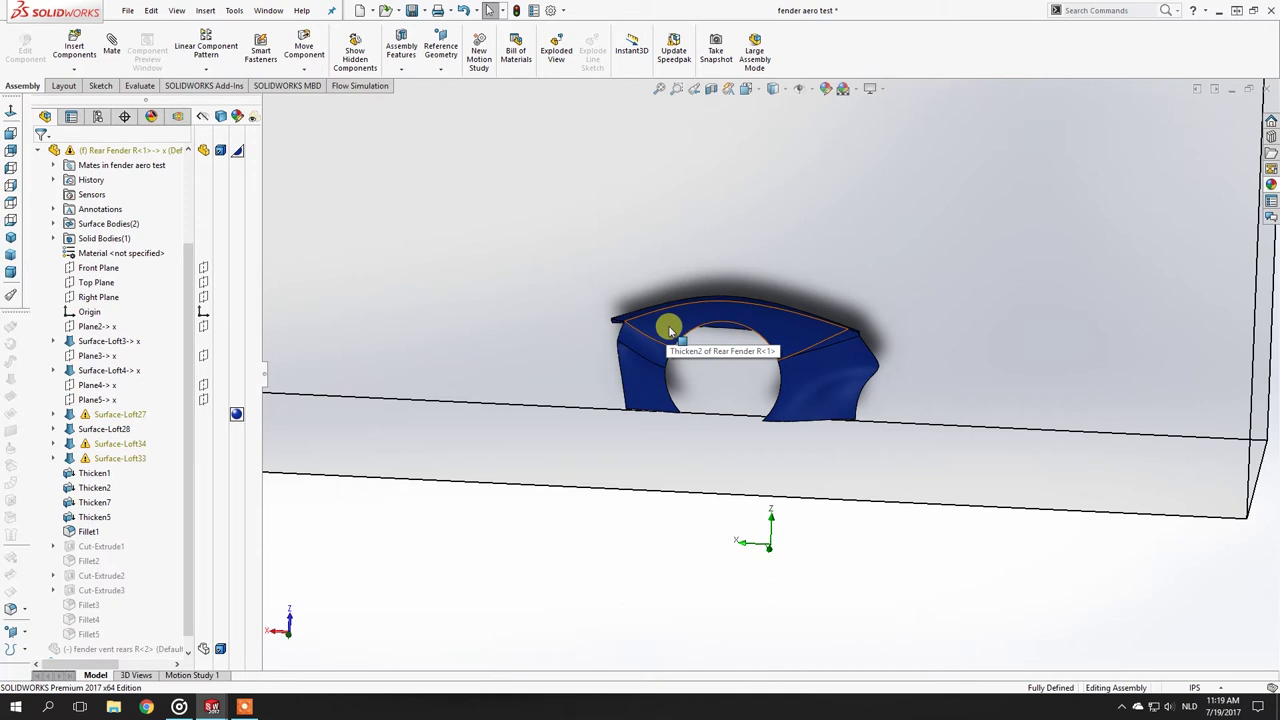
scroll(814, 336, "down", 1)
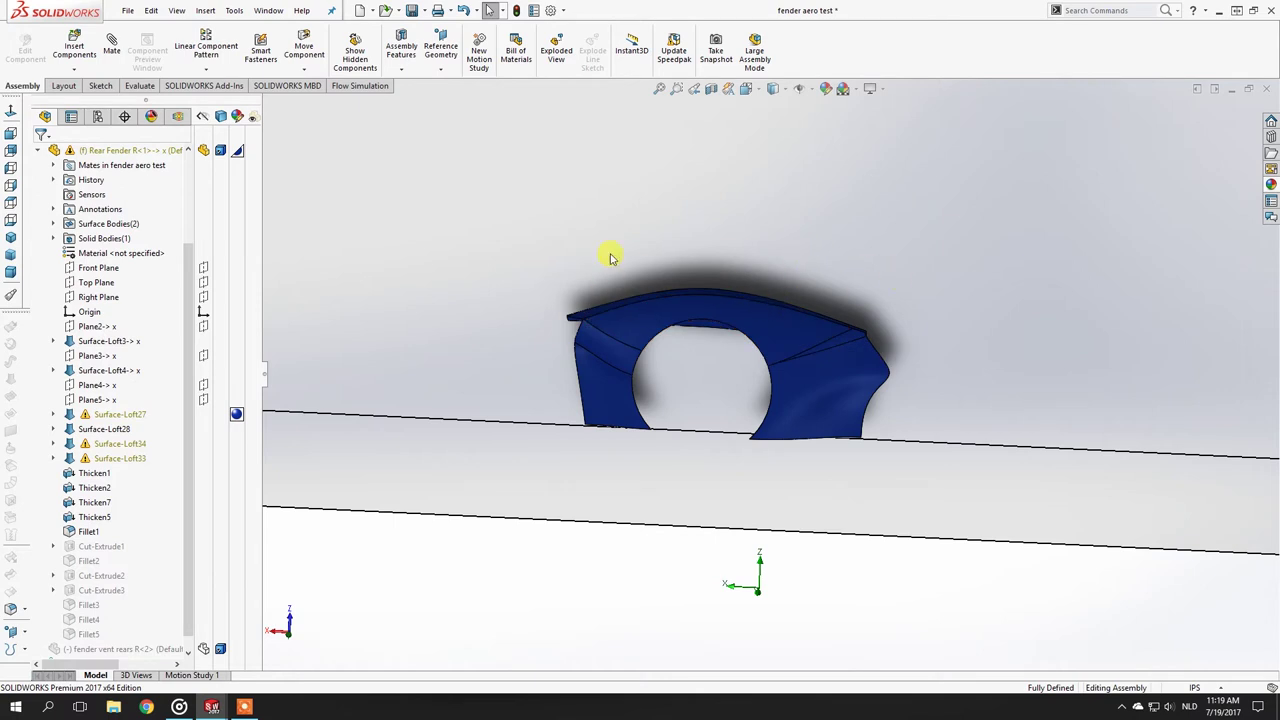
middle_click_drag(711, 284, 628, 327)
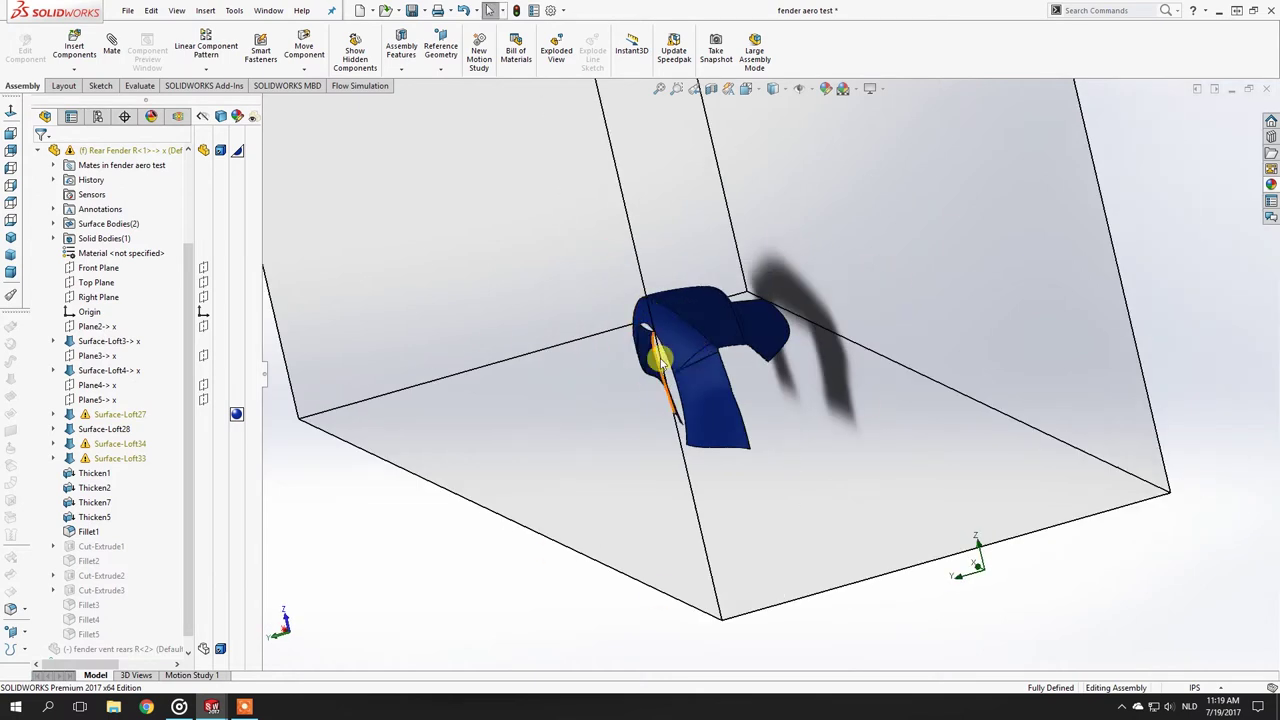
middle_click_drag(677, 366, 758, 373)
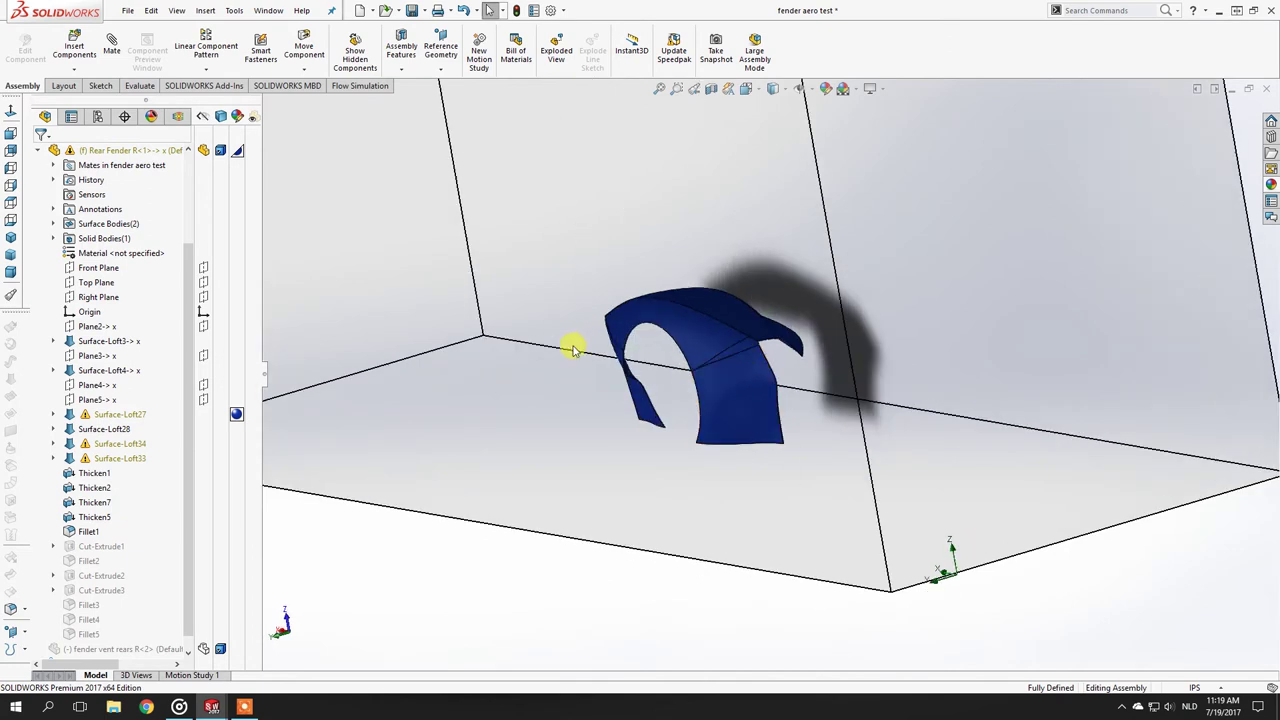
mouse_move(645, 372)
middle_mouse_down()
mouse_move(729, 337)
mouse_move(740, 349)
middle_mouse_up()
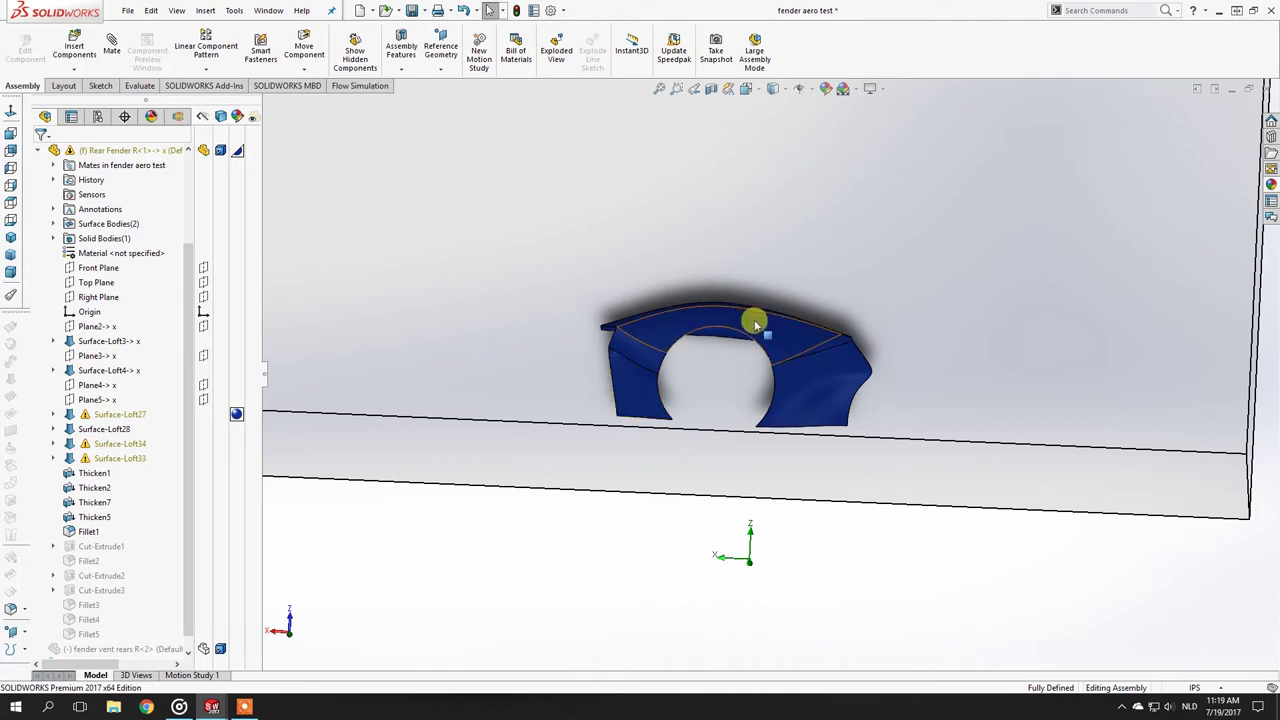
Unload and reload the SOLIDWORKS Flow Simulation add-in, declining to reset the computational domain.
left_click(207, 86)
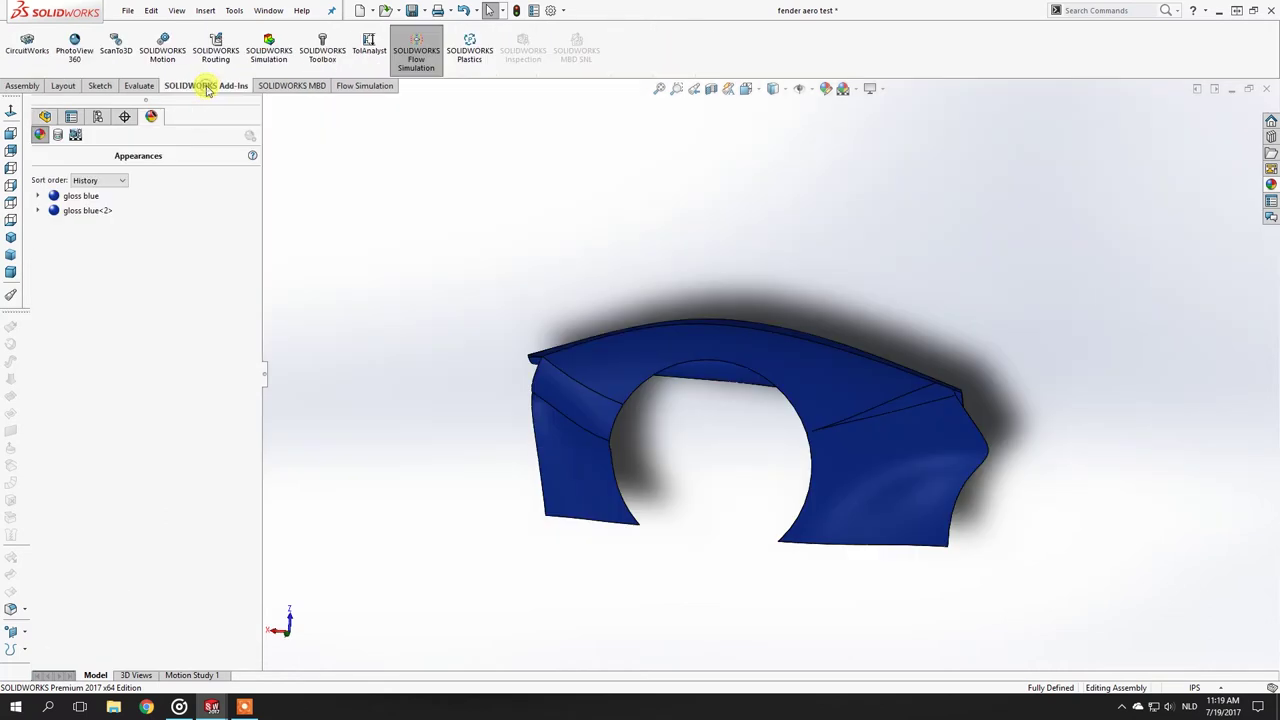
left_click(420, 55)
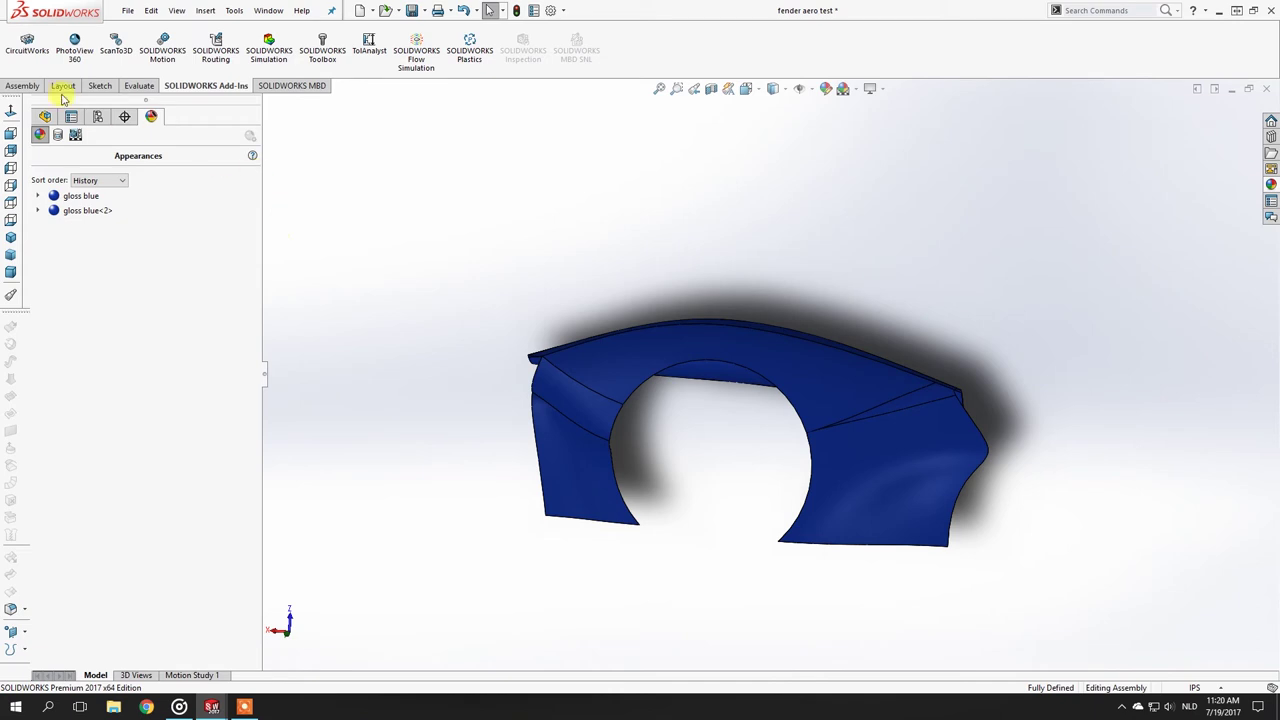
middle_click_drag(700, 290, 771, 391)
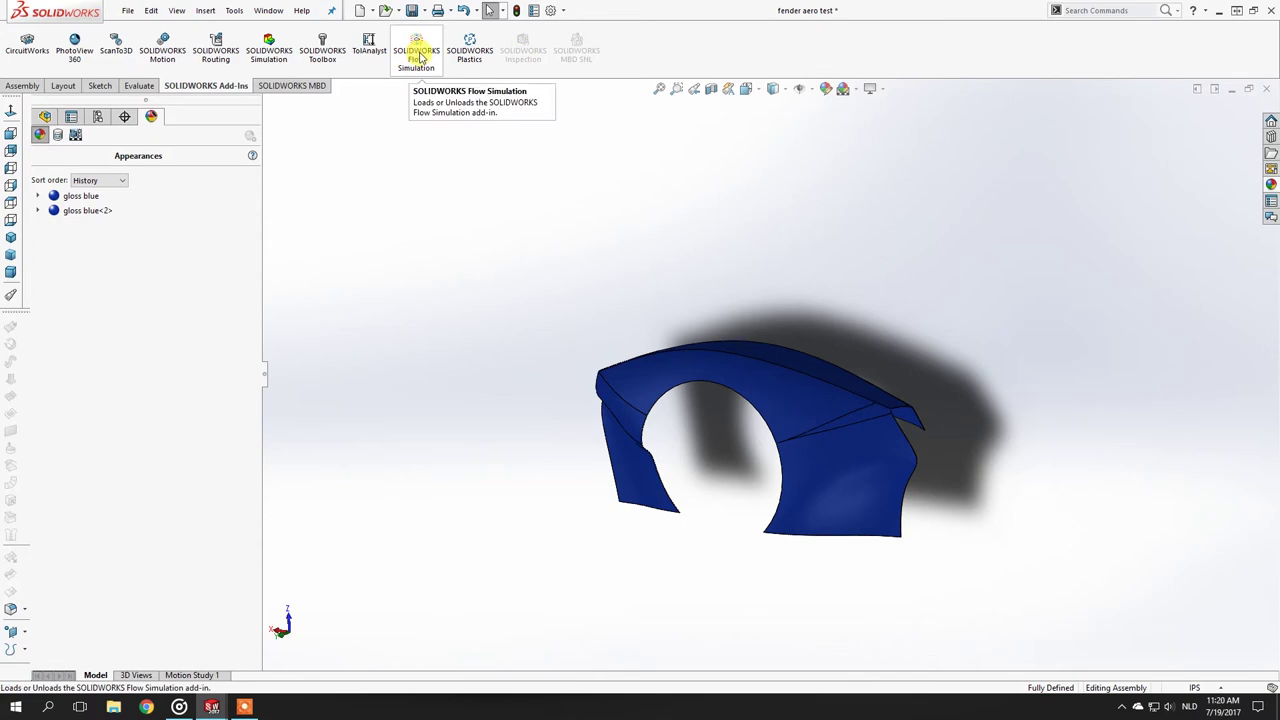
left_click(424, 50)
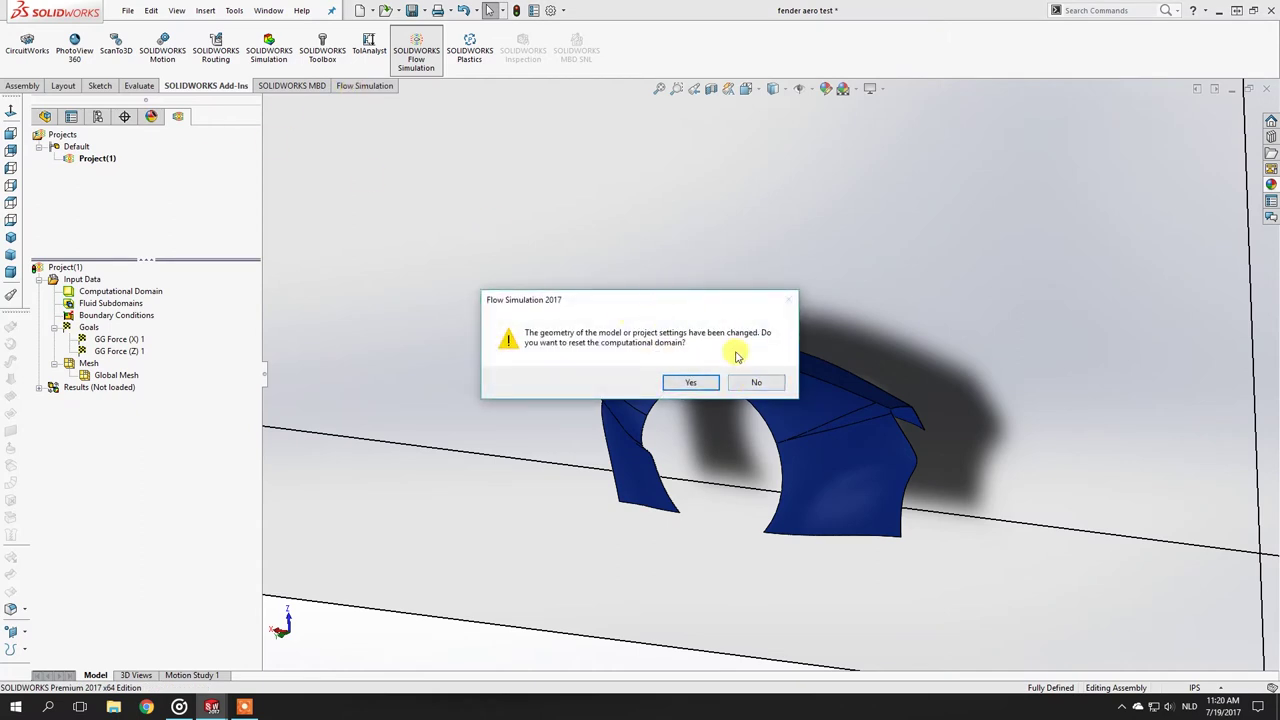
left_click(755, 384)
left_click(757, 404)
Delete the existing flow simulation project Project(1) together with its project directory.
right_click(97, 159)
left_click(145, 211)
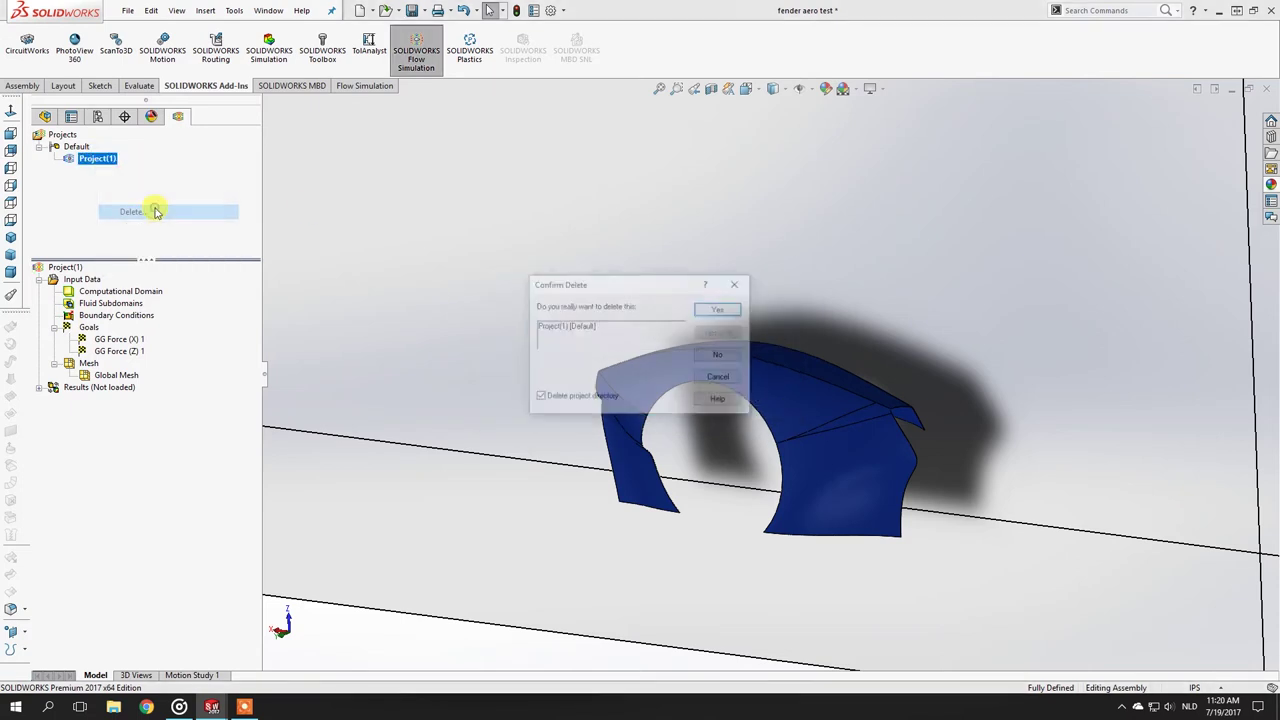
left_click(720, 312)
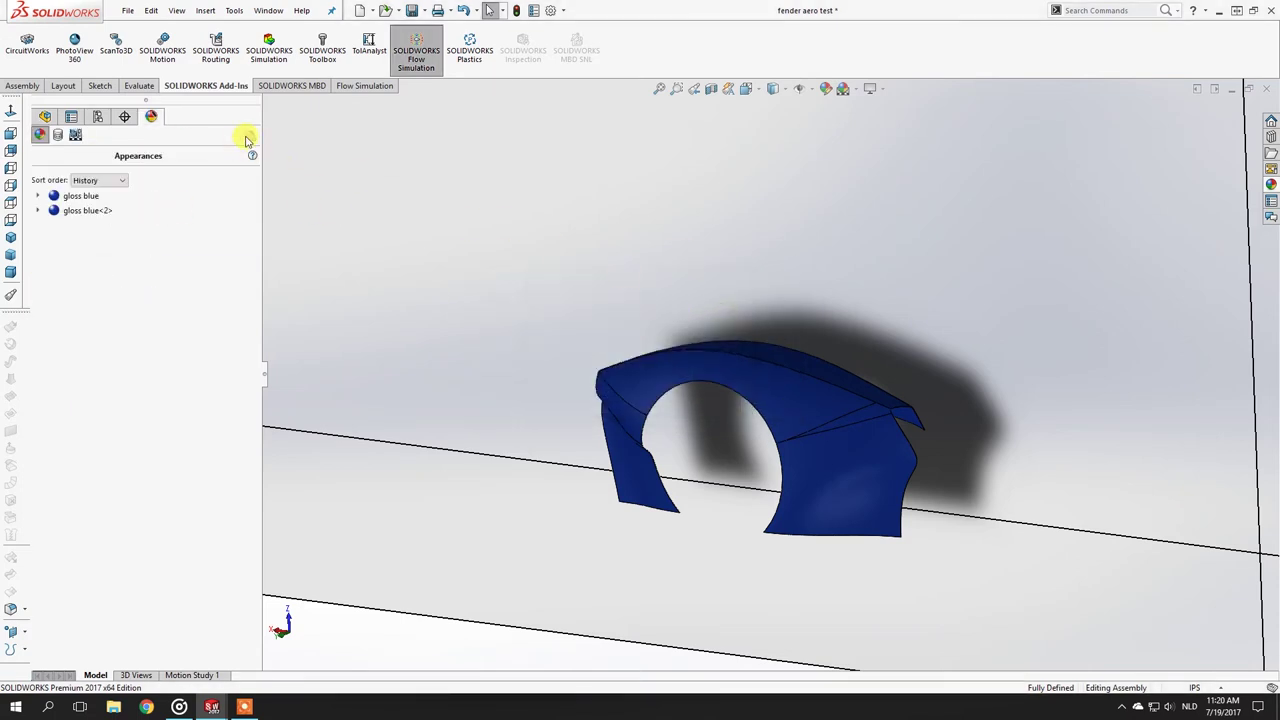
Examine the rear fender's end profile and its upper surface, including the inner flange, from several angles.
middle_click_drag(583, 266, 491, 240)
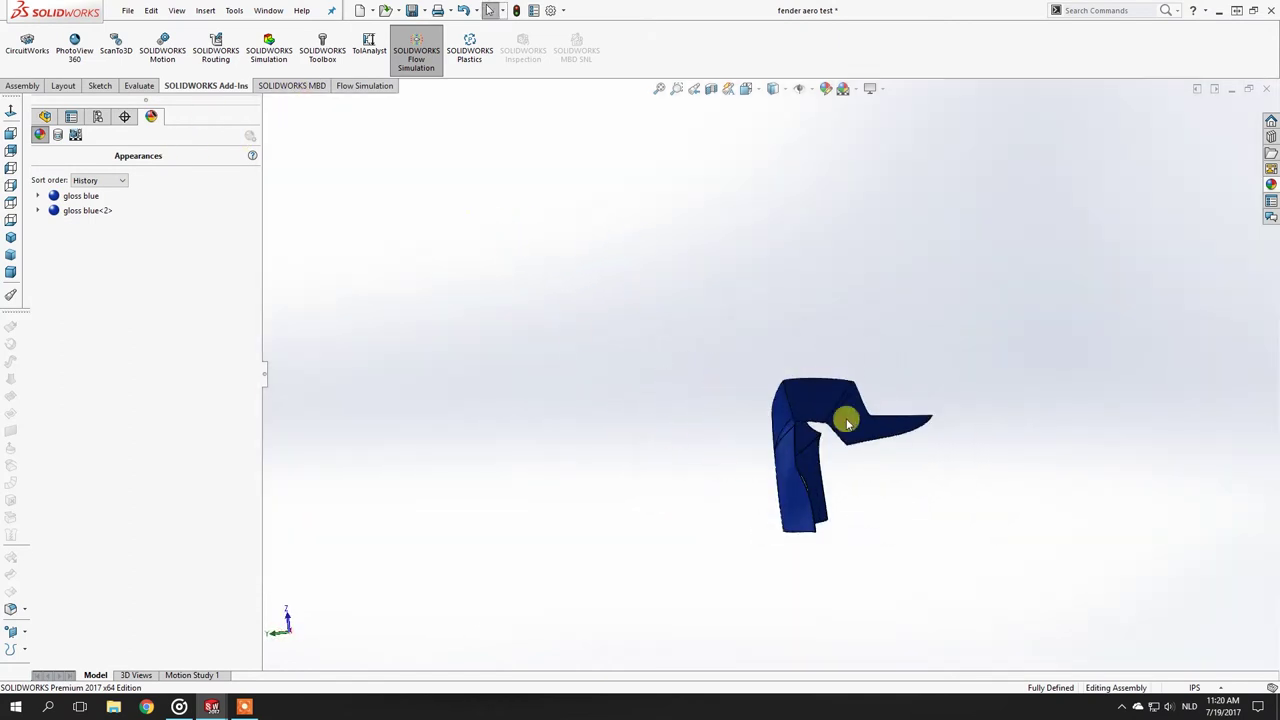
scroll(823, 403, "down", 3)
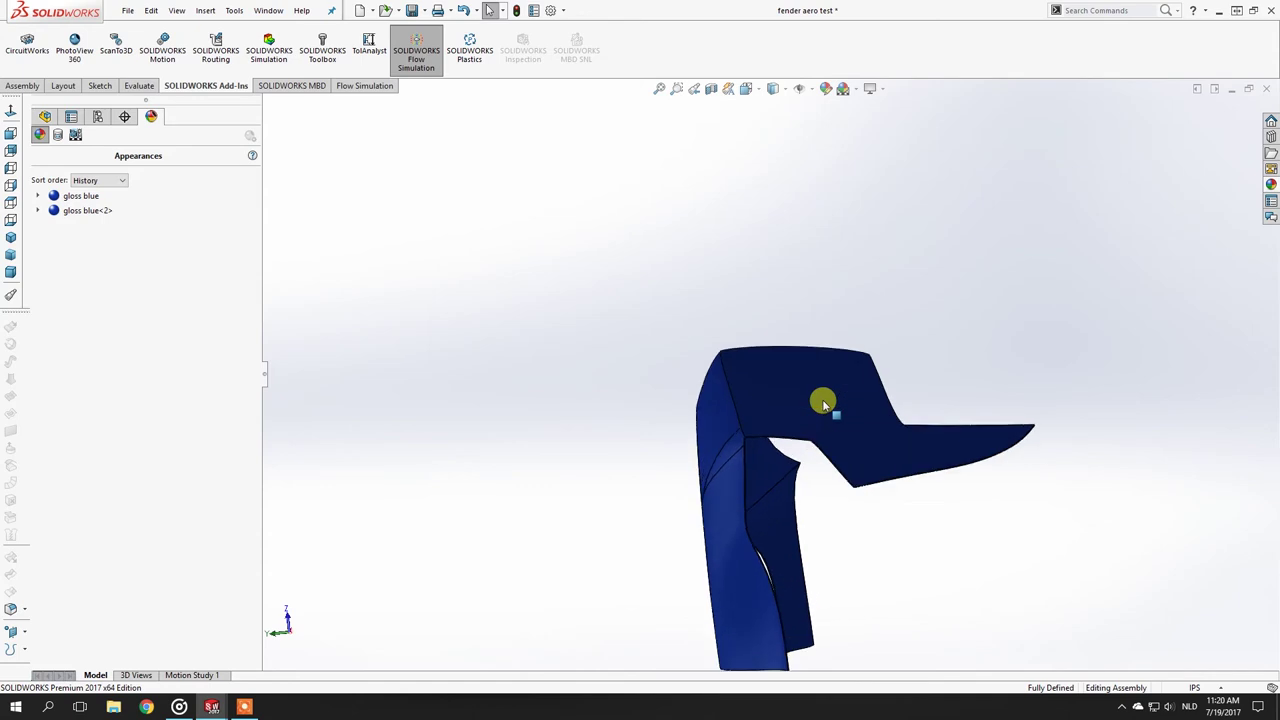
left_click(358, 87)
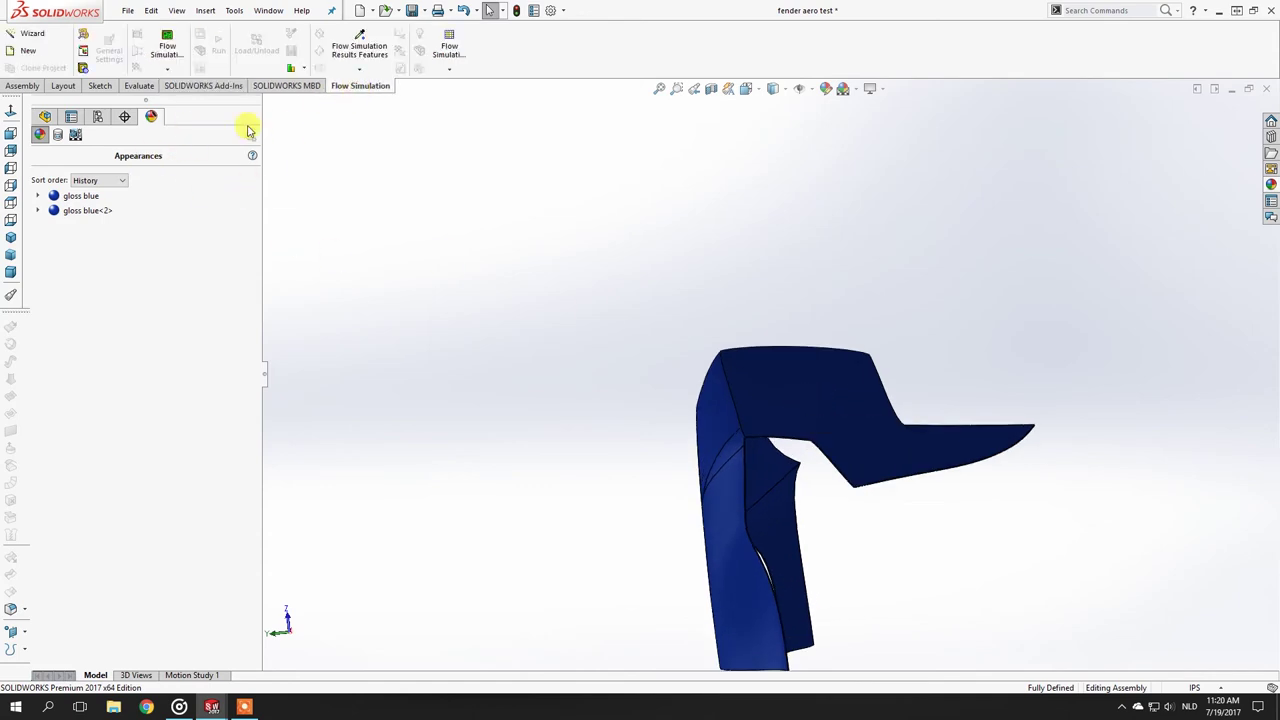
middle_click_drag(766, 449, 860, 363)
mouse_move(720, 372)
middle_mouse_down()
mouse_move(771, 343)
mouse_move(806, 349)
mouse_move(703, 343)
mouse_move(687, 360)
mouse_move(729, 380)
middle_mouse_up()
left_click(729, 380)
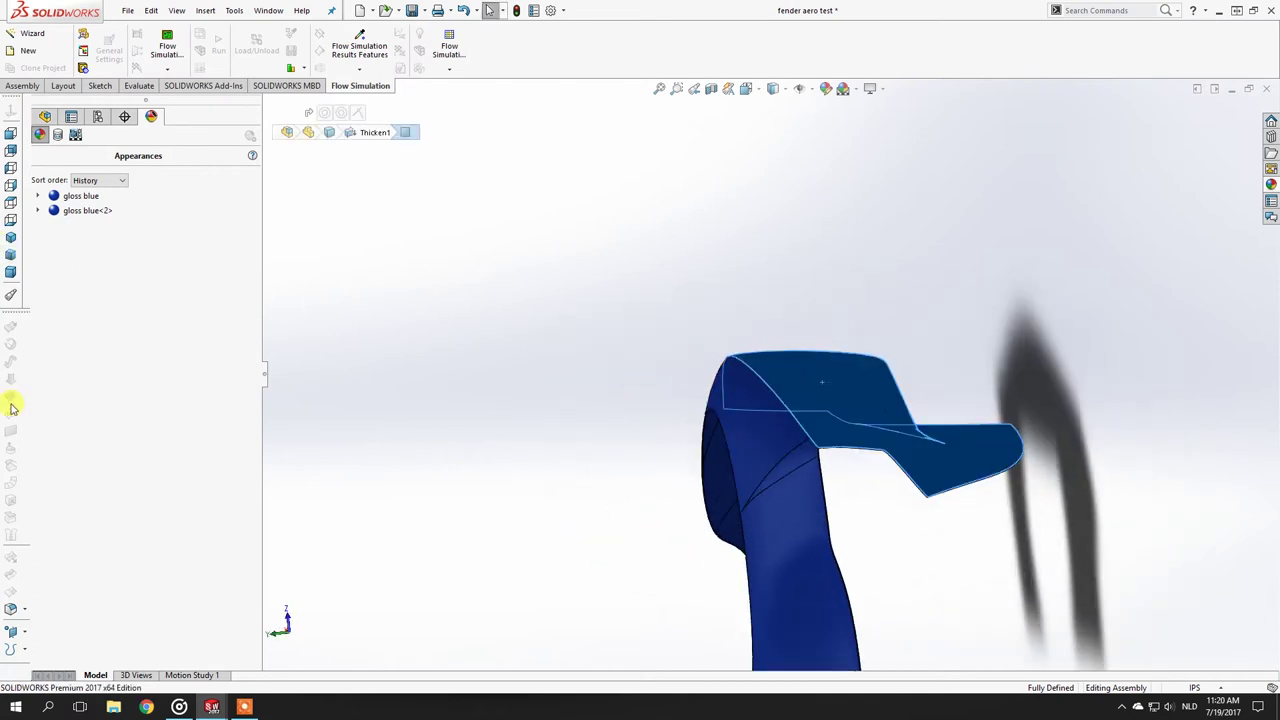
middle_click_drag(714, 463, 745, 468)
scroll(810, 428, "down", 3)
middle_click_drag(822, 393, 791, 371)
middle_click_drag(854, 326, 837, 353)
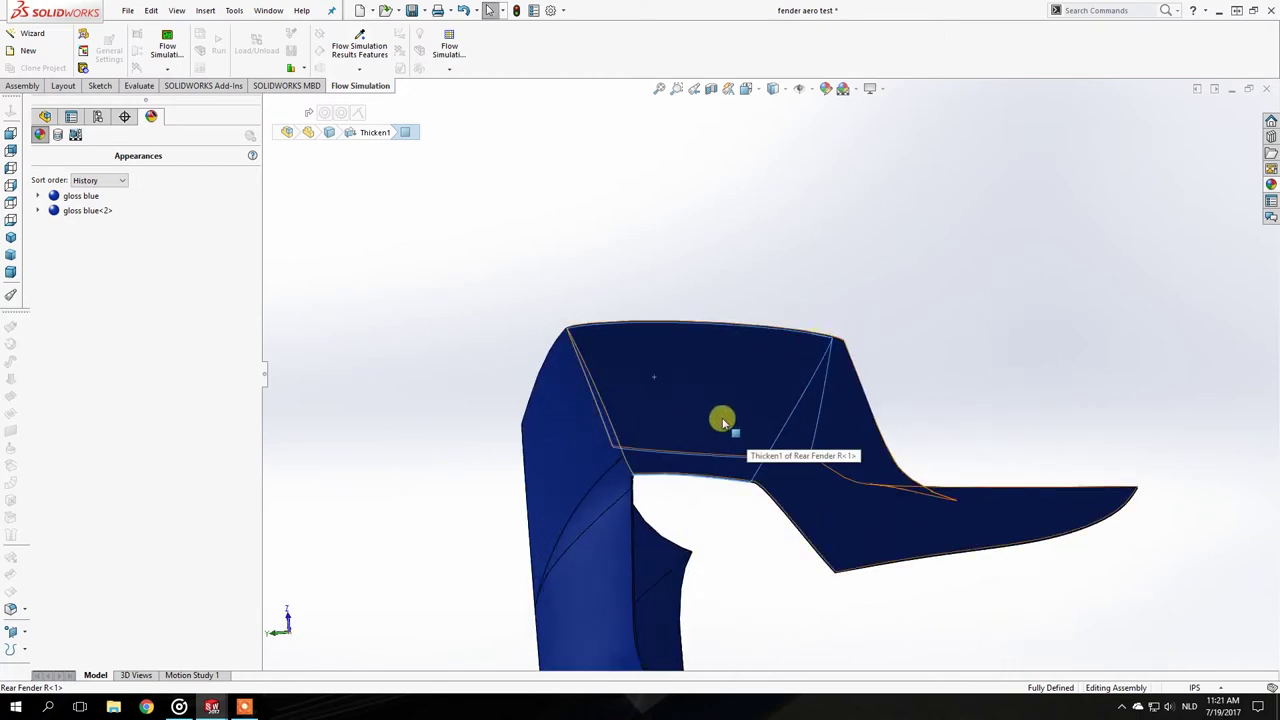
middle_click_drag(702, 421, 745, 438)
middle_click_drag(660, 423, 700, 443)
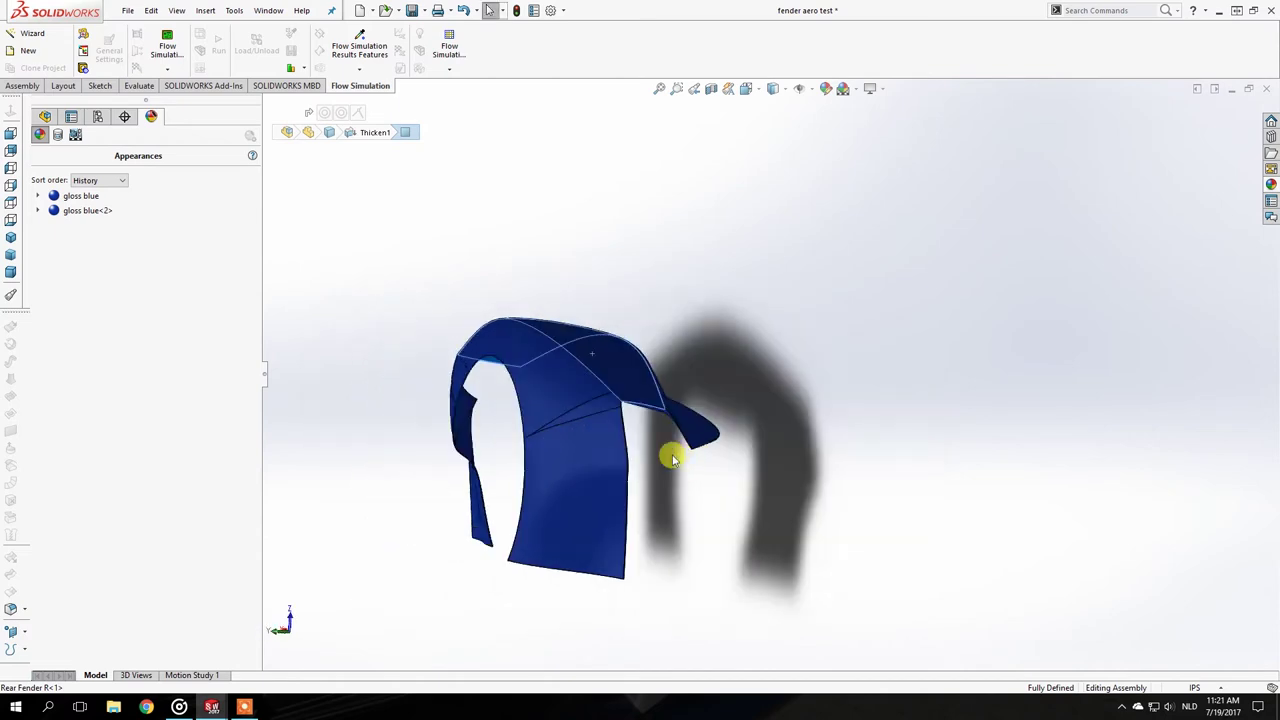
Examine the fender's side profile, wheel arch opening and underside from the side and from below.
middle_click_drag(611, 457, 911, 494)
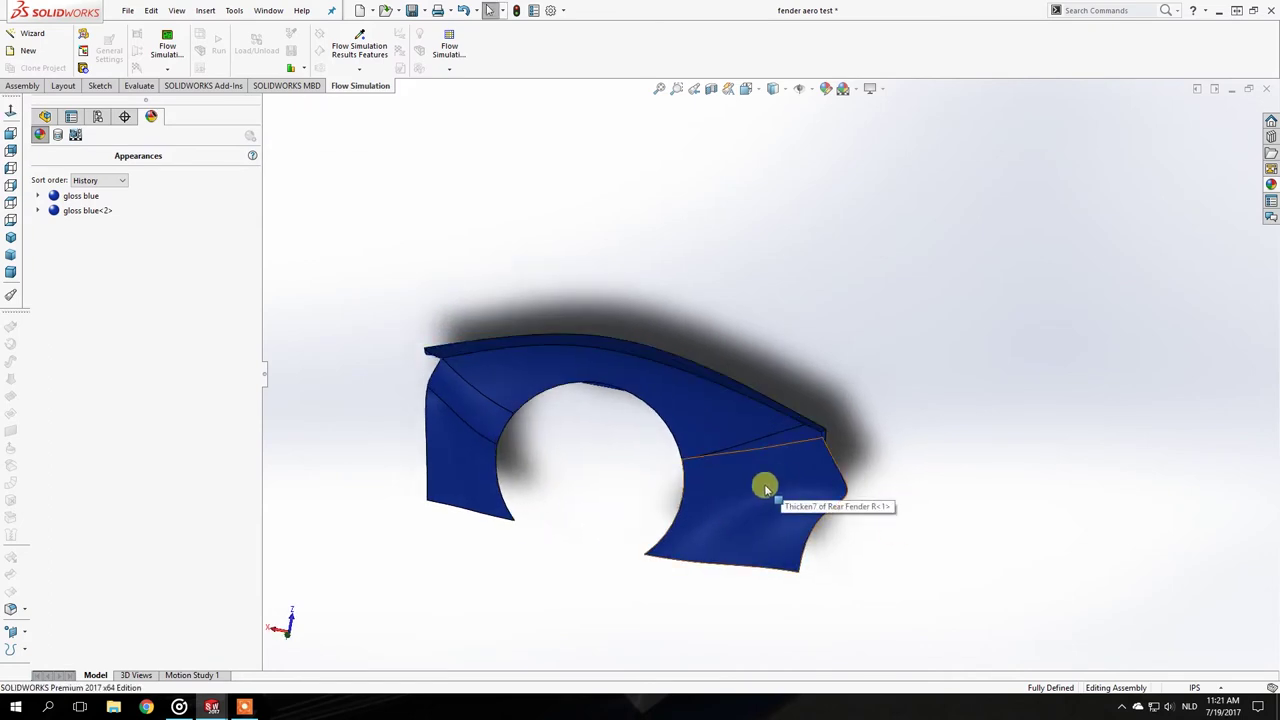
mouse_move(763, 491)
middle_mouse_down()
mouse_move(775, 395)
mouse_move(771, 451)
middle_mouse_up()
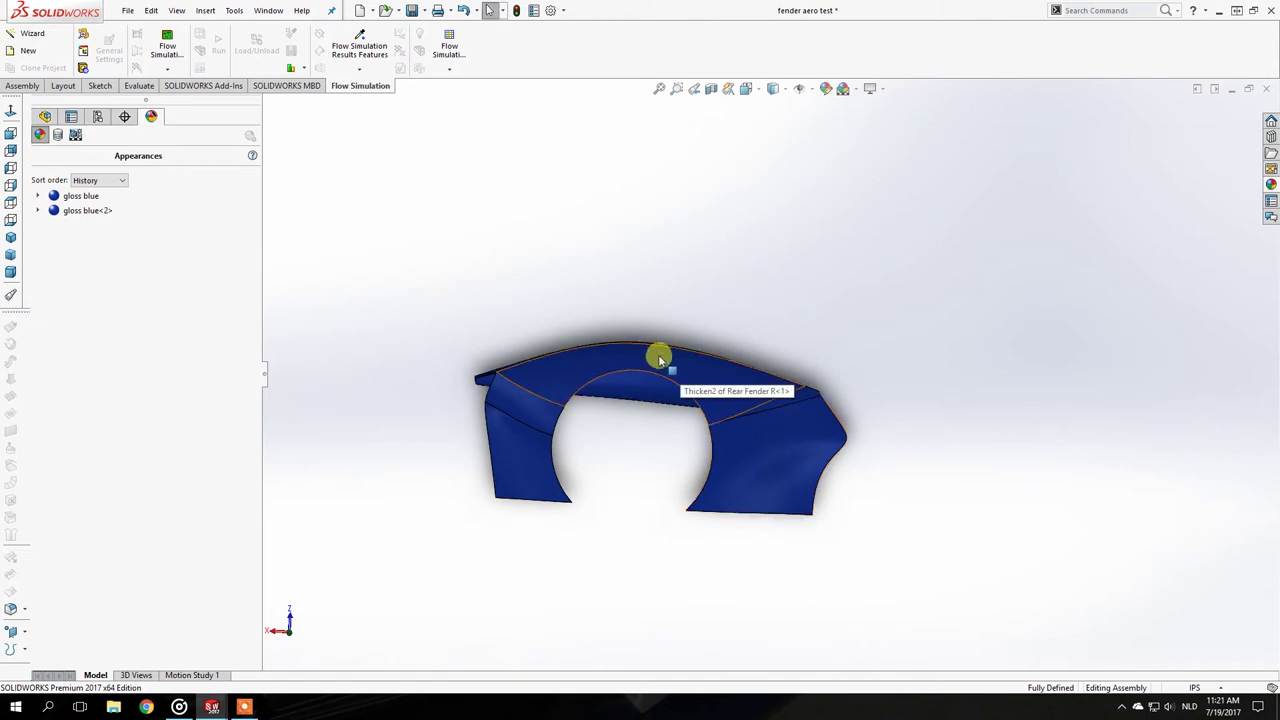
scroll(755, 465, "down", 3)
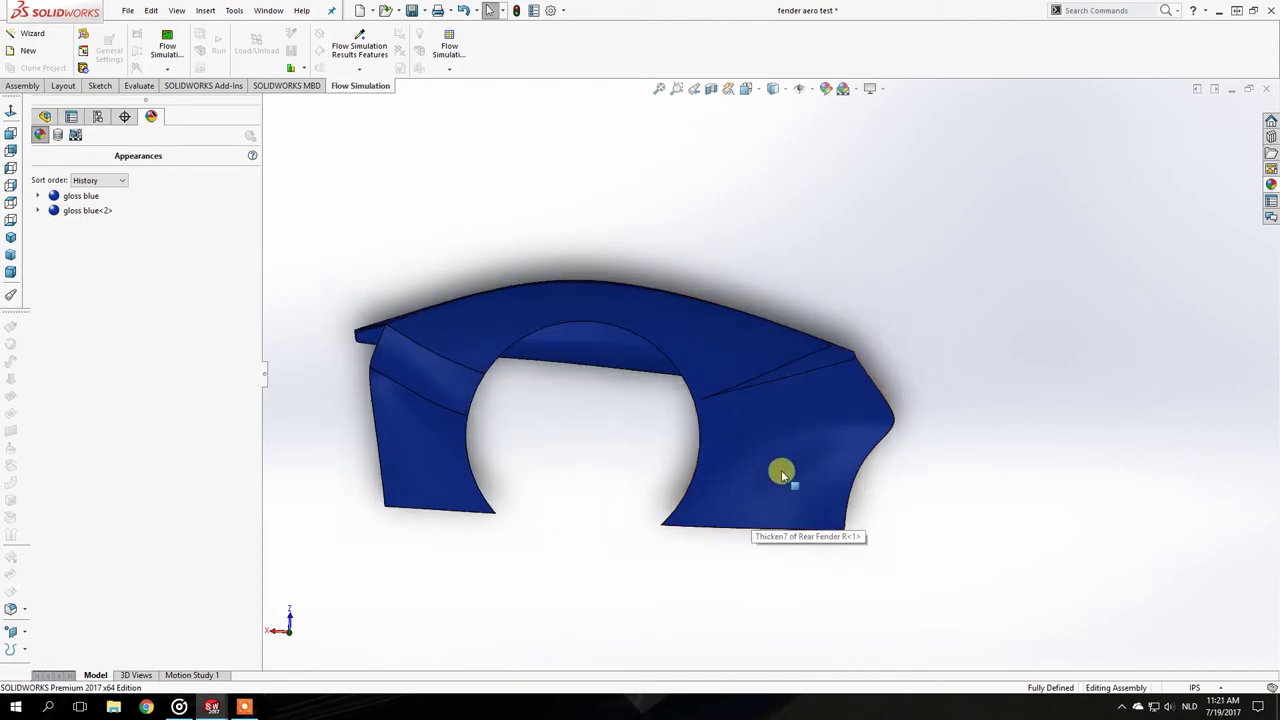
scroll(785, 442, "up", 2)
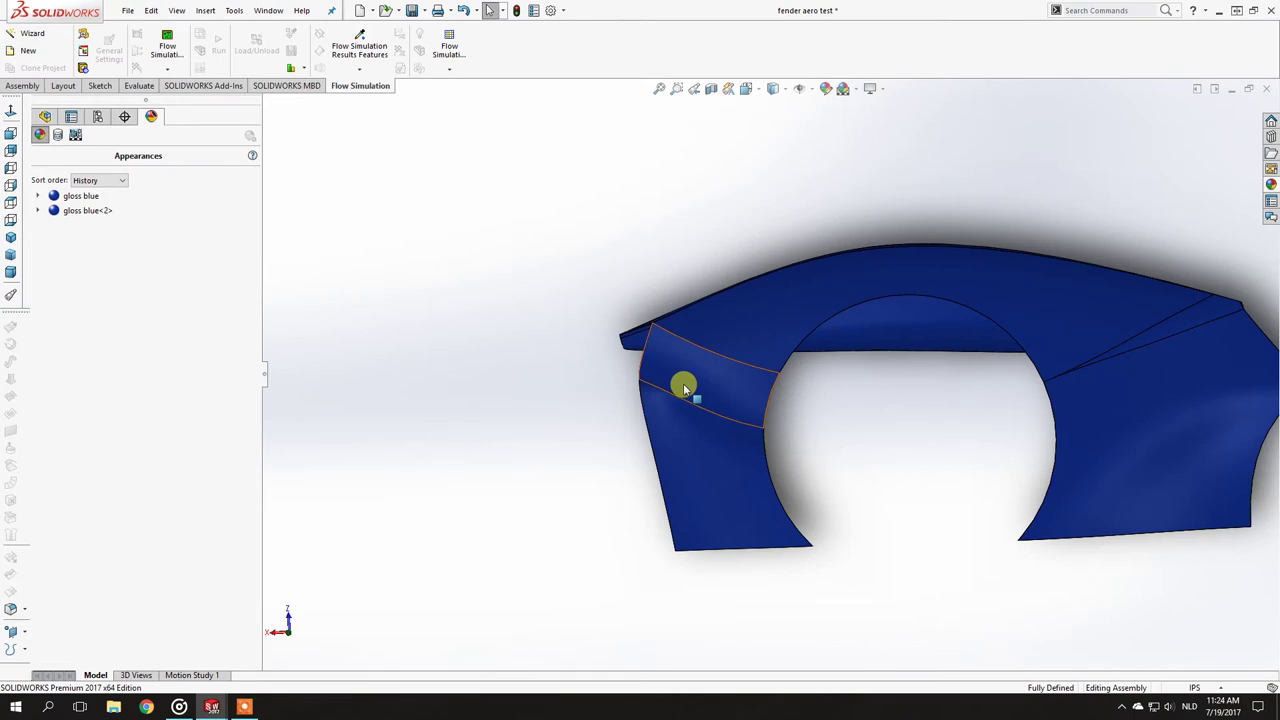
middle_click_drag(946, 470, 963, 448)
scroll(889, 383, "down", 2)
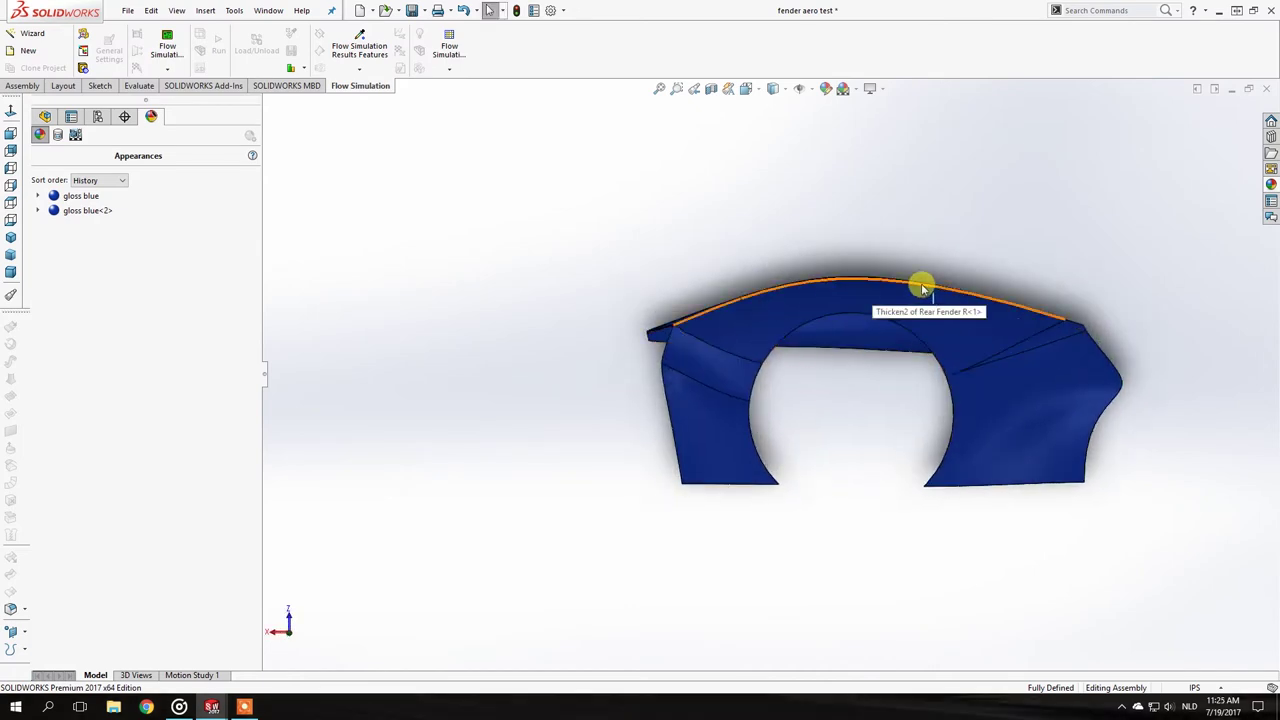
middle_click_drag(686, 304, 863, 251)
left_click_drag(873, 243, 765, 290)
middle_click_drag(765, 290, 820, 289)
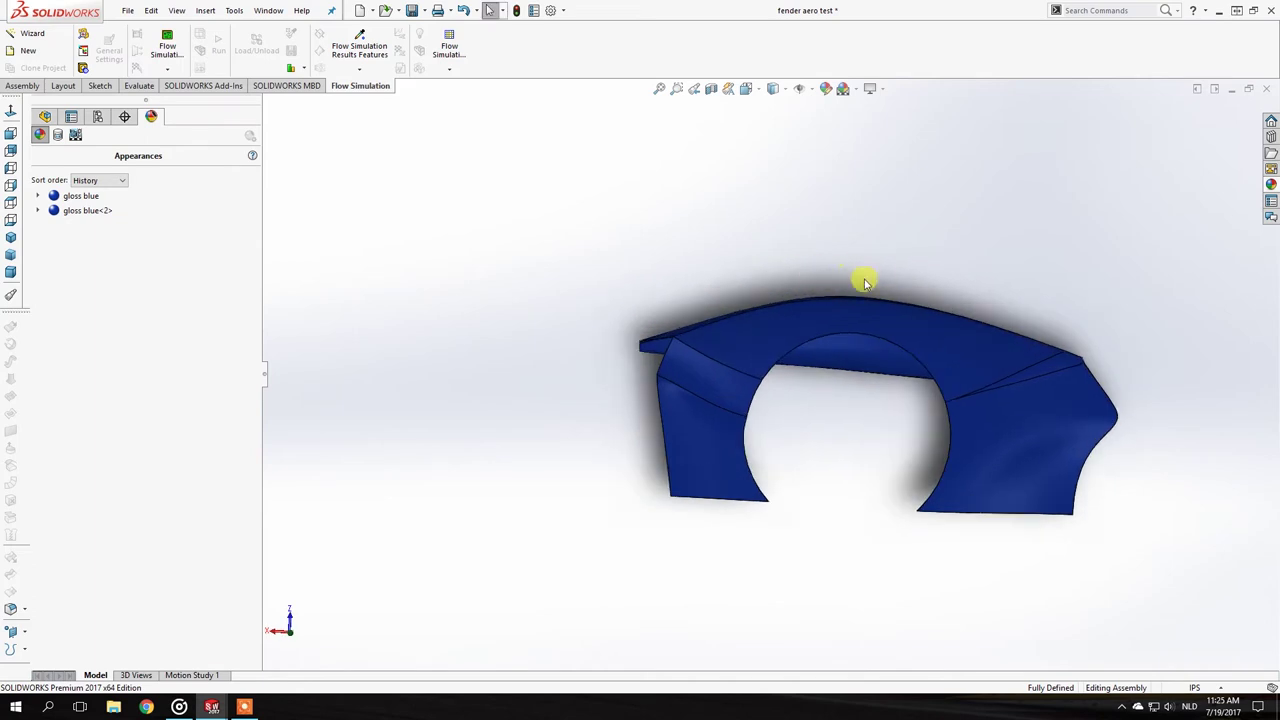
middle_click_drag(817, 343, 838, 172)
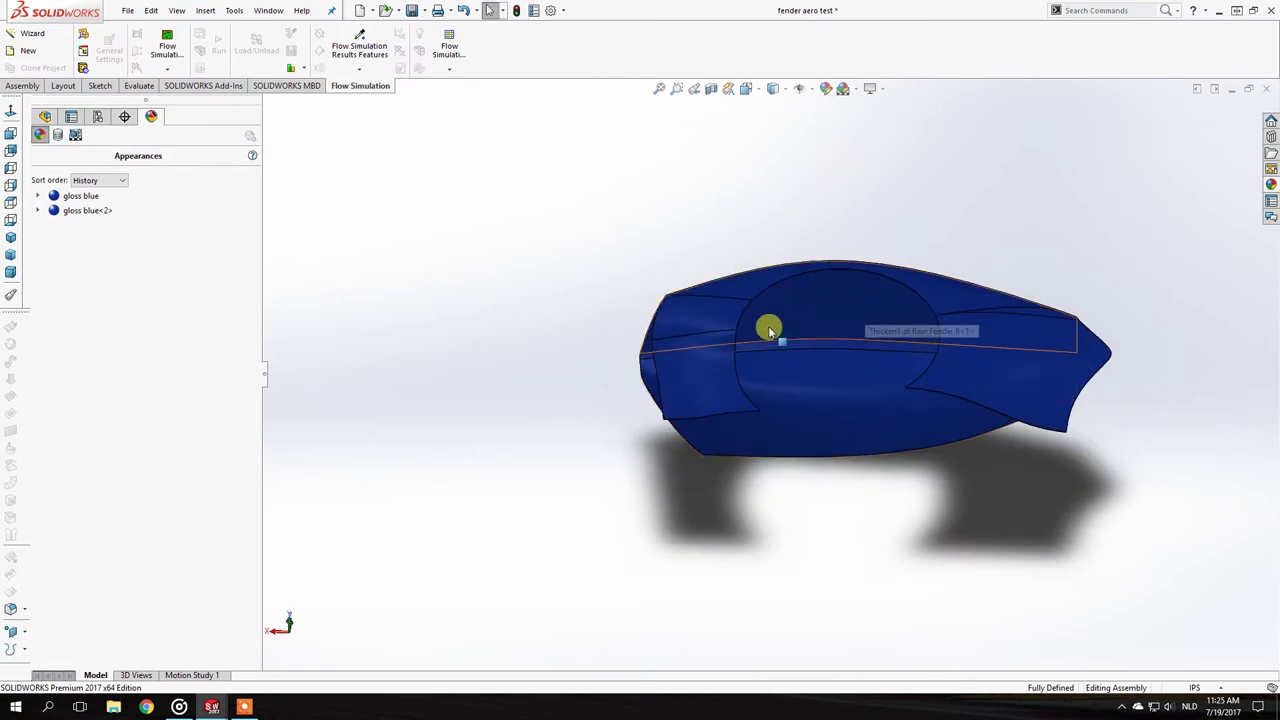
middle_click_drag(857, 306, 849, 346)
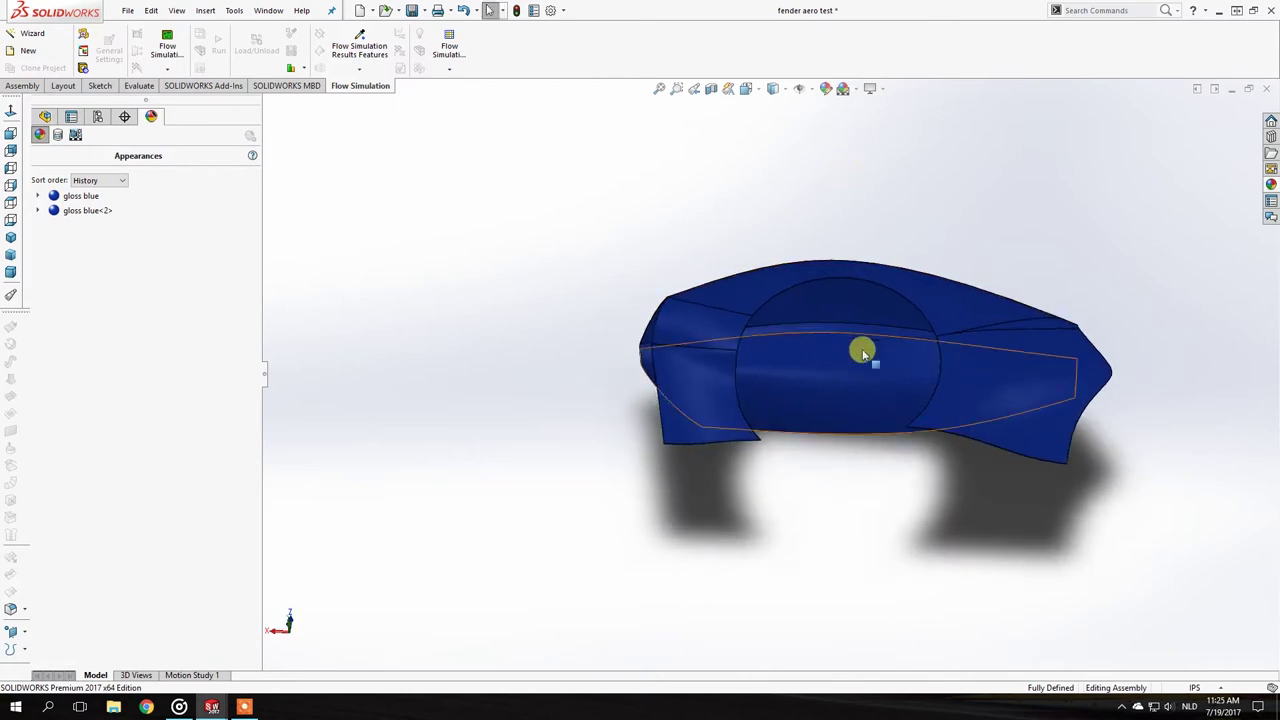
middle_click_drag(845, 295, 834, 400)
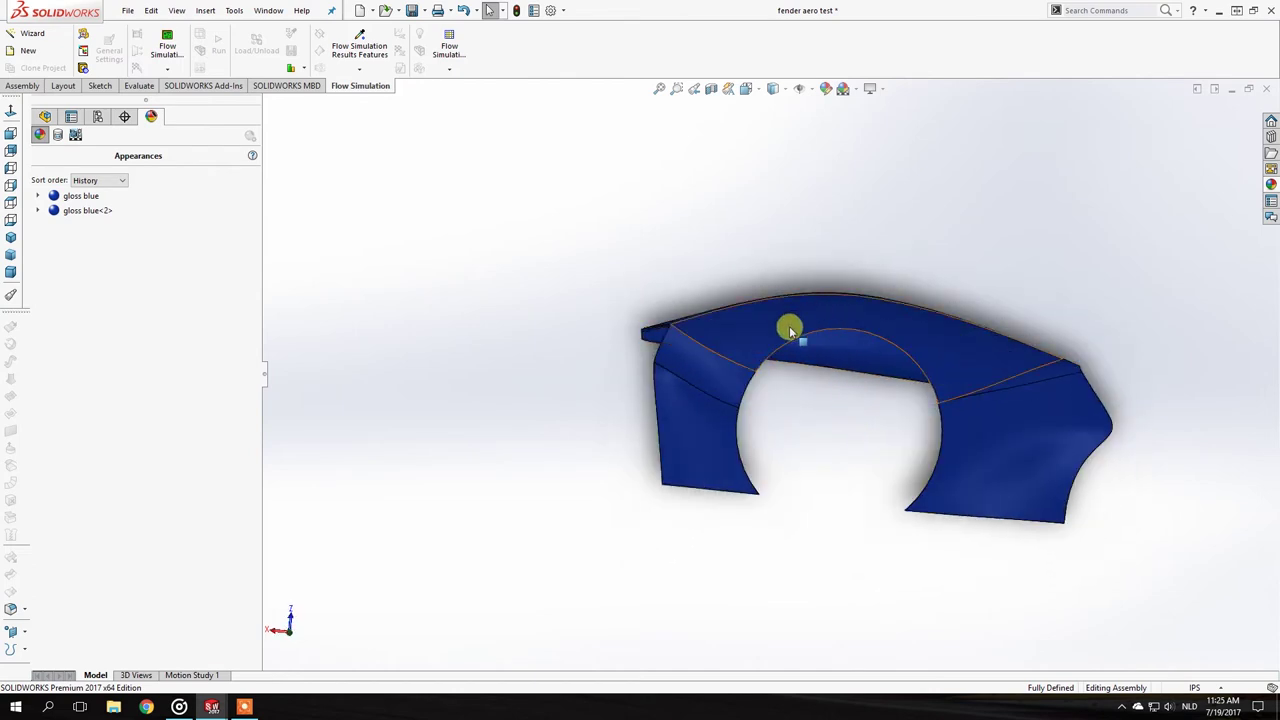
middle_click_drag(840, 334, 695, 354)
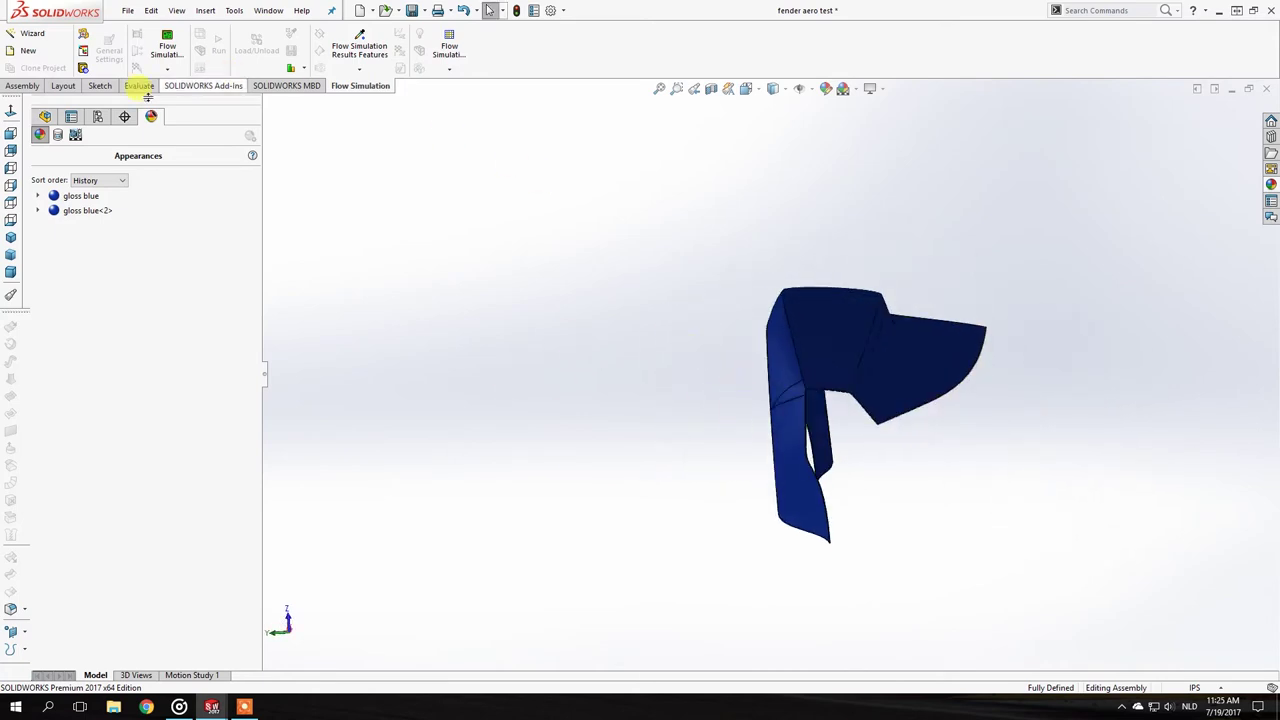
Show the assembly's feature tree and collapse its display pane.
left_click(38, 116)
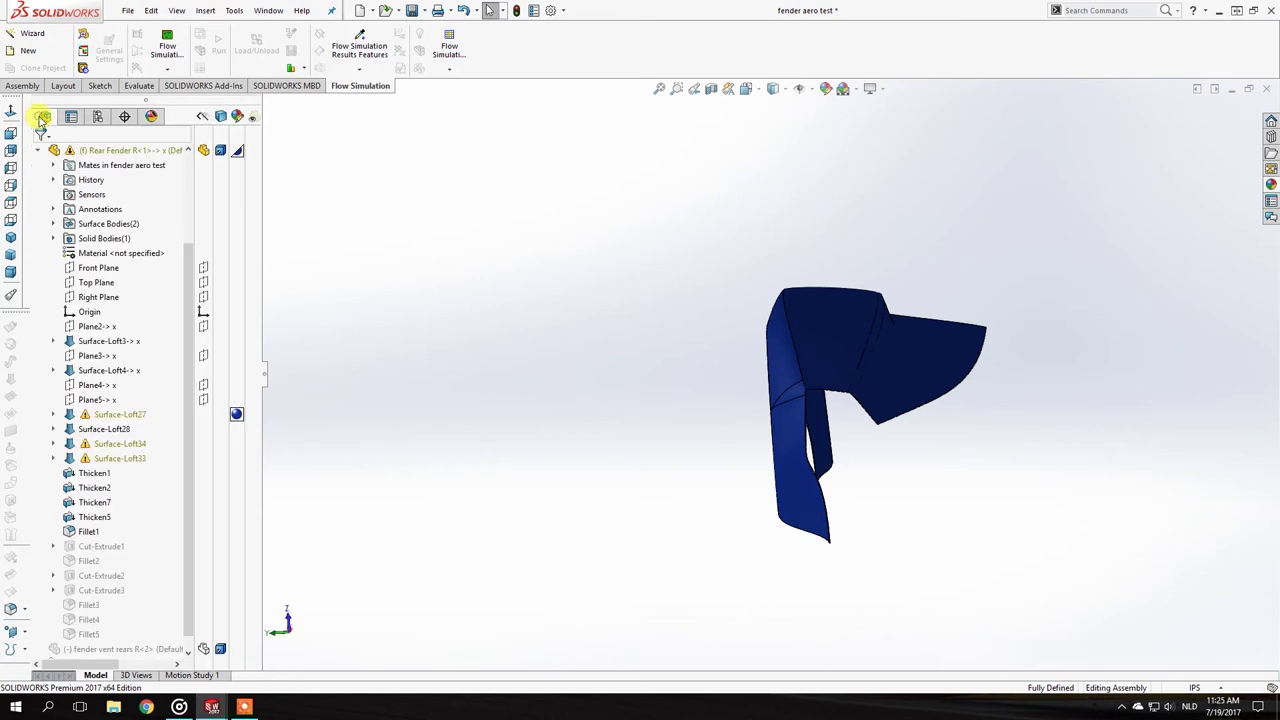
left_click(201, 117)
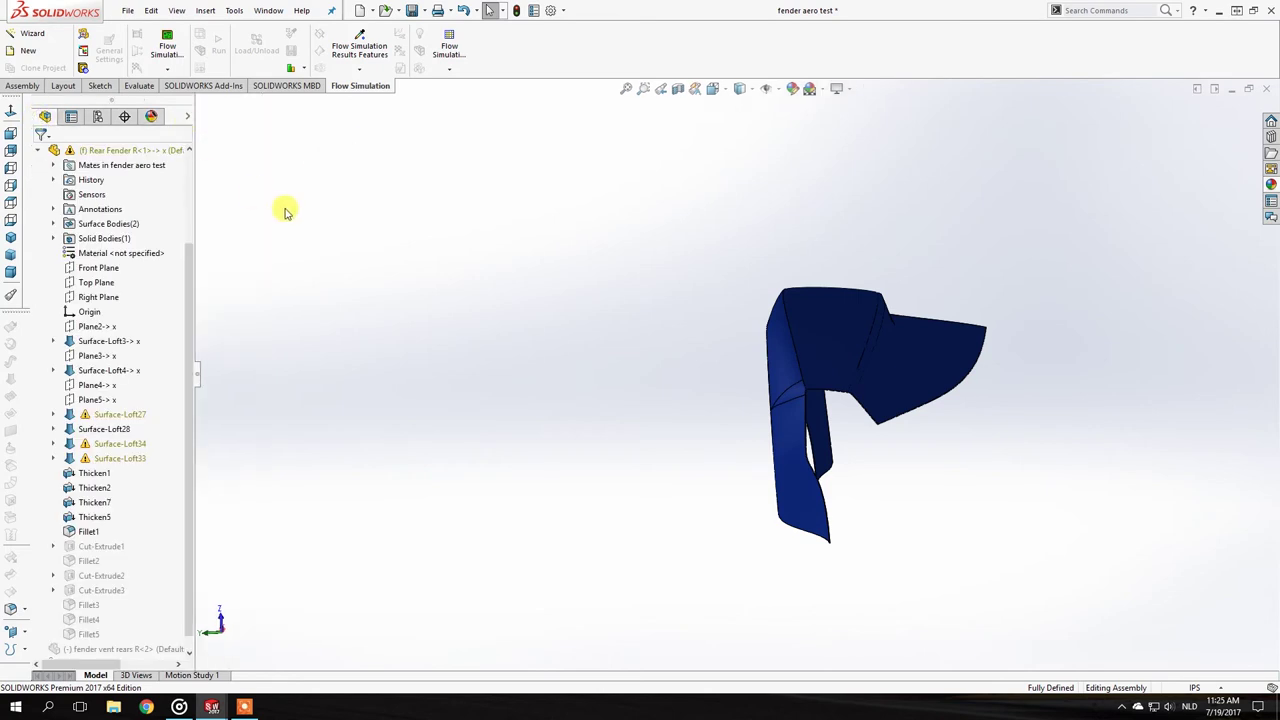
middle_click_drag(466, 234, 795, 346)
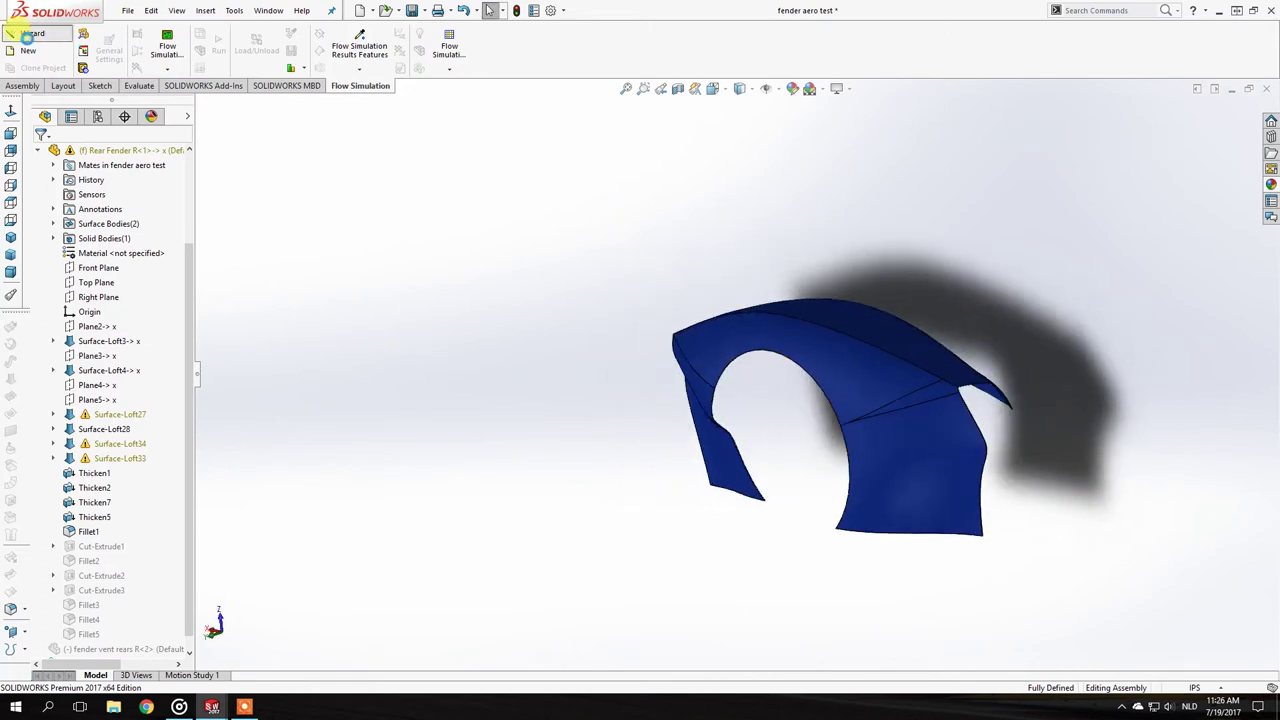
Start a new flow simulation project with the Wizard, keeping the name Project(1) and the Use Current configuration.
left_click(54, 35)
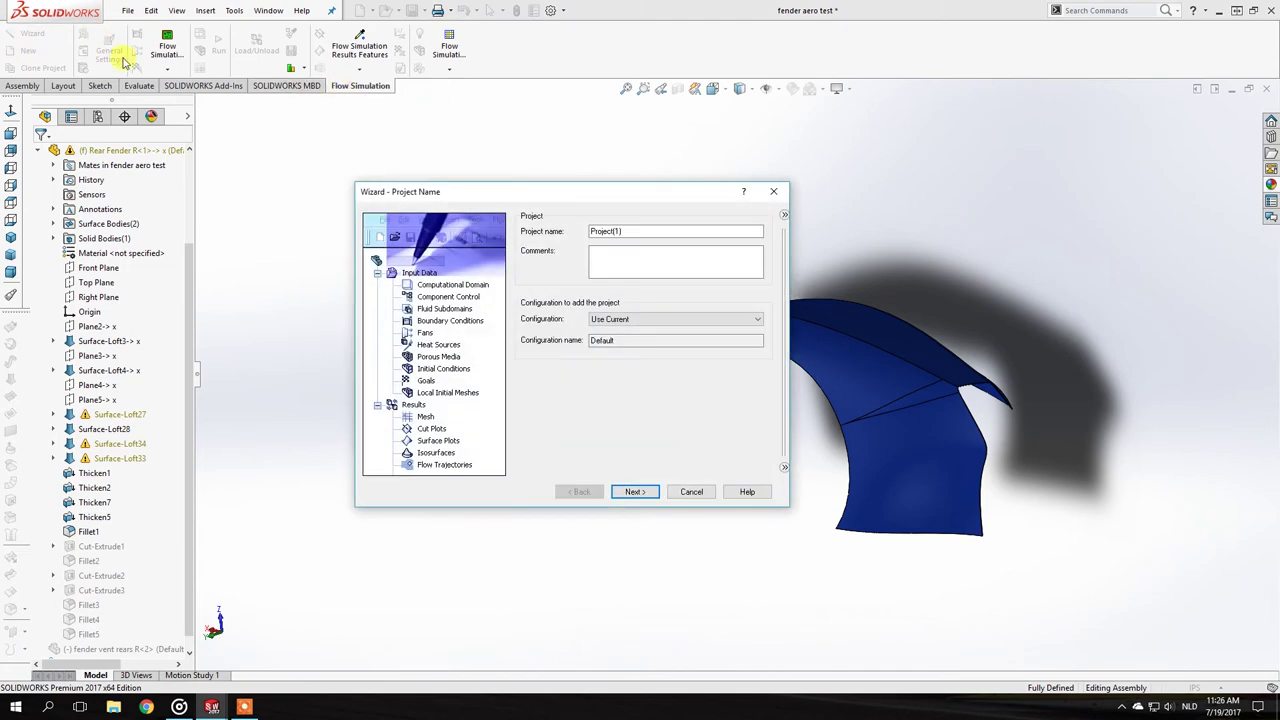
double_click(632, 231)
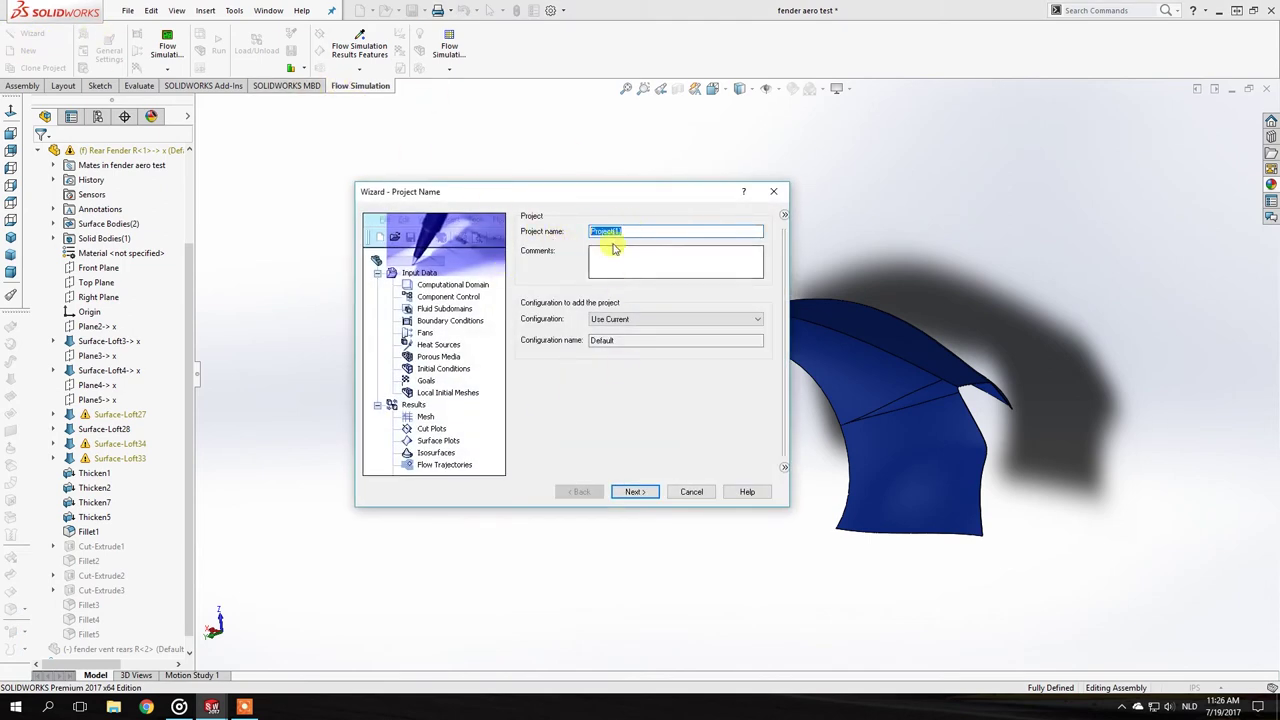
left_click(617, 318)
left_click(618, 325)
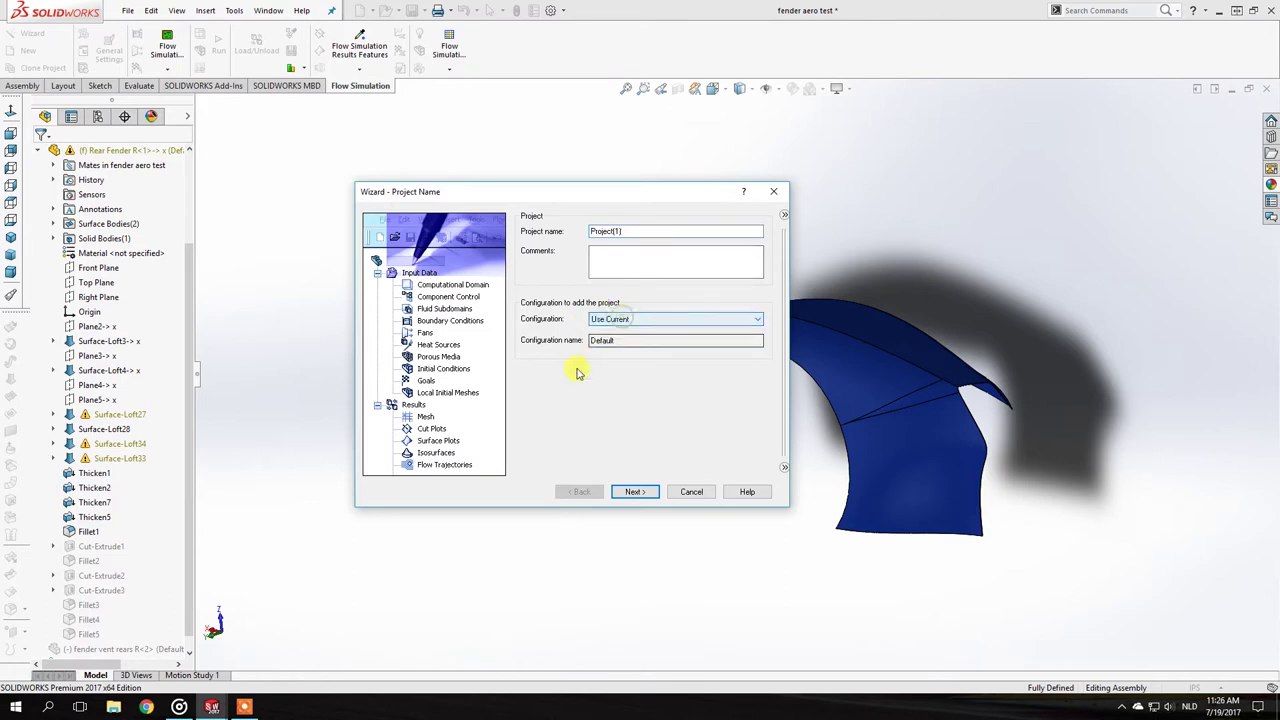
left_click(636, 491)
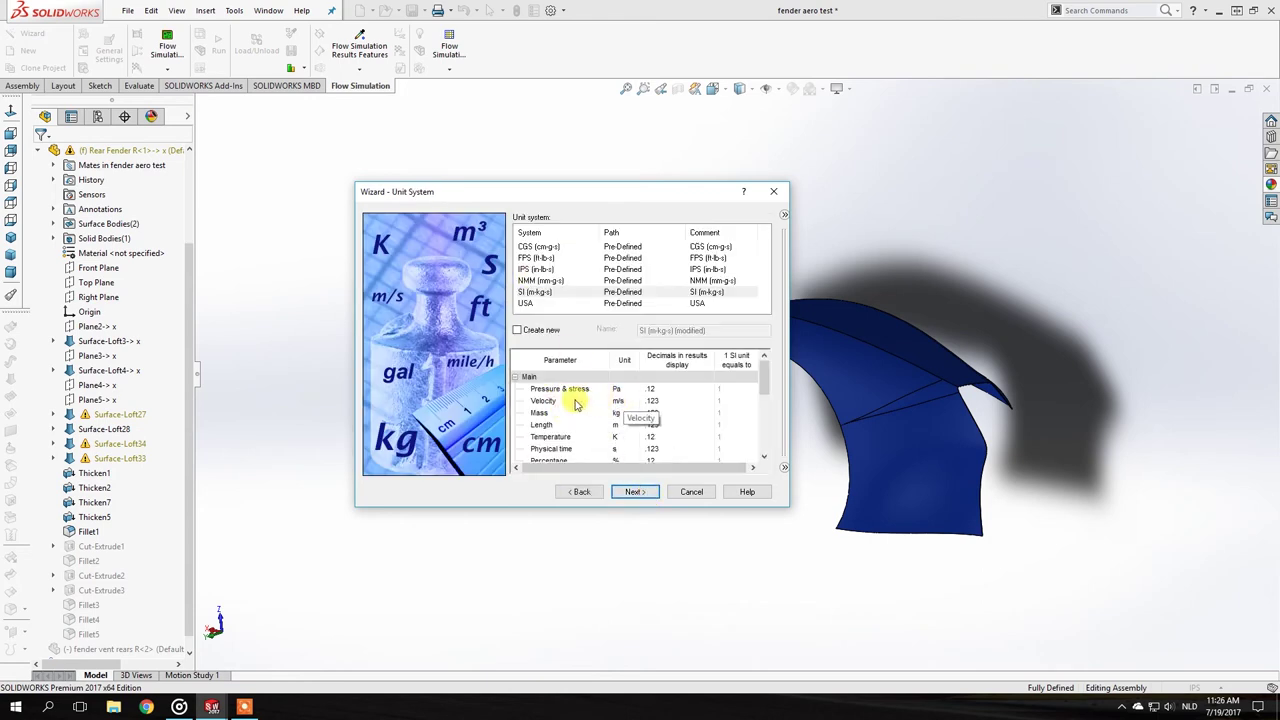
Set the velocity unit to kilometer/hour in the SI unit system and continue to the analysis type.
scroll(590, 400, "down", 1)
scroll(571, 400, "up", 1)
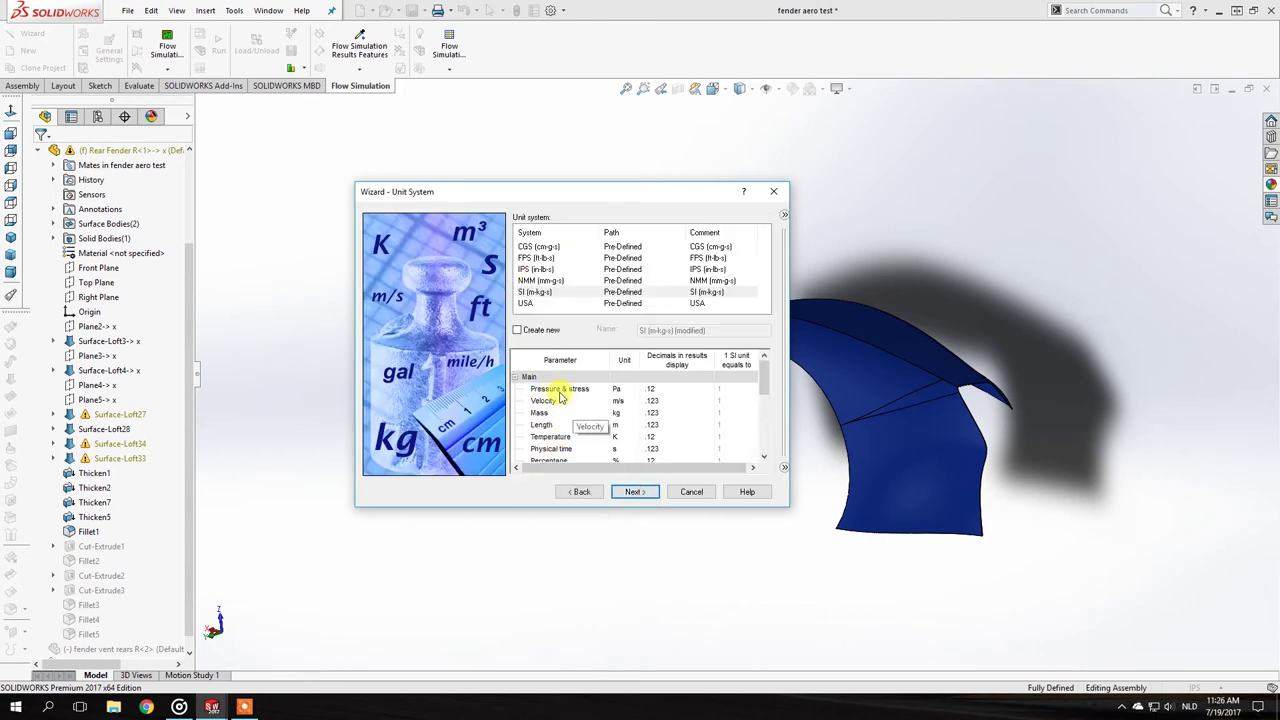
left_click(622, 404)
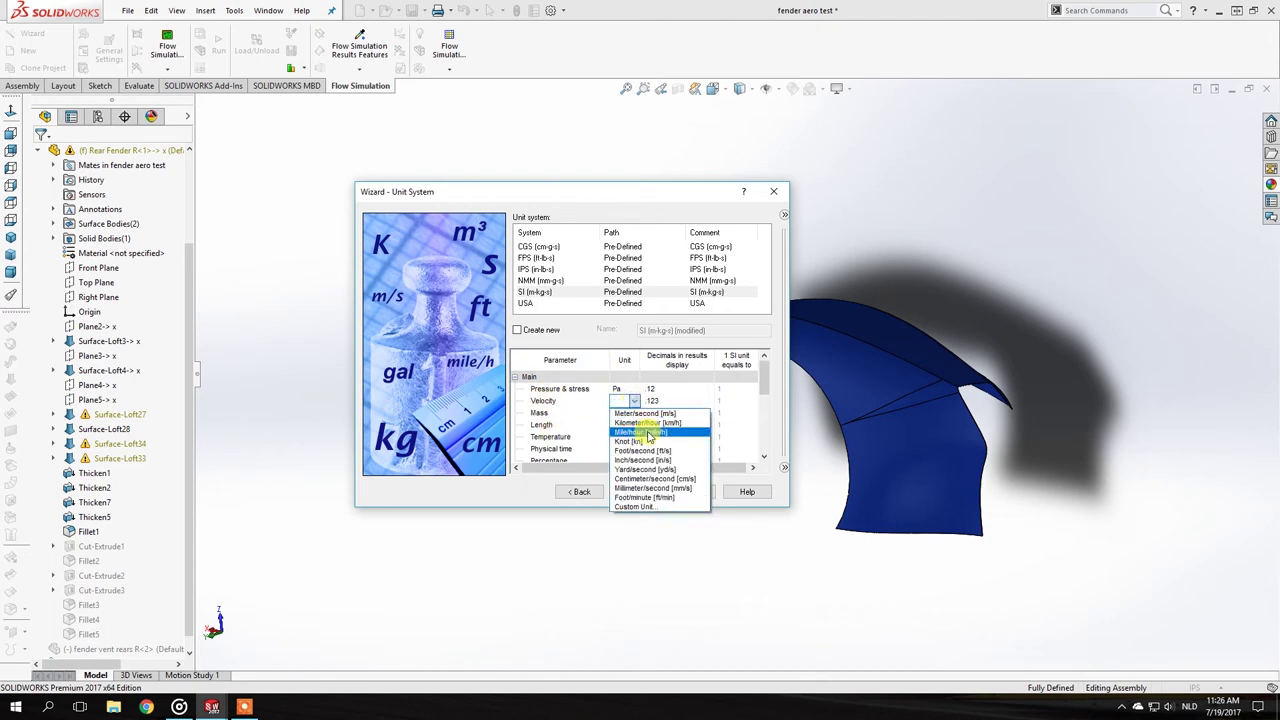
left_click(638, 424)
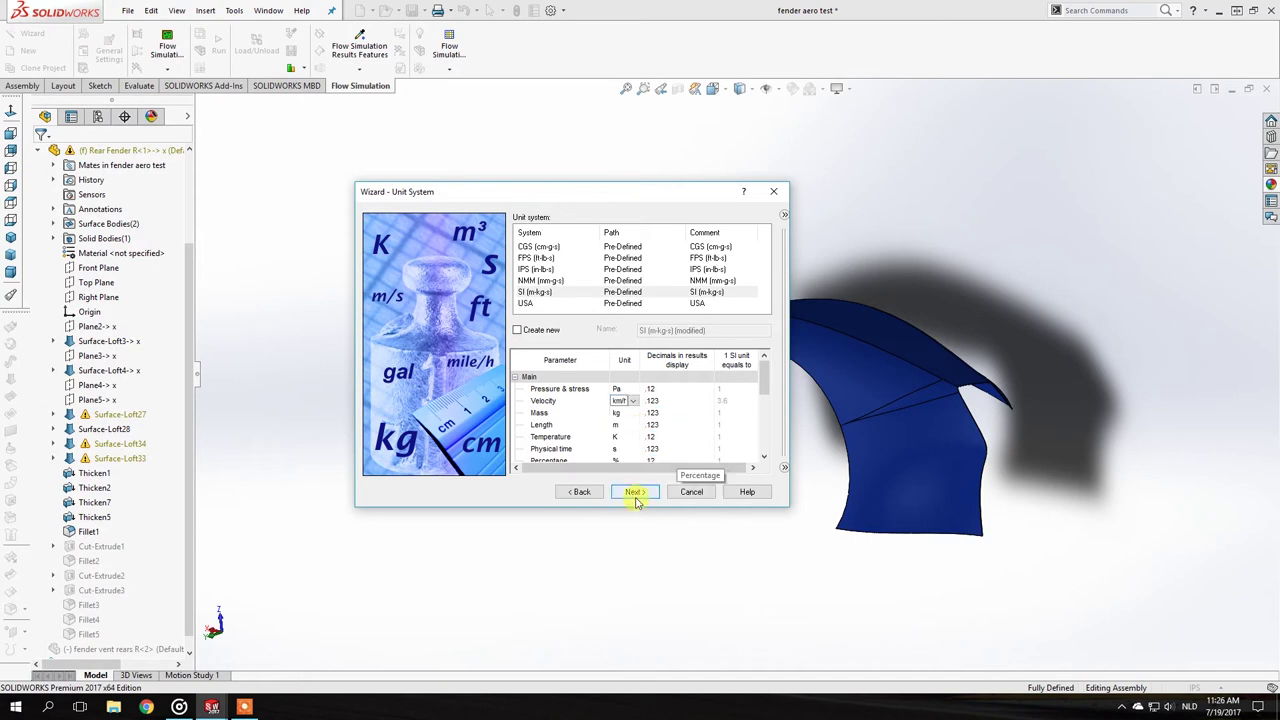
left_click(635, 492)
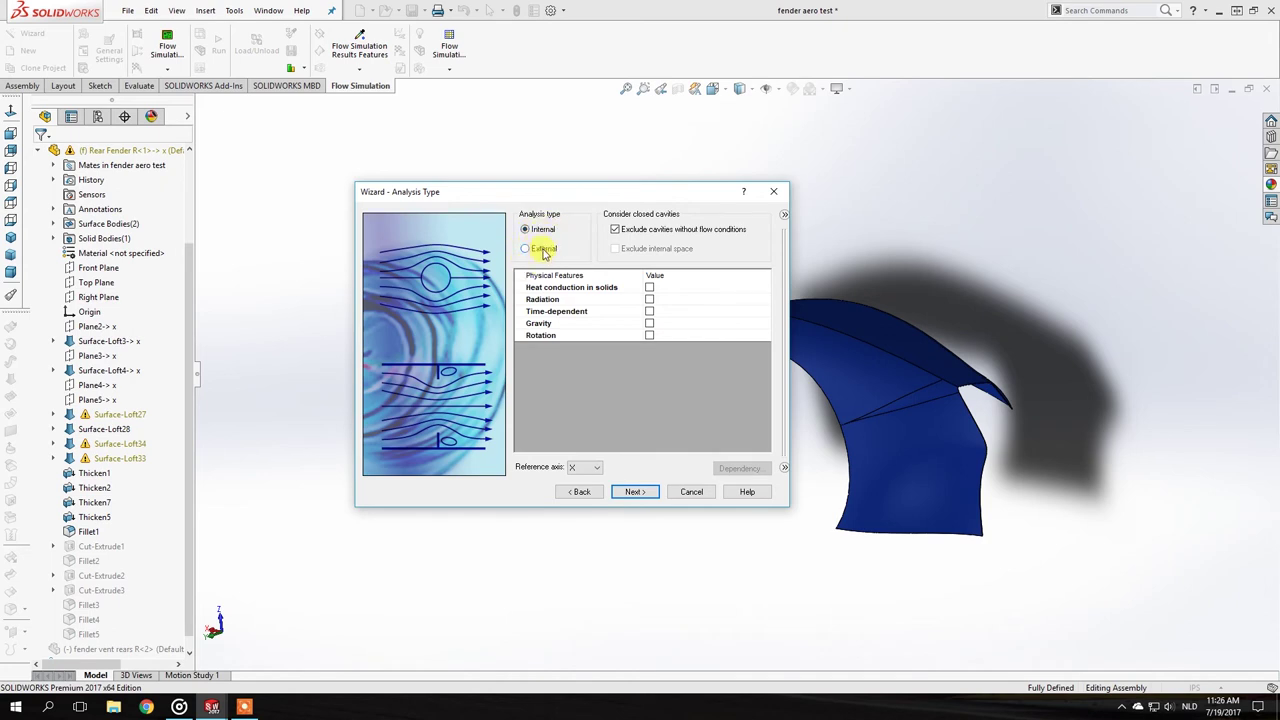
Choose an external analysis and add Air from the pre-defined gases as the default project fluid.
left_click(632, 492)
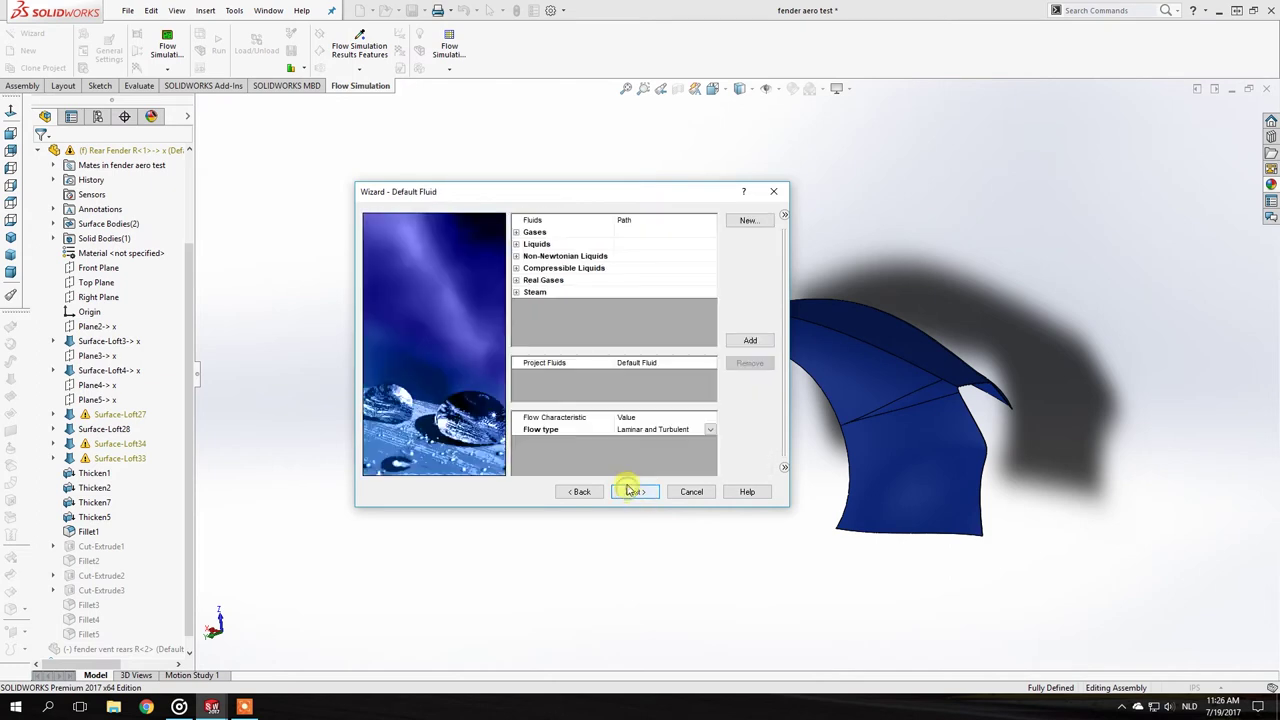
left_click(517, 233)
double_click(530, 236)
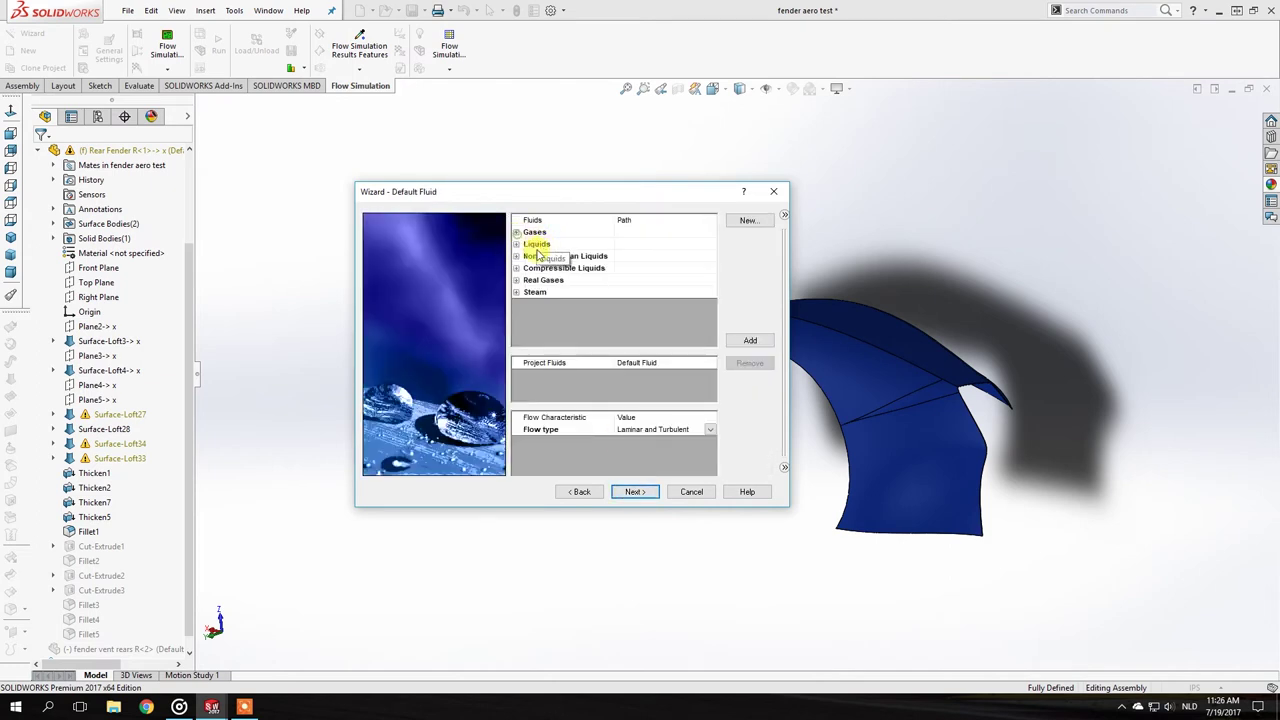
left_click(516, 233)
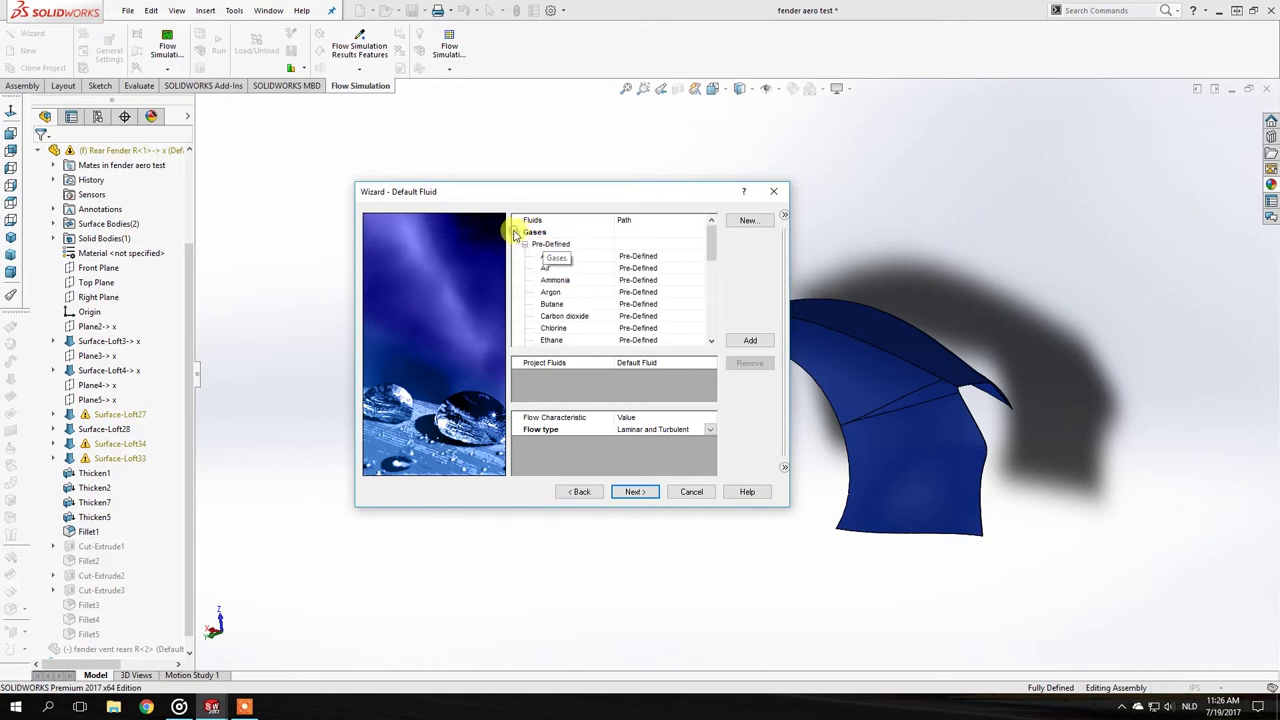
double_click(556, 270)
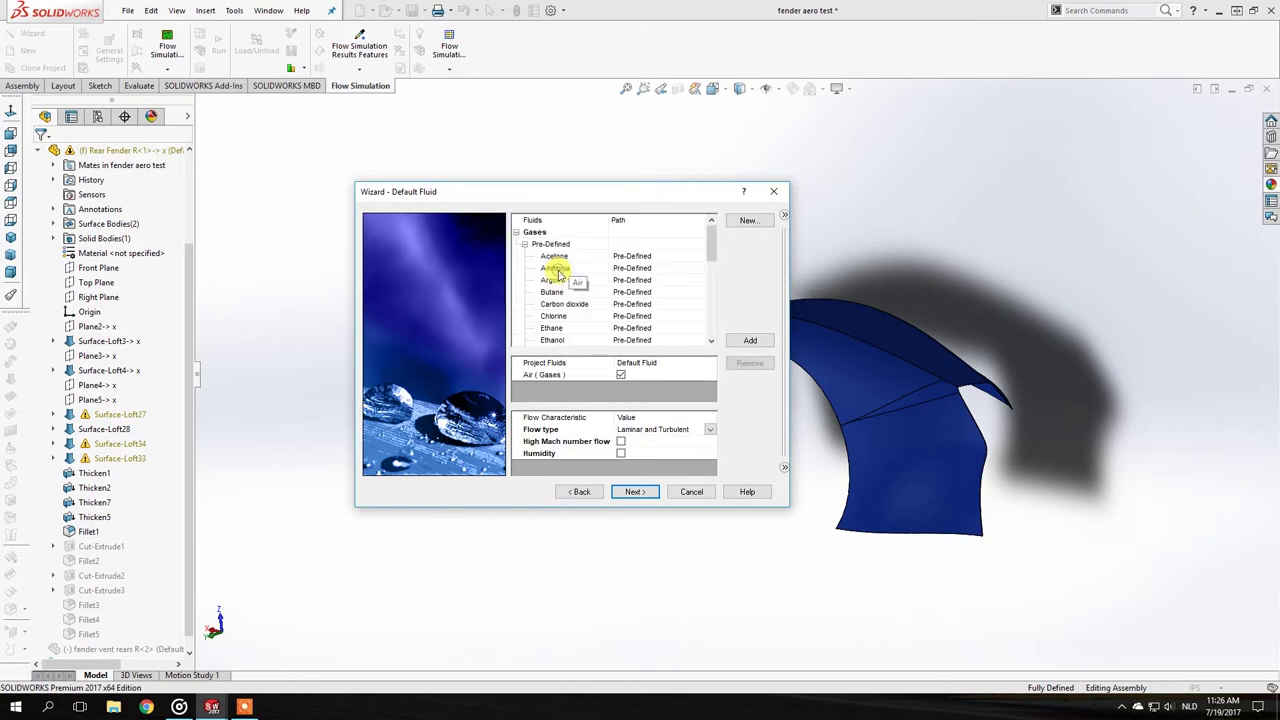
left_click(632, 492)
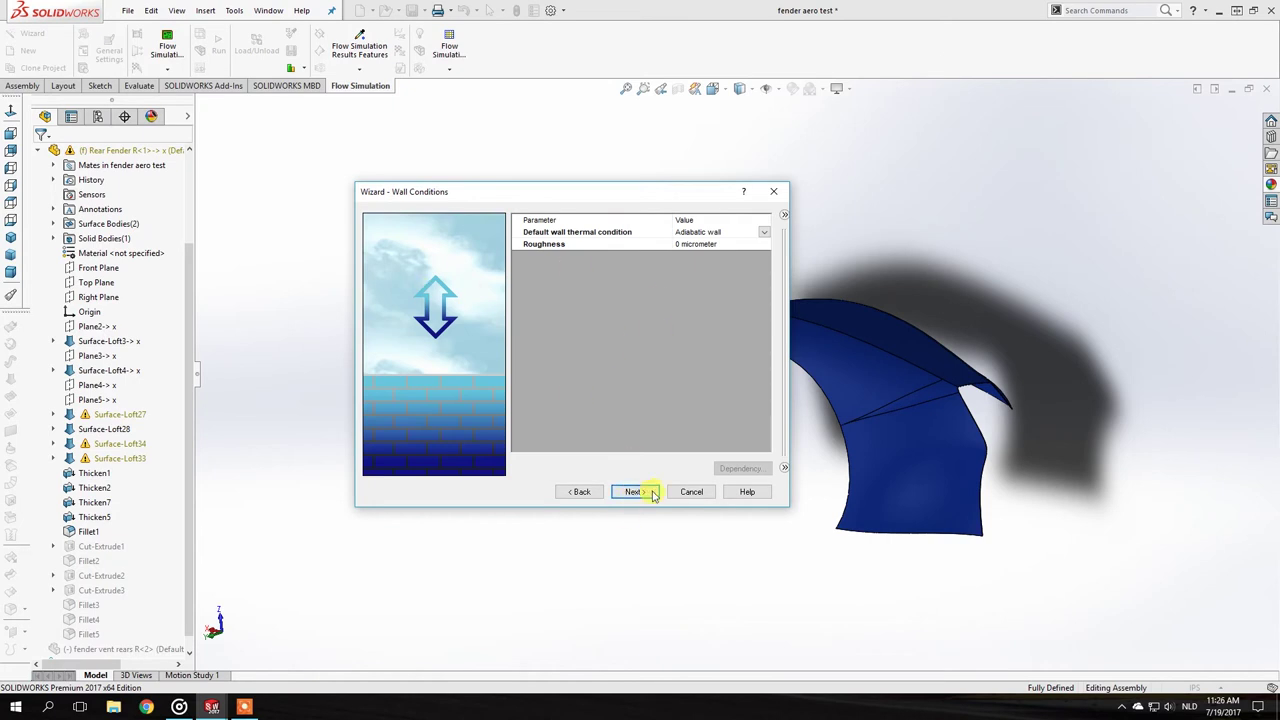
Keep the default wall conditions, set the velocity in X direction to 250 km/h and finish the Wizard.
left_click(635, 492)
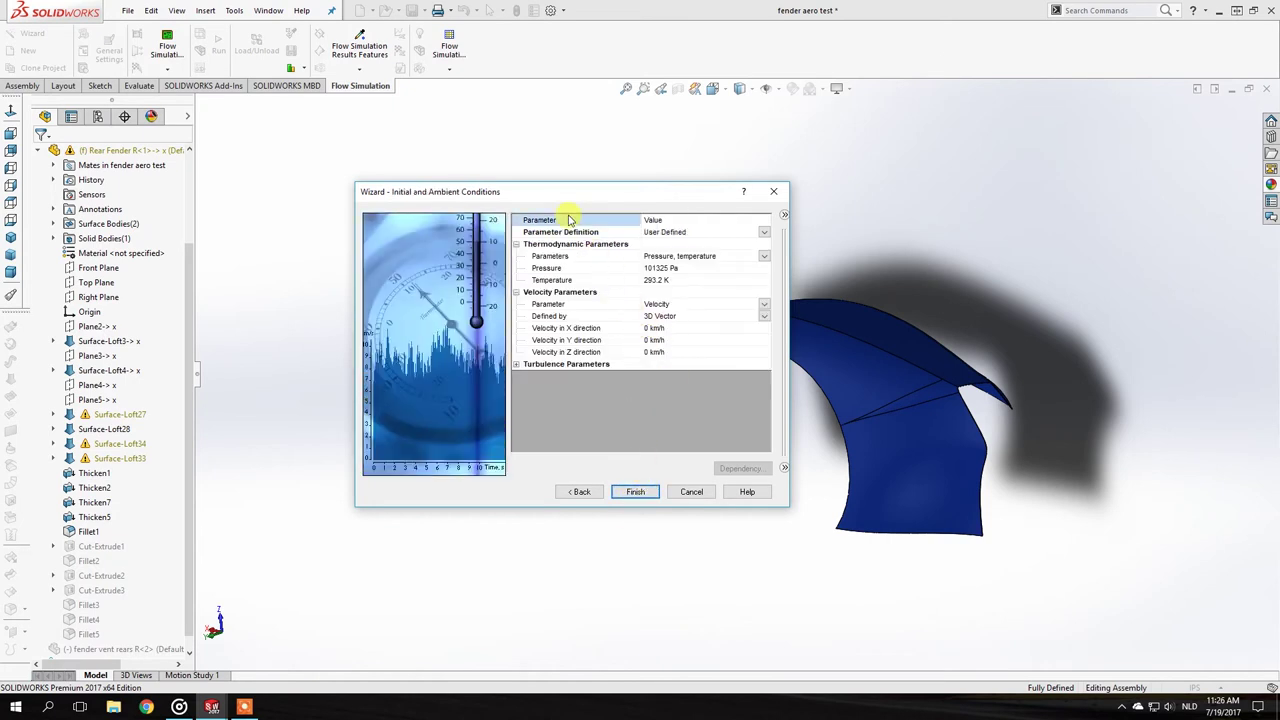
left_click_drag(491, 185, 442, 158)
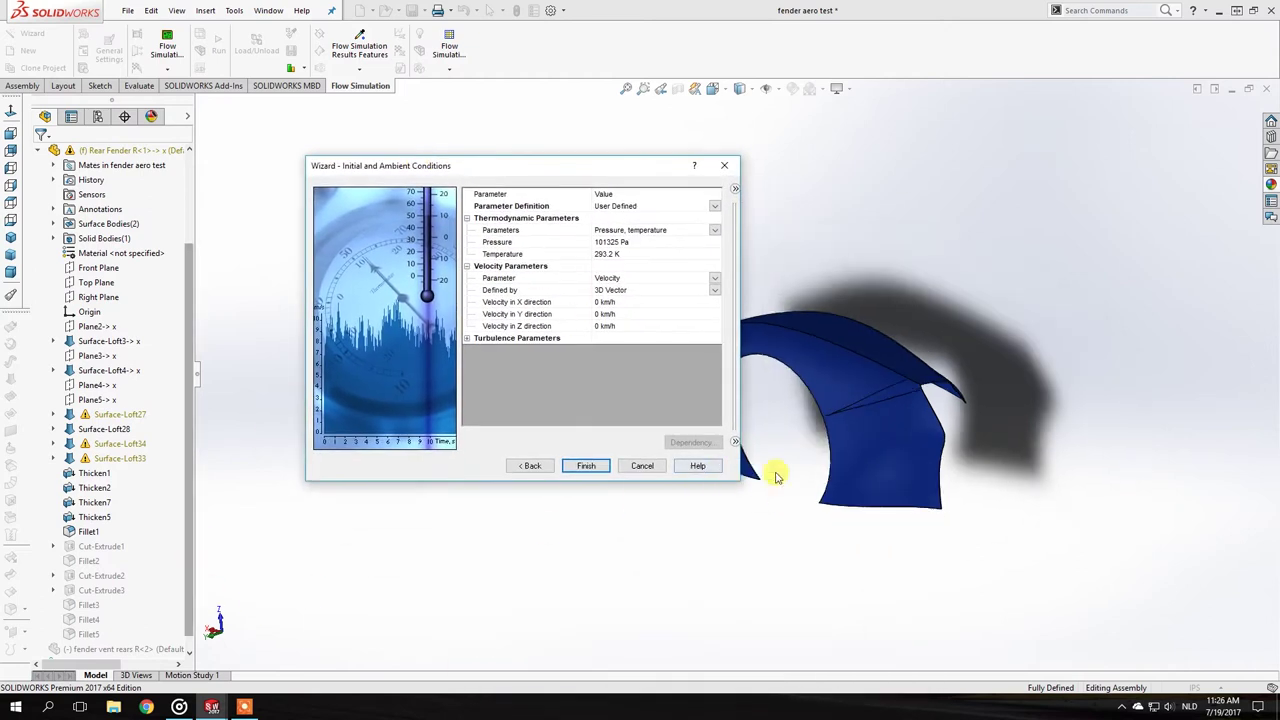
middle_click_drag(763, 477, 786, 457)
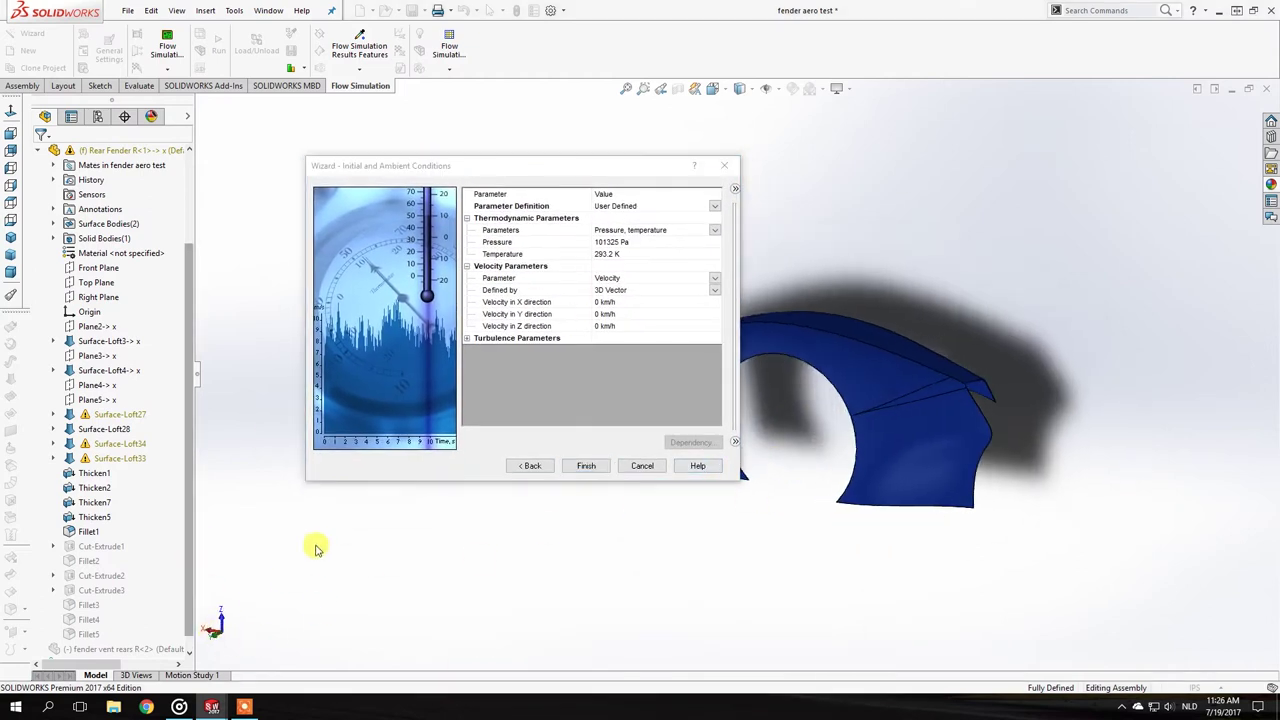
left_click(617, 303)
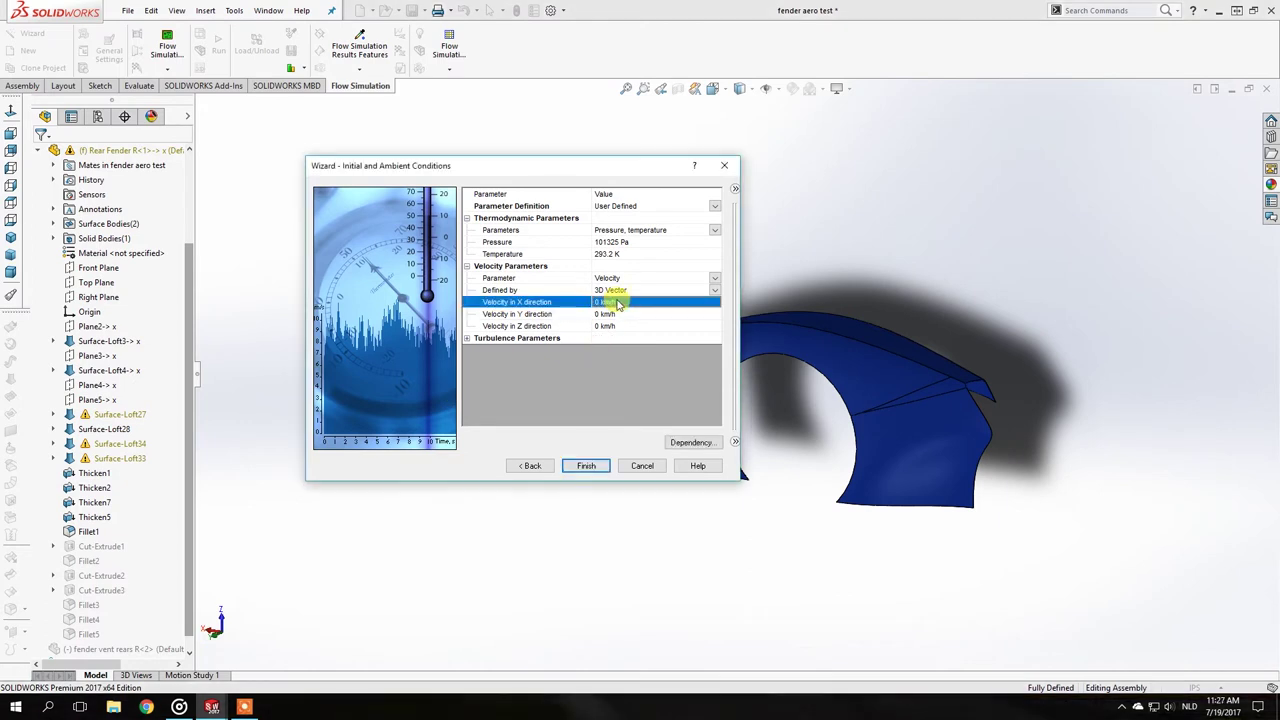
type("25")
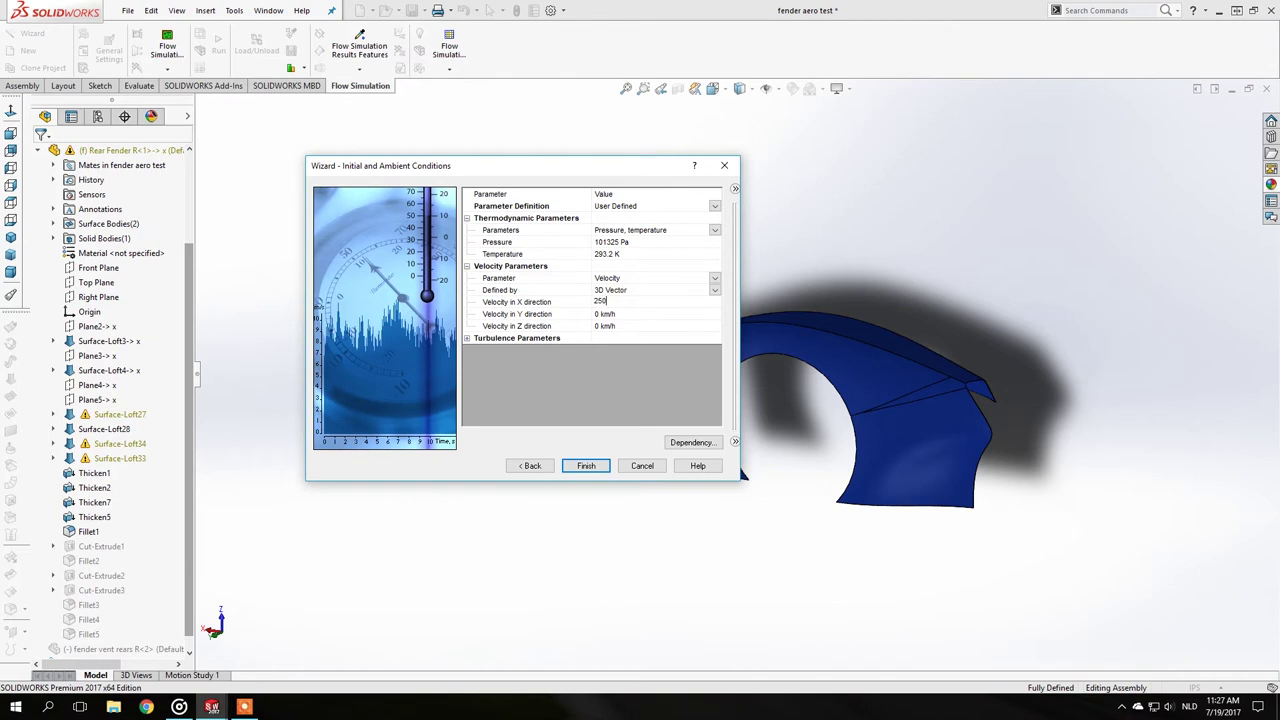
left_click(588, 466)
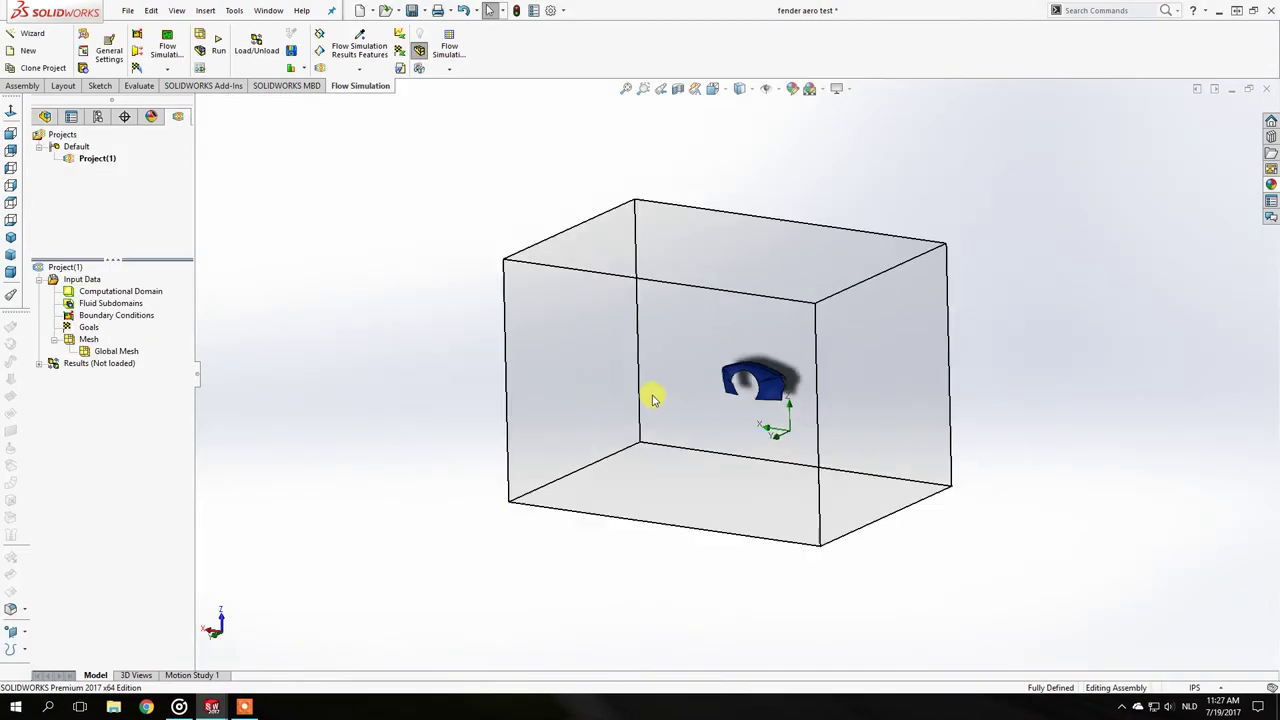
Shrink the computational domain with Z min at about 0.58 m and Y max at about 2.24 m, and pull in the Y min face.
middle_click_drag(652, 399, 609, 409)
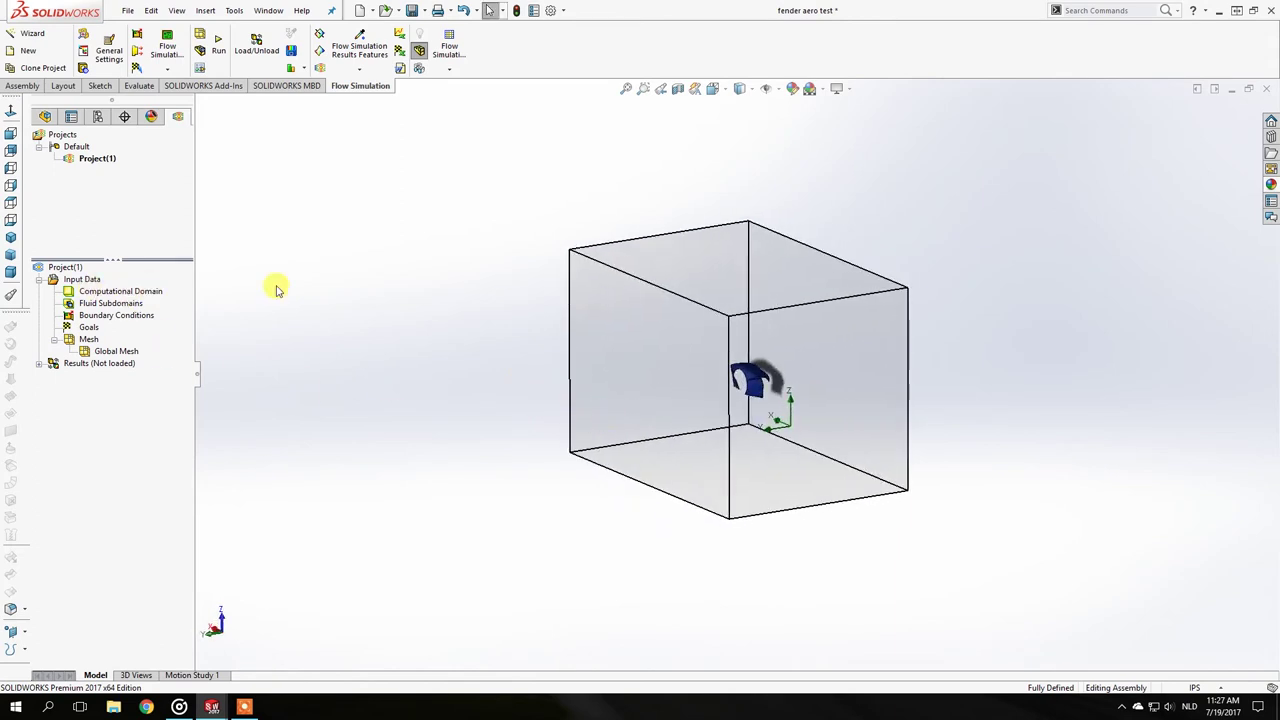
middle_click_drag(681, 361, 436, 324)
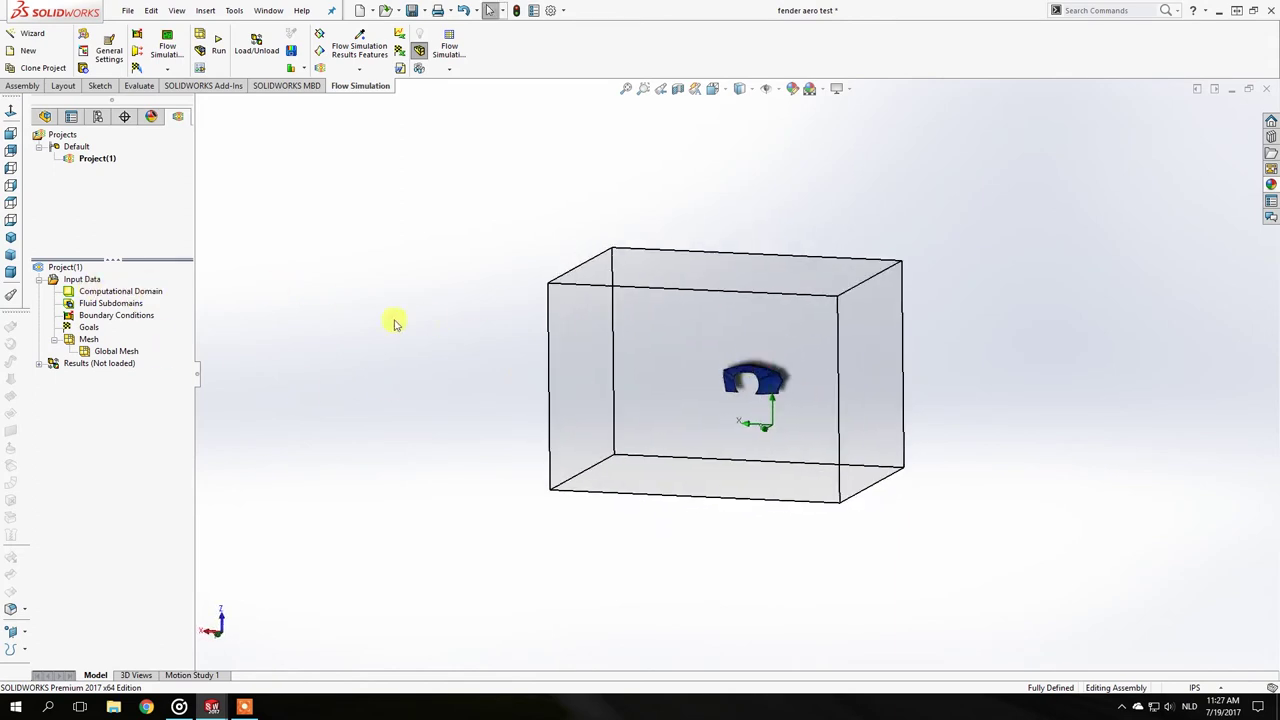
left_click(88, 290)
middle_click_drag(449, 240, 572, 328)
left_click_drag(777, 513, 767, 459)
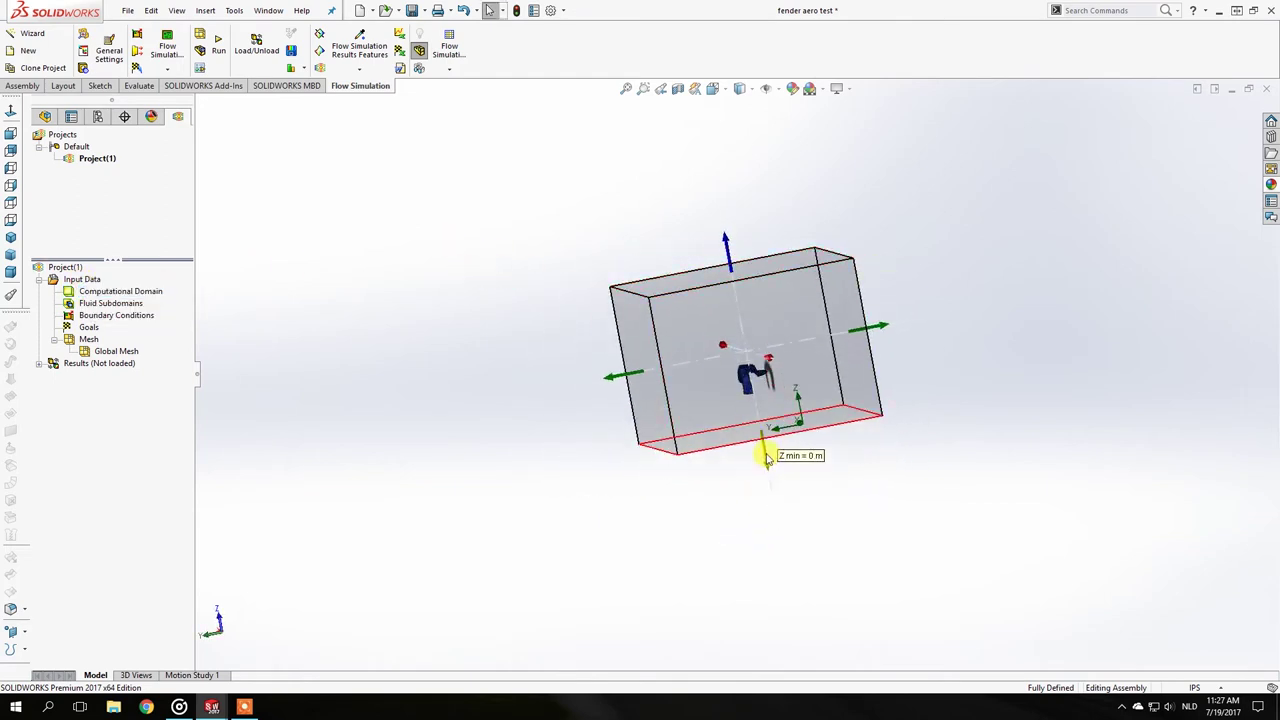
middle_click_drag(762, 455, 710, 380)
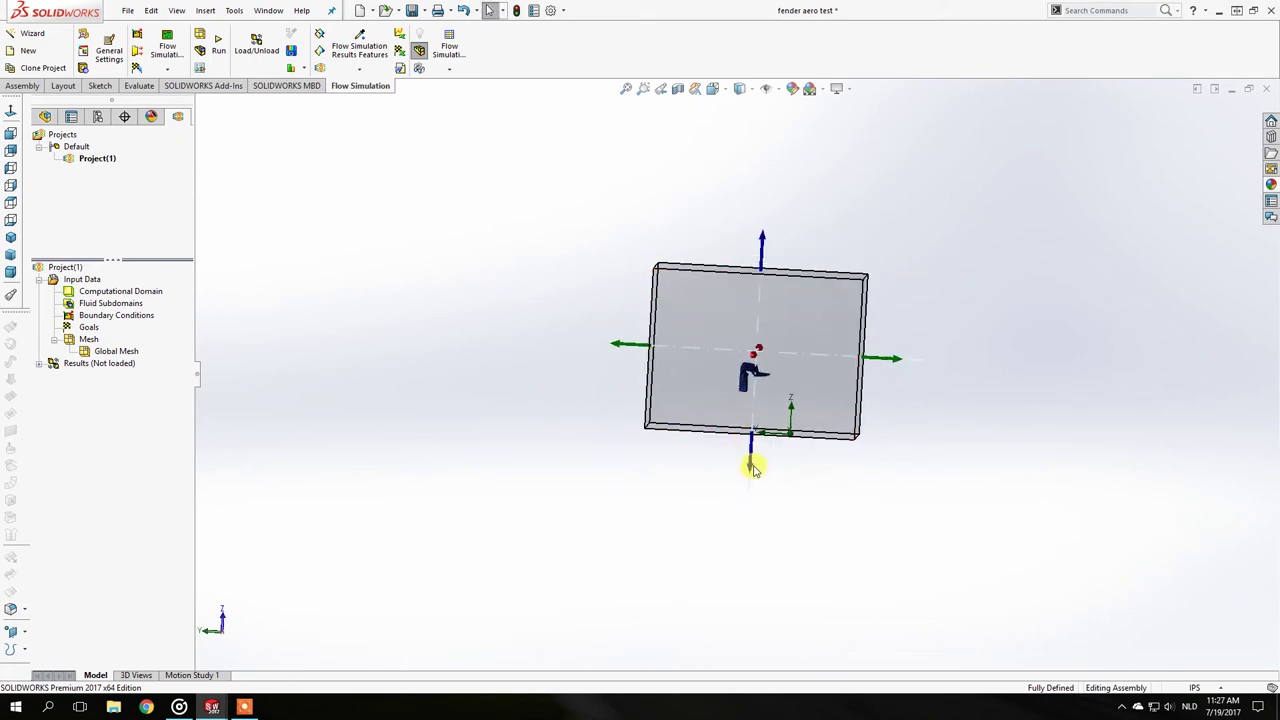
left_click_drag(751, 466, 744, 434)
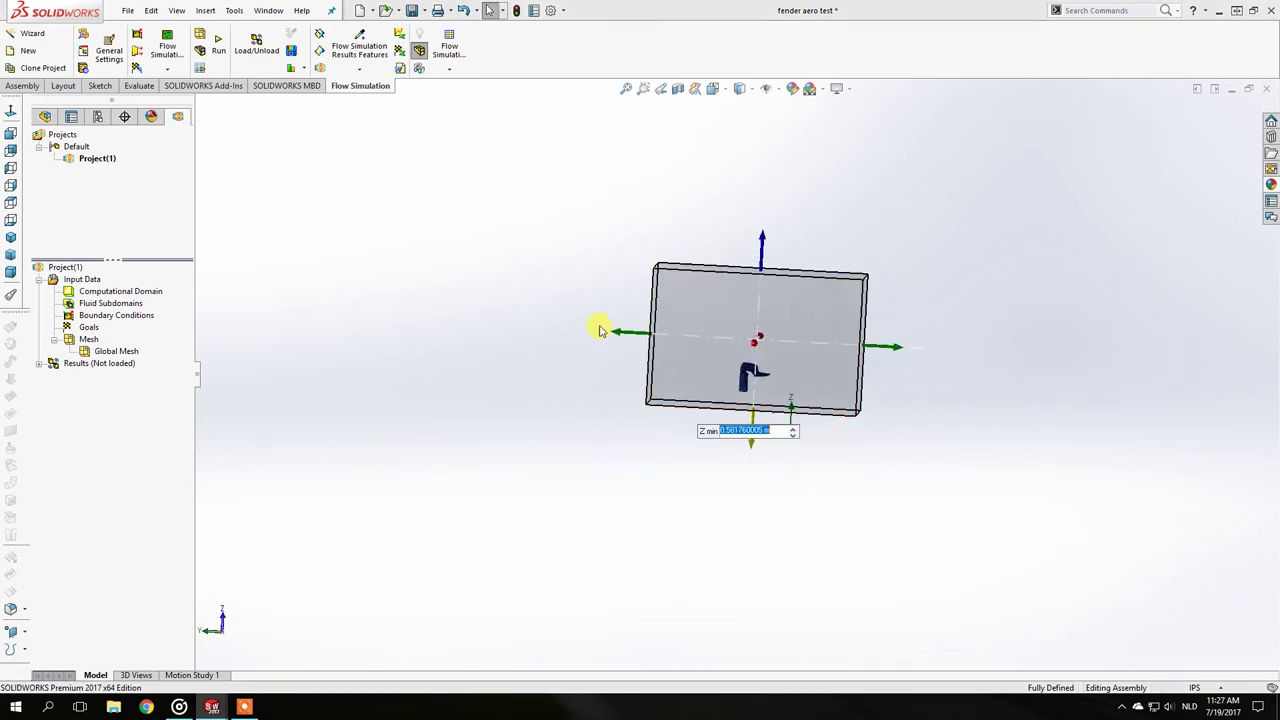
left_click_drag(620, 335, 677, 337)
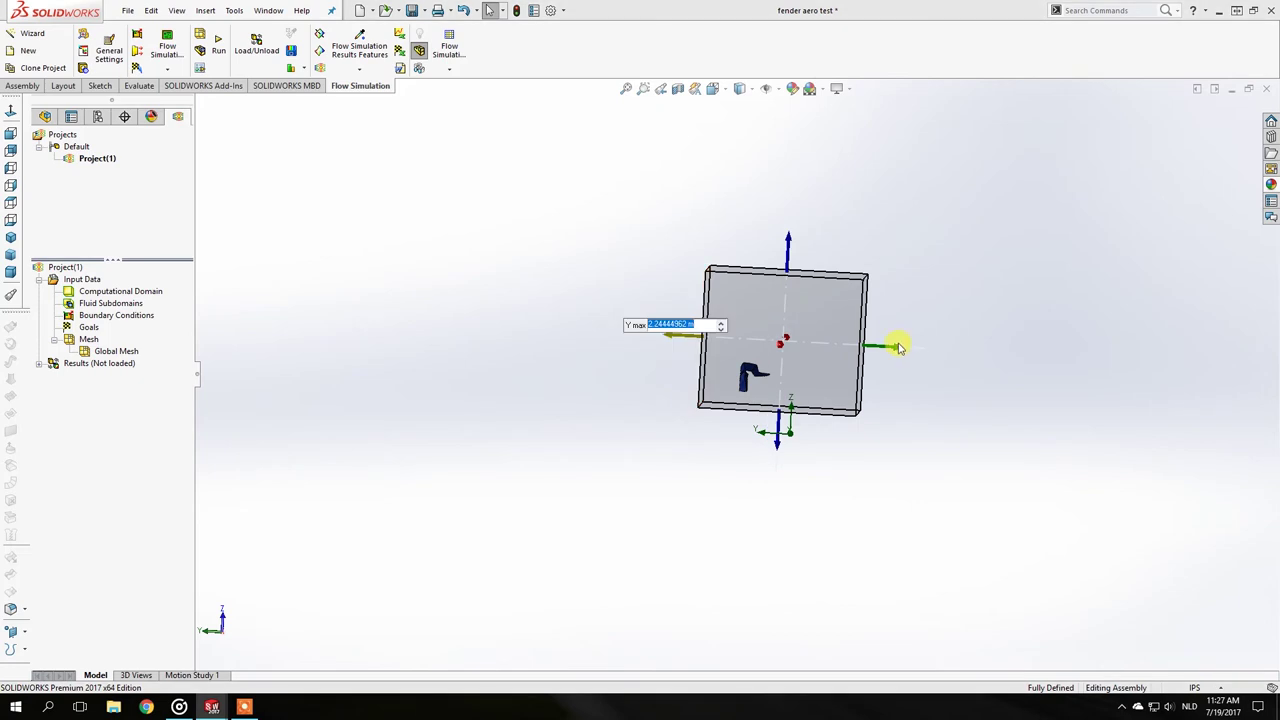
left_click_drag(898, 350, 832, 349)
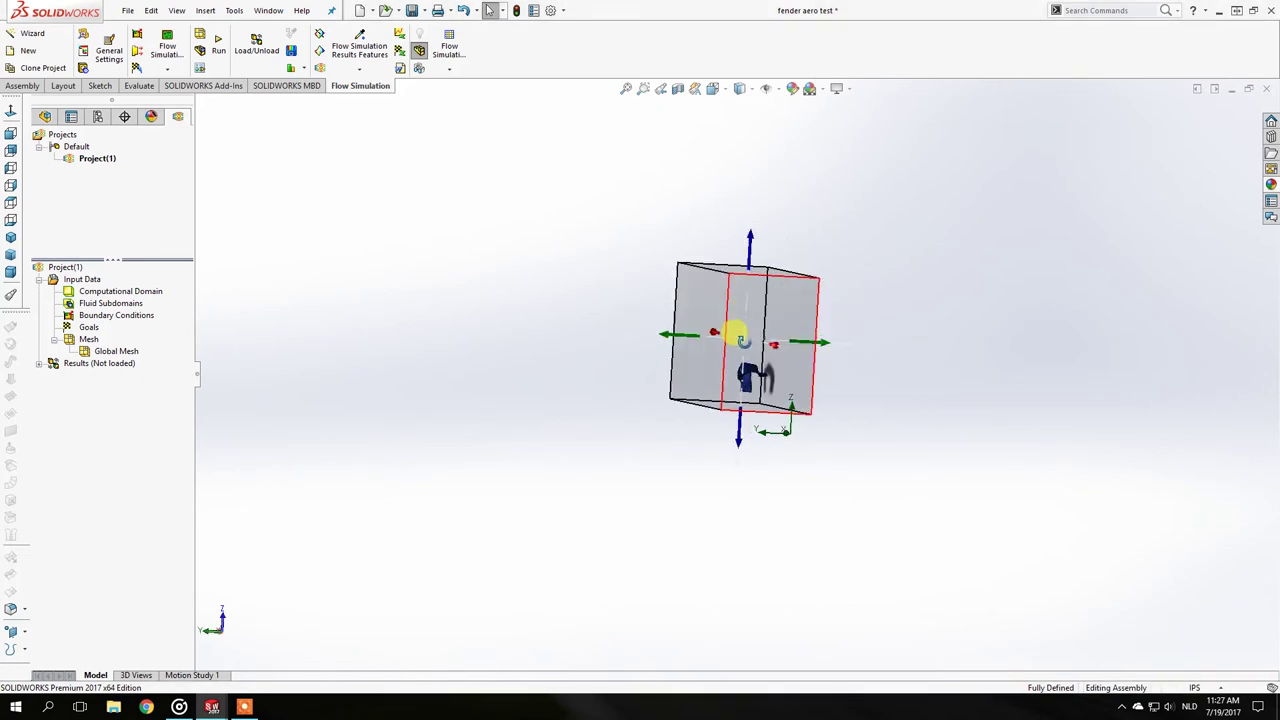
Lower the top face of the computational domain and move its X min face in to about -1.61 m.
mouse_move(716, 318)
middle_mouse_down()
mouse_move(669, 343)
mouse_move(580, 346)
mouse_move(706, 297)
middle_mouse_up()
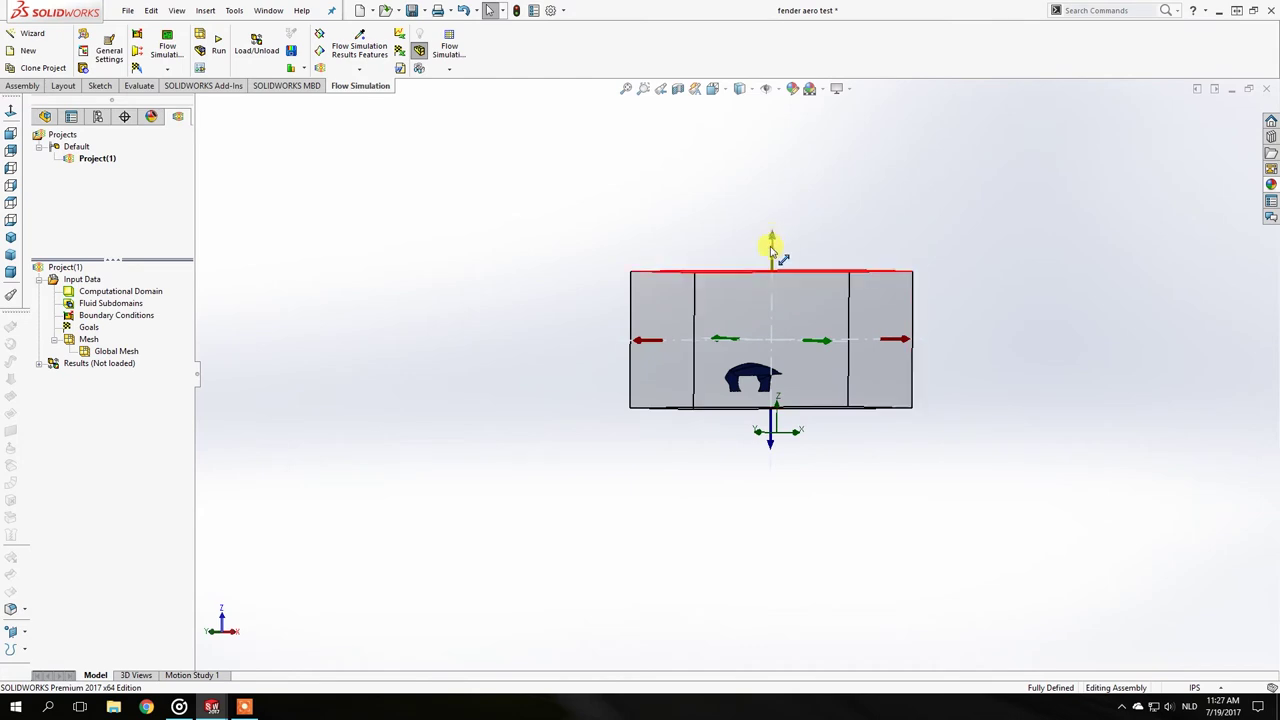
left_click_drag(772, 240, 772, 272)
middle_click_drag(772, 272, 688, 404)
left_click_drag(928, 364, 890, 360)
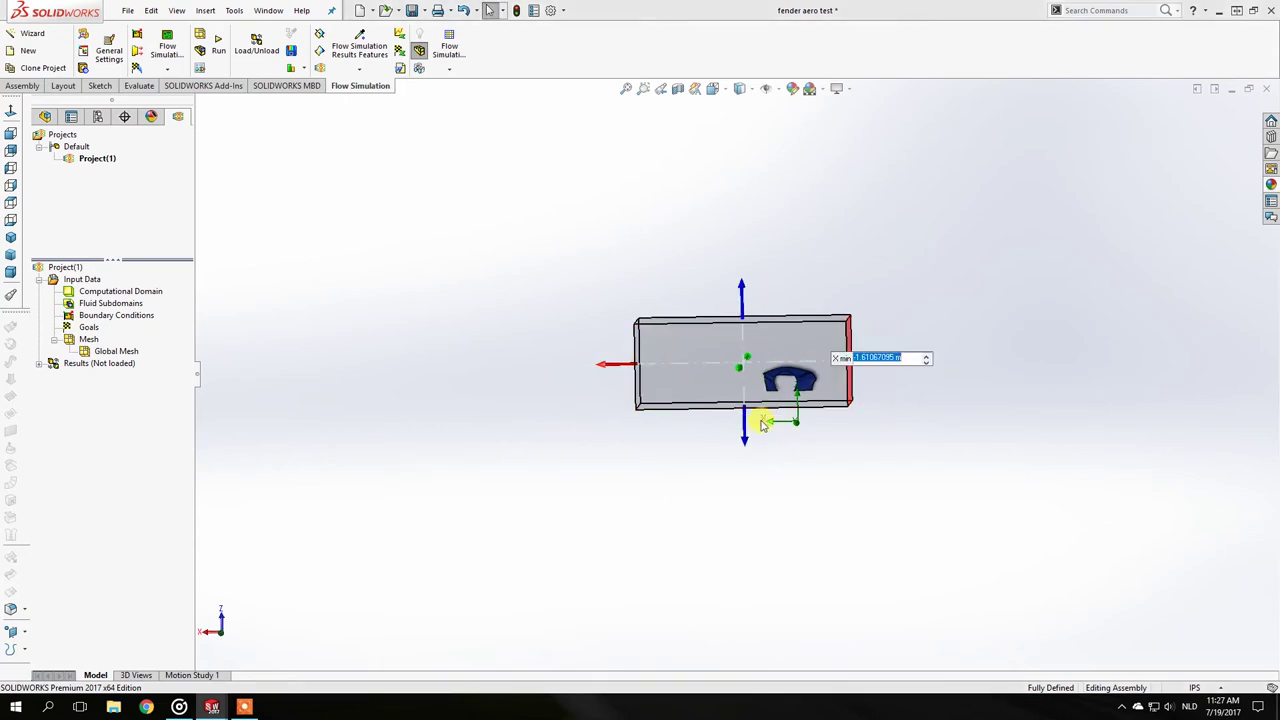
middle_click_drag(573, 386, 529, 377)
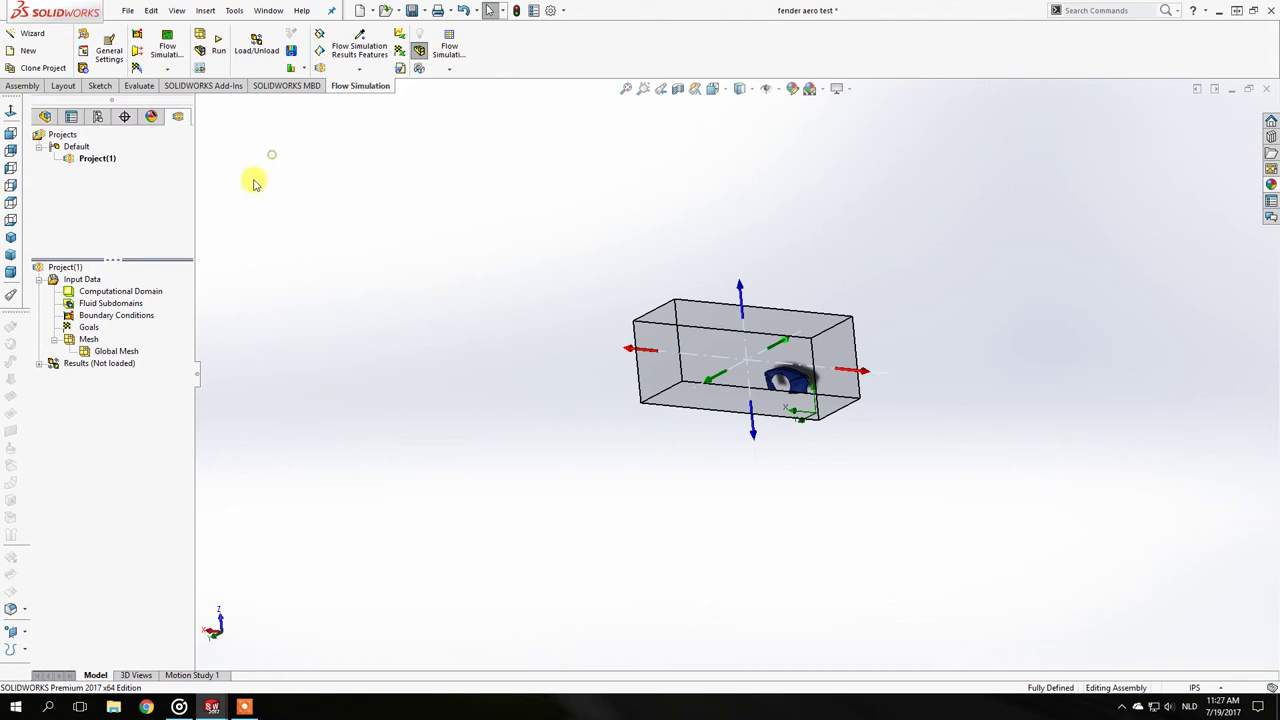
Insert global goals for Force (X) and Force (Z).
right_click(86, 327)
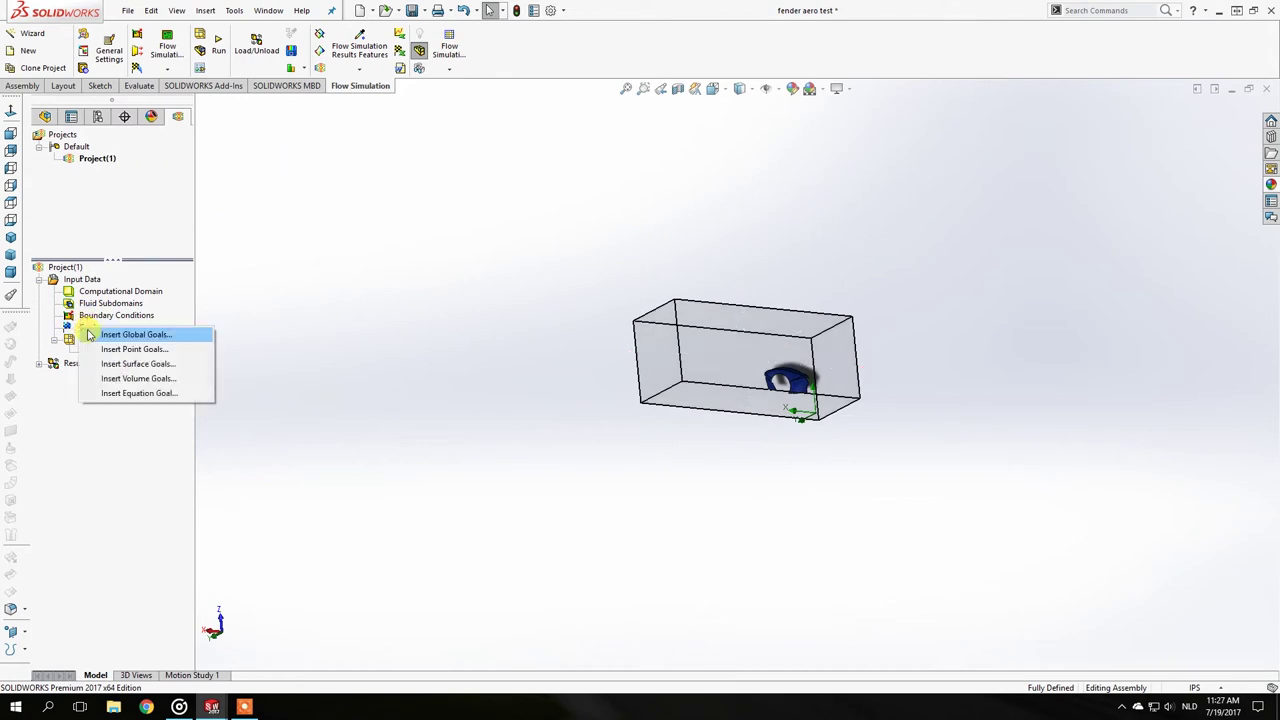
left_click(139, 336)
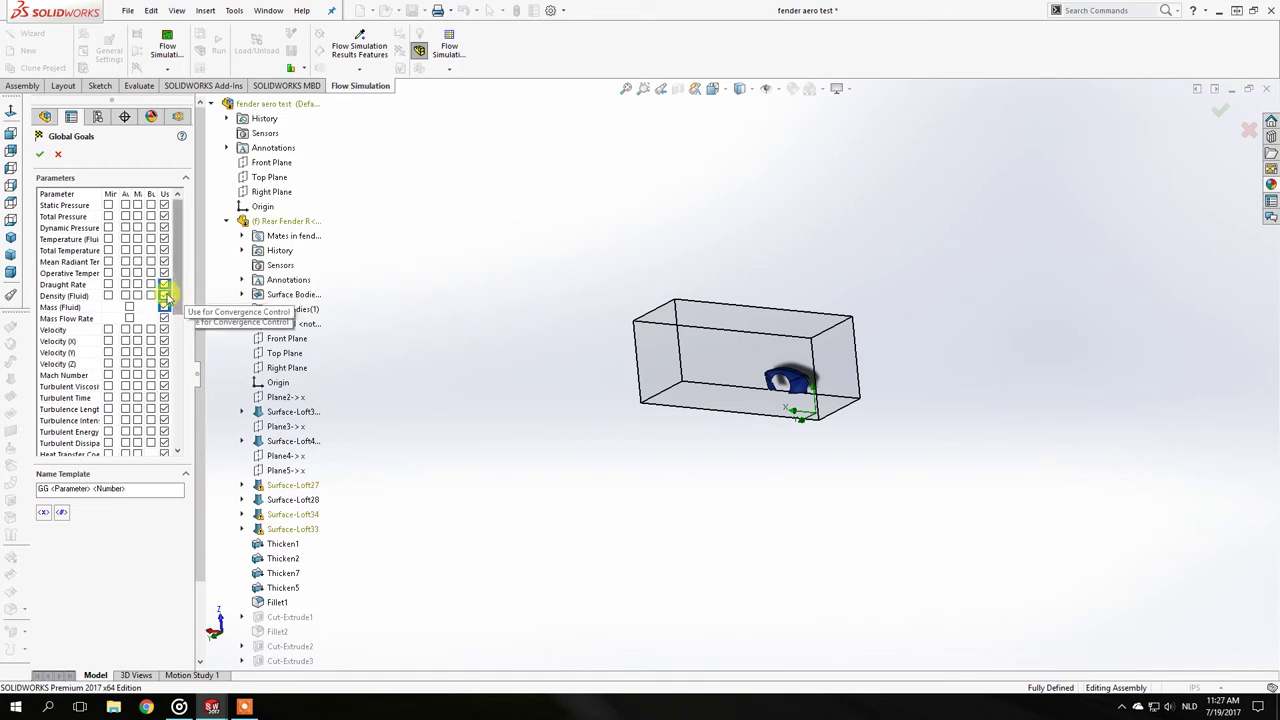
left_click_drag(174, 294, 177, 423)
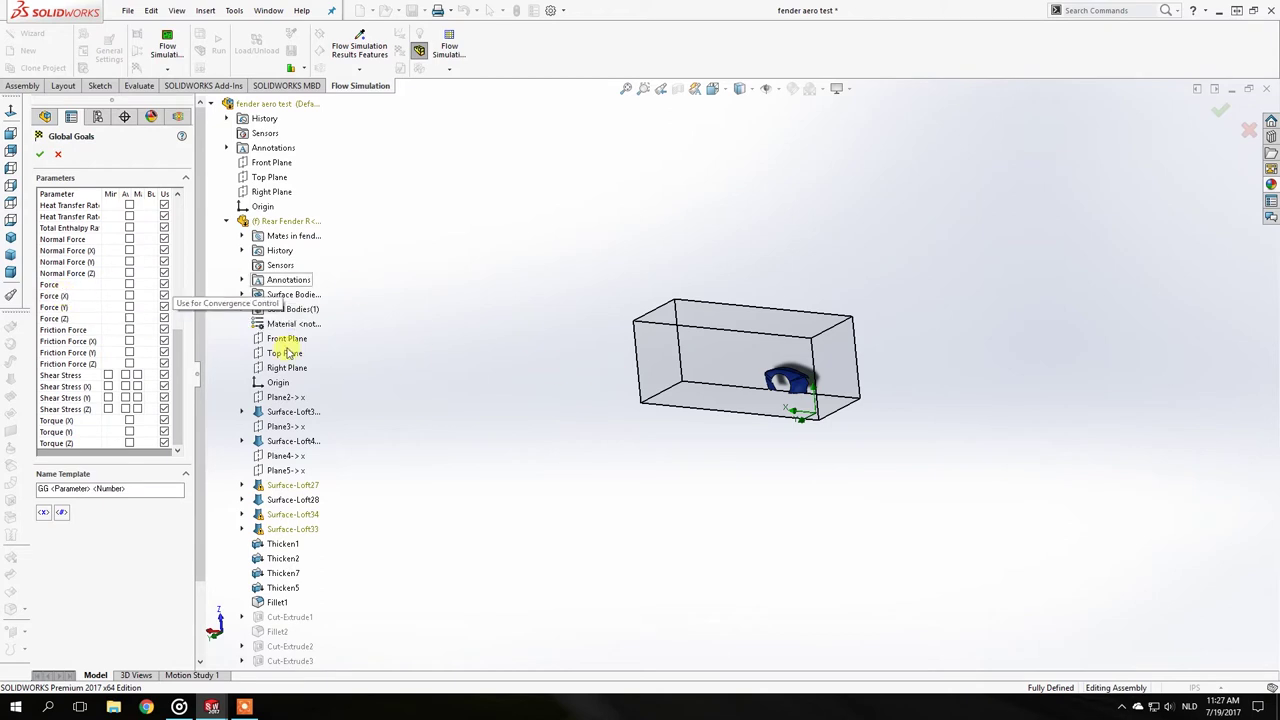
left_click(130, 296)
left_click(129, 296)
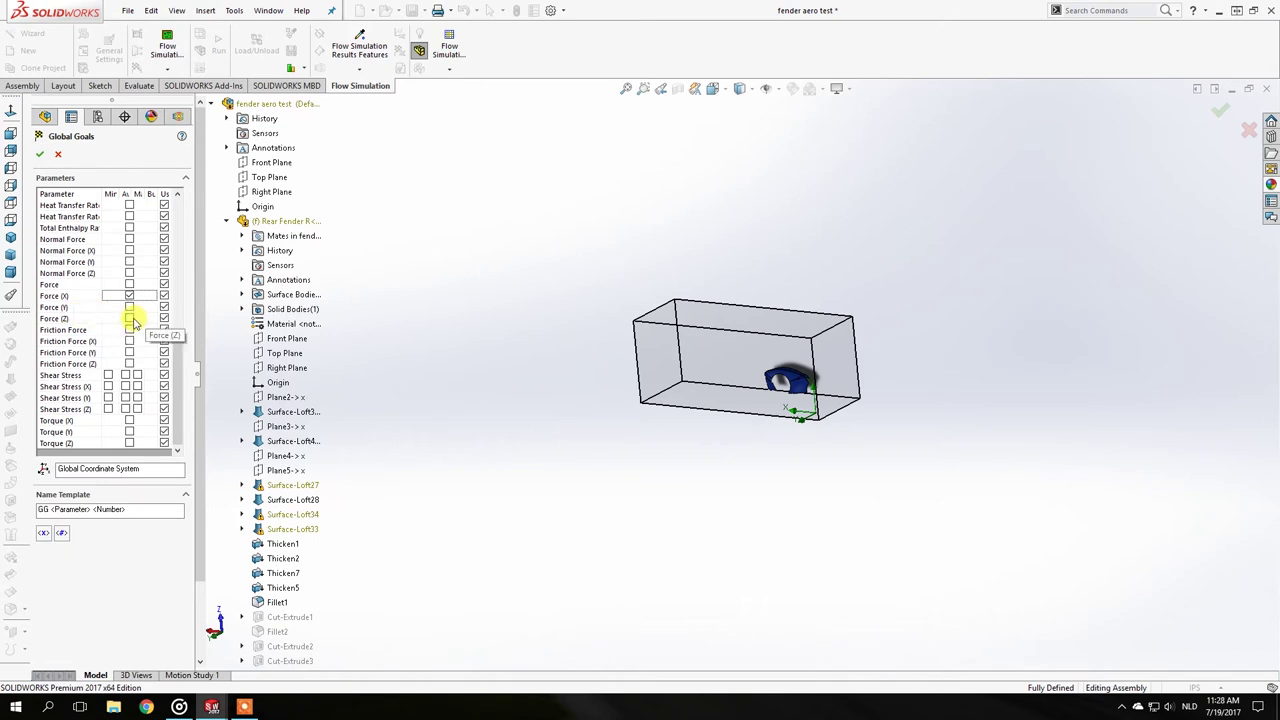
left_click(129, 320)
middle_click_drag(640, 310, 777, 363)
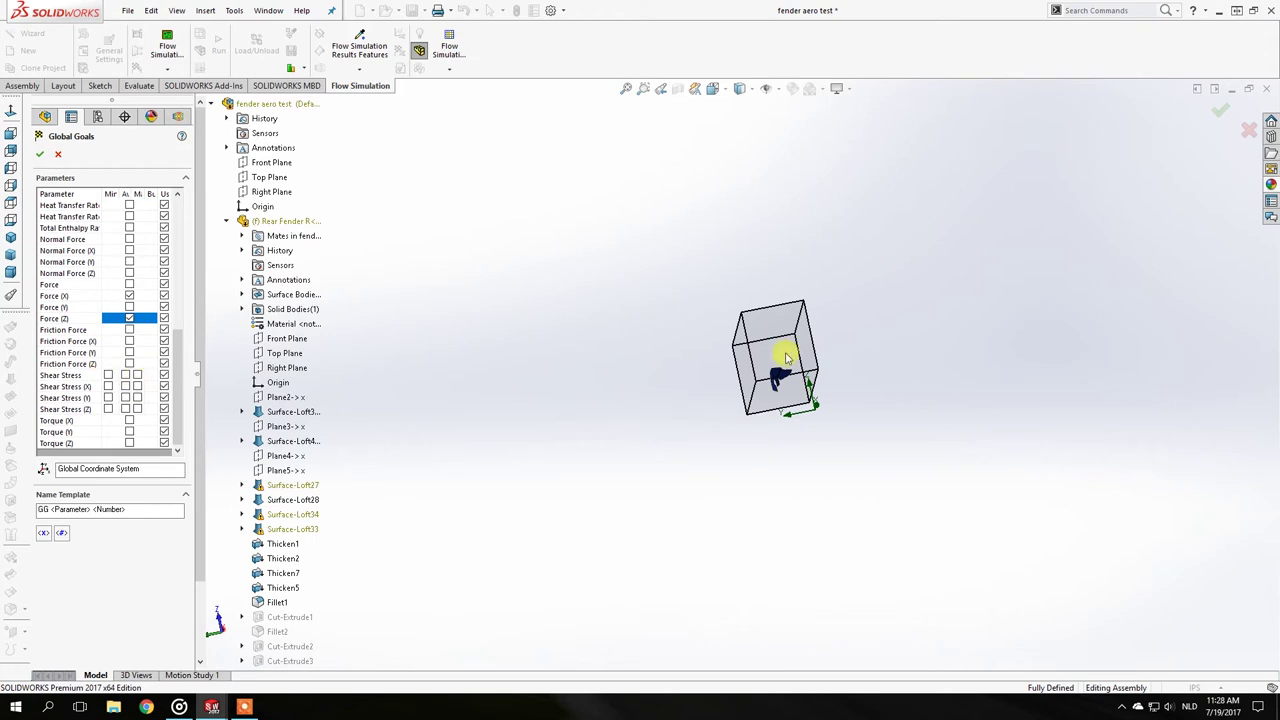
key("ctrl+1")
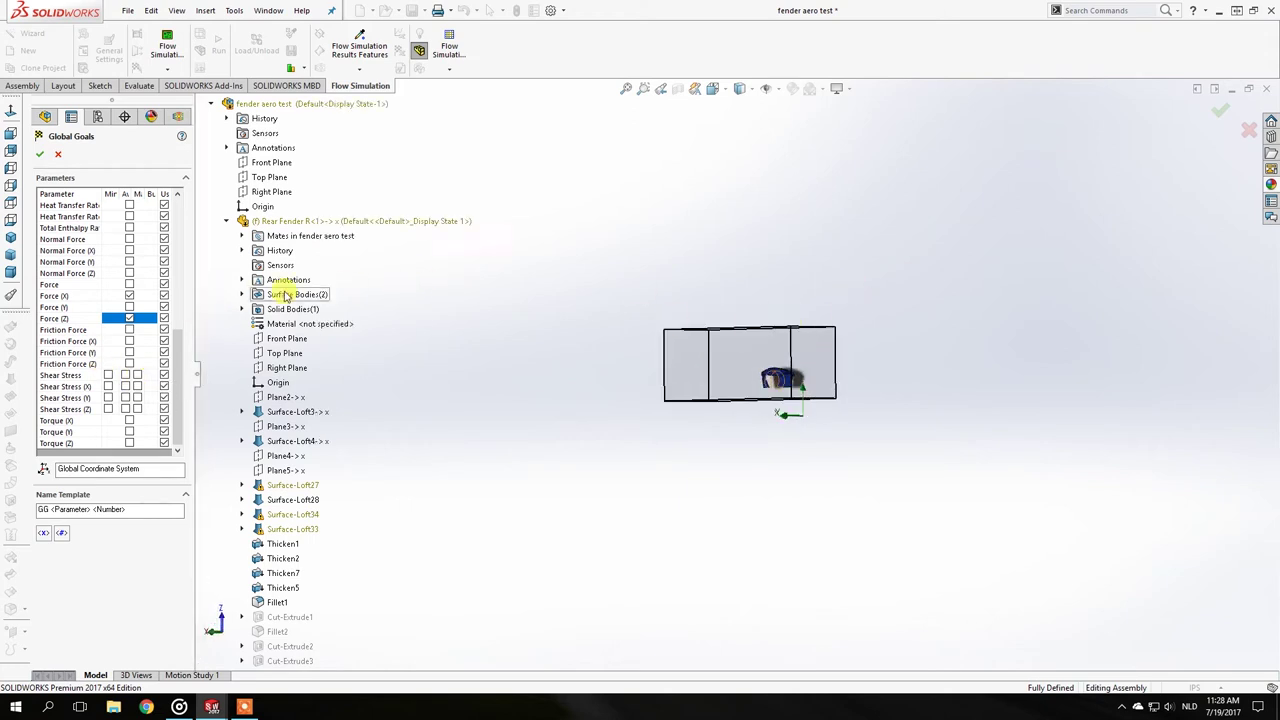
left_click(41, 156)
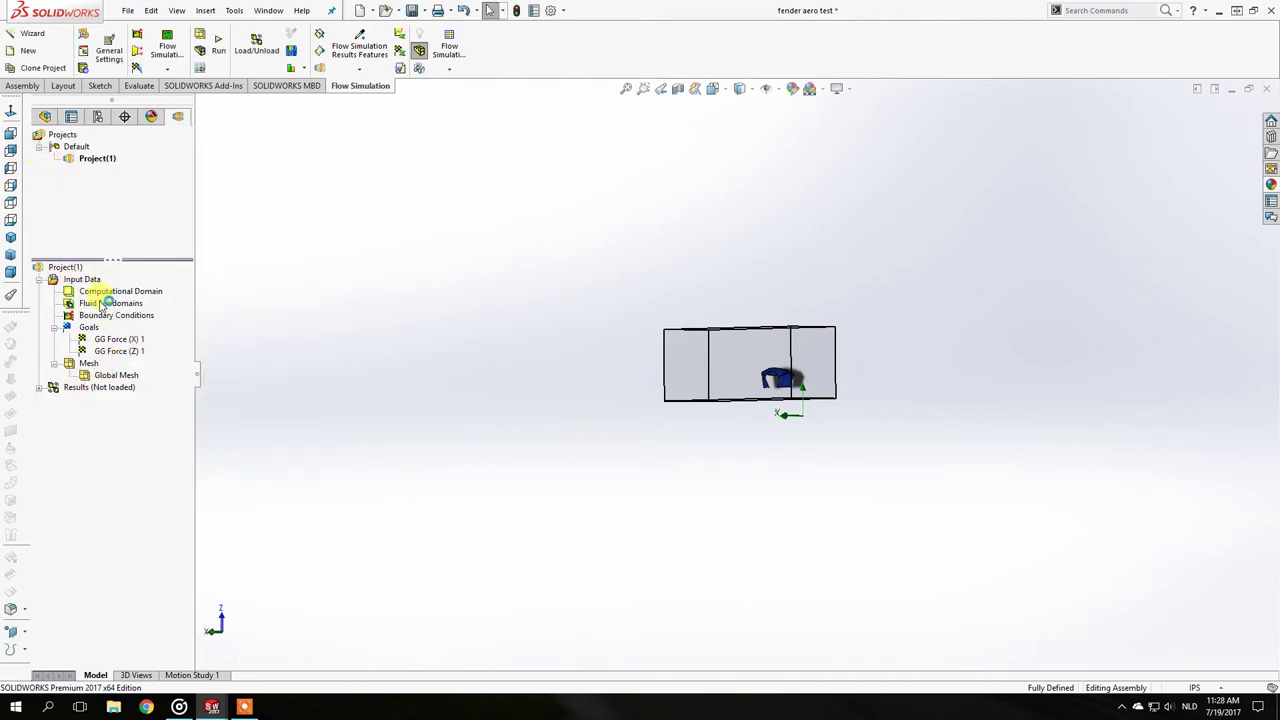
Run Project(1) as a new calculation on this computer using all CPUs, loading results when finished, and show the solver window.
right_click(66, 270)
left_click(96, 278)
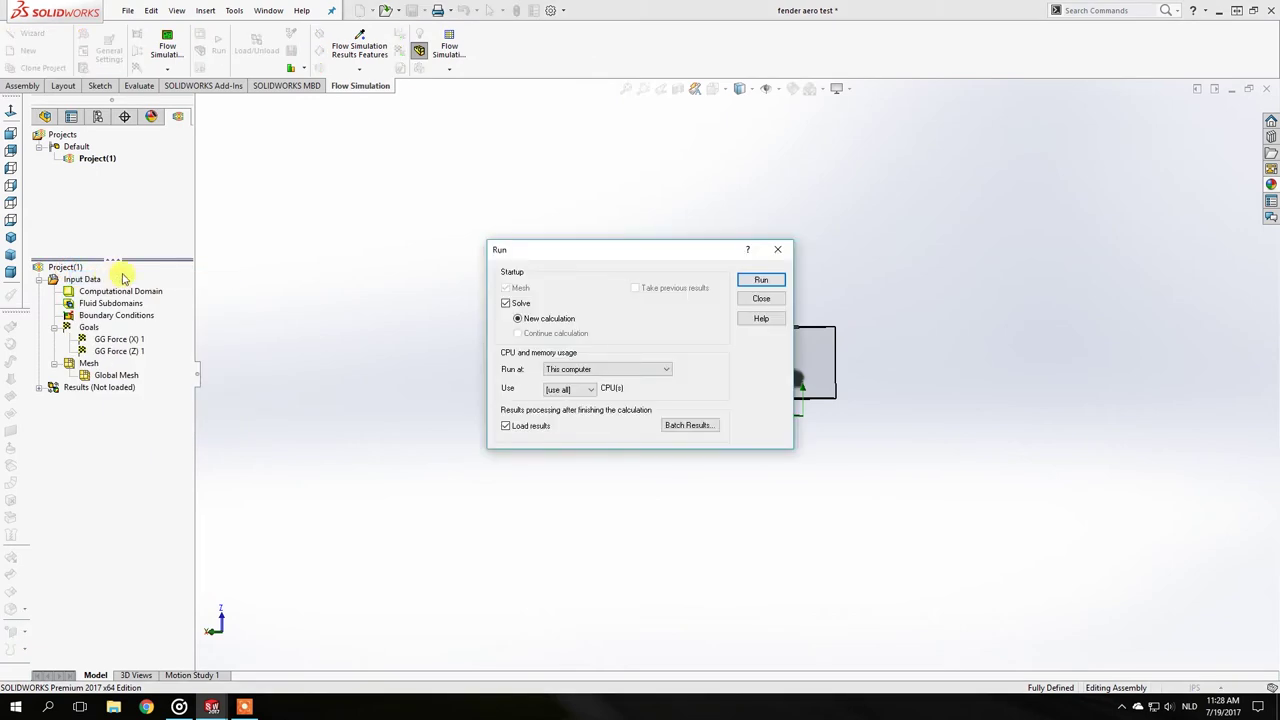
left_click(761, 281)
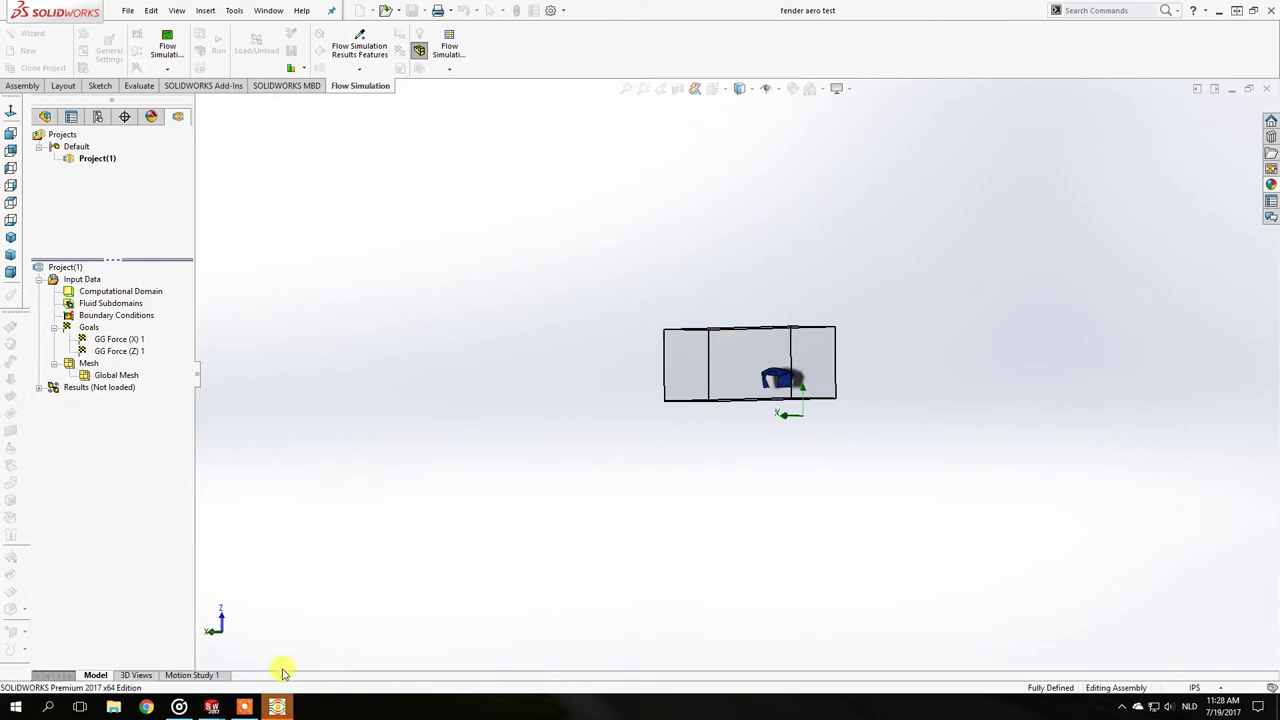
left_click(277, 707)
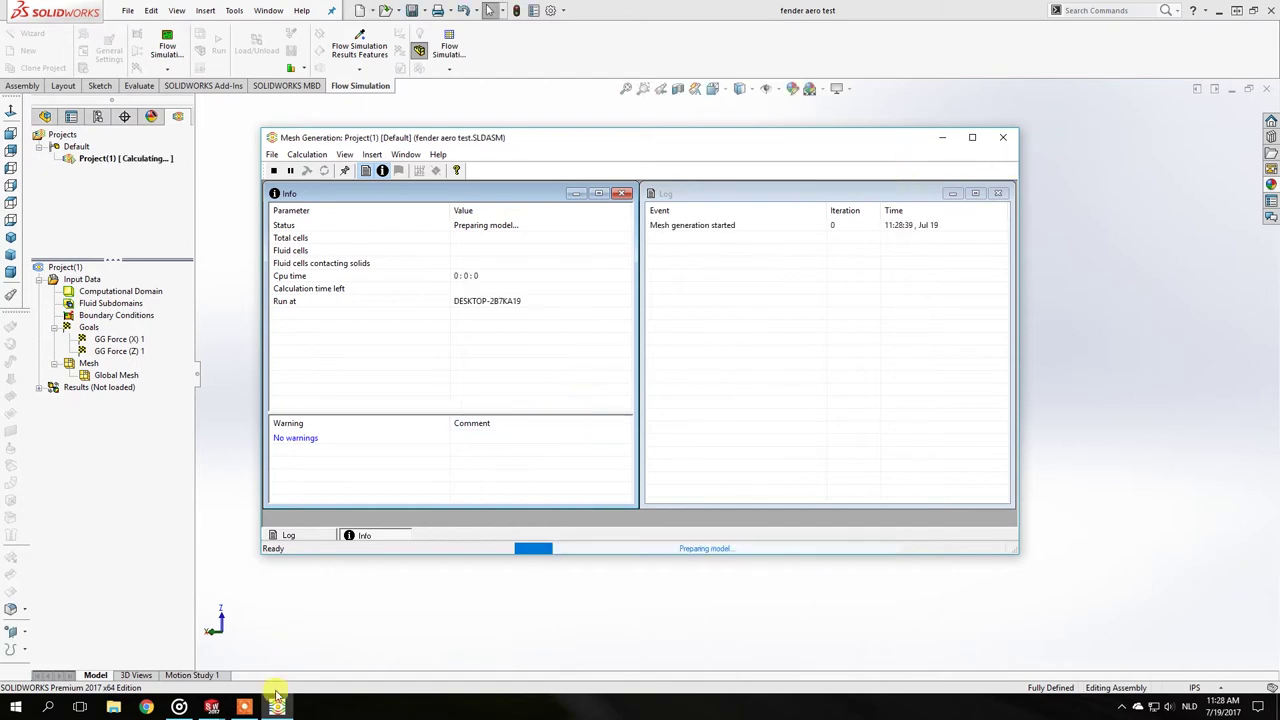
left_click(244, 707)
left_click(846, 686)
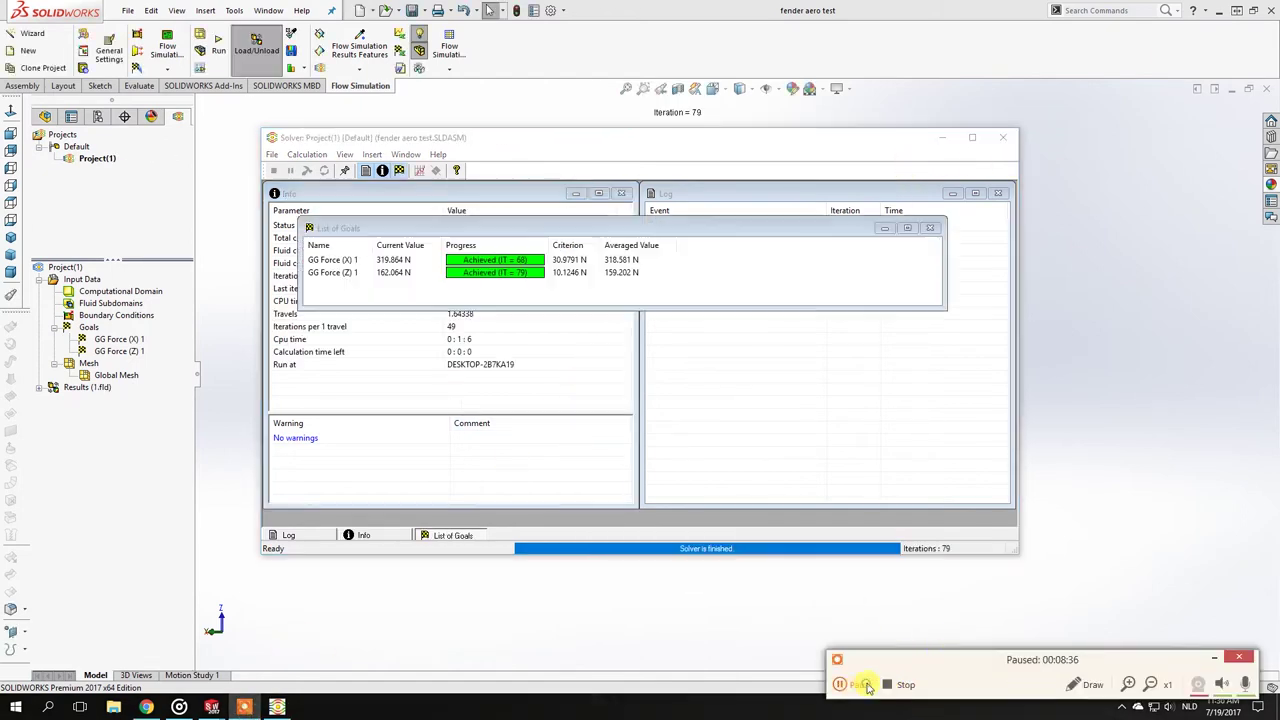
left_click(846, 686)
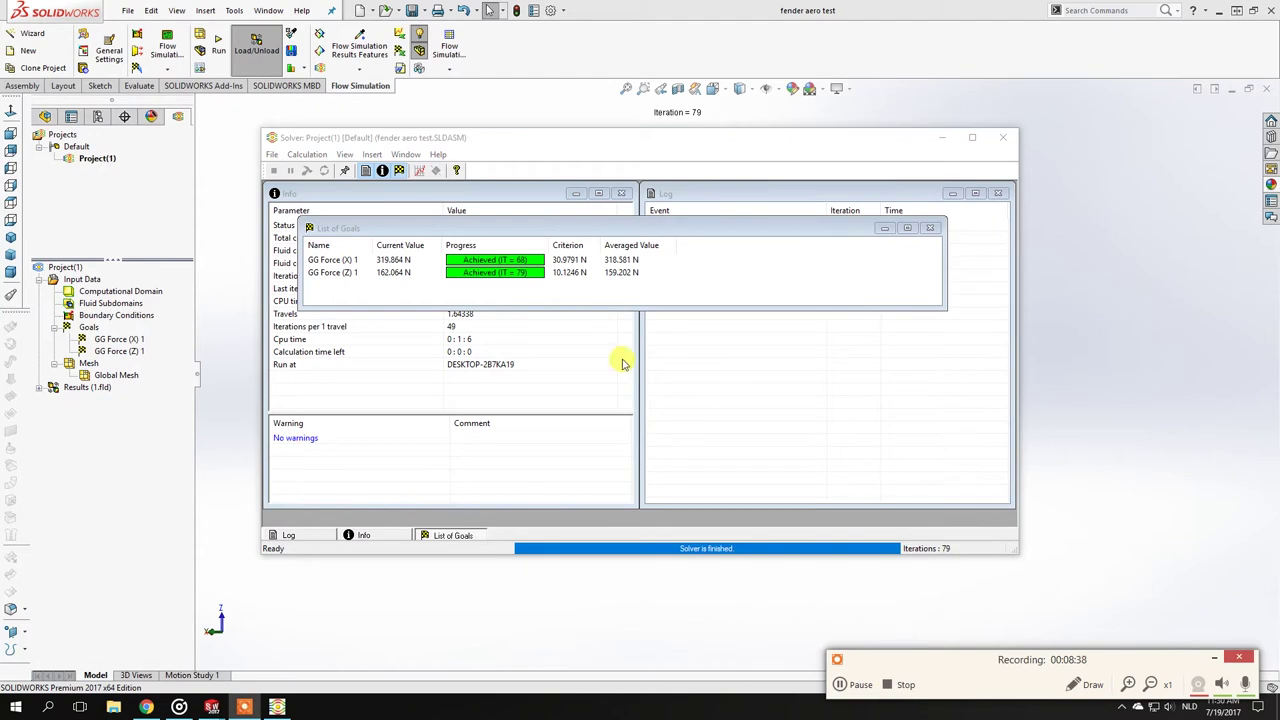
Review the solver information and the Force (X) and Force (Z) goal list, and minimize the list and the solver window.
left_click_drag(465, 237, 472, 420)
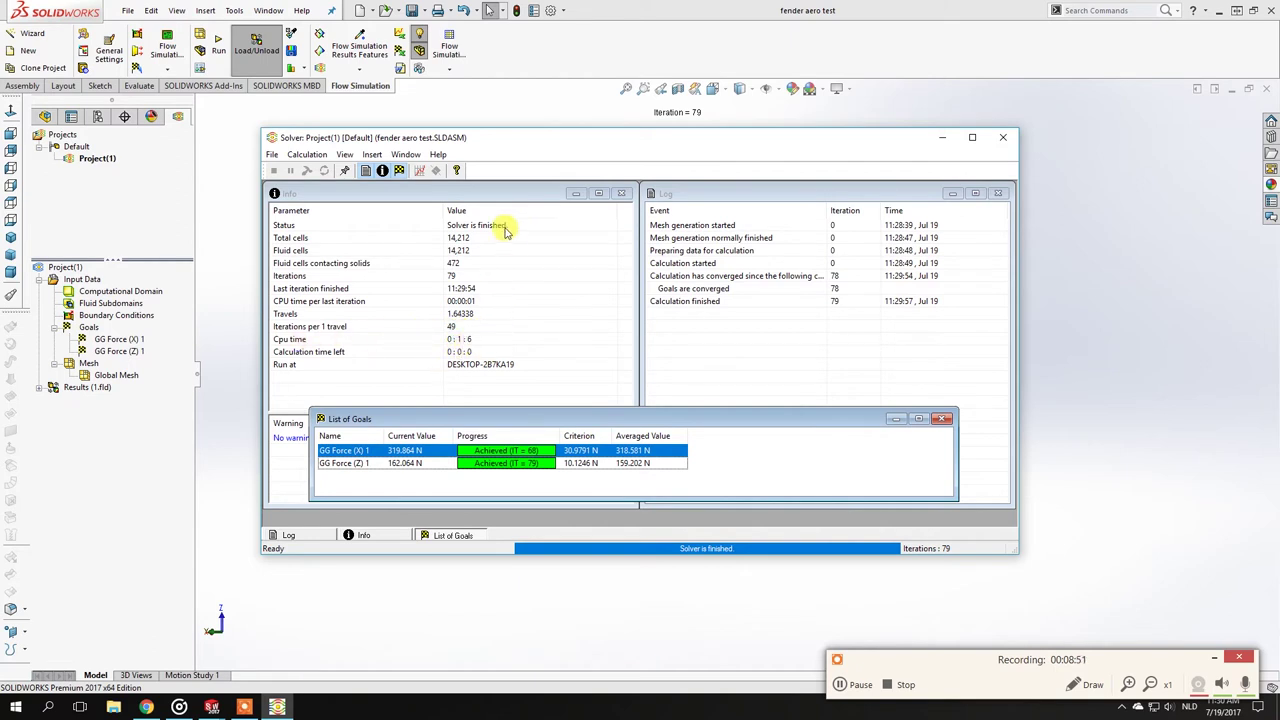
left_click_drag(521, 421, 541, 242)
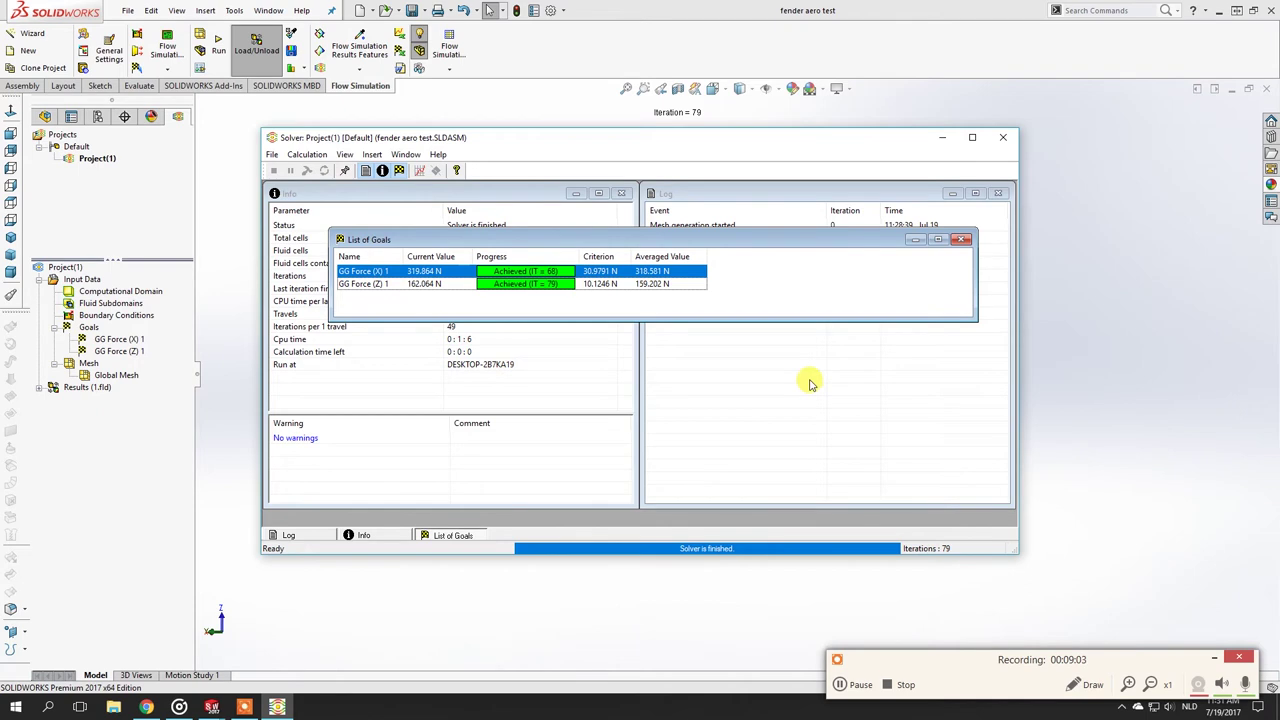
left_click(1213, 658)
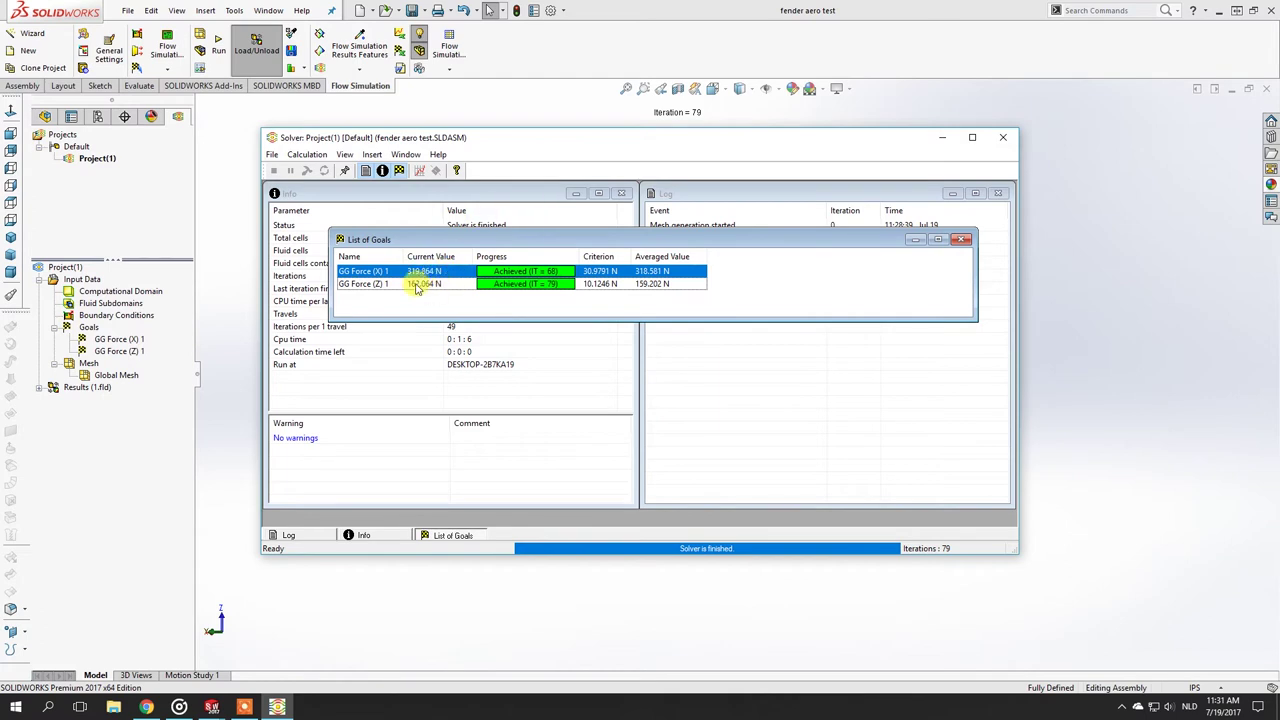
left_click(417, 285)
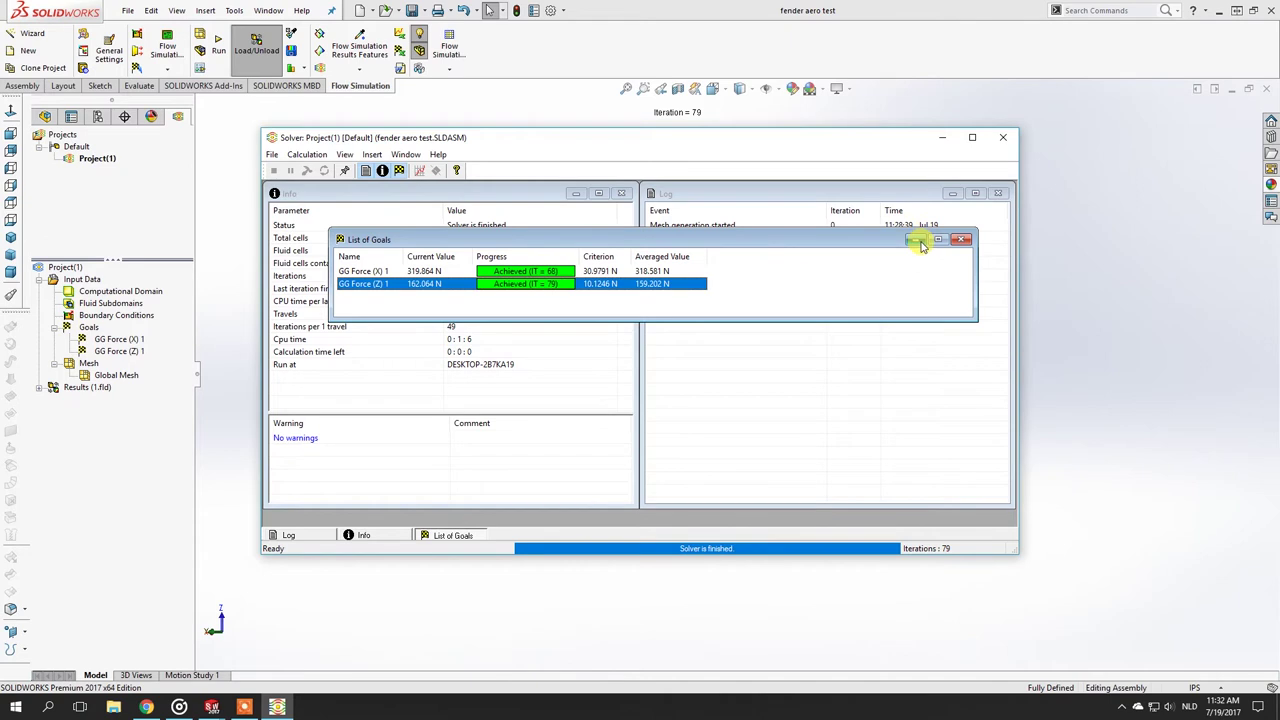
left_click(915, 240)
left_click(942, 138)
Bring the fender into view, expand the project's results and start a new flow trajectories plot.
middle_click_drag(663, 389, 634, 406)
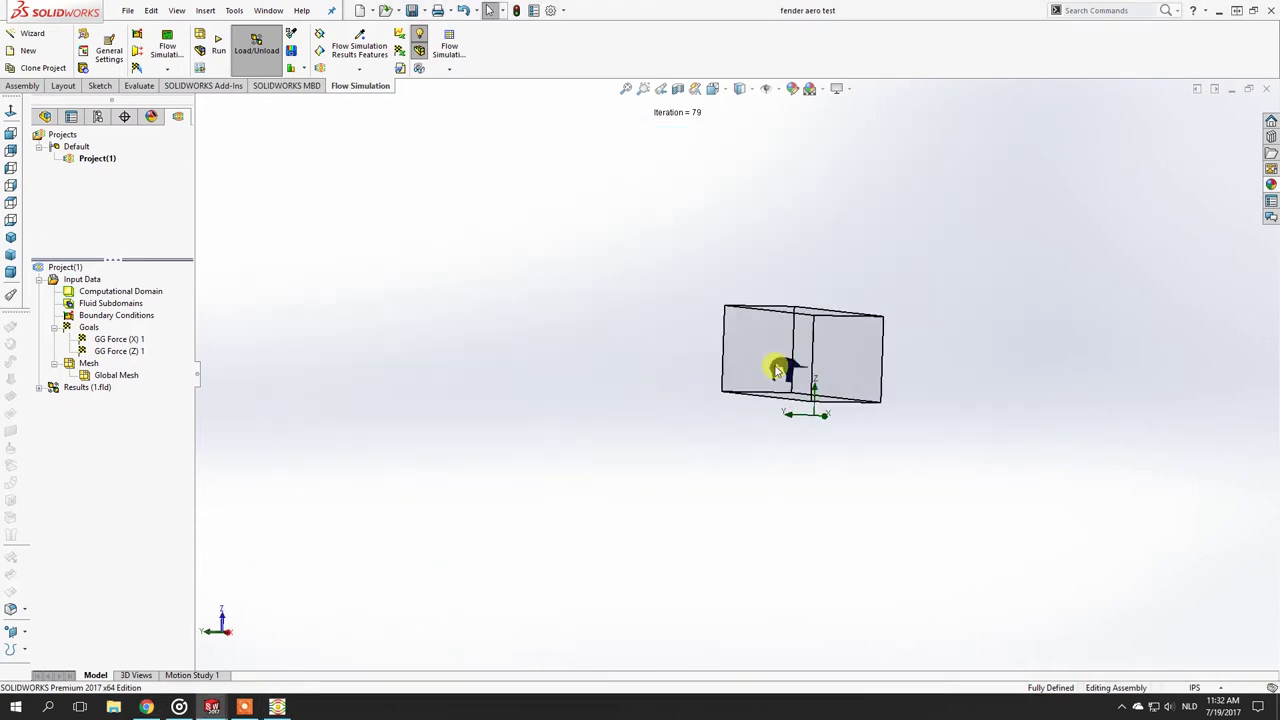
scroll(700, 390, "up", 6)
middle_click_drag(778, 388, 877, 408)
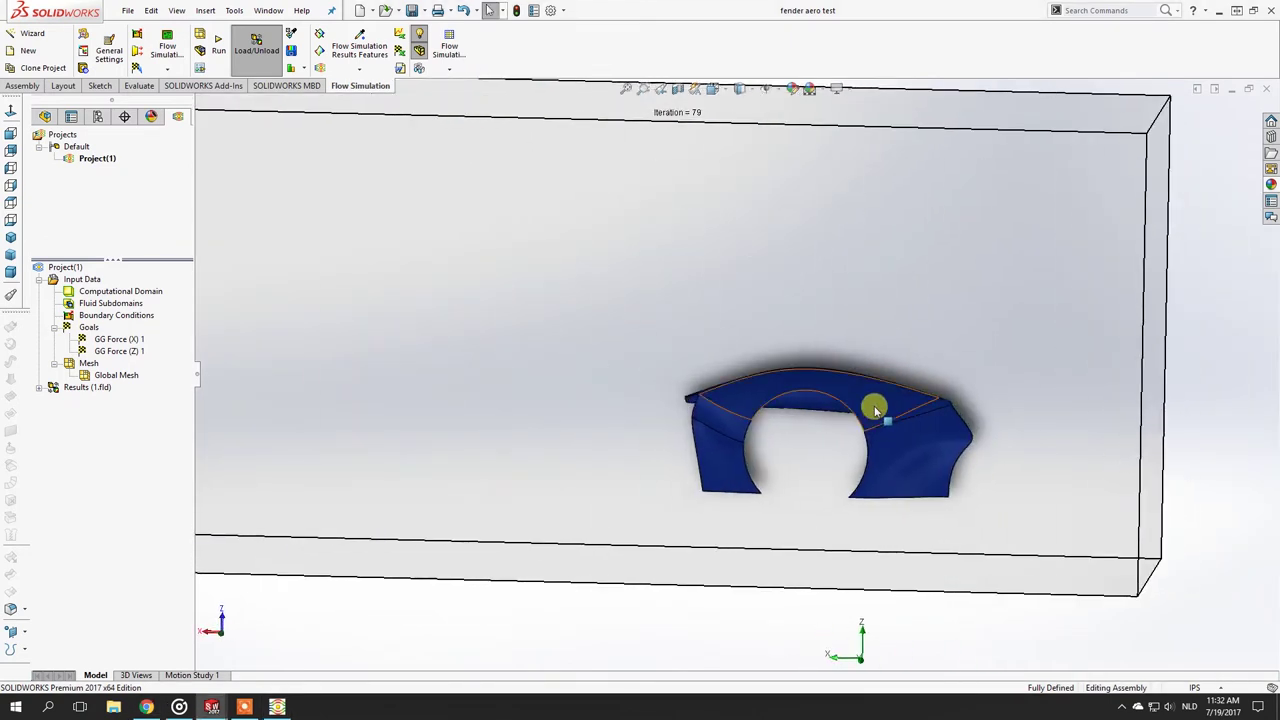
left_click(40, 387)
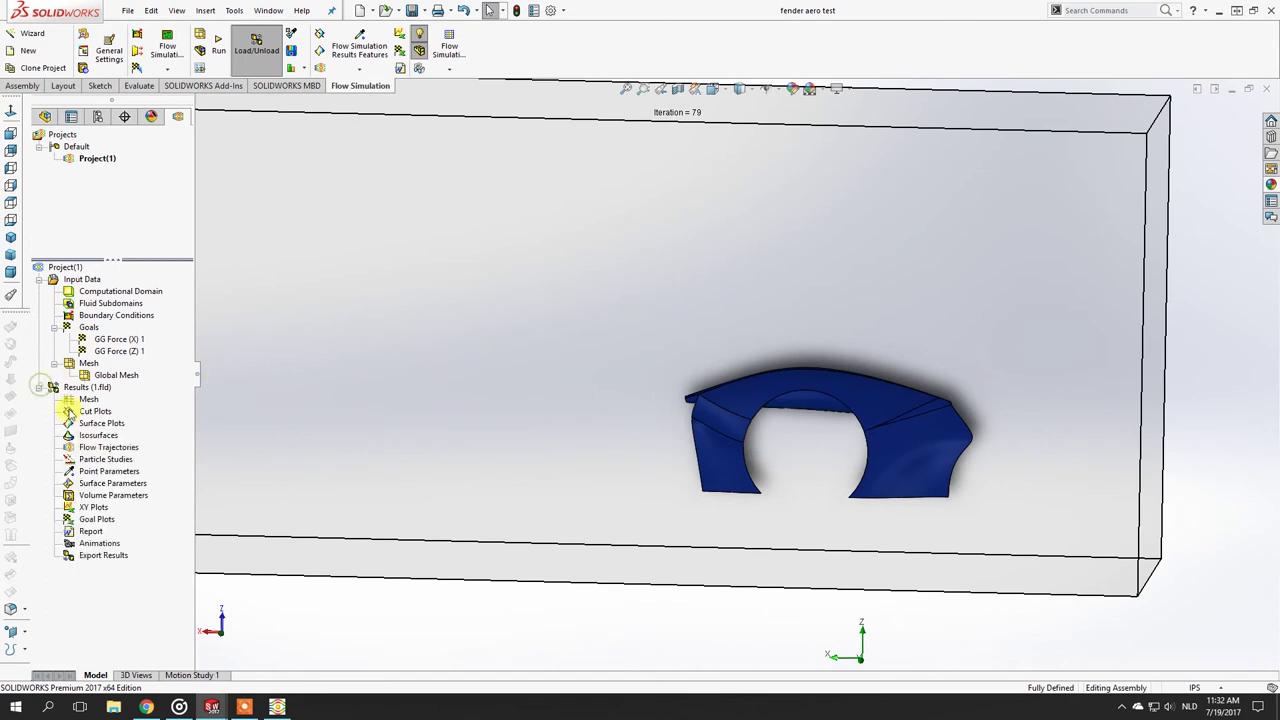
left_click(118, 458)
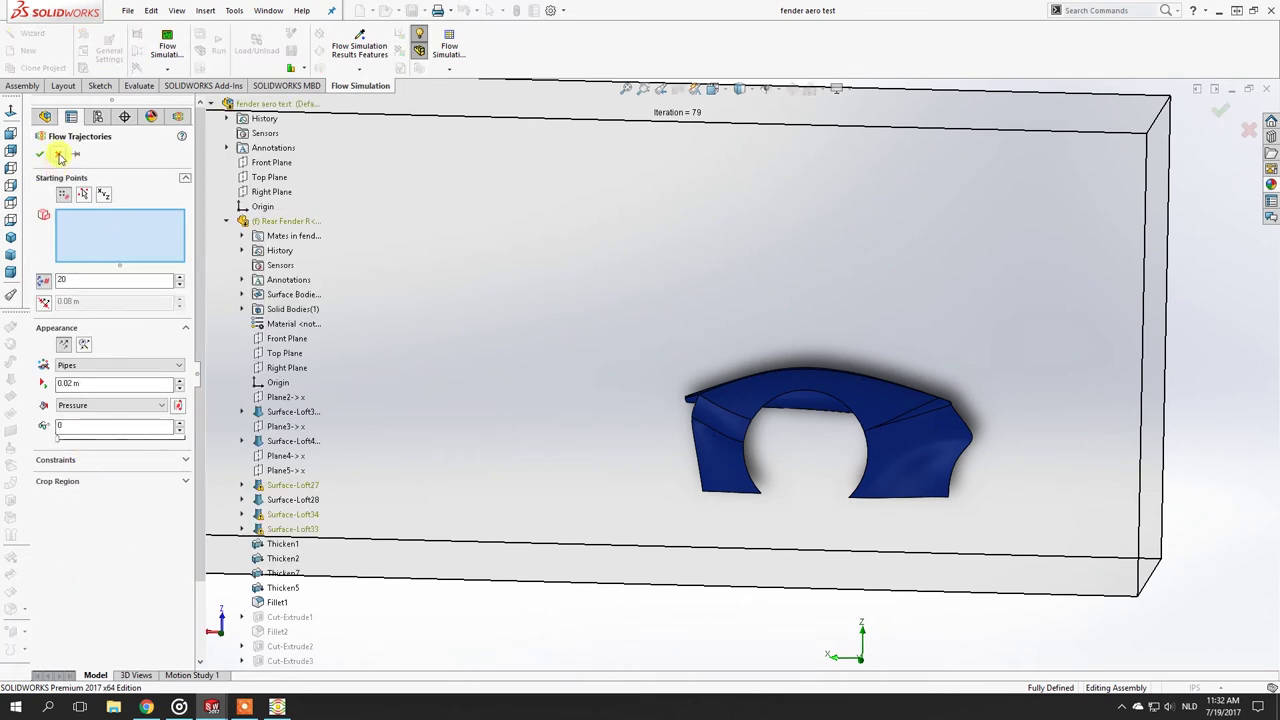
left_click(58, 154)
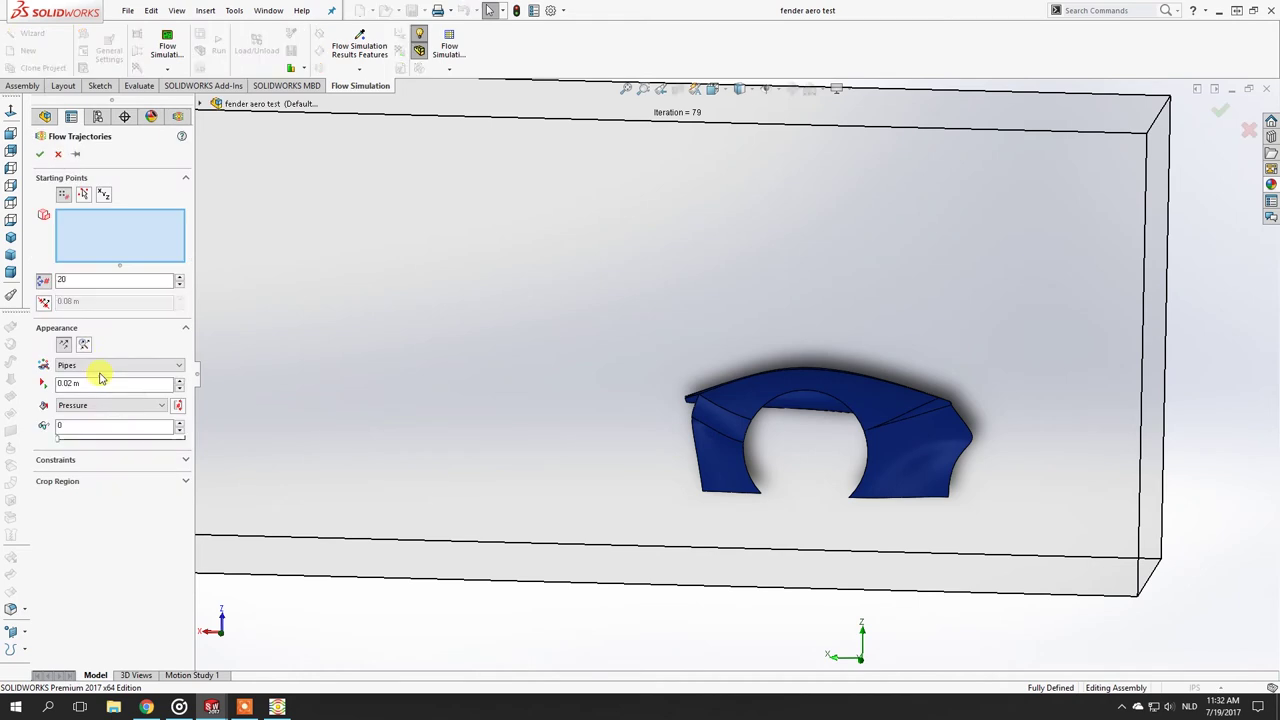
Pick the upper and wheel-arch faces of the rear fender as trajectory starting points and set the number of points to 100.
middle_click_drag(803, 377, 335, 351)
left_click(818, 351)
left_click(803, 403)
left_click(840, 455)
left_click(837, 457)
middle_click_drag(837, 457, 163, 420)
left_click(724, 405)
left_click(694, 423)
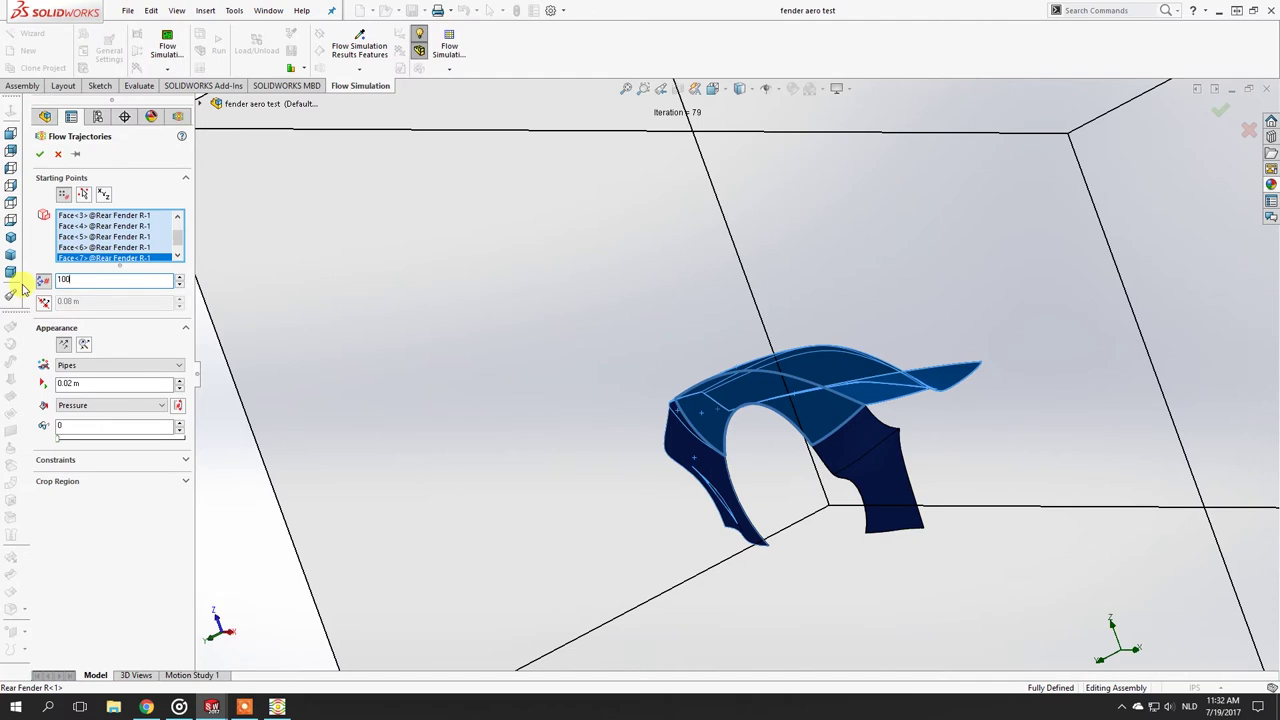
Display the trajectories as Arrows, add the remaining outer fender faces as starting points, and create the plot.
left_click(88, 366)
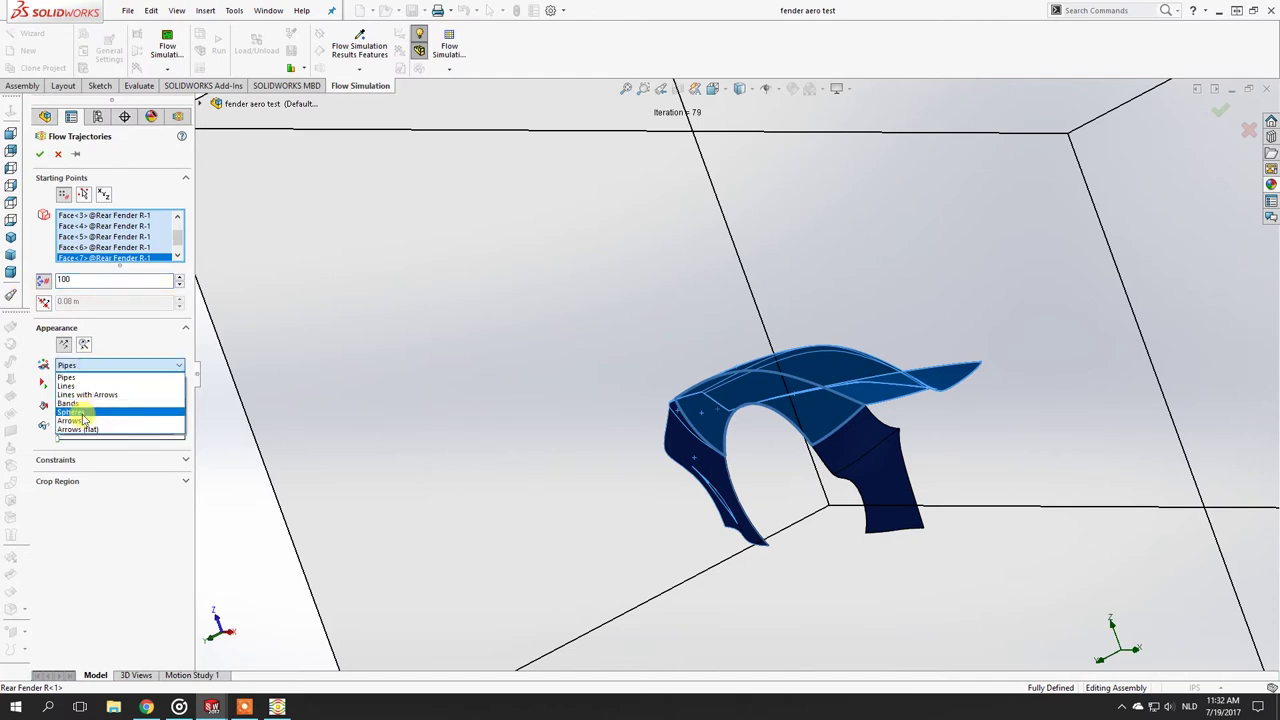
left_click(75, 423)
middle_click_drag(518, 427, 855, 437)
left_click(709, 462)
left_click(703, 480)
left_click(811, 480)
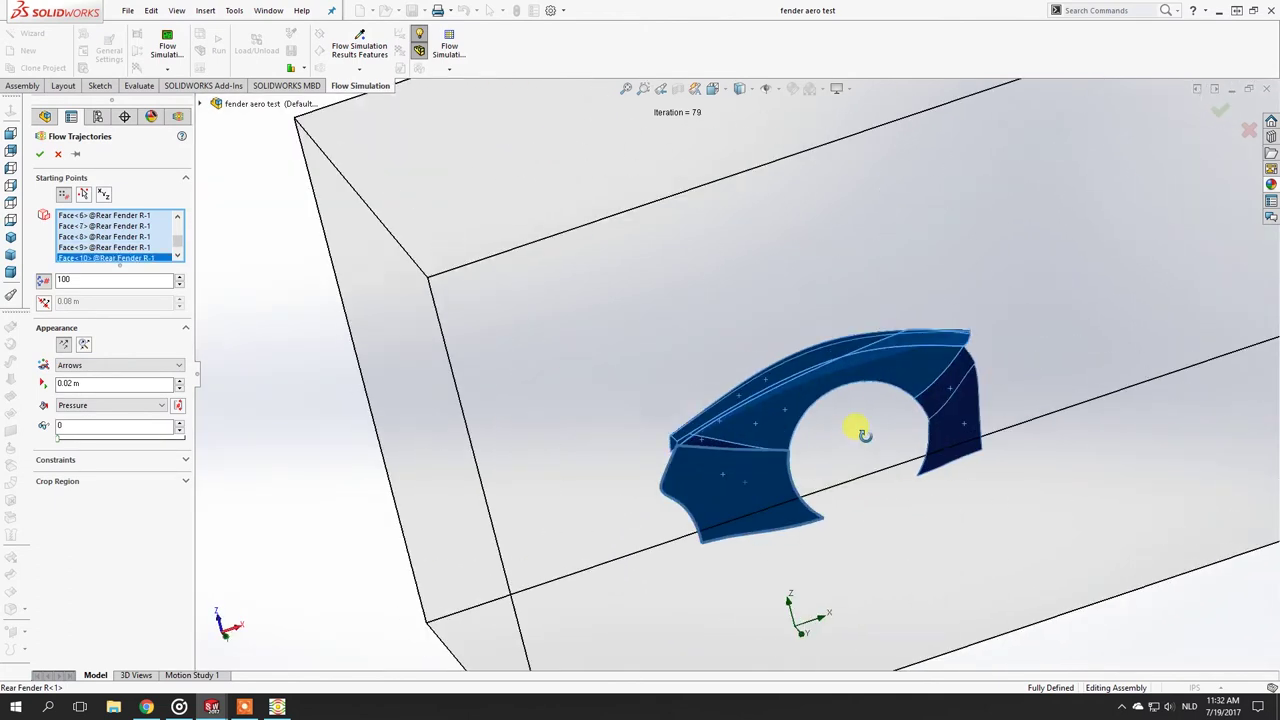
key("Return")
Examine the pressure-coloured flow arrows around the fender's outer and inner surfaces, including the swirl inside the arch.
scroll(765, 380, "down", 6)
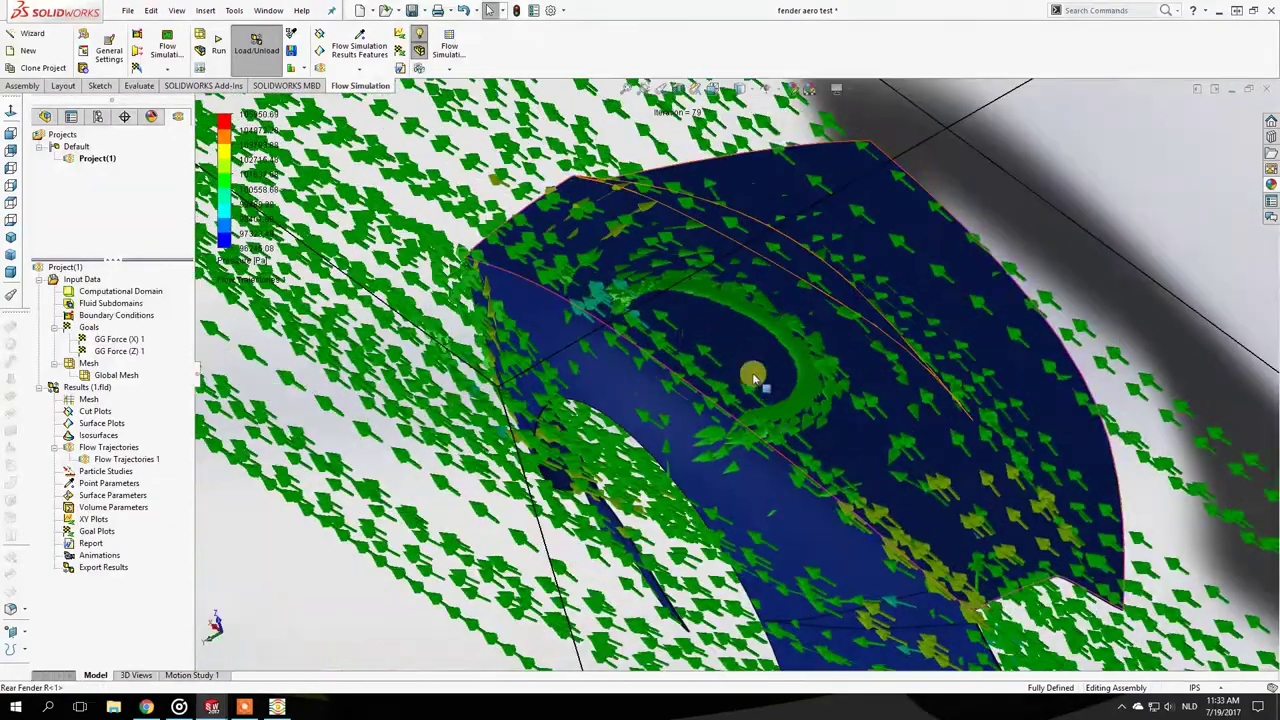
middle_click_drag(669, 340, 760, 450)
middle_click_drag(680, 357, 646, 423)
scroll(705, 332, "down", 2)
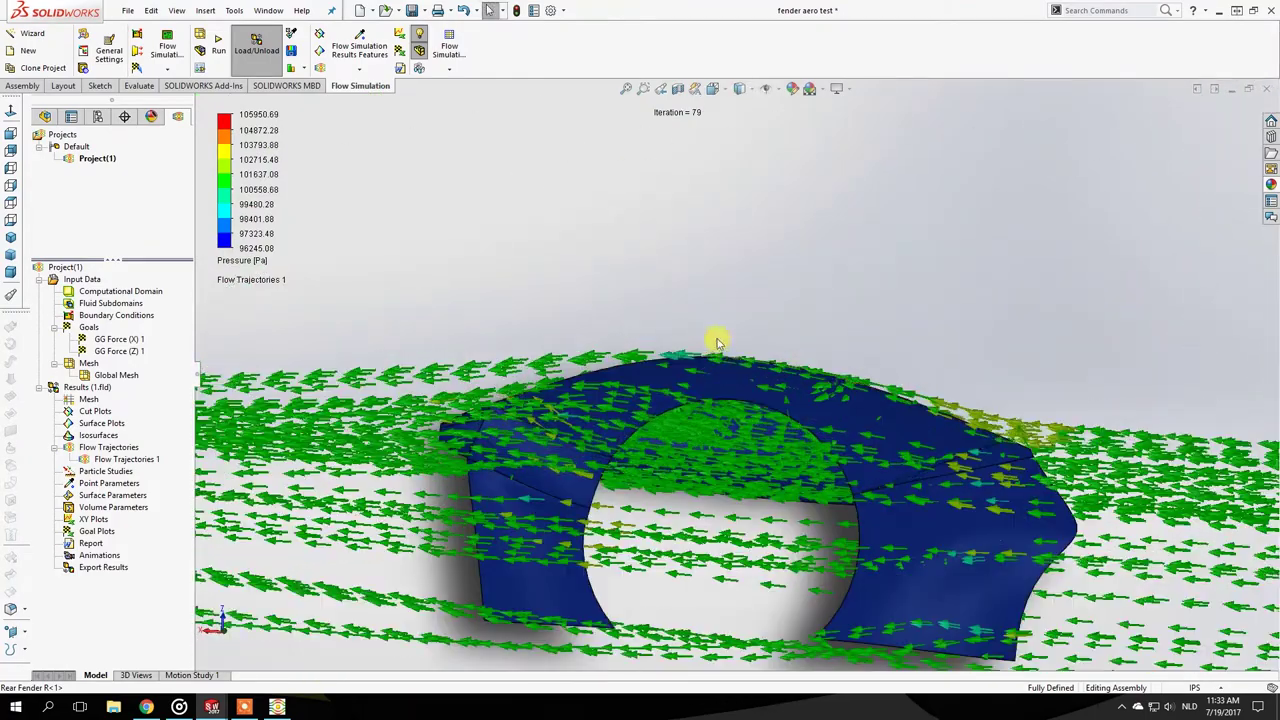
scroll(712, 374, "up", 3)
middle_click_drag(709, 371, 757, 409)
mouse_move(686, 343)
middle_mouse_down()
mouse_move(688, 493)
mouse_move(620, 429)
mouse_move(677, 357)
middle_mouse_up()
scroll(677, 440, "down", 5)
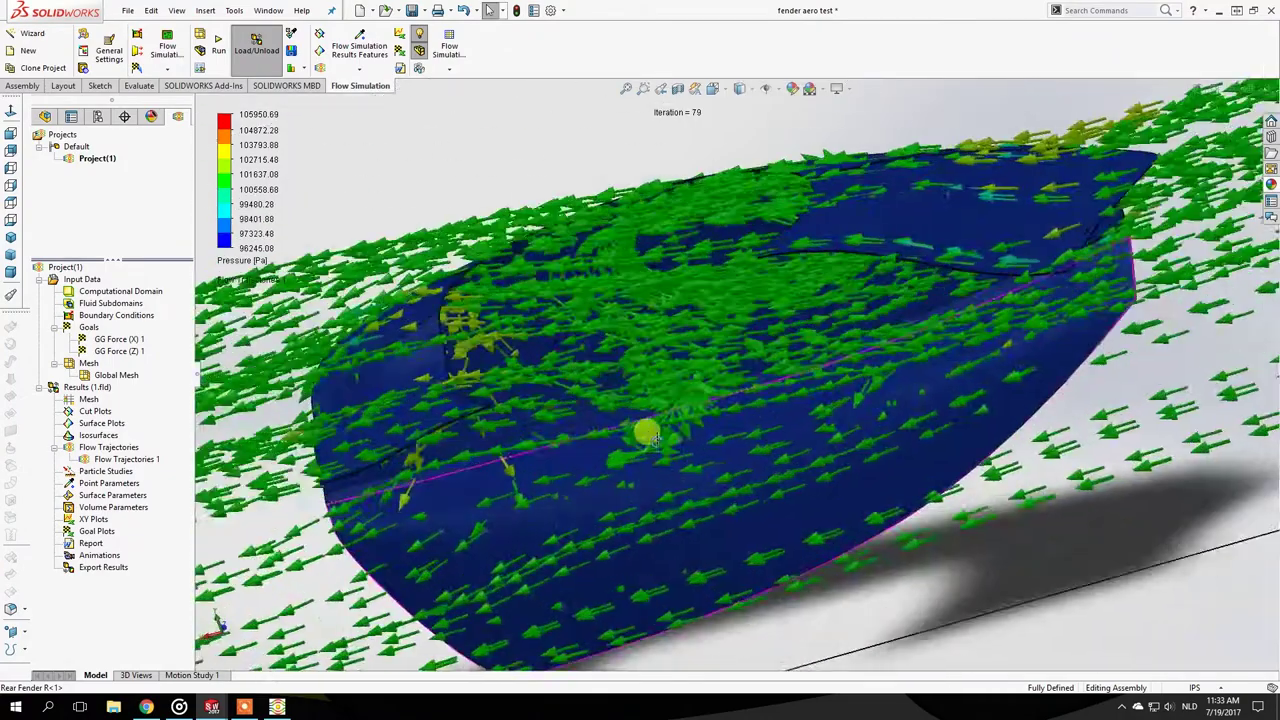
scroll(640, 325, "up", 3)
middle_click_drag(617, 309, 663, 380)
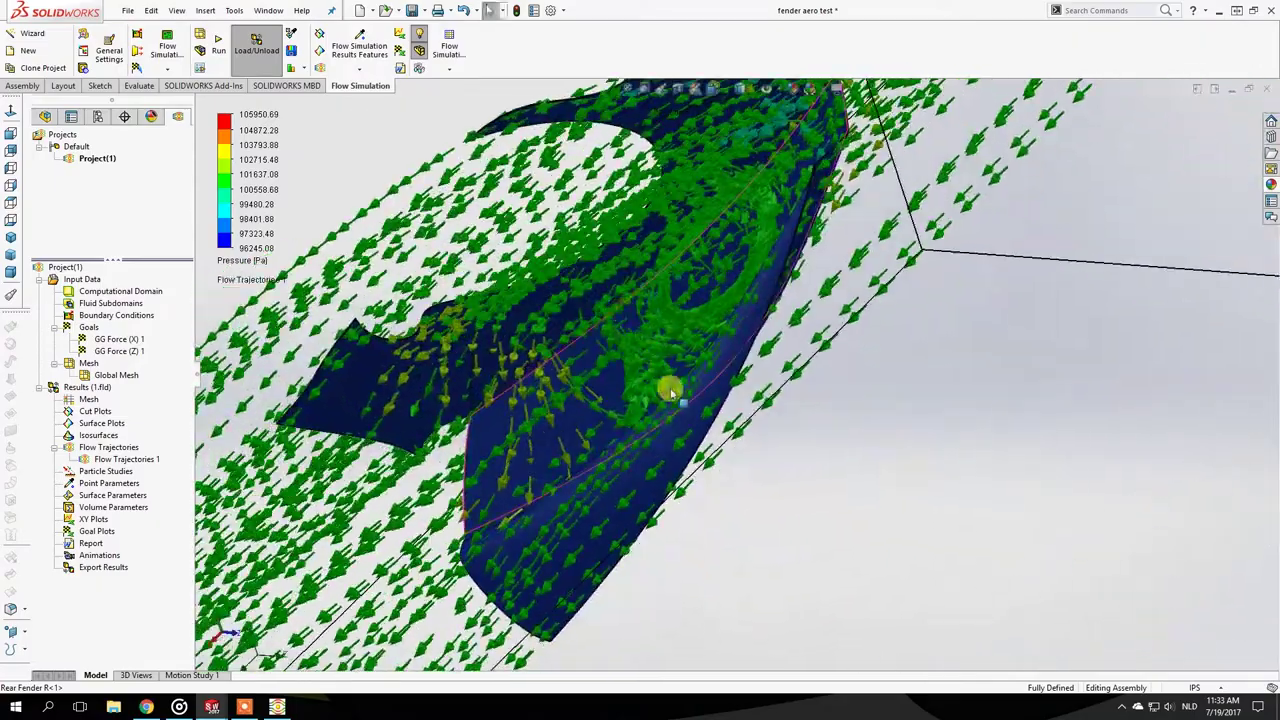
middle_click_drag(628, 320, 717, 330)
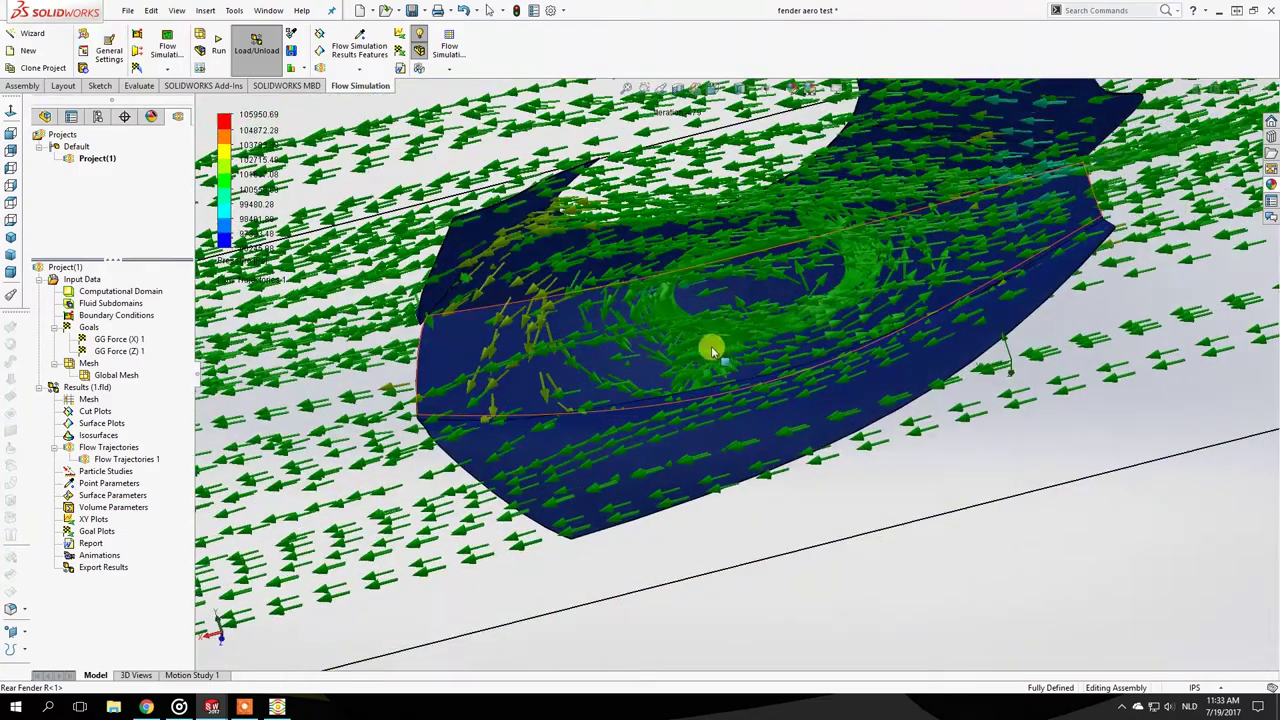
Inspect the flow and pressure along the fender's upper crest up close and the airflow trailing behind it.
middle_click_drag(843, 235, 740, 386)
middle_click_drag(600, 347, 706, 292)
scroll(683, 291, "down", 6)
scroll(700, 285, "up", 3)
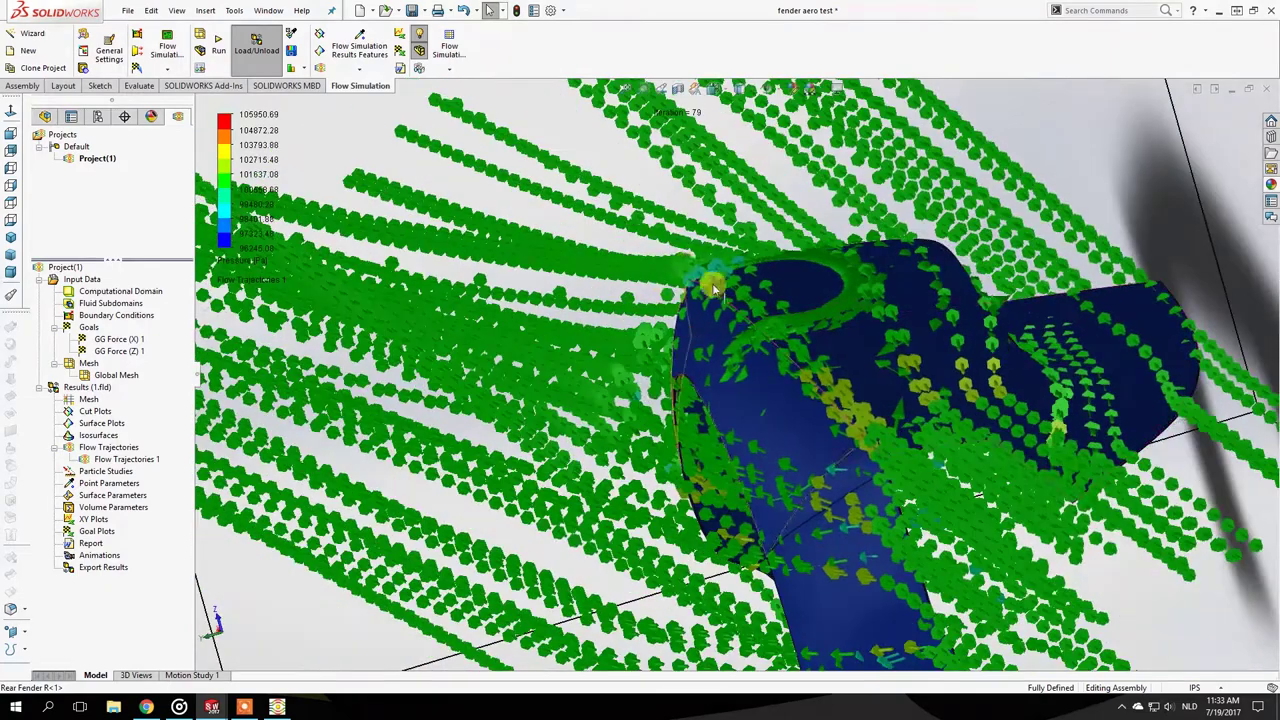
middle_click_drag(723, 246, 672, 228)
scroll(836, 188, "down", 3)
scroll(672, 228, "down", 6)
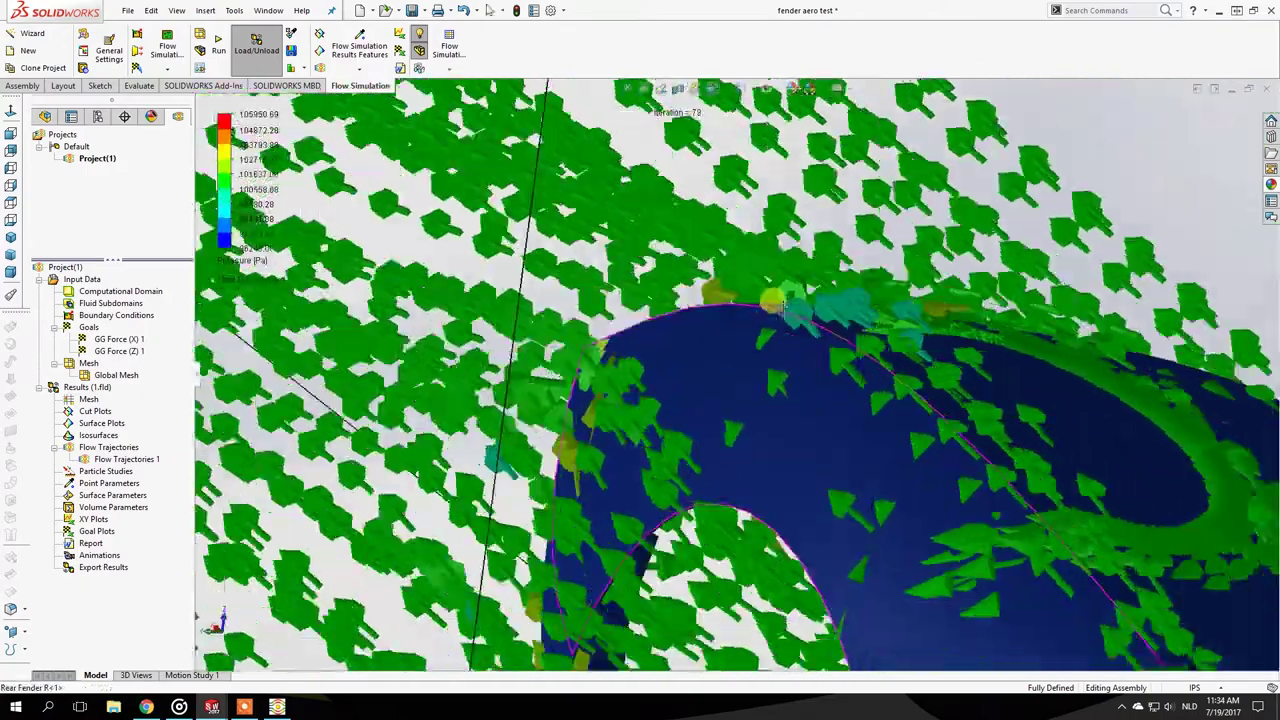
middle_click_drag(773, 300, 789, 343)
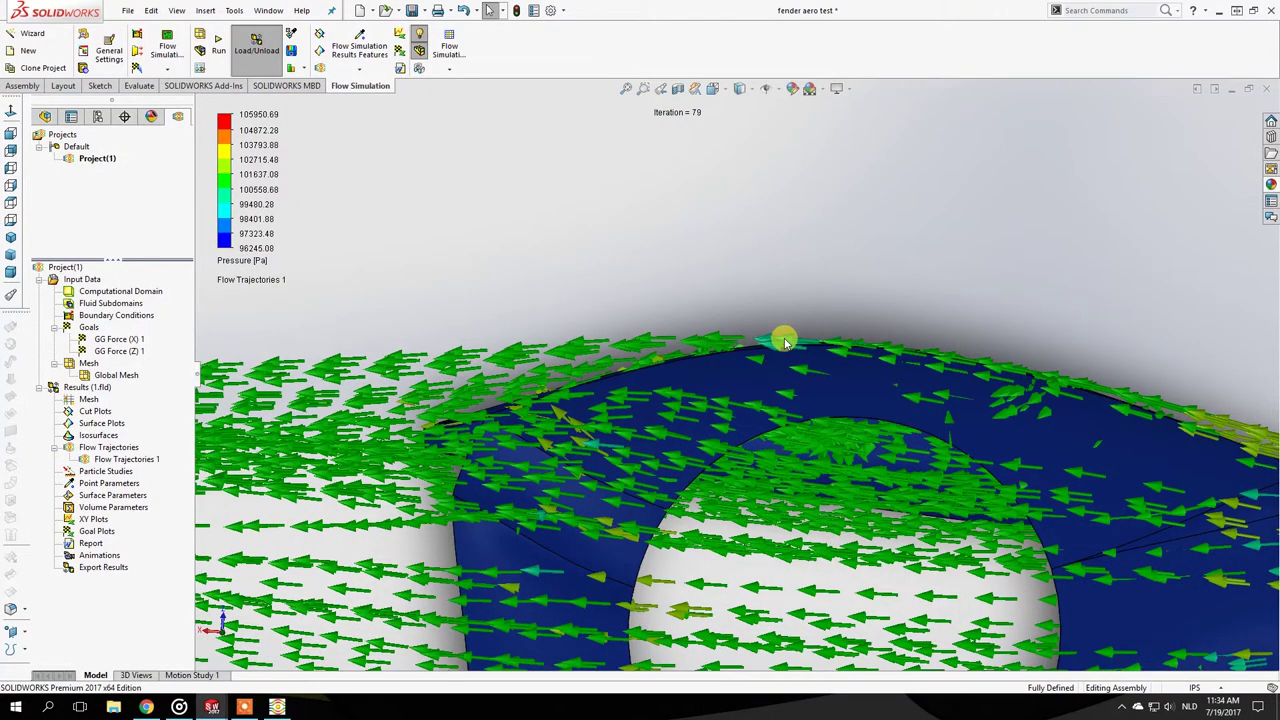
middle_click_drag(623, 363, 826, 334)
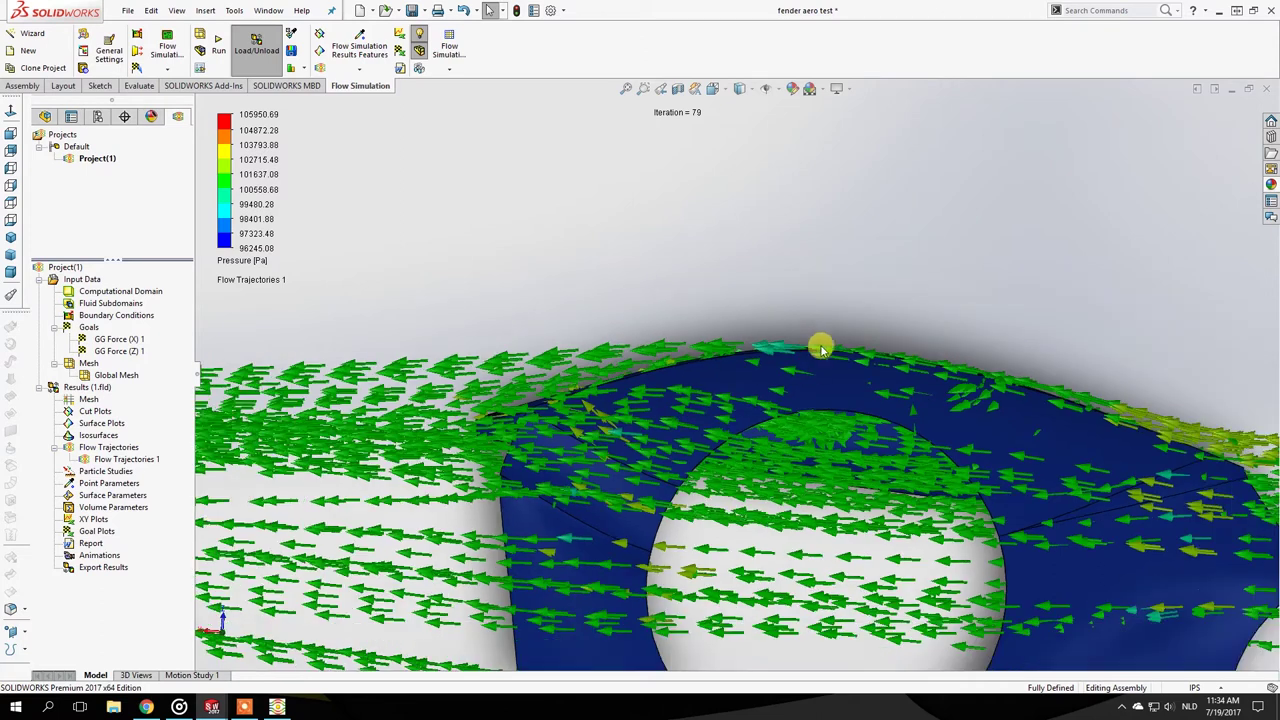
scroll(818, 357, "up", 3)
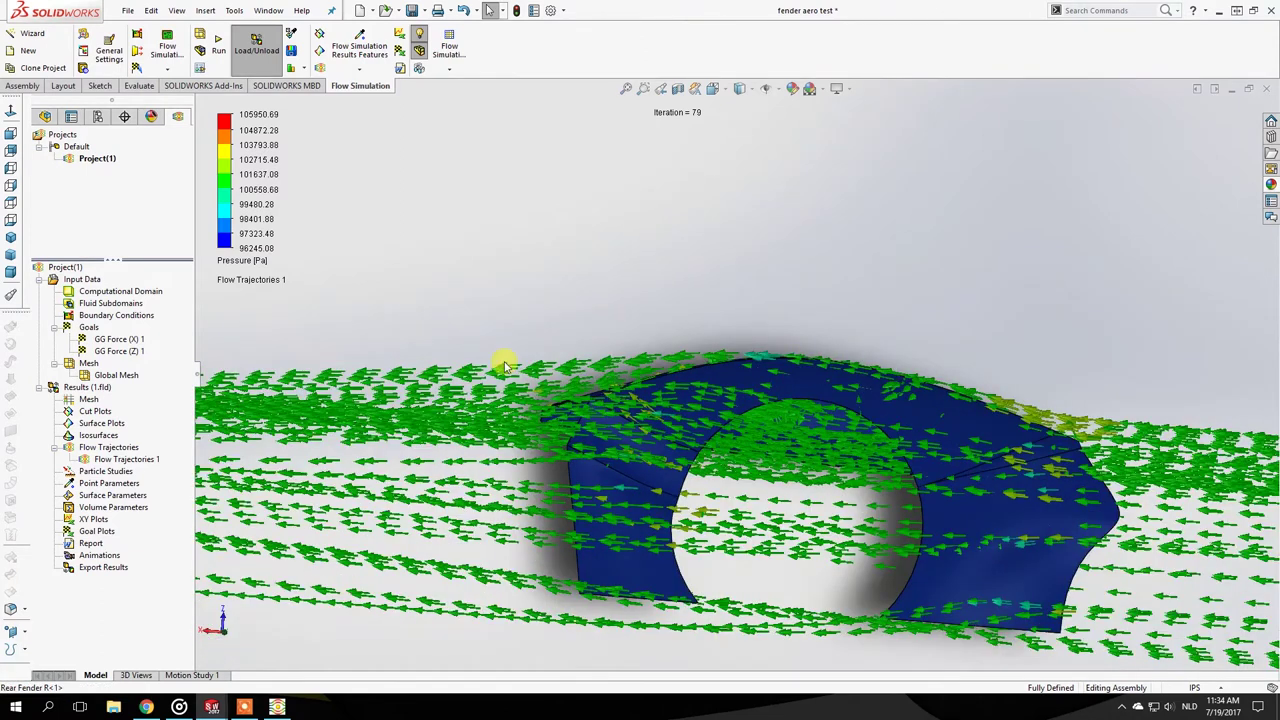
middle_click_drag(771, 414, 692, 418)
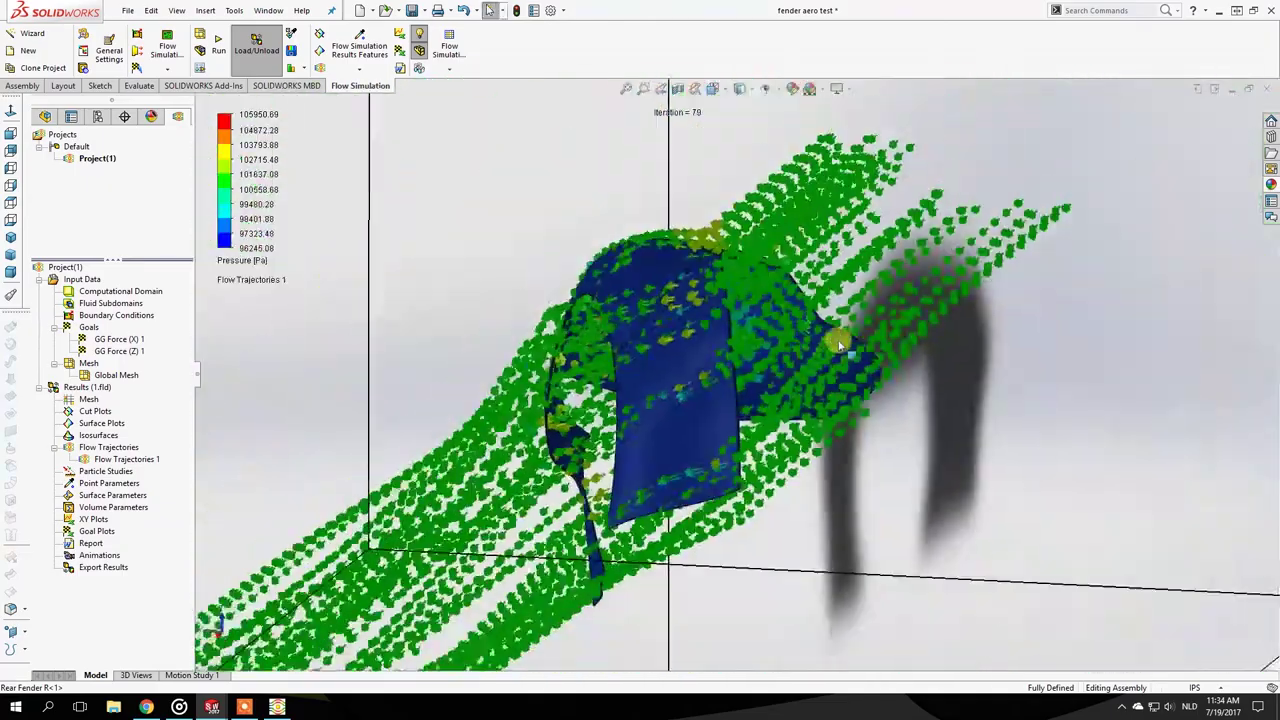
Inspect how the flow arrows pass along the lower edge of the fender section ahead of the wheel opening.
scroll(894, 509, "down", 5)
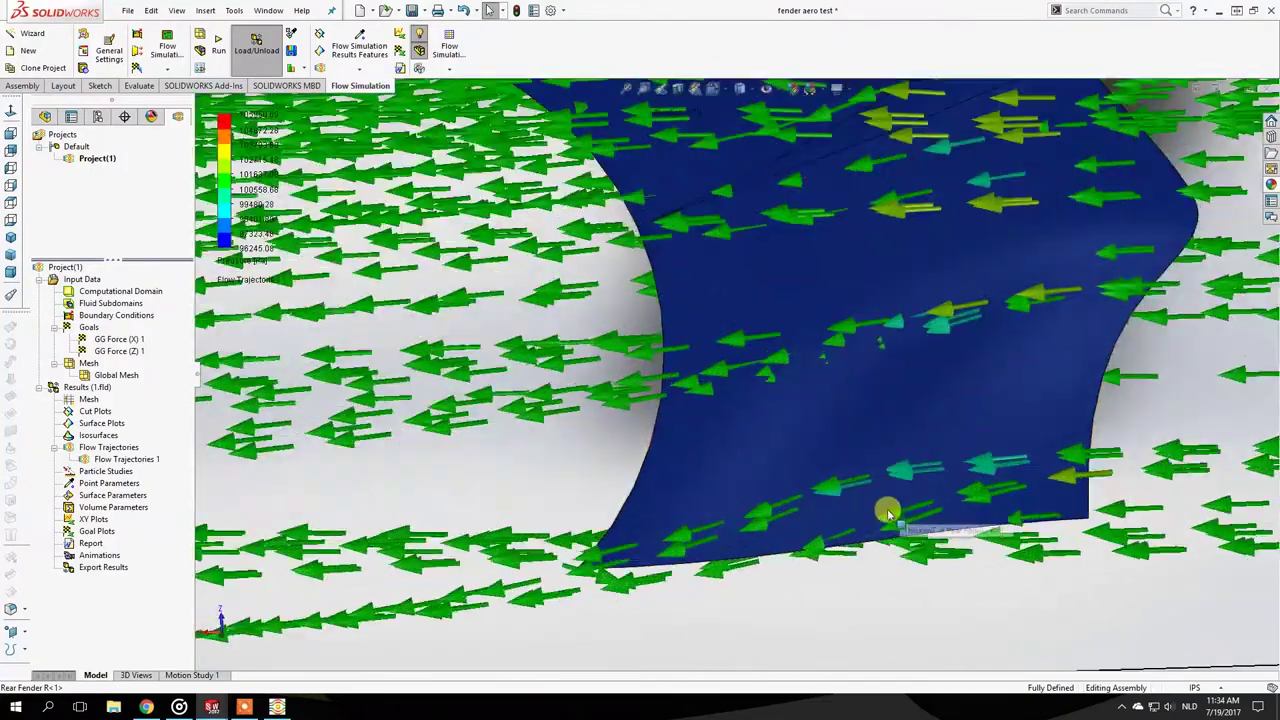
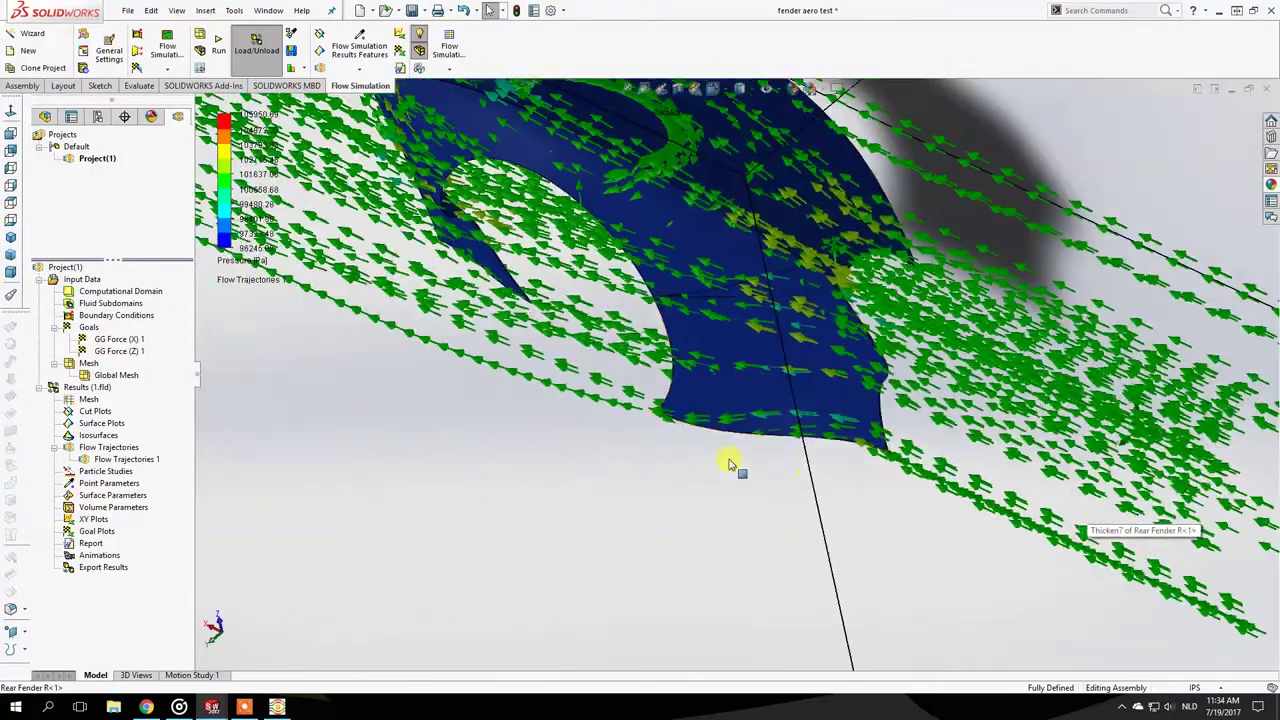
scroll(770, 420, "down", 3)
middle_click_drag(648, 437, 625, 357)
scroll(625, 357, "up", 3)
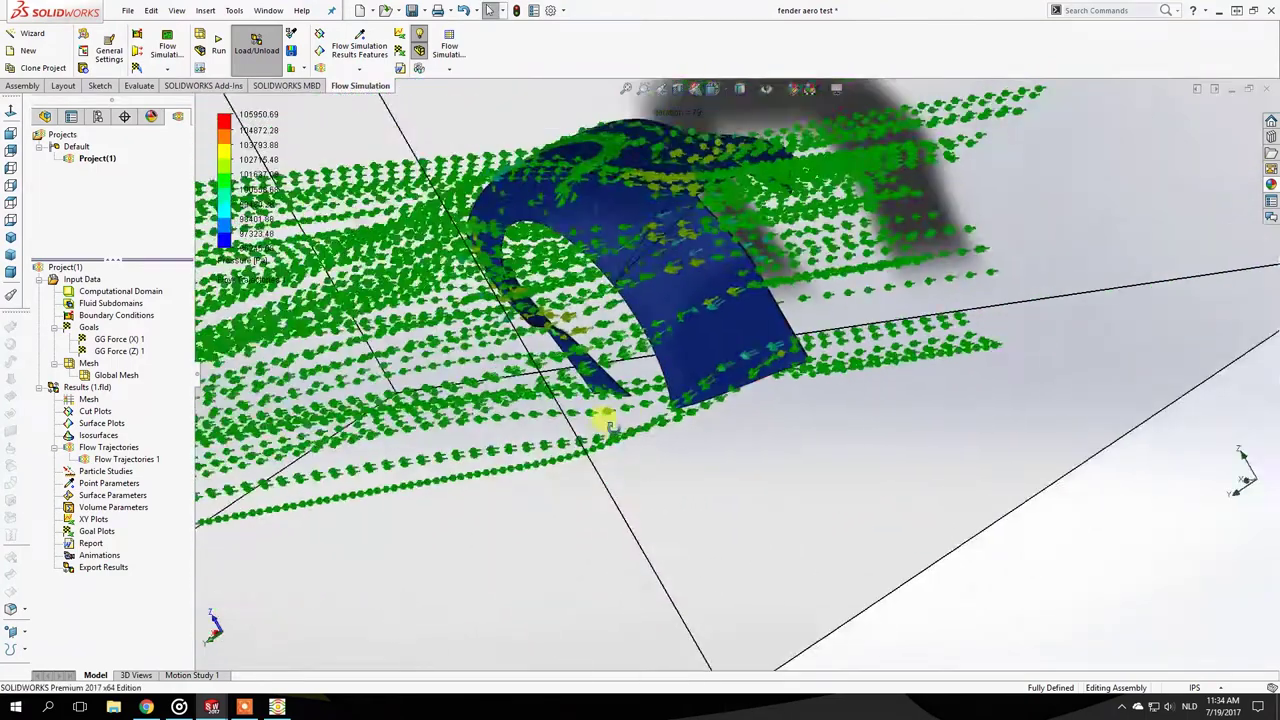
middle_click_drag(609, 434, 563, 423)
scroll(689, 380, "down", 3)
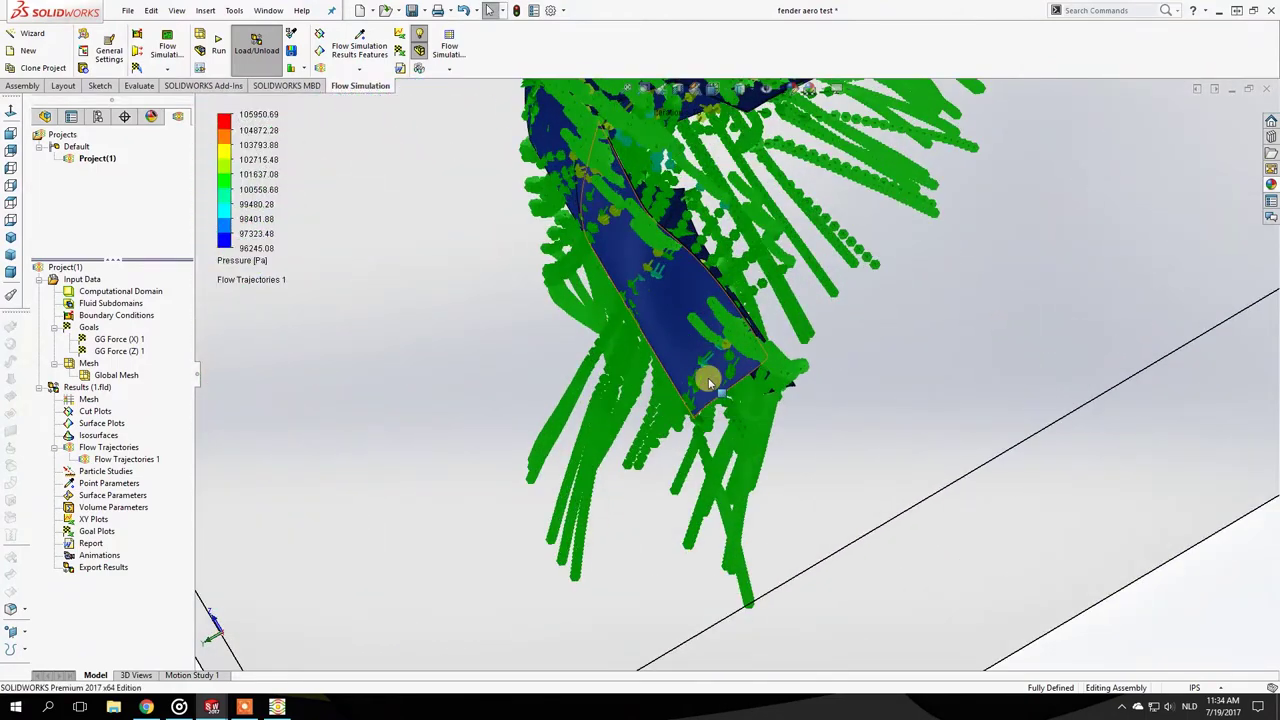
left_click(717, 373)
key("ctrl+8")
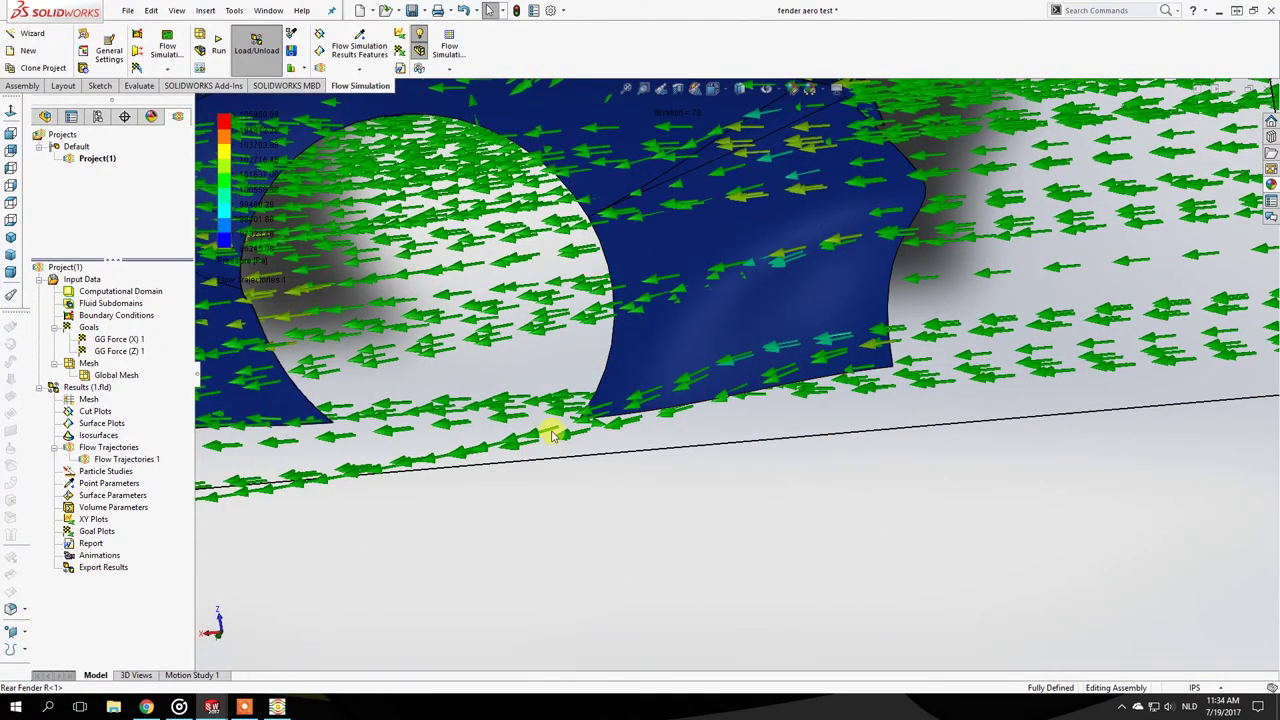
middle_click_drag(486, 423, 749, 354)
scroll(805, 318, "down", 2)
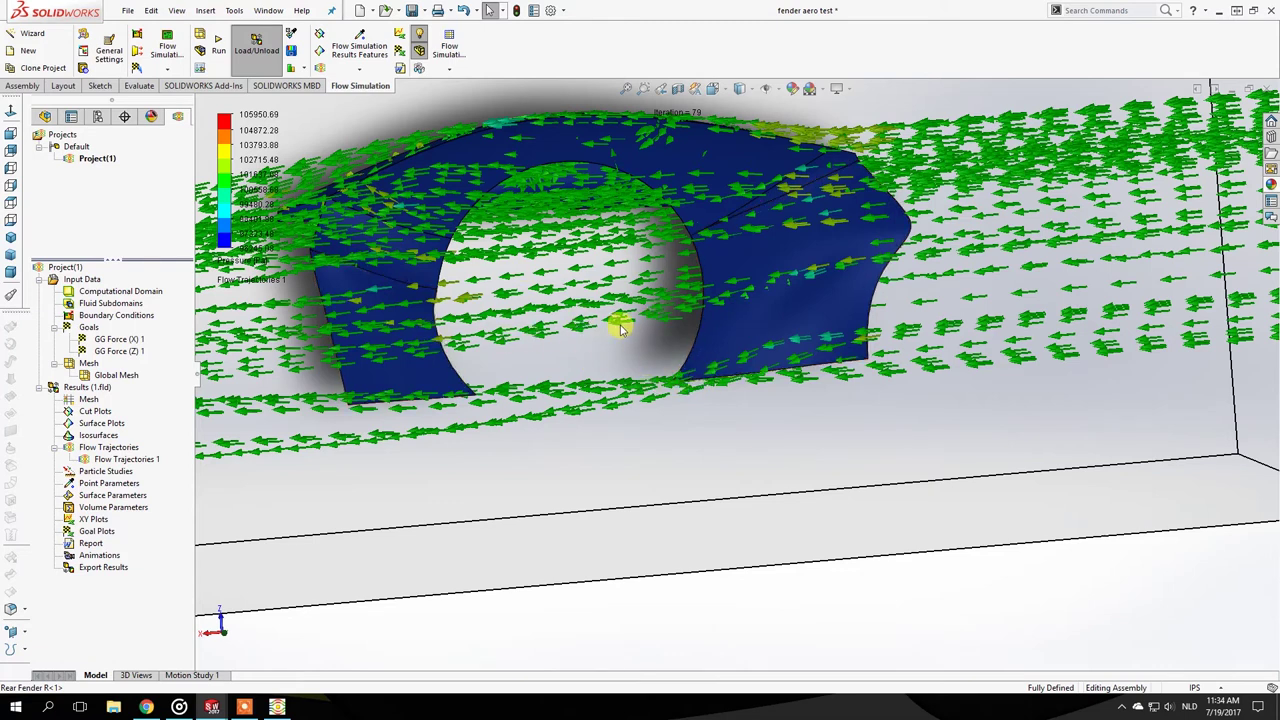
Play the Flow Trajectories 1 animation and observe the moving arrows around the fender.
middle_click_drag(674, 177, 735, 243)
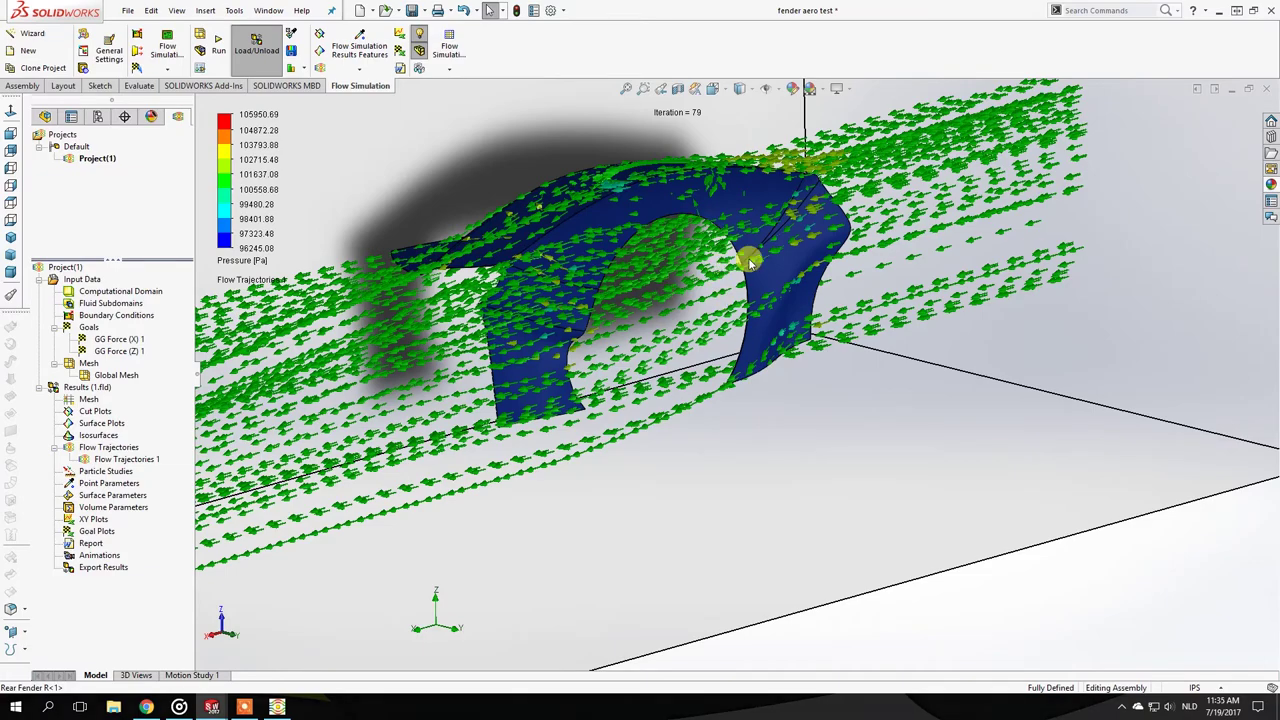
middle_click_drag(766, 223, 624, 198)
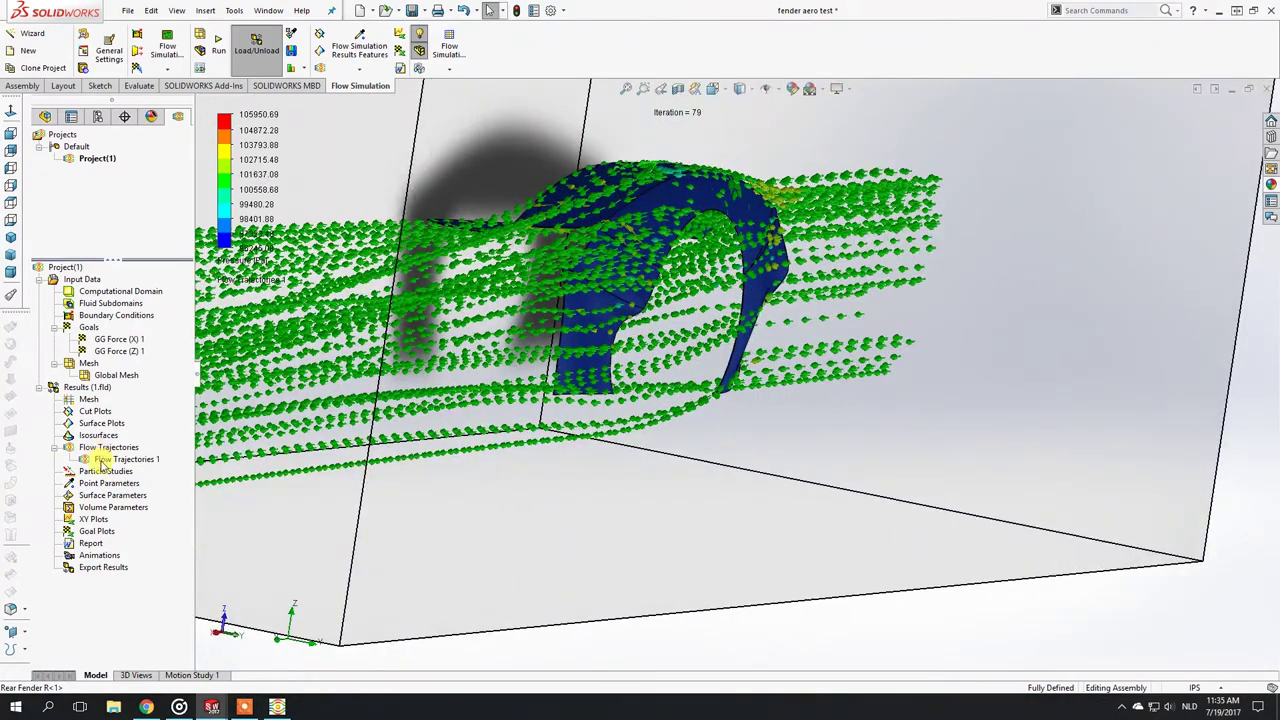
right_click(103, 462)
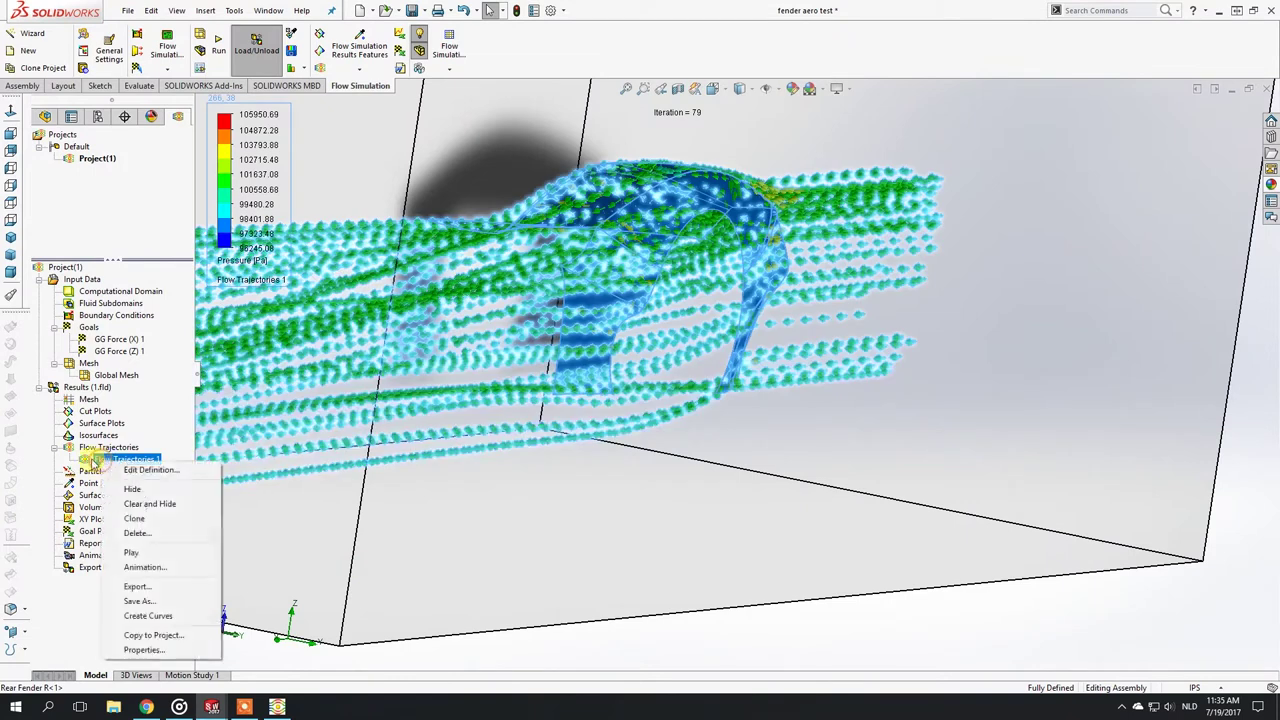
left_click(130, 556)
middle_click_drag(509, 414, 615, 282)
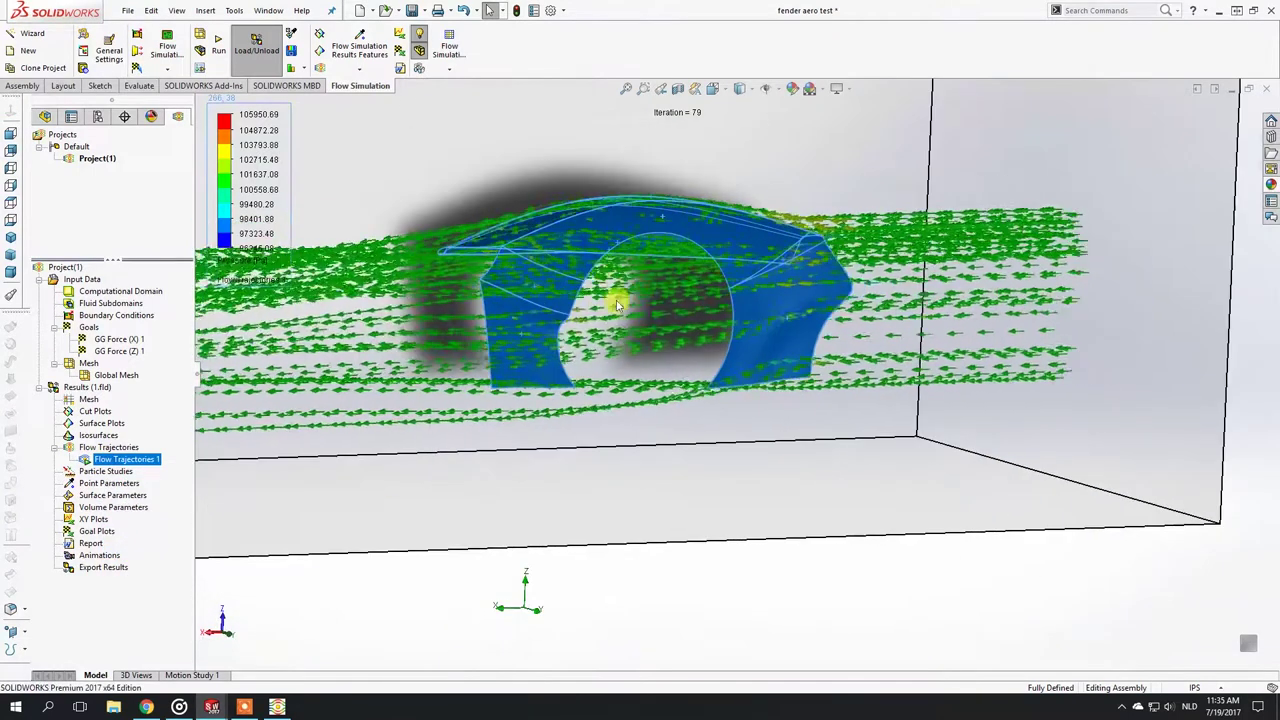
Examine the moving flow arrows over the fender's top surface and through the wheel arch from above and from the side.
left_click(890, 540)
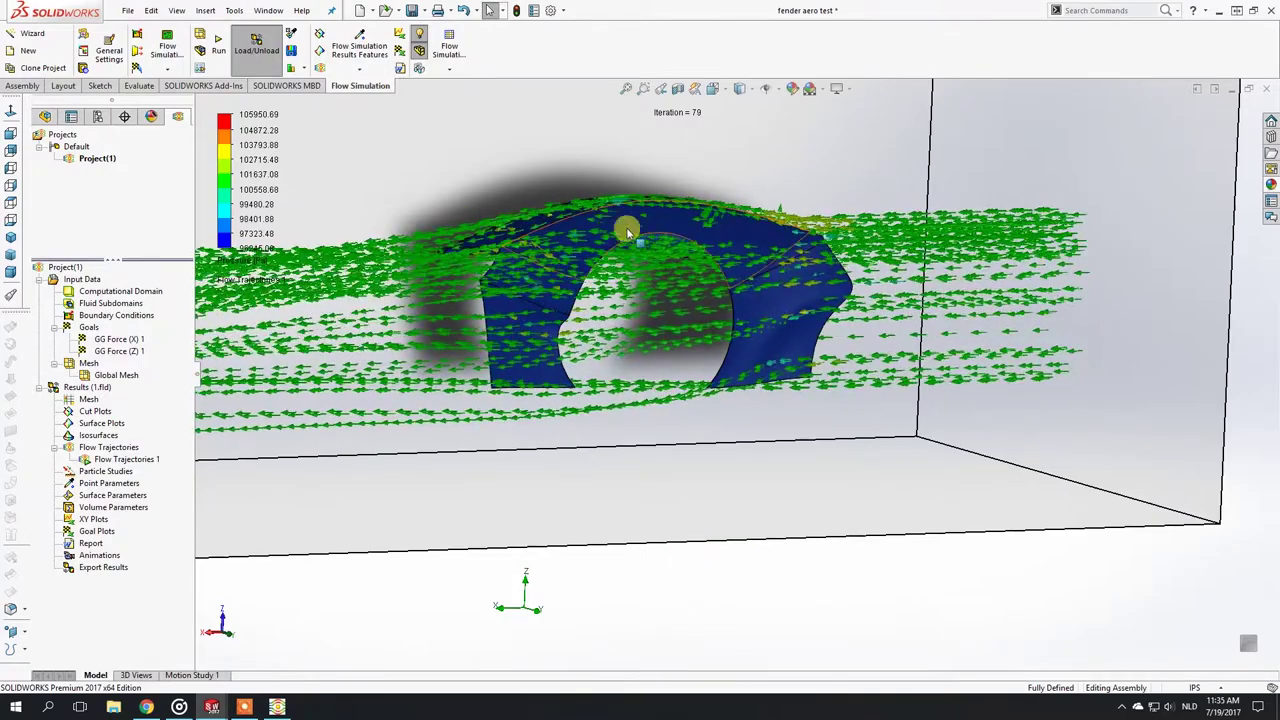
middle_click_drag(660, 211, 590, 162)
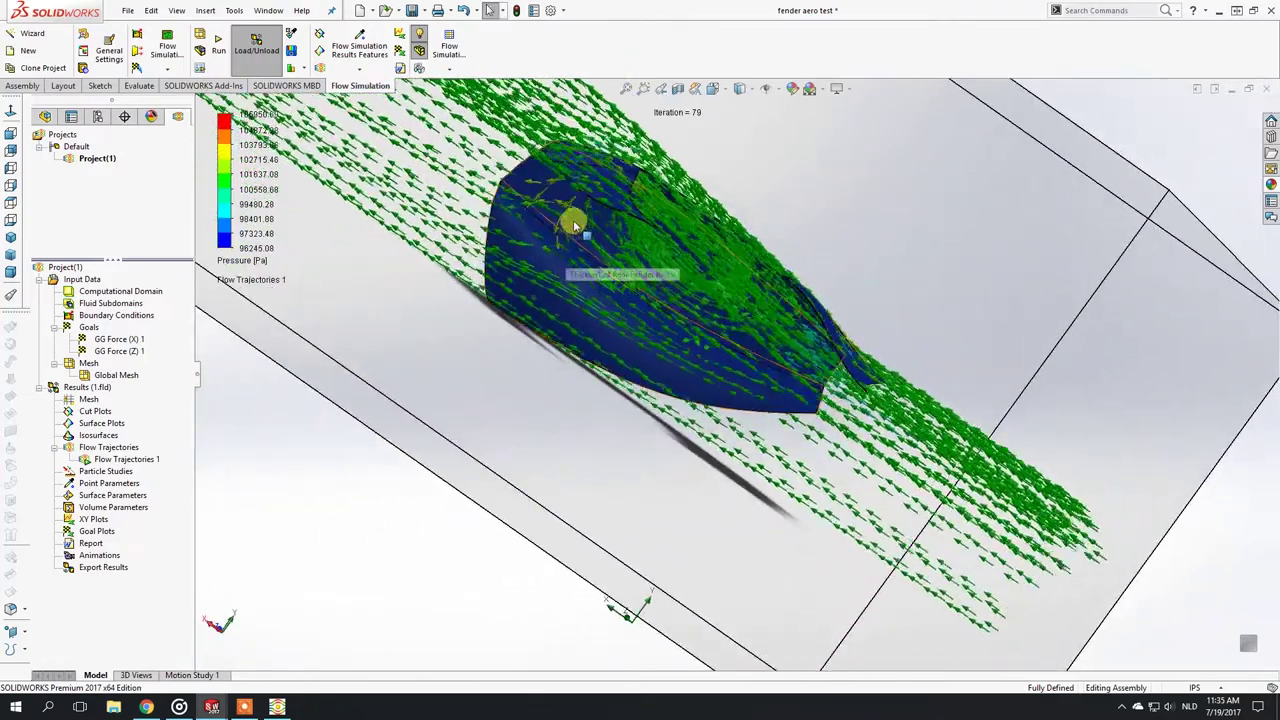
middle_click_drag(571, 229, 648, 275)
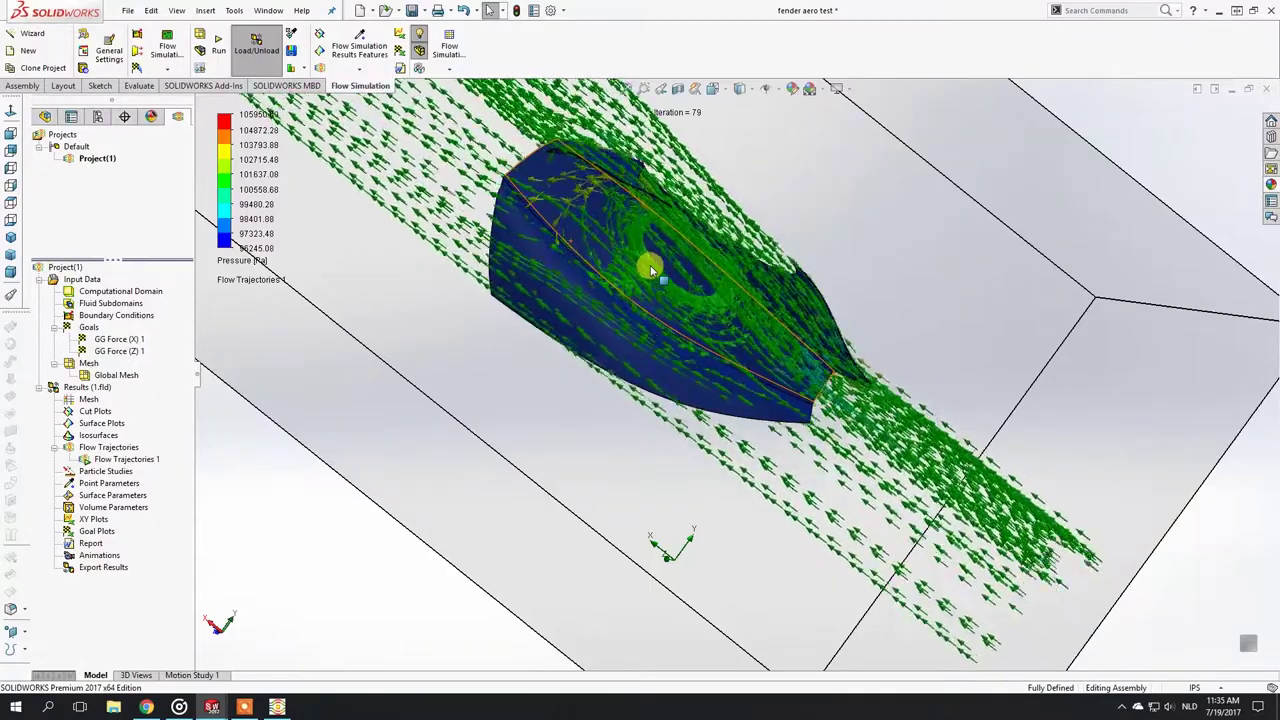
middle_click_drag(705, 281, 605, 272)
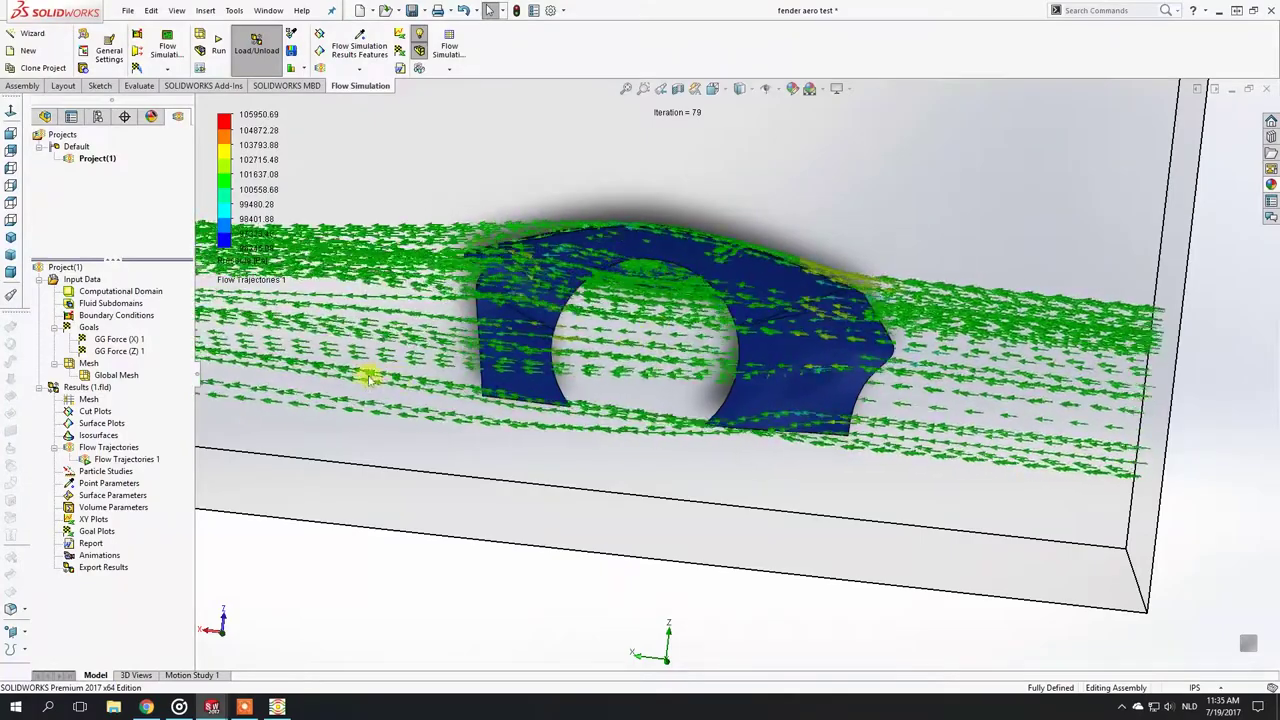
Open the Rear Fender R part from the assembly and roll its feature history forward past Fillet5 to include the cut-outs.
left_click(672, 256)
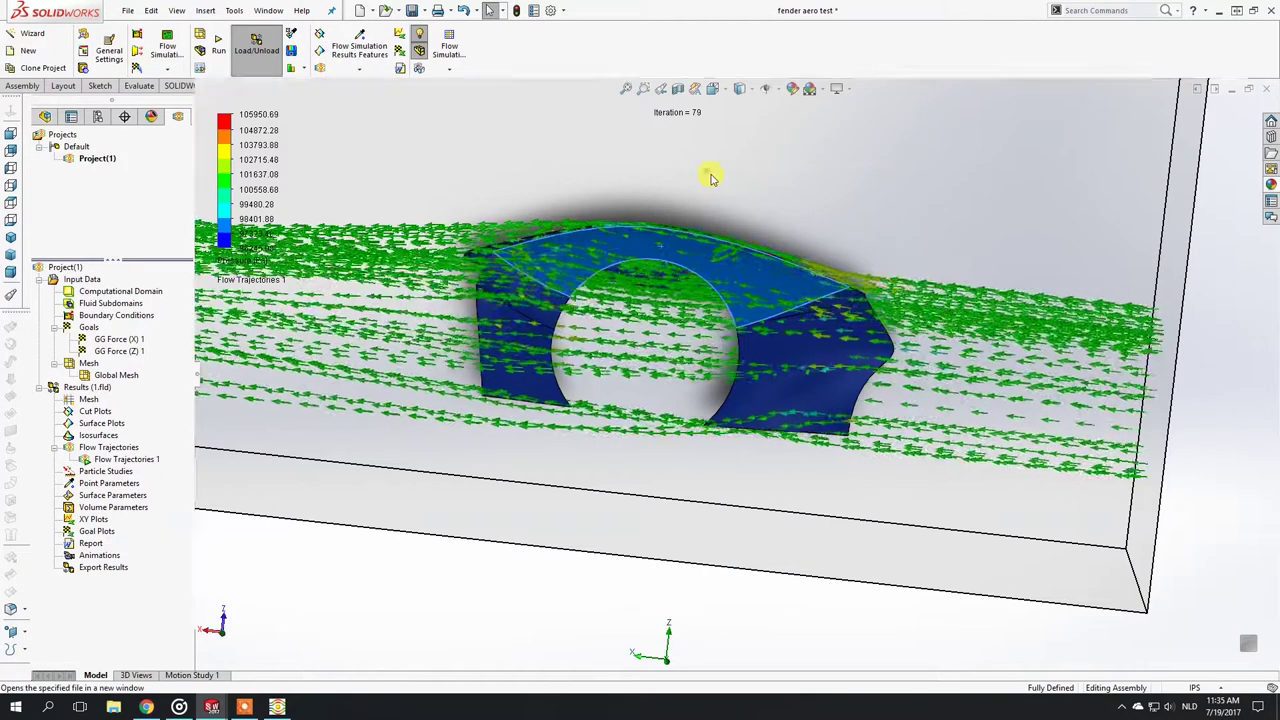
left_click(709, 176)
middle_click_drag(811, 269, 655, 380)
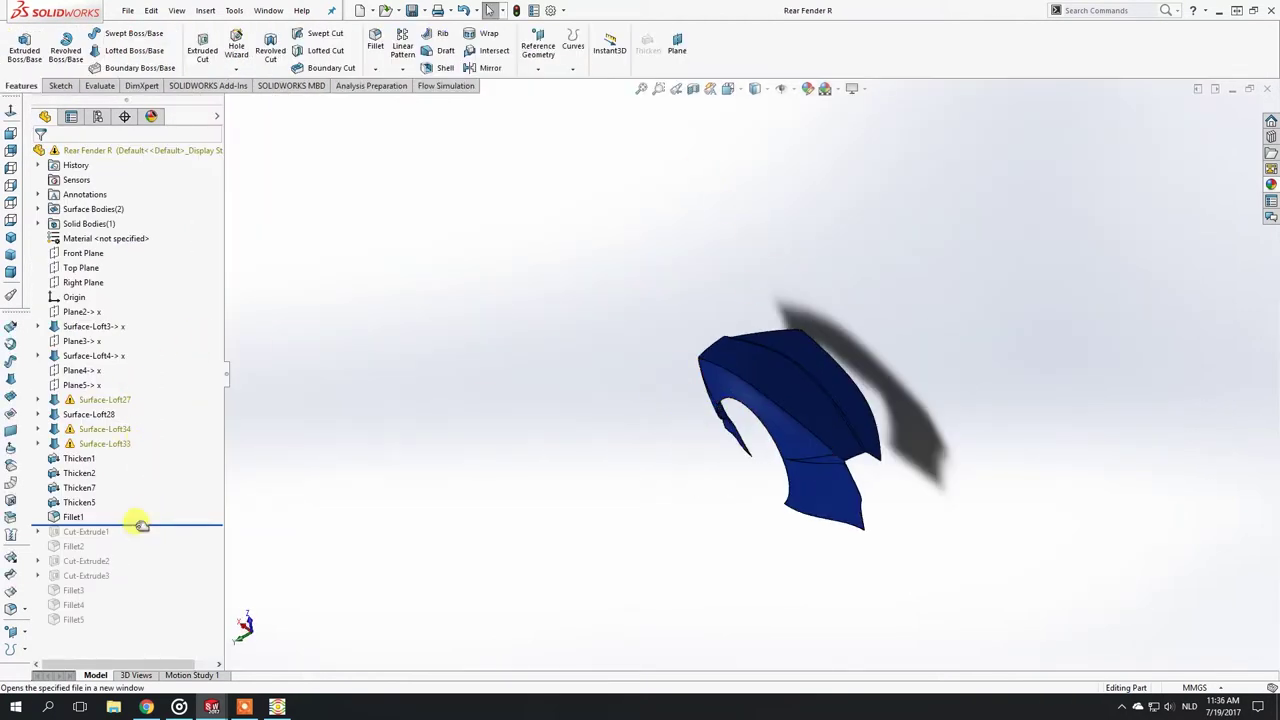
left_click_drag(141, 525, 110, 628)
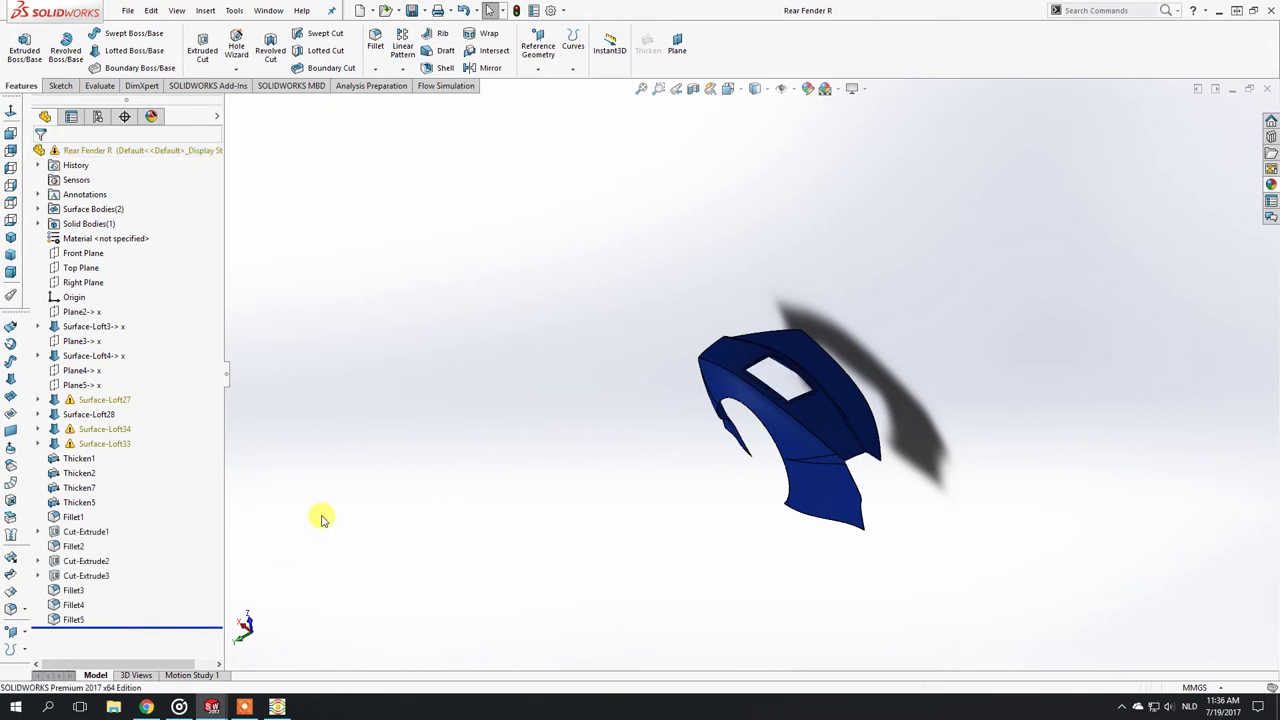
Inspect the recessed rectangular opening in the fender's upper surface up close from above and from the side.
scroll(740, 415, "down", 8)
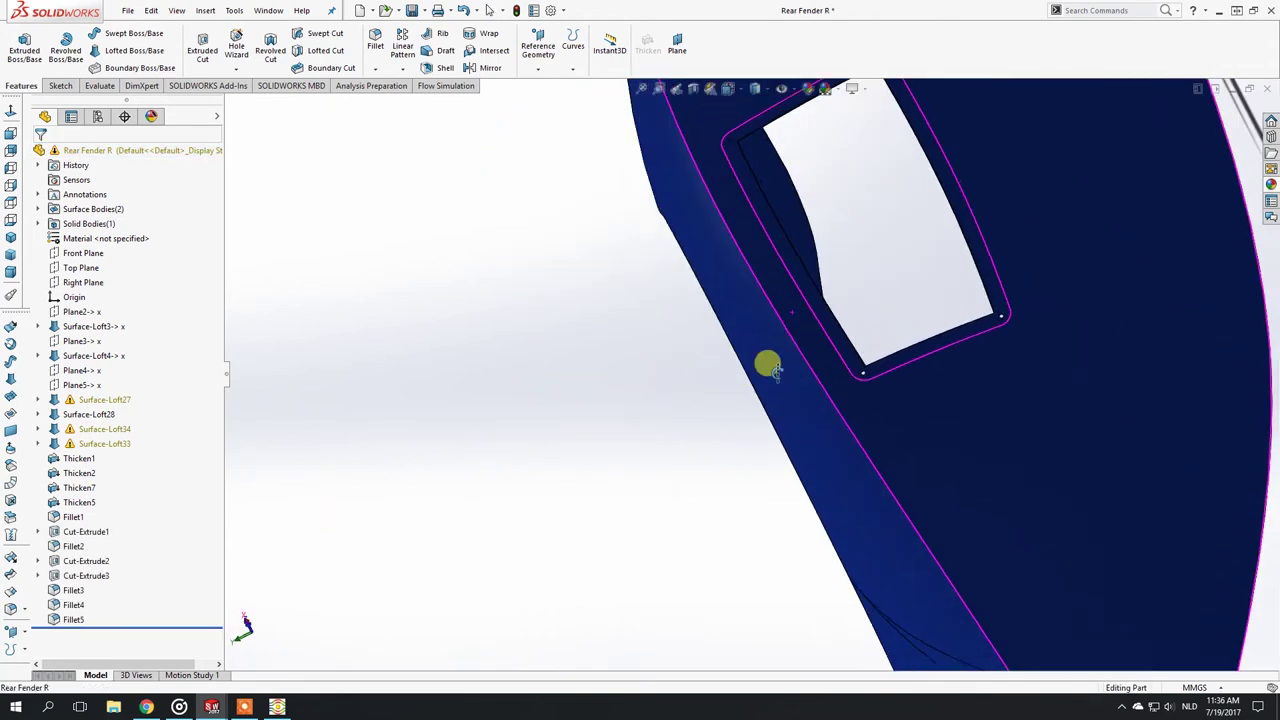
scroll(770, 320, "up", 8)
middle_click_drag(794, 251, 317, 577)
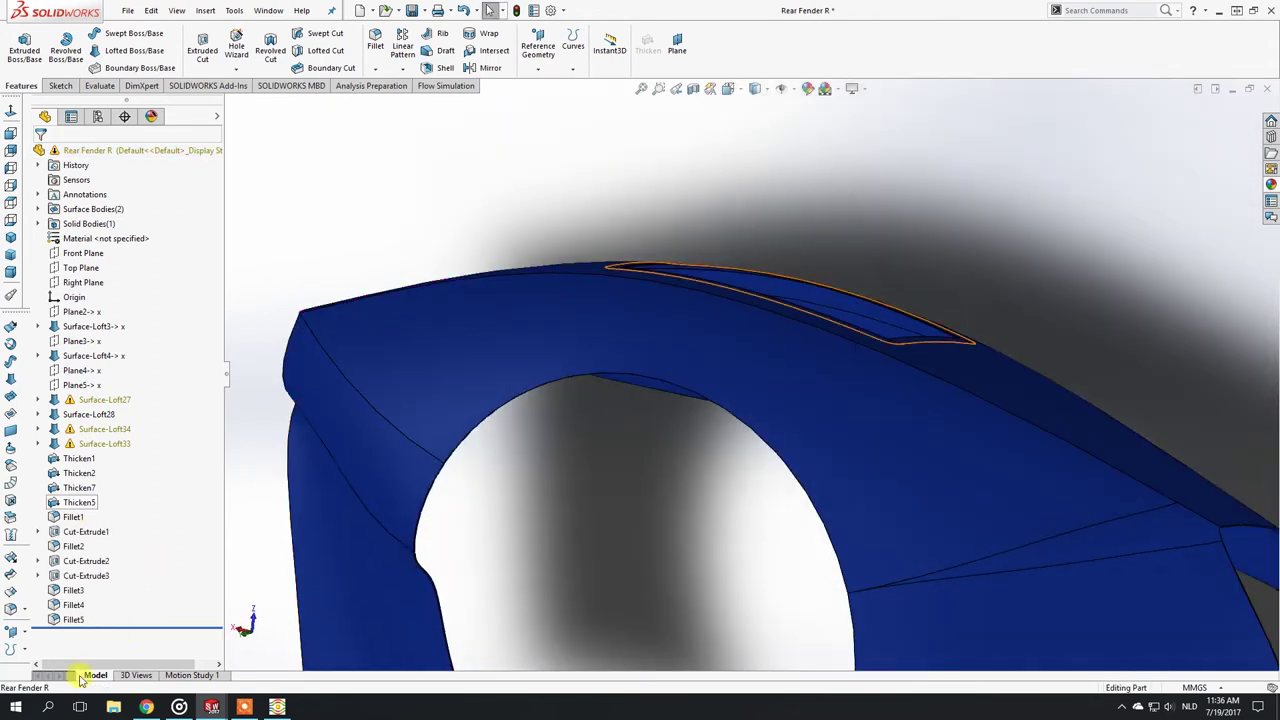
scroll(800, 360, "down", 5)
middle_click_drag(800, 360, 731, 414)
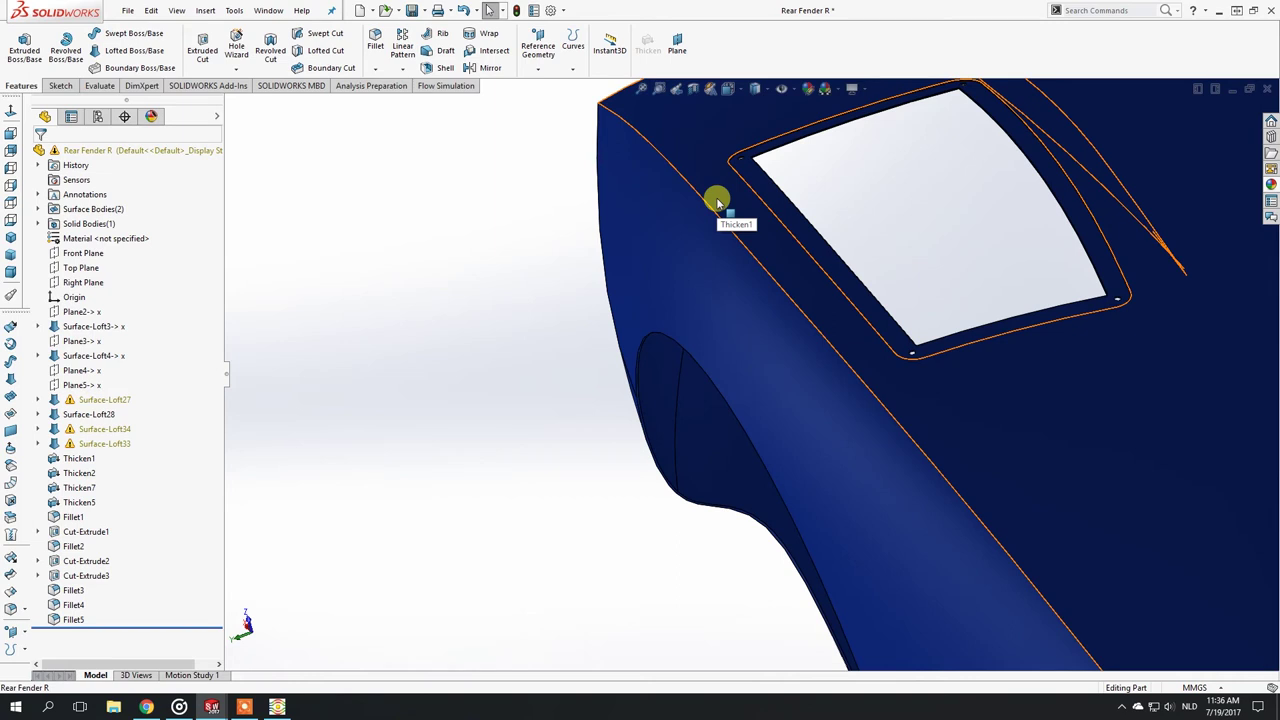
Inspect the vent opening from beneath through the wheel arch, including the Thicken1 face around it.
scroll(763, 251, "up", 3)
middle_click_drag(737, 294, 800, 250)
scroll(800, 248, "down", 4)
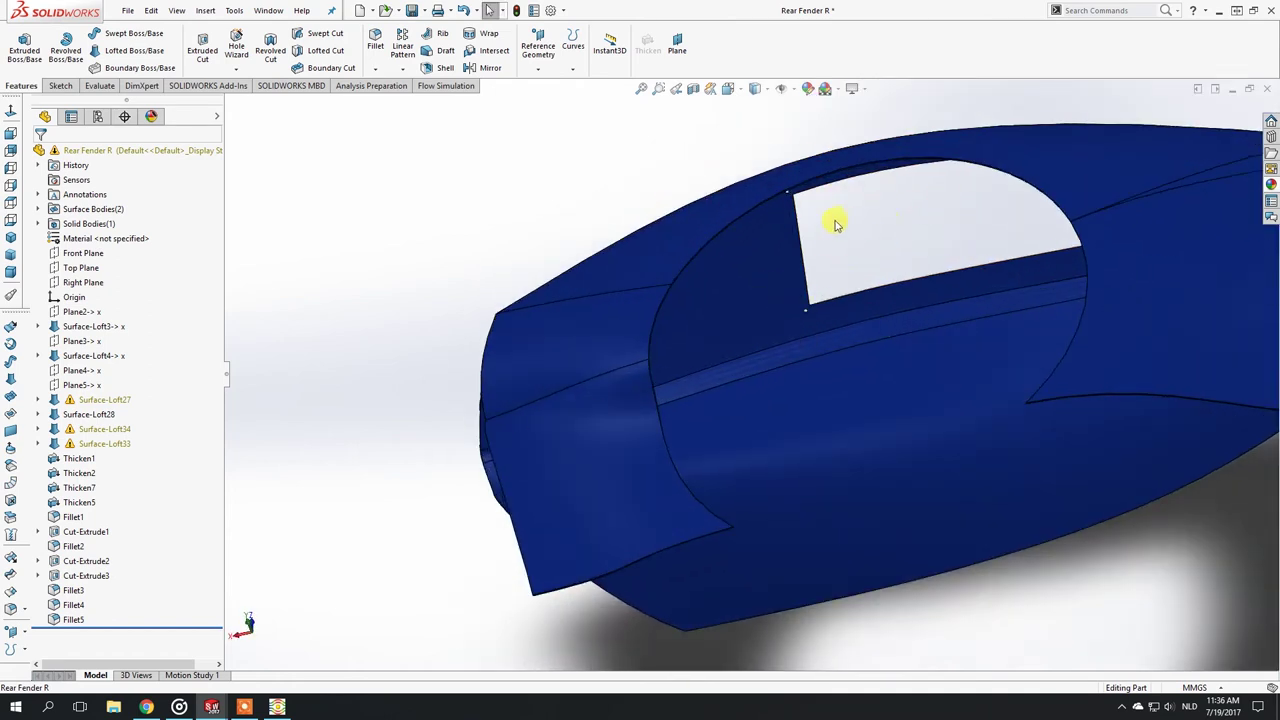
middle_click_drag(975, 218, 917, 225)
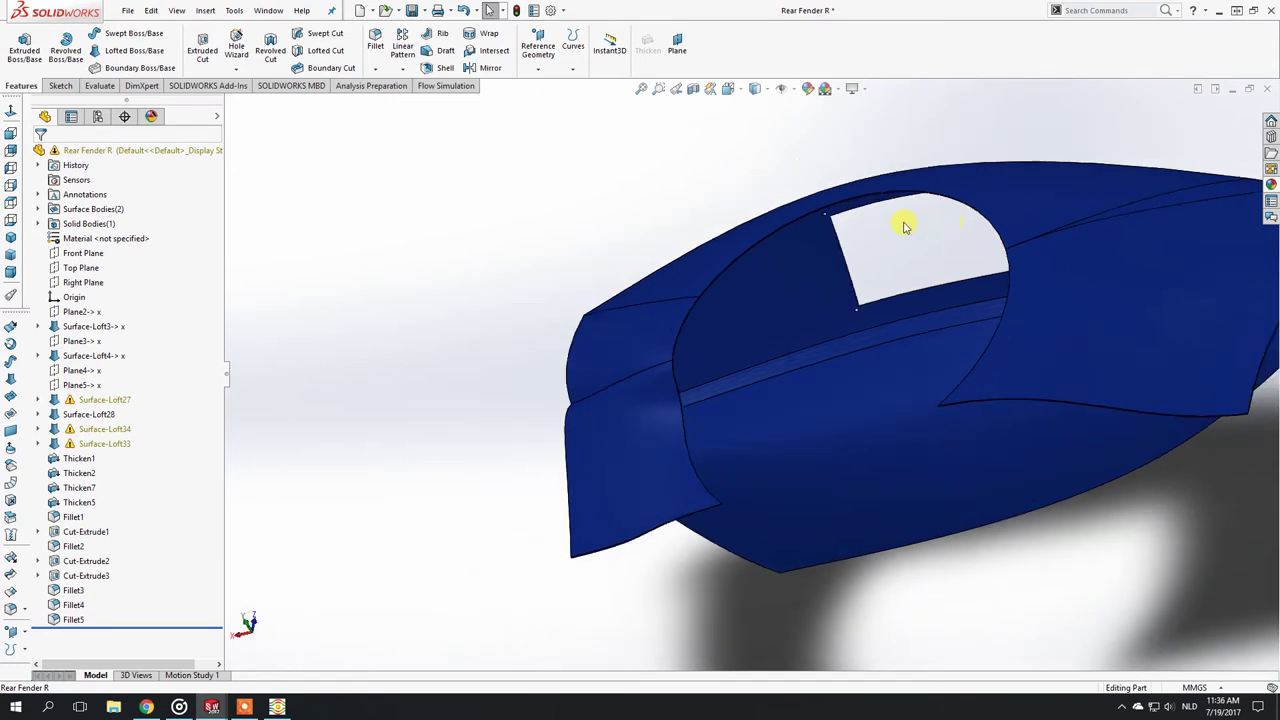
middle_click_drag(757, 294, 830, 303)
left_click(797, 306)
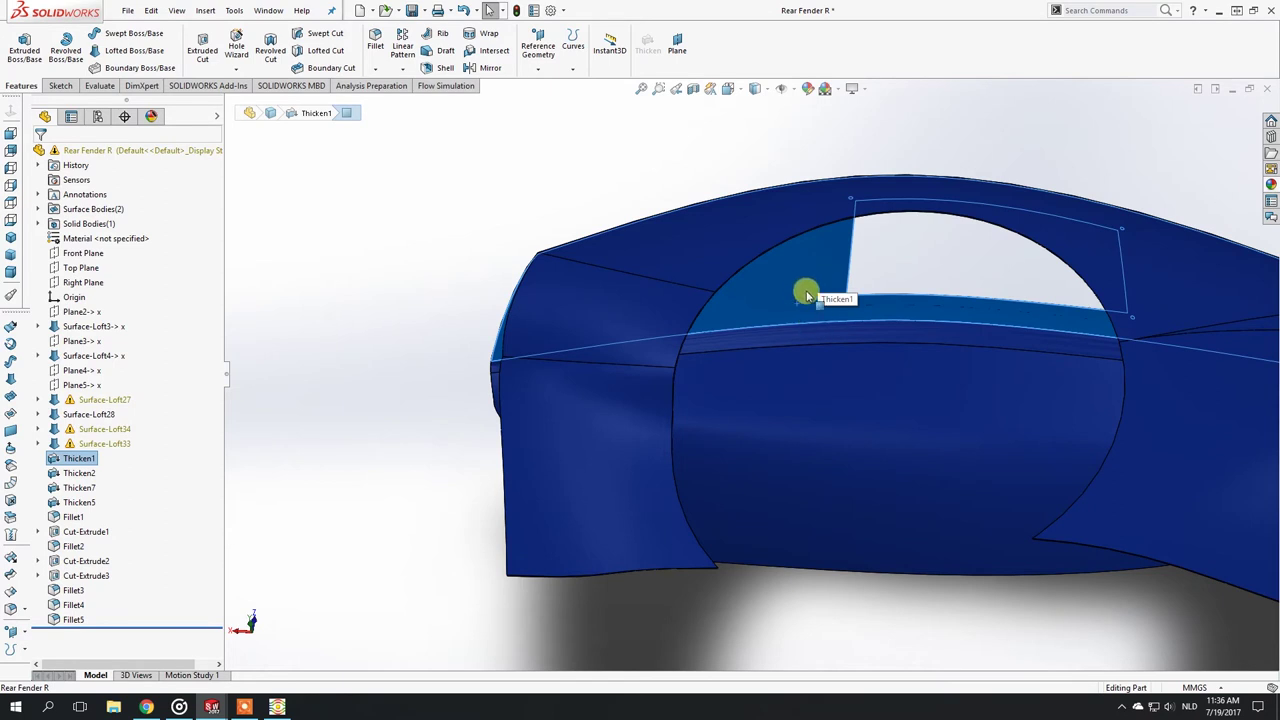
middle_click_drag(806, 294, 829, 294)
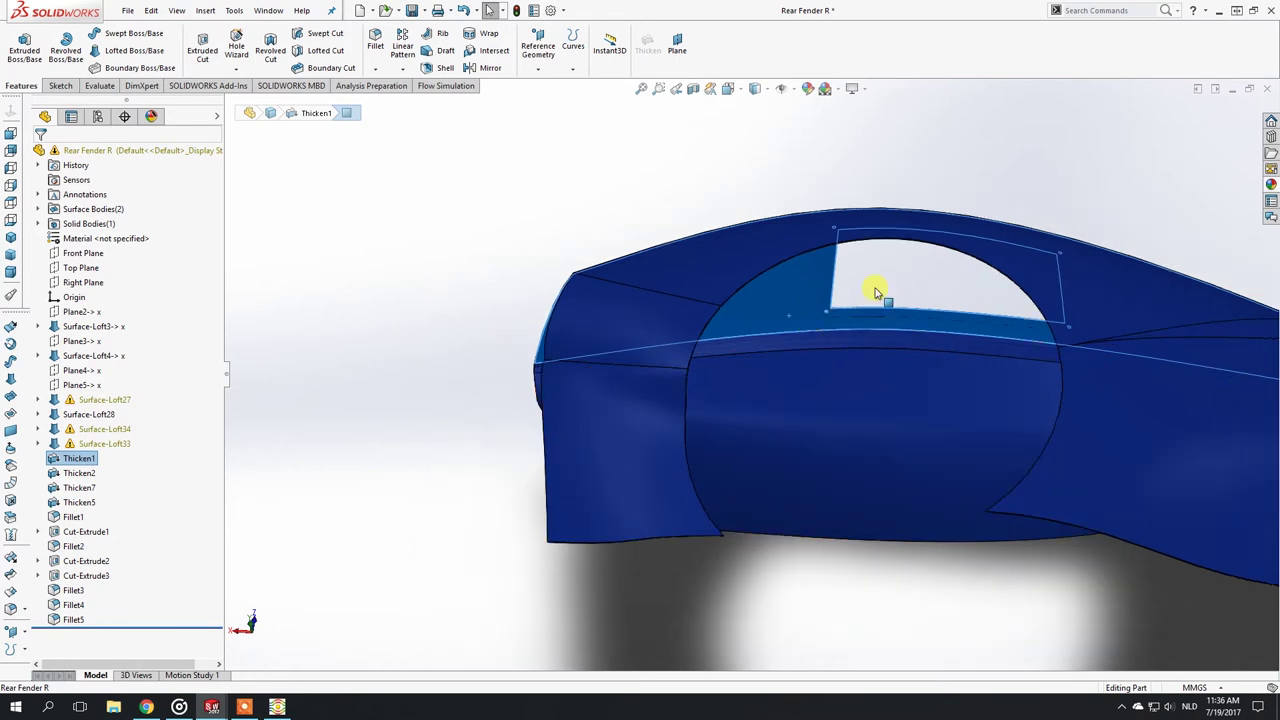
View the complete vented fender from below, from the side and from above, and clear the face selection.
middle_click_drag(936, 256, 1155, 360)
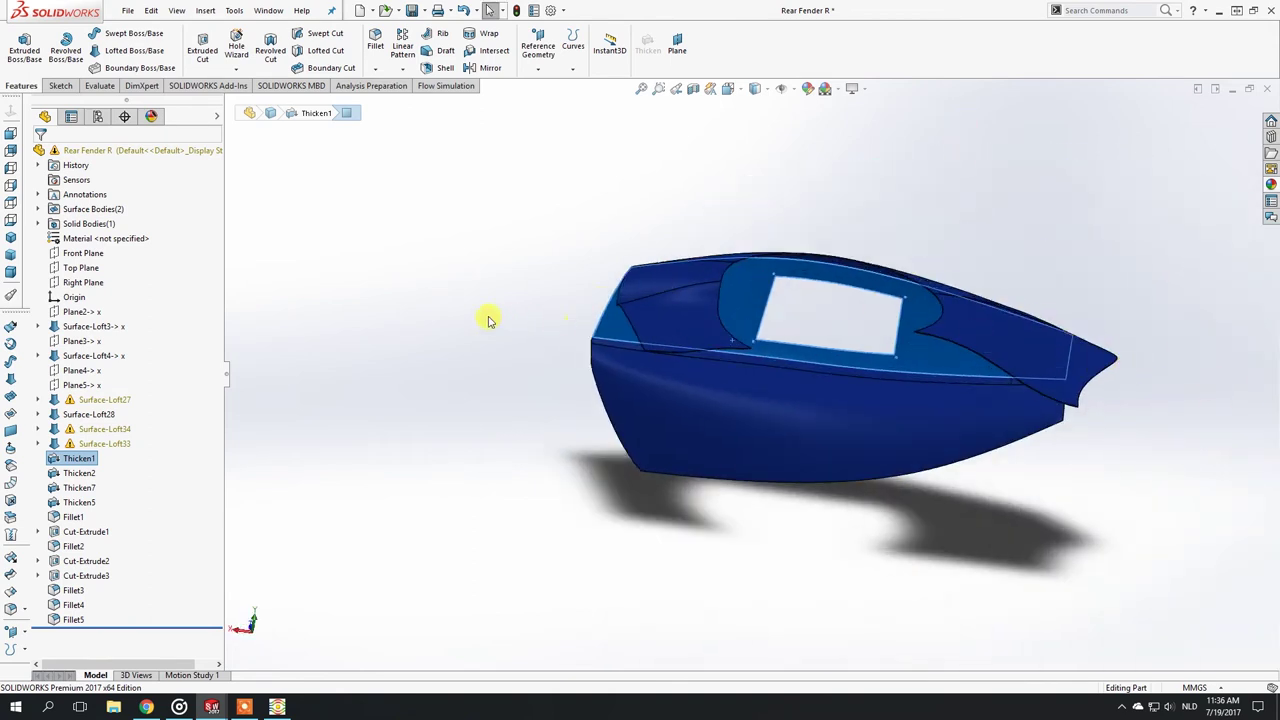
middle_click_drag(727, 335, 714, 551)
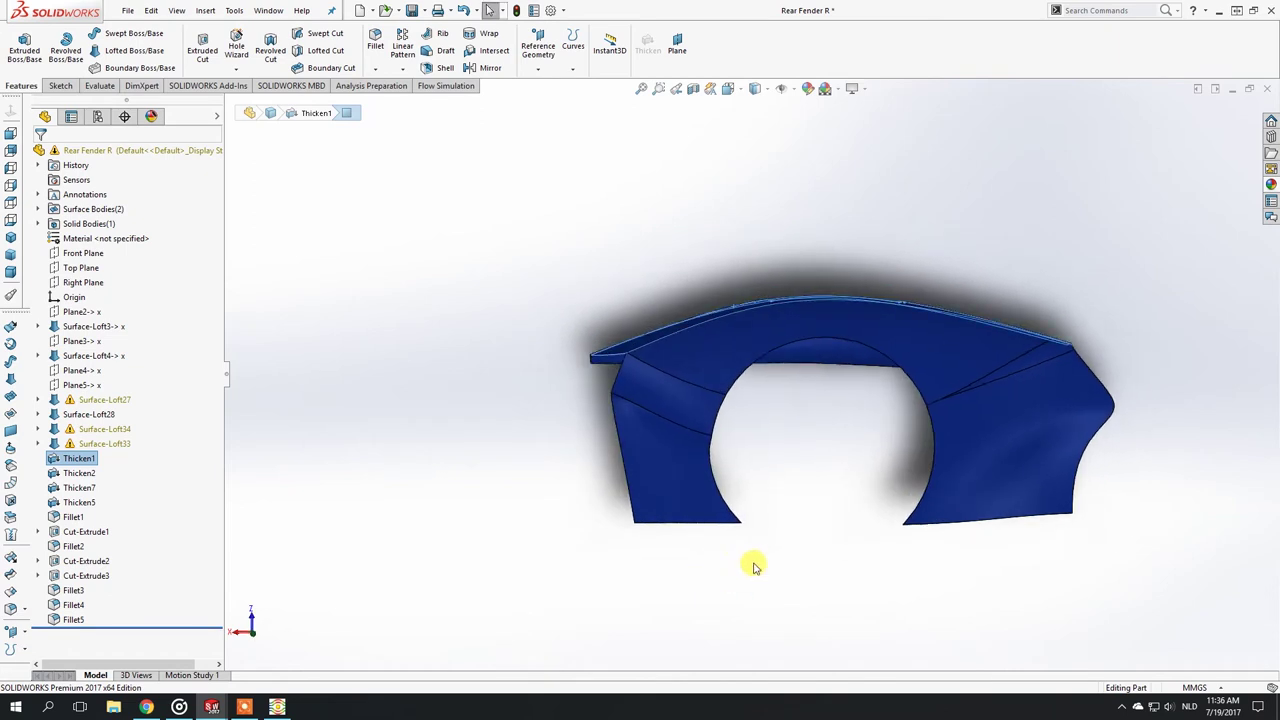
middle_click_drag(704, 290, 778, 418)
left_click(413, 426)
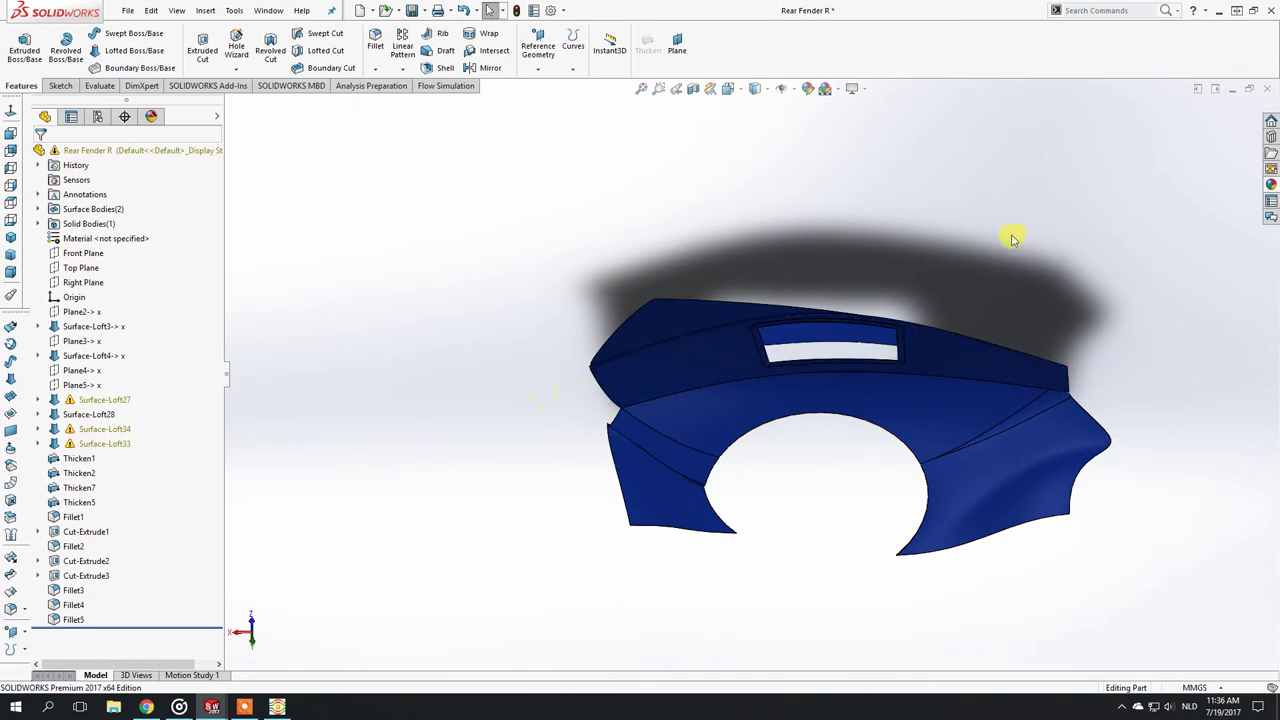
Return to the fender aero test assembly and decline resetting the computational domain and the mesh settings.
left_click(1234, 88)
left_click(111, 75)
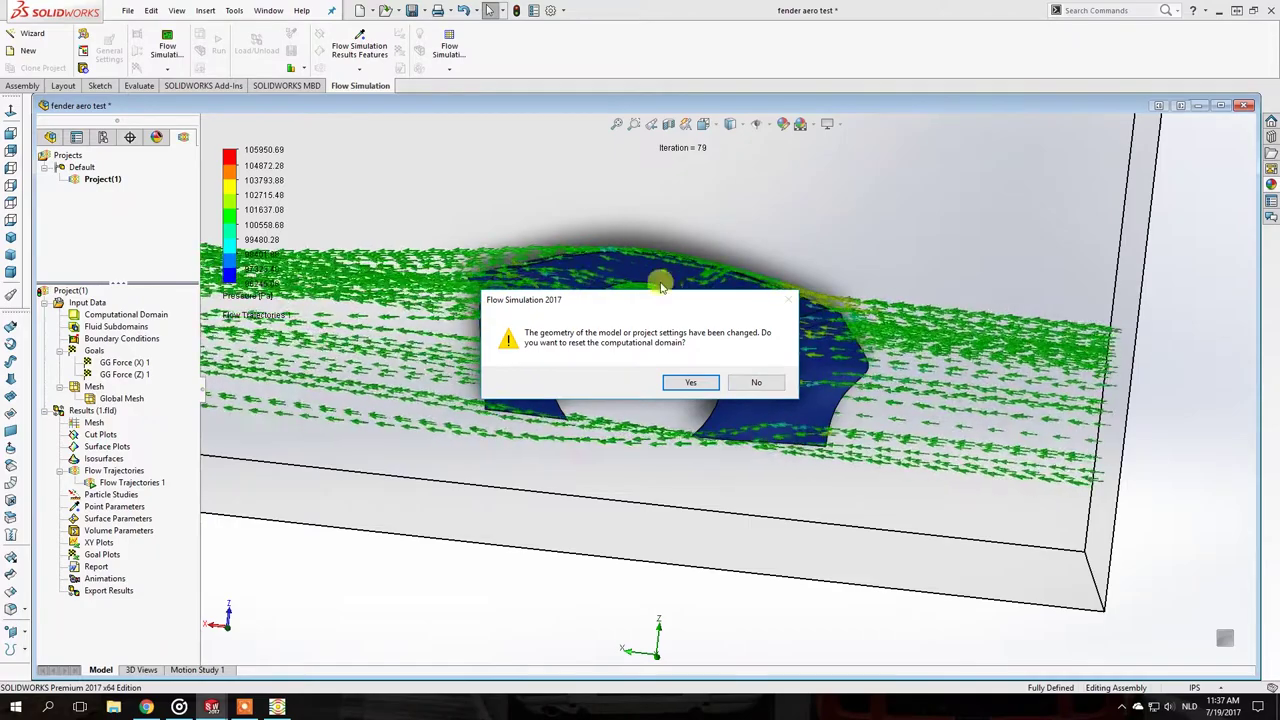
left_click(758, 385)
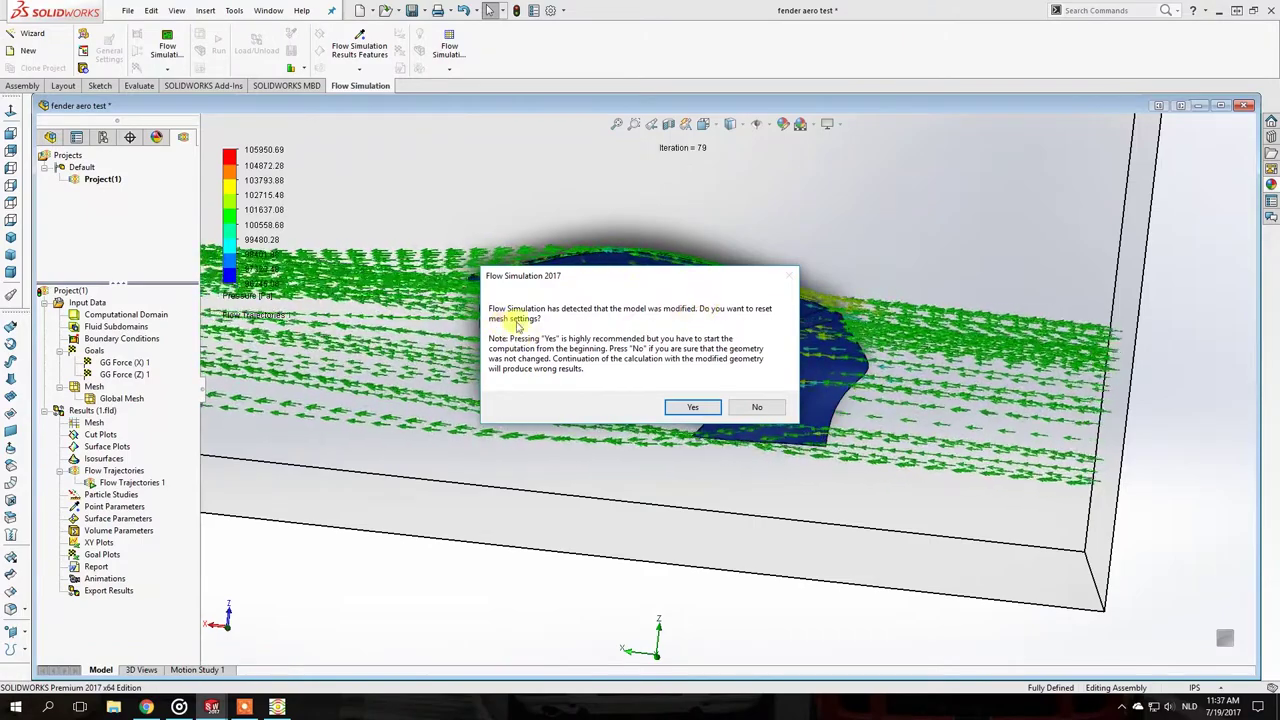
left_click(756, 408)
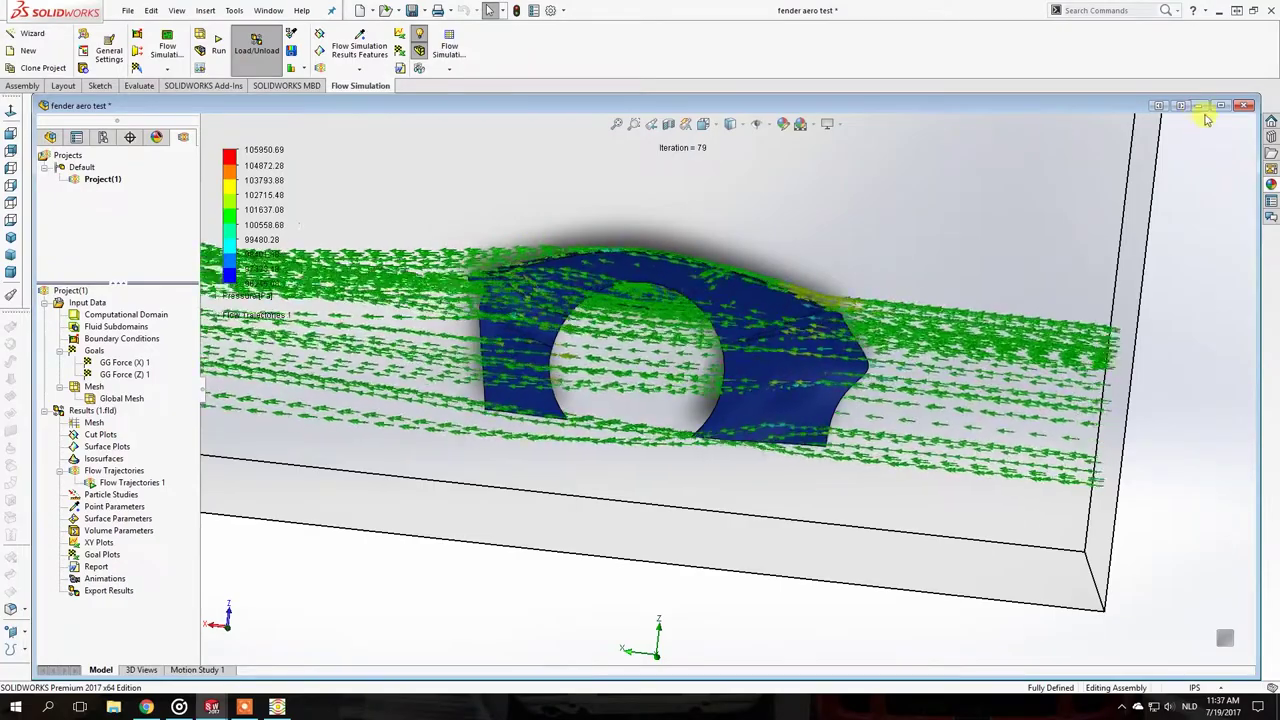
Maximize the assembly window and examine the computational domain and the existing flow trajectories around the fender.
middle_click_drag(783, 298, 725, 272)
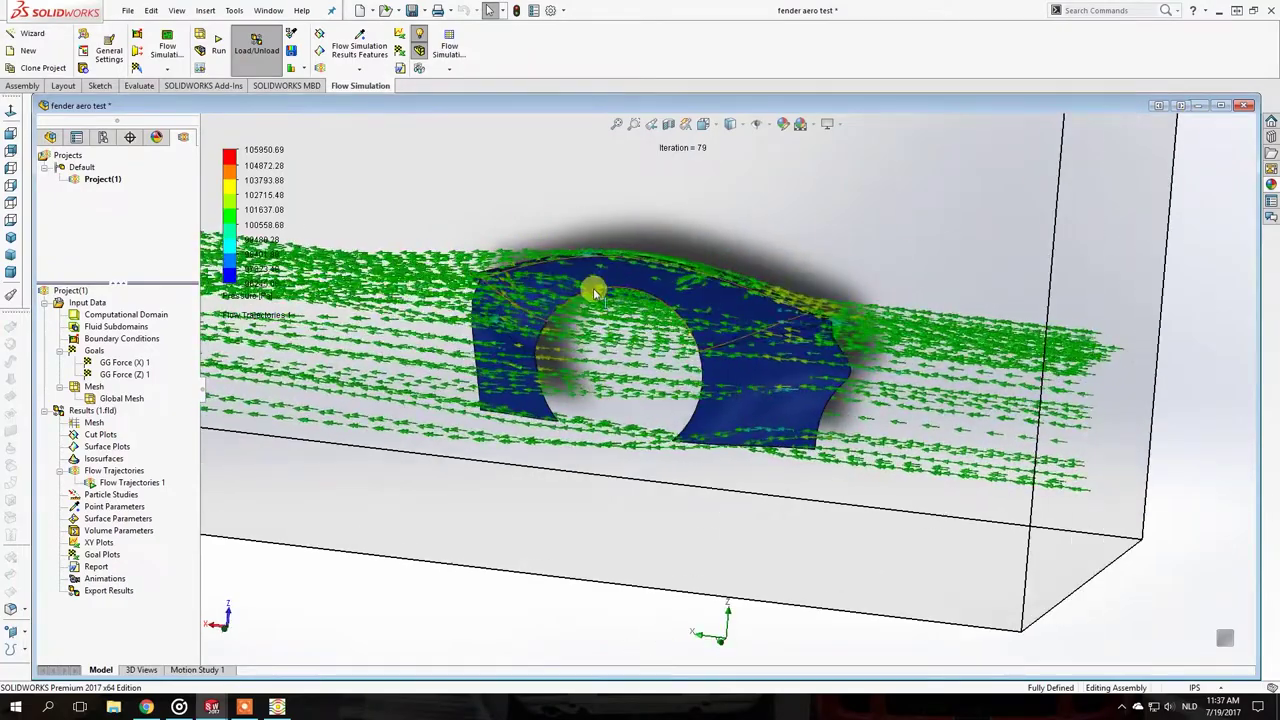
left_click(1219, 106)
scroll(708, 217, "up", 6)
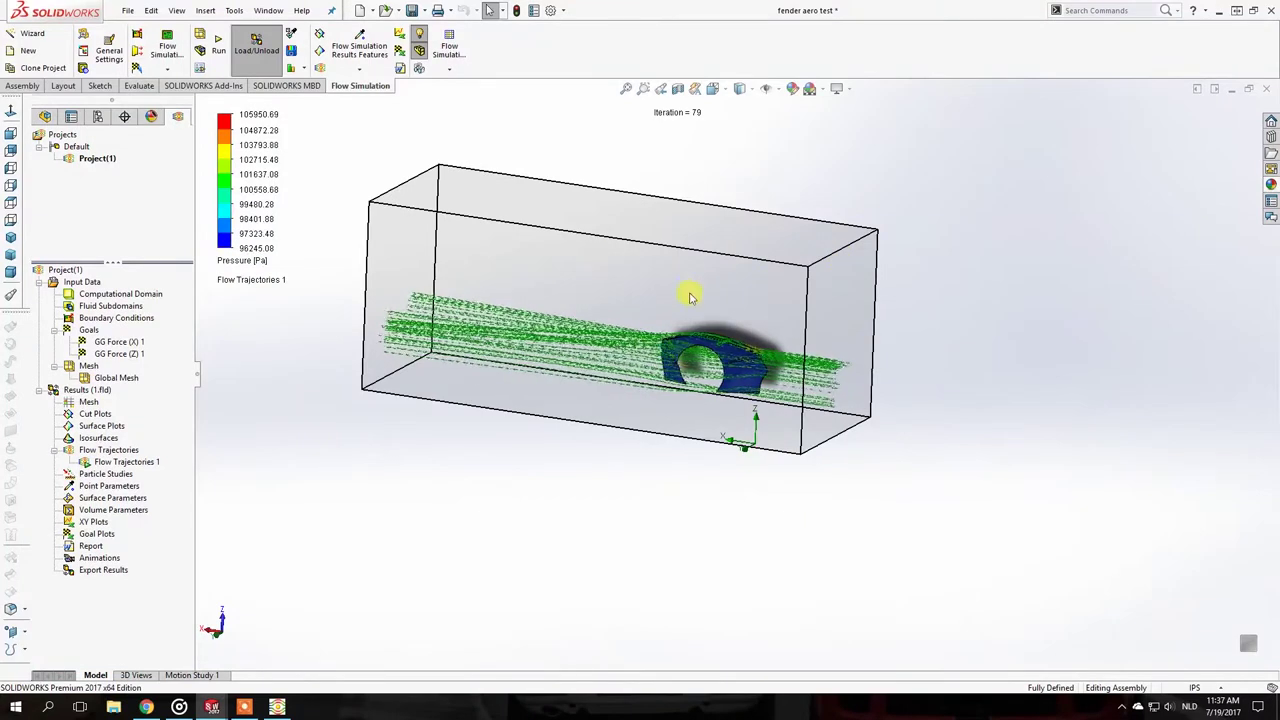
middle_click_drag(565, 267, 509, 320)
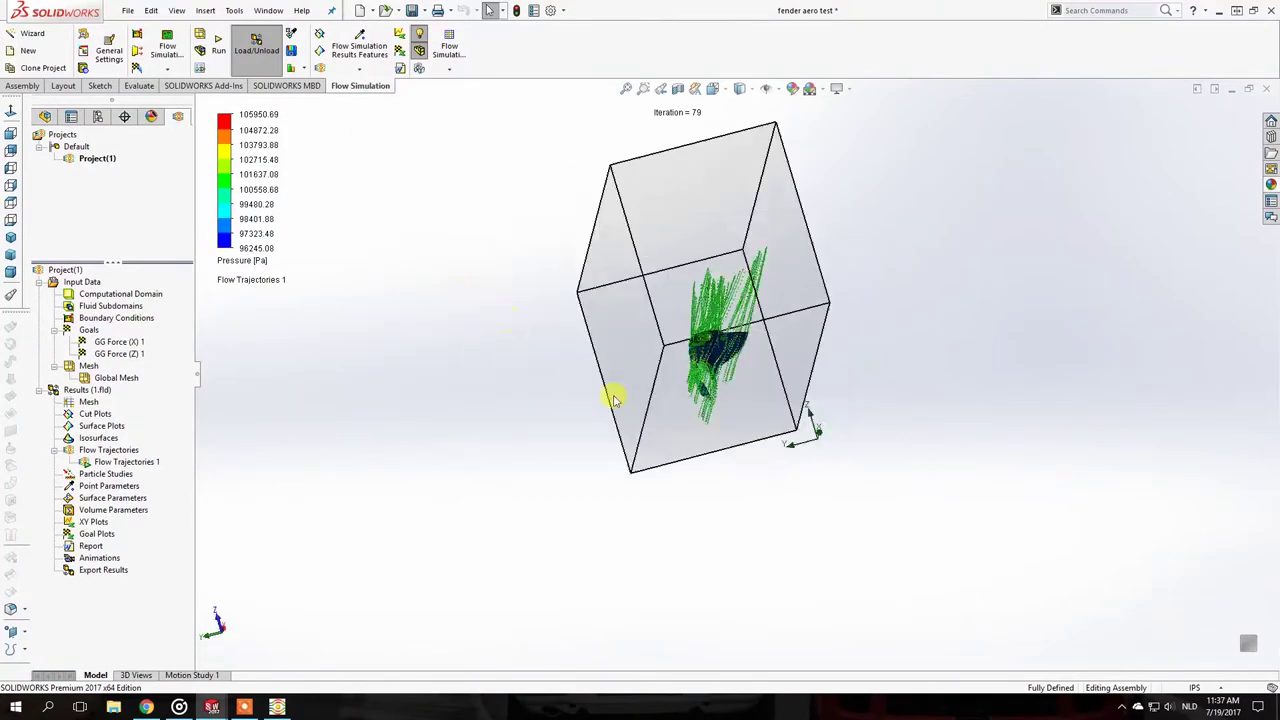
scroll(674, 337, "down", 5)
middle_click_drag(726, 323, 381, 537)
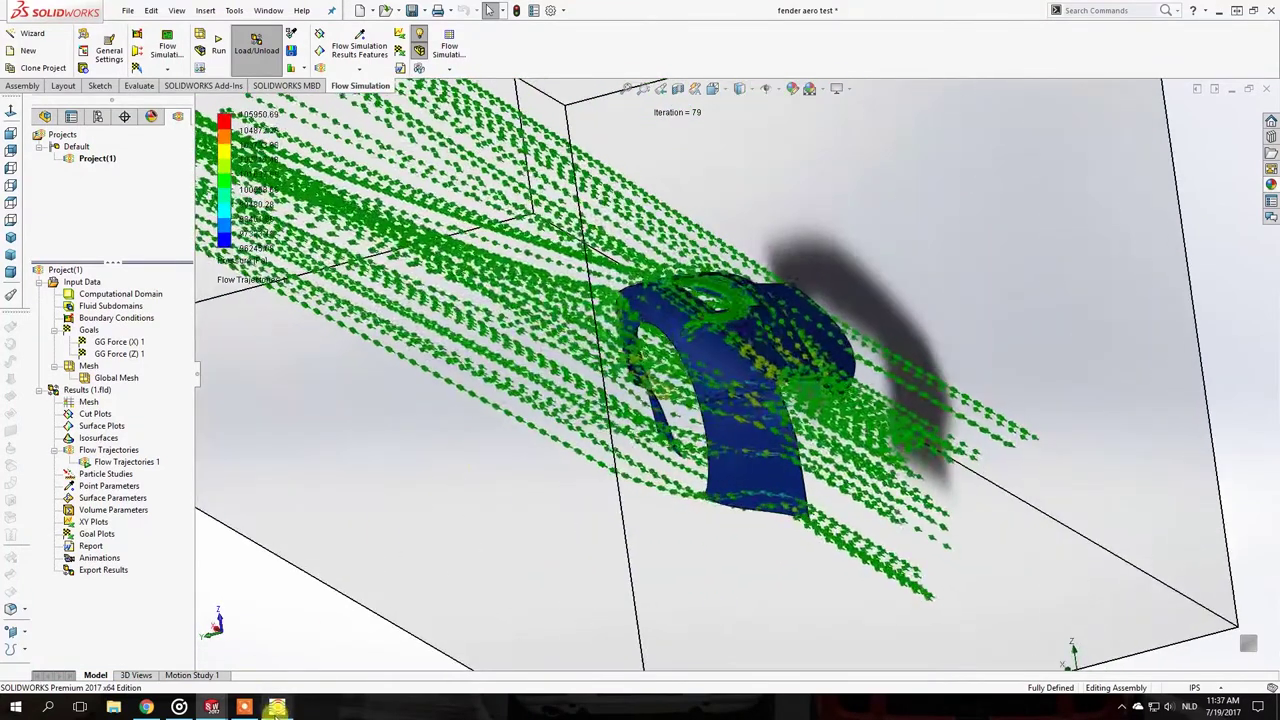
Review the goal forces of the first calculation in the solver window, then minimize that window.
key("alt+Tab")
left_click(399, 170)
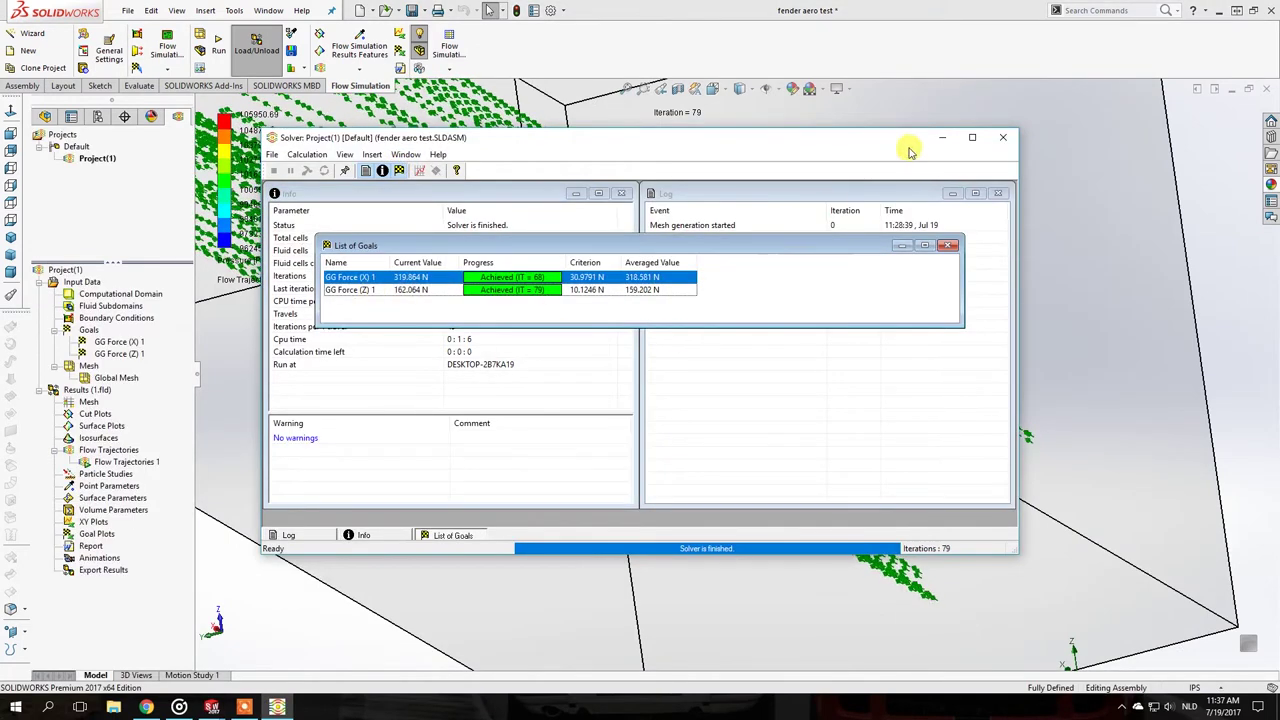
left_click(941, 138)
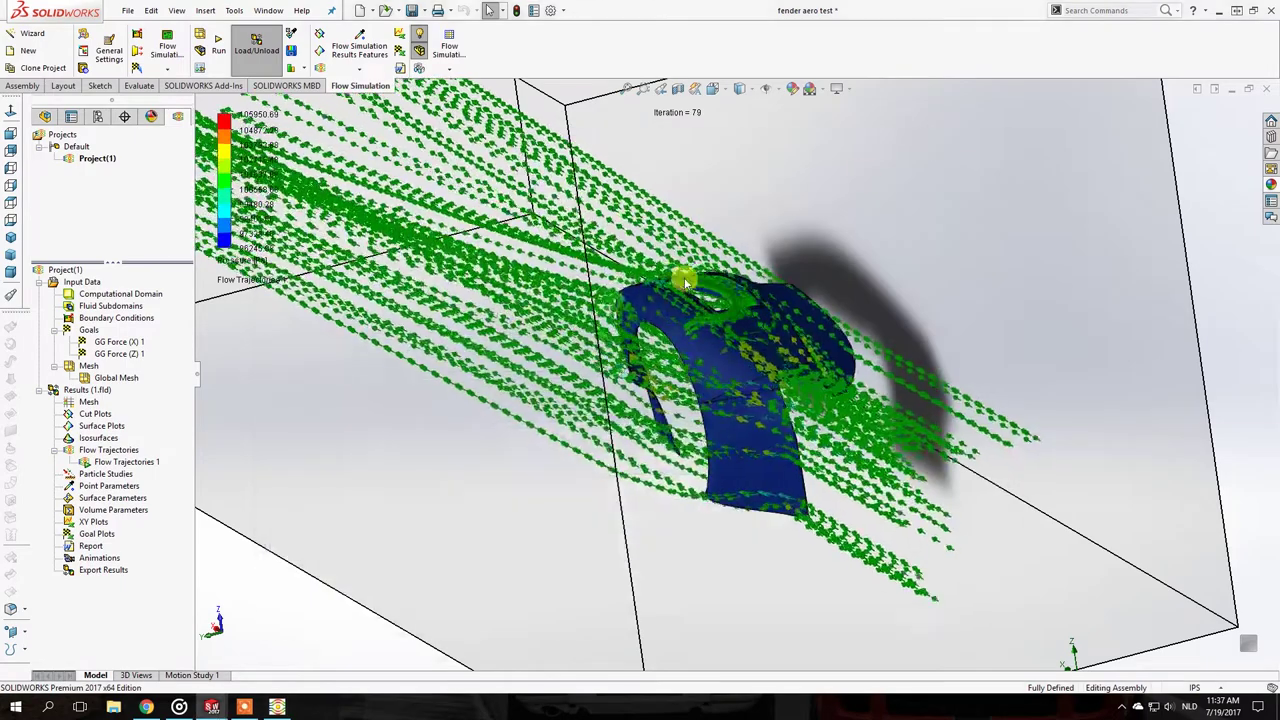
Run a new calculation of Project(1) on this computer using all CPUs, with results loaded when it finishes.
right_click(66, 270)
left_click(228, 245)
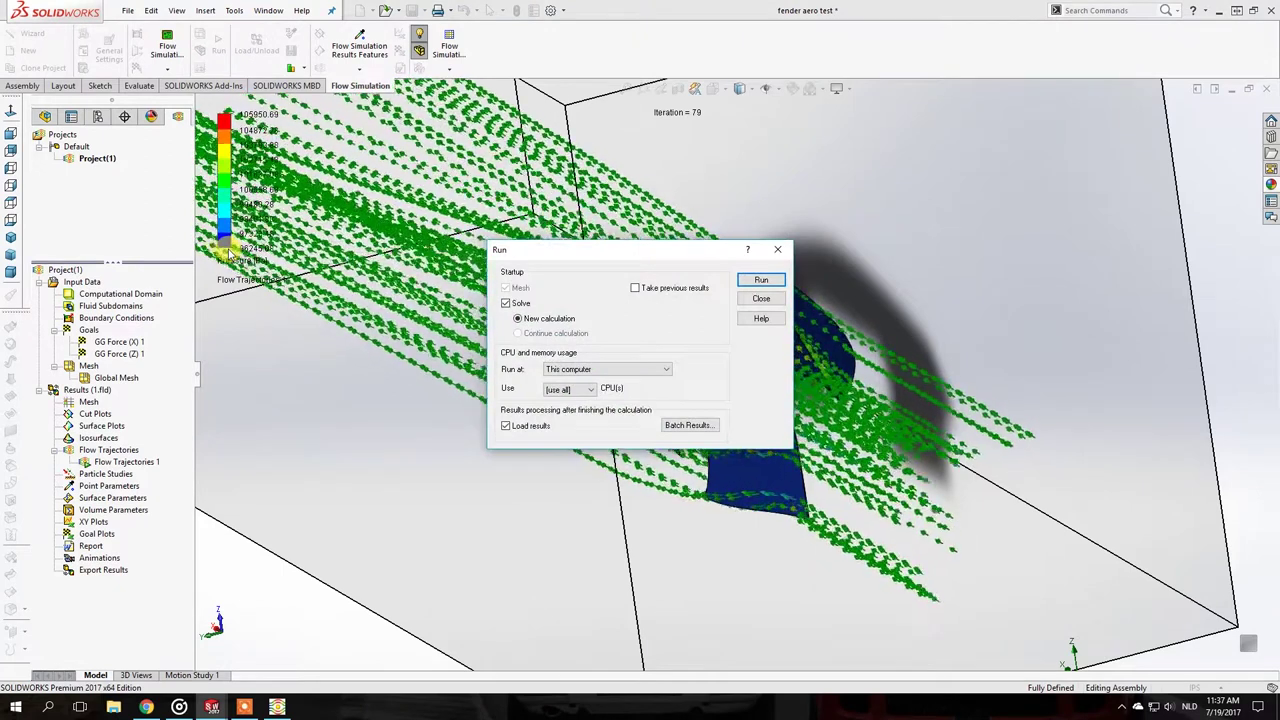
left_click(761, 280)
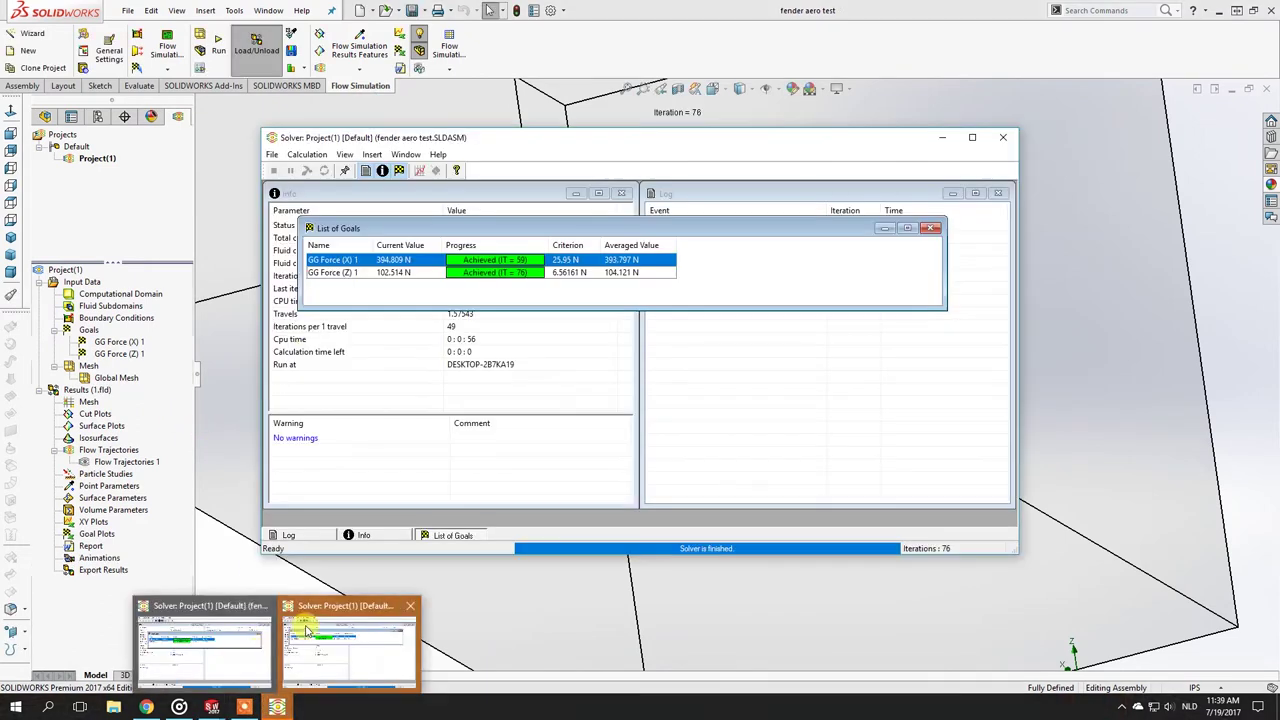
Arrange the new and earlier solver windows side by side so both goal lists can be compared.
left_click(308, 630)
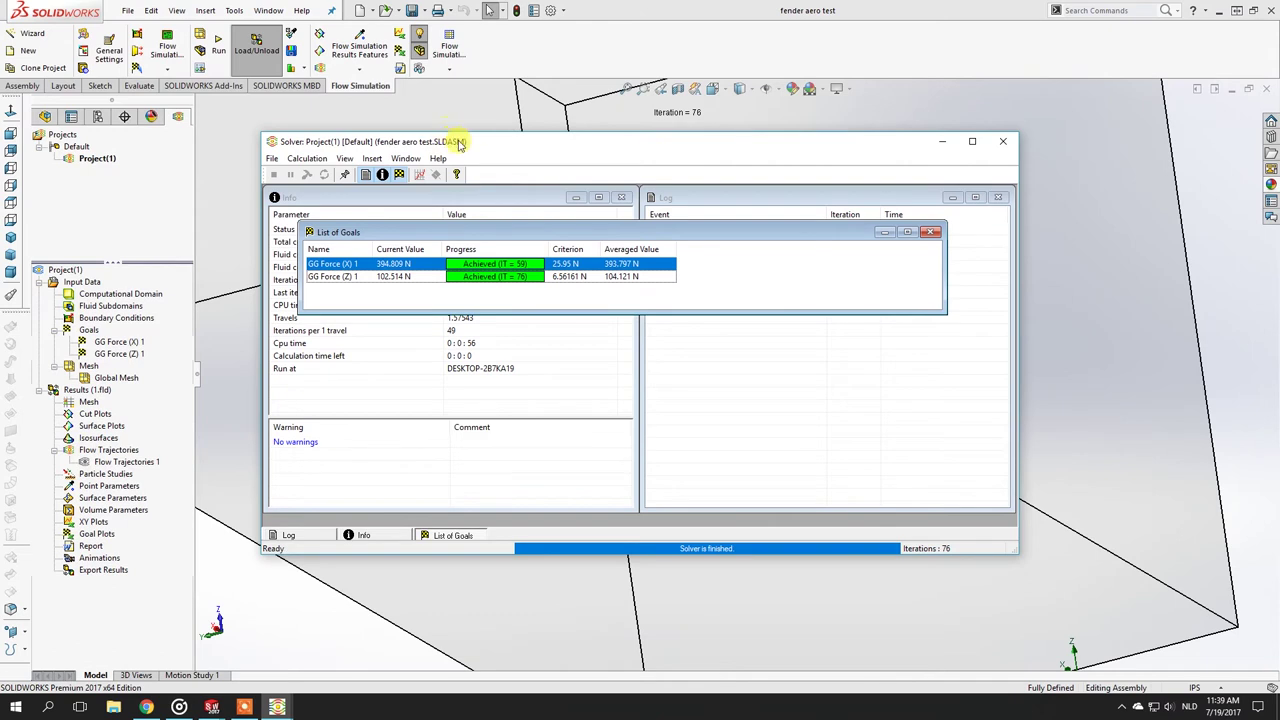
left_click_drag(466, 134, 0, 180)
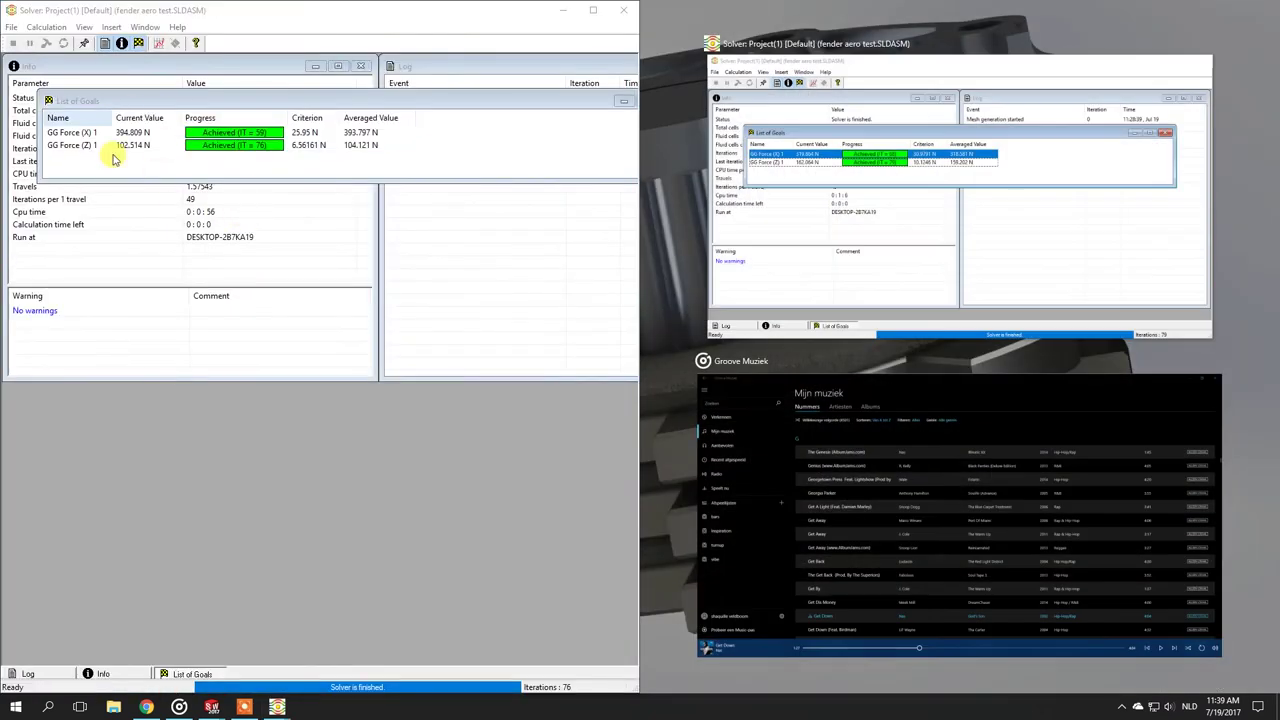
left_click(862, 195)
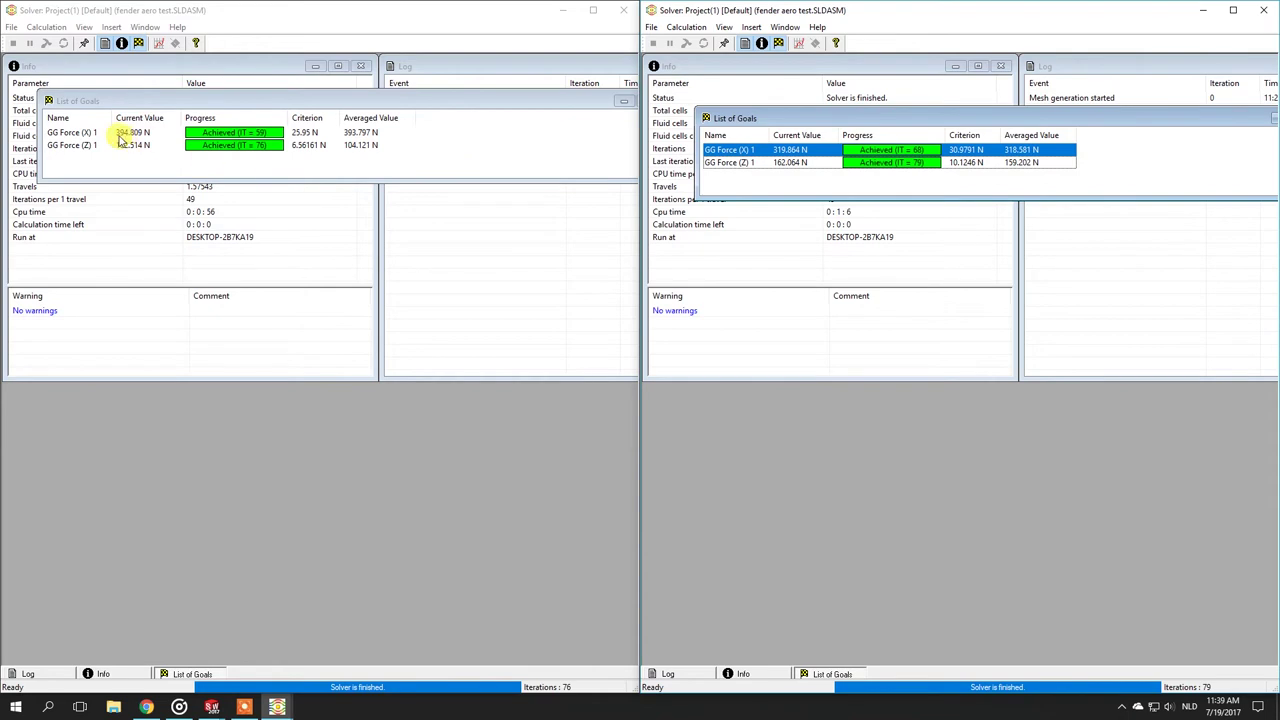
Compare the GG Force (X) 1 and GG Force (Z) 1 values between the vented and original fender runs.
left_click(127, 138)
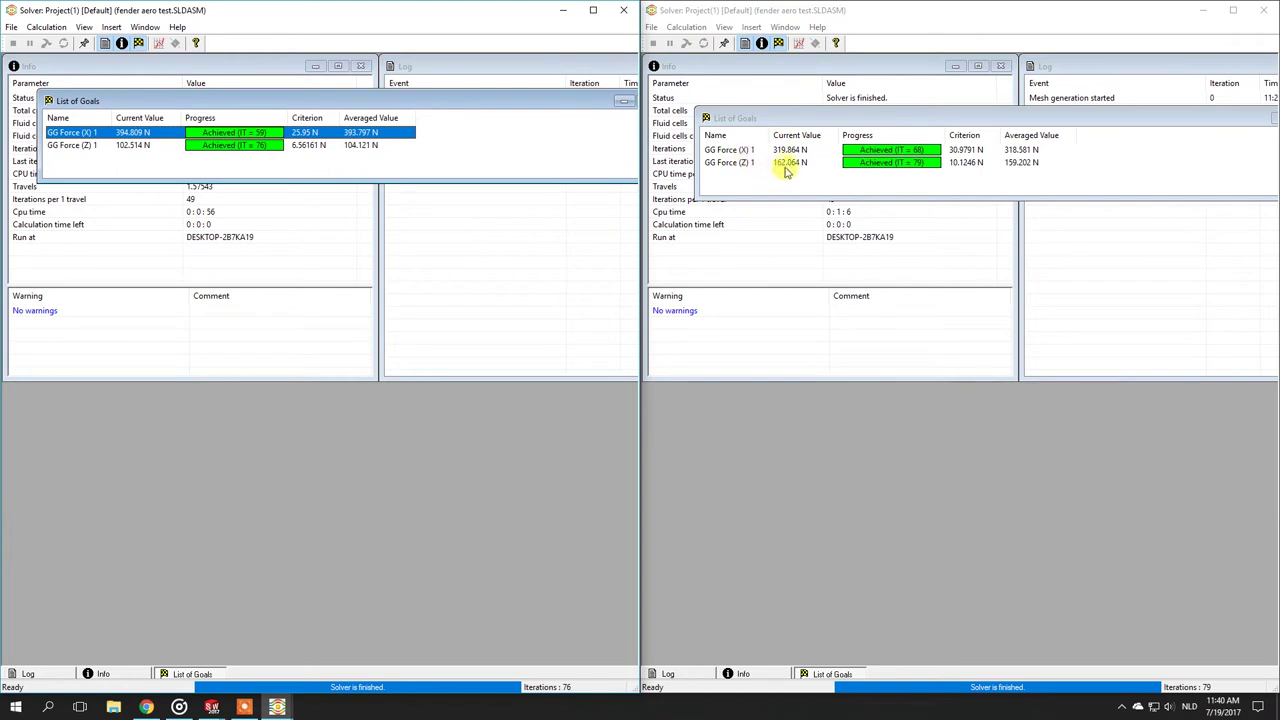
left_click(787, 165)
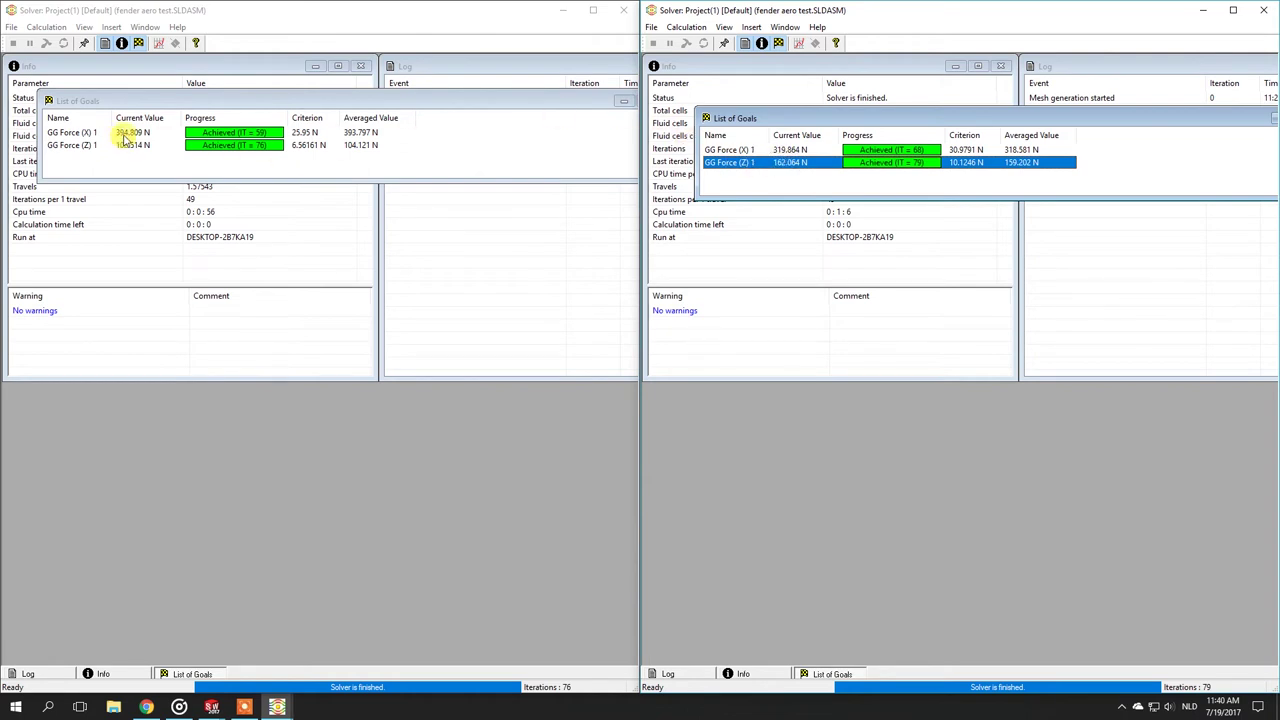
left_click(118, 132)
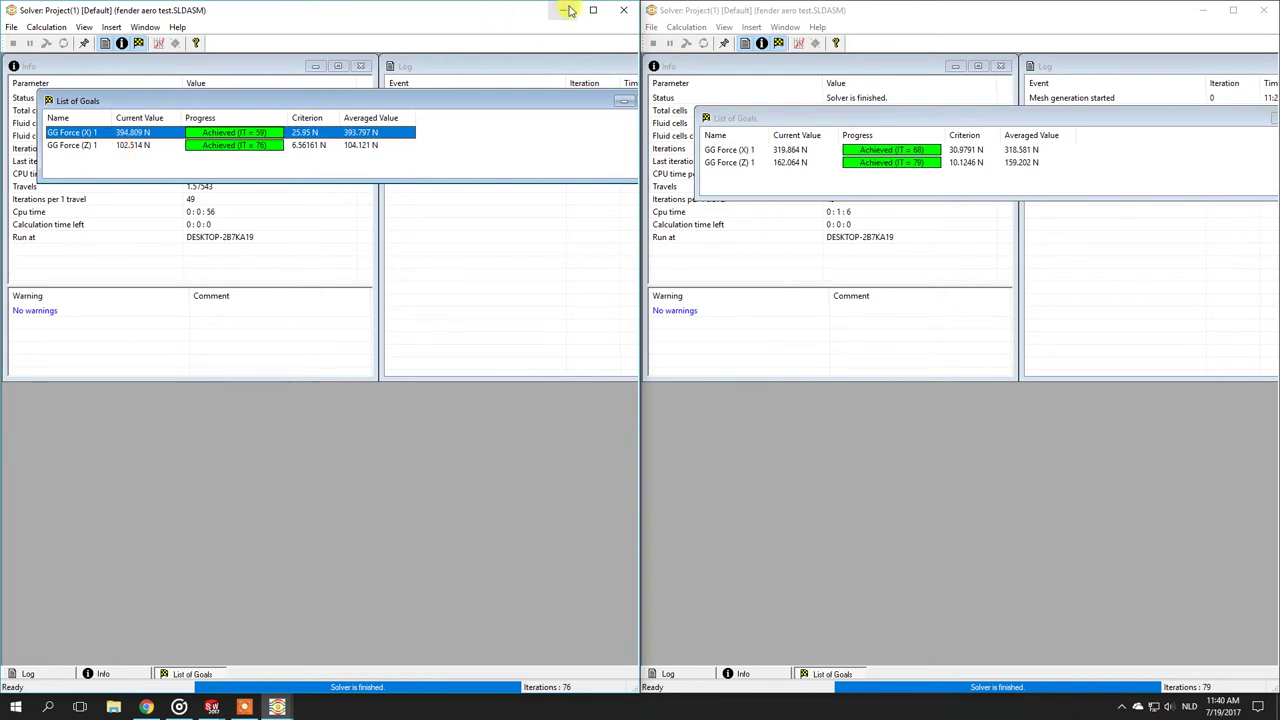
left_click(130, 145)
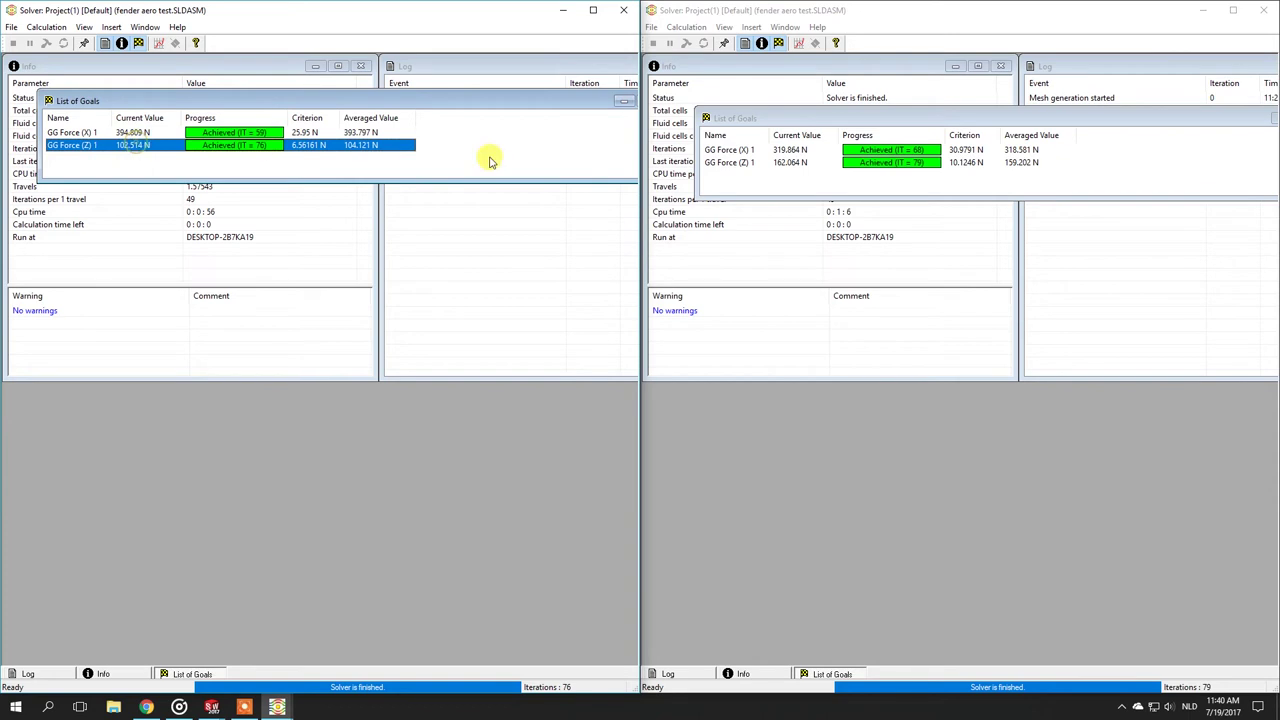
Minimize both solver windows and examine the pressure-coloured flow trajectories around the fender's vent opening.
left_click(562, 13)
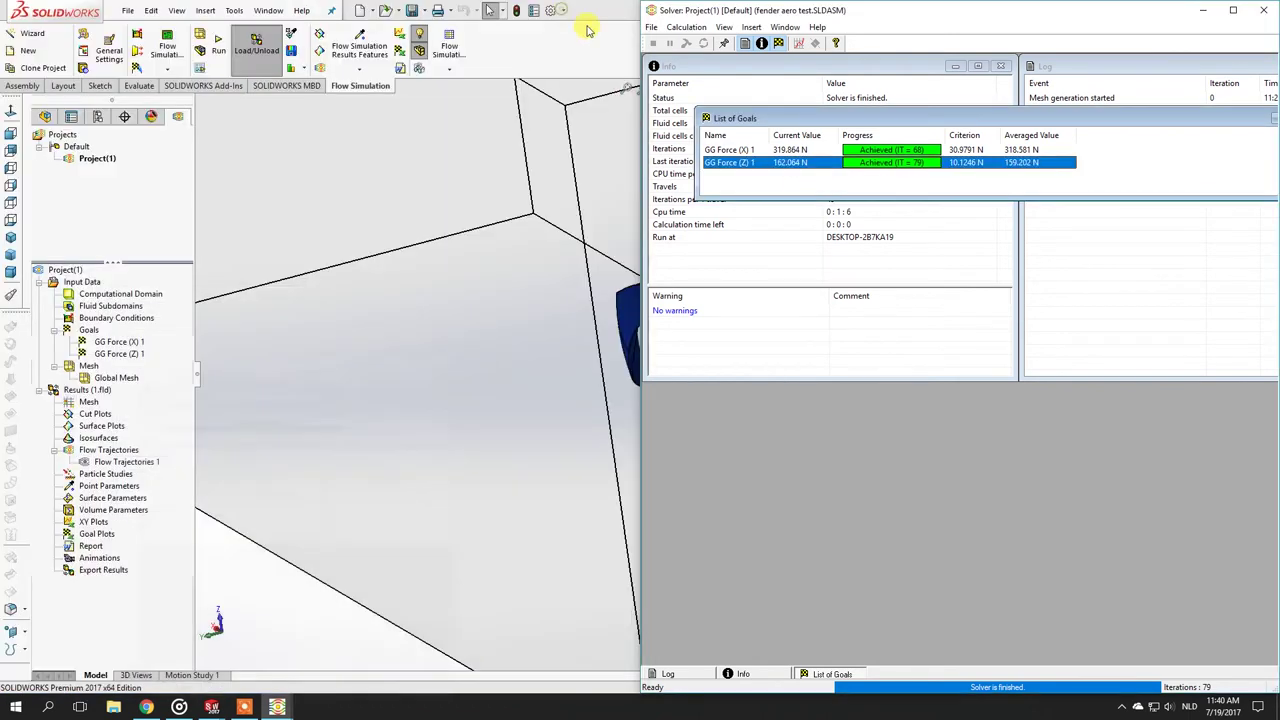
left_click(1204, 10)
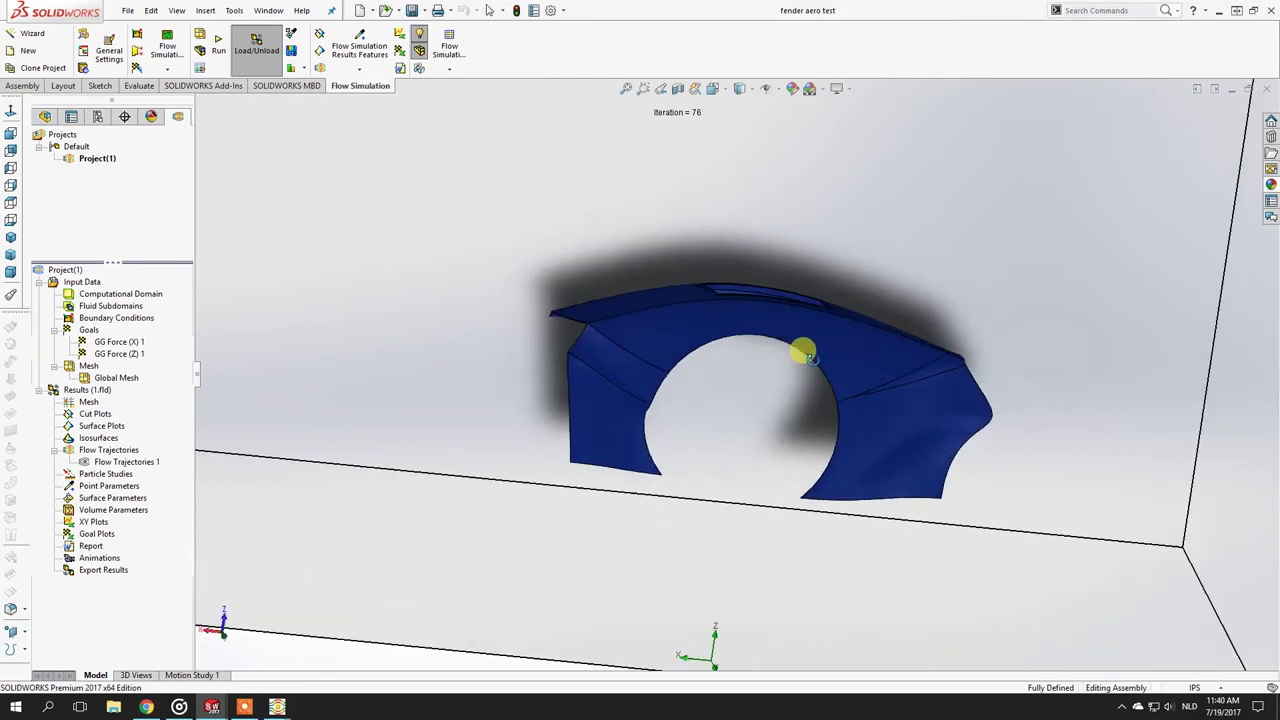
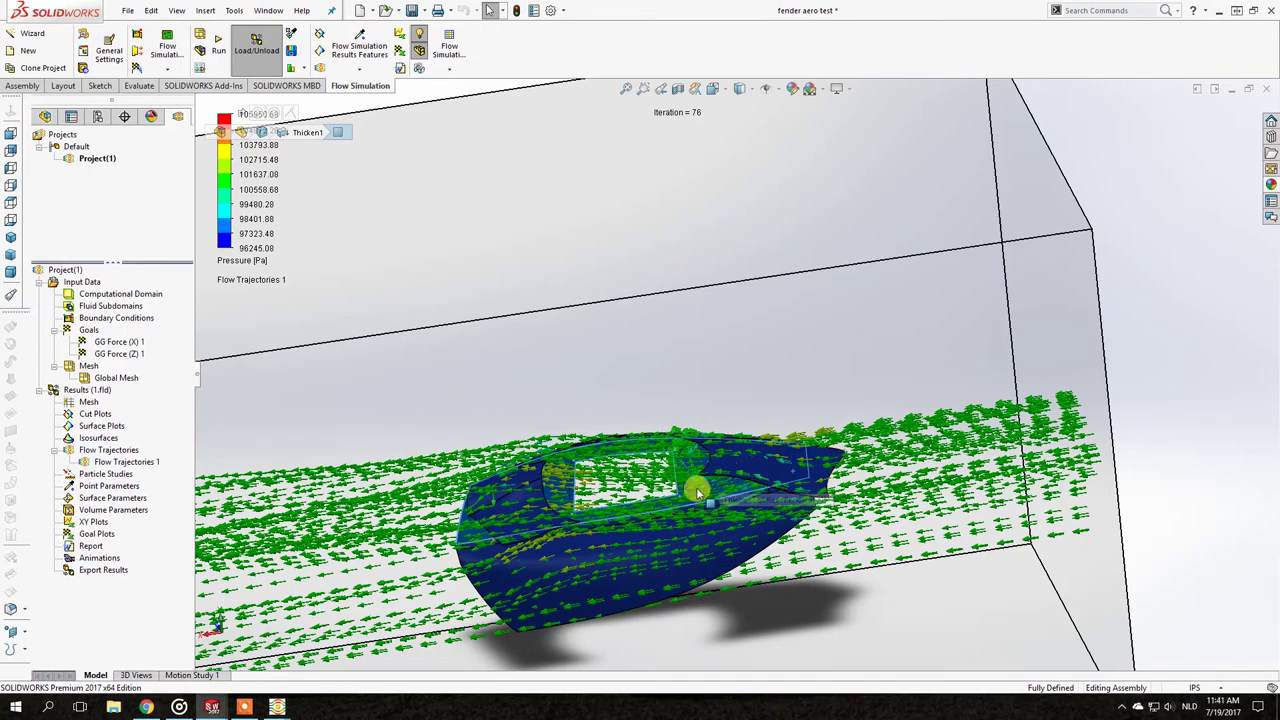
middle_click_drag(708, 462, 750, 460)
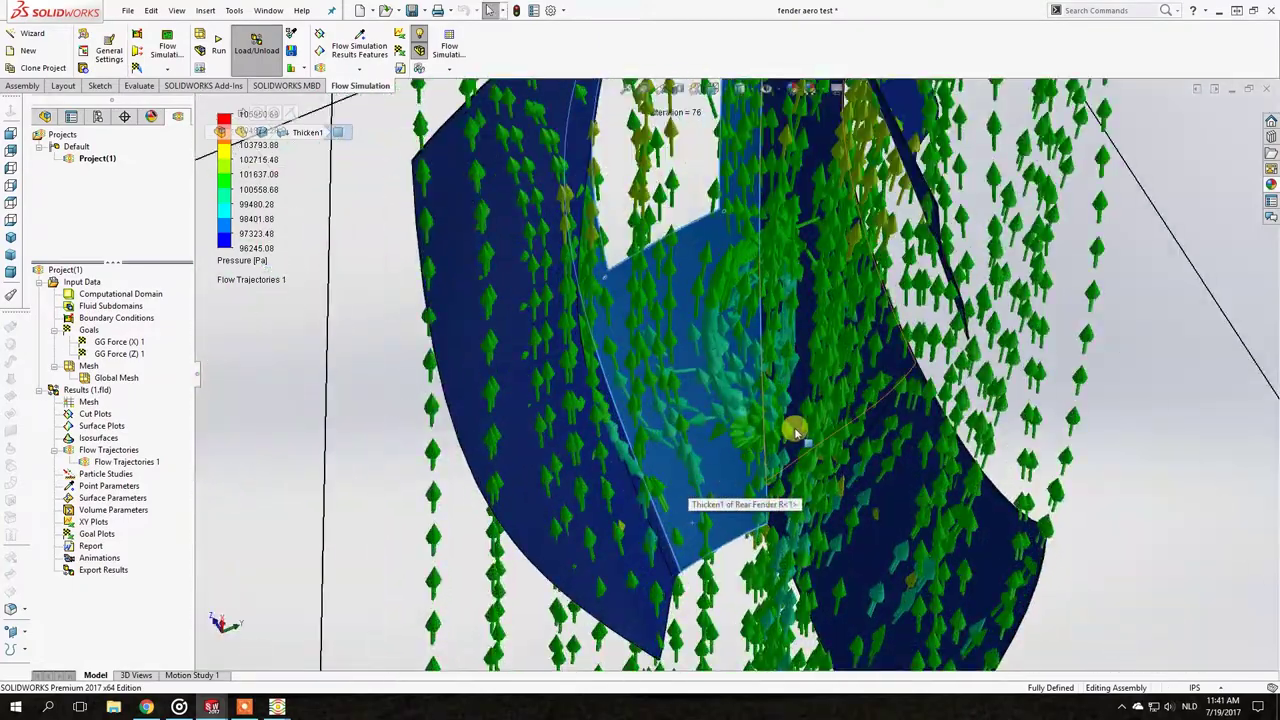
middle_click_drag(713, 359, 733, 288)
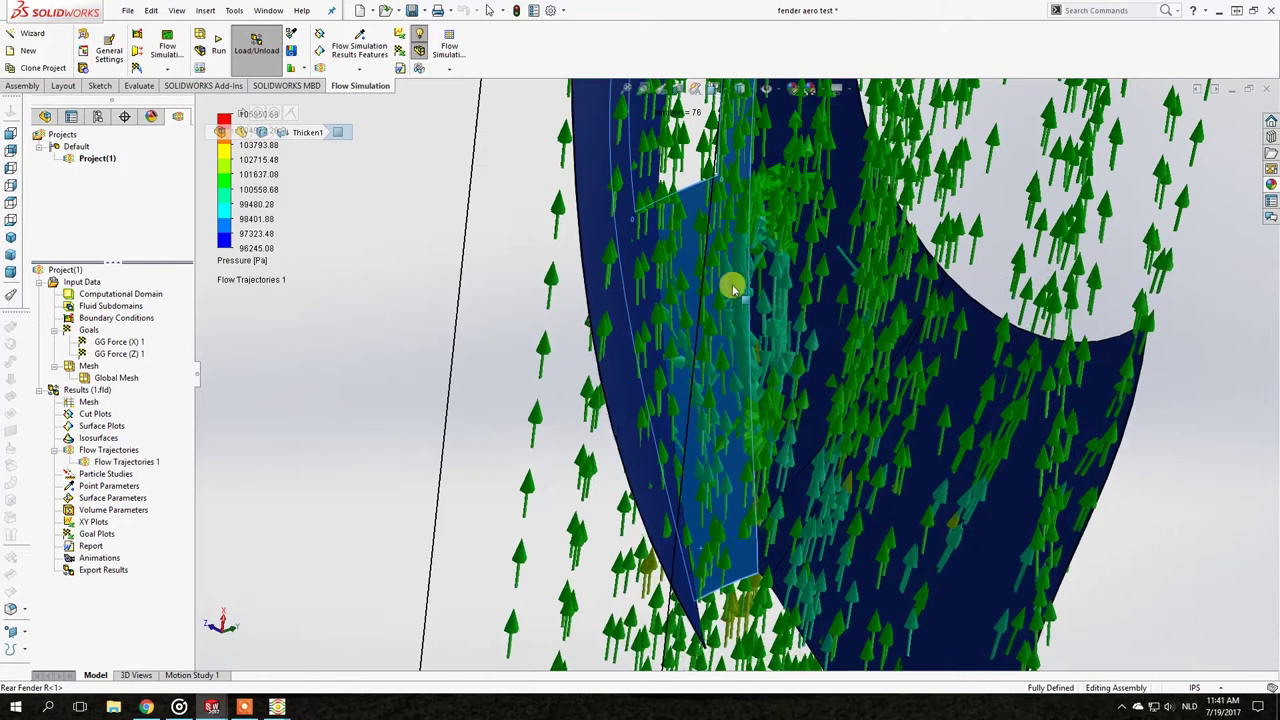
middle_click_drag(768, 377, 870, 375)
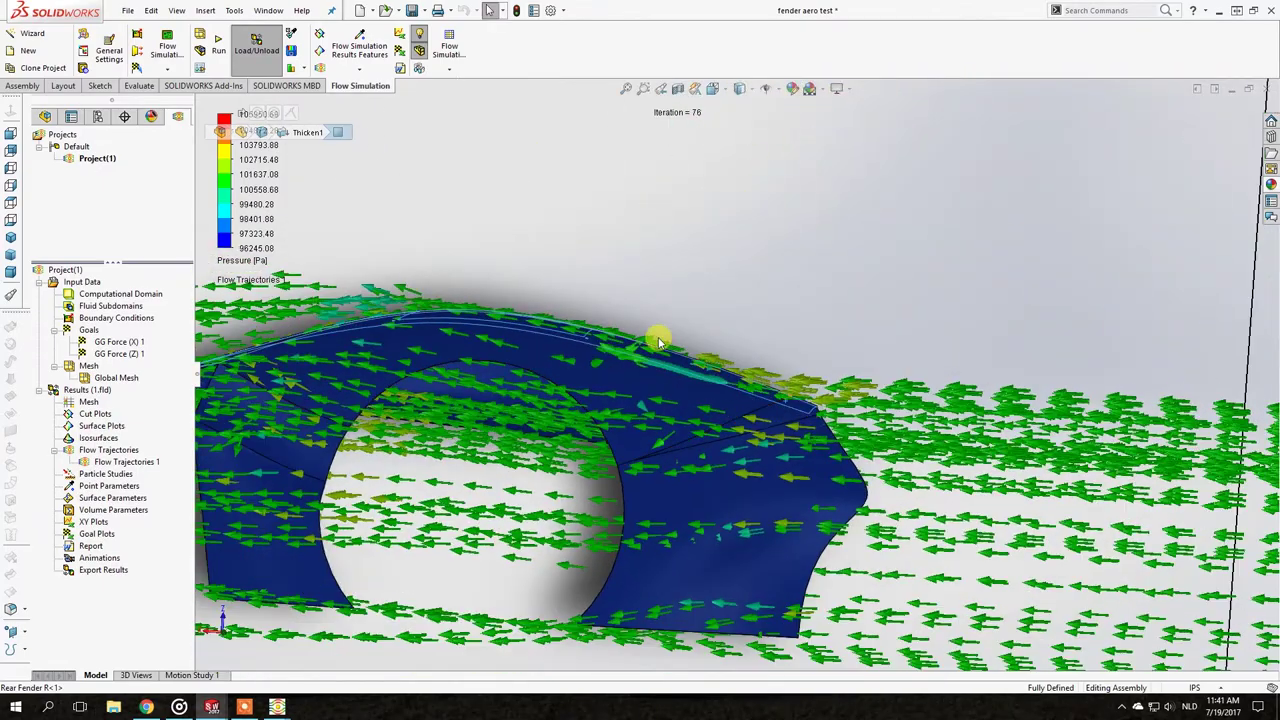
Examine the flow trajectories over the fender's upper surface and through the wheel arch from the outer side.
scroll(623, 355, "up", 3)
mouse_move(646, 363)
middle_mouse_down()
mouse_move(612, 358)
mouse_move(628, 350)
middle_mouse_up()
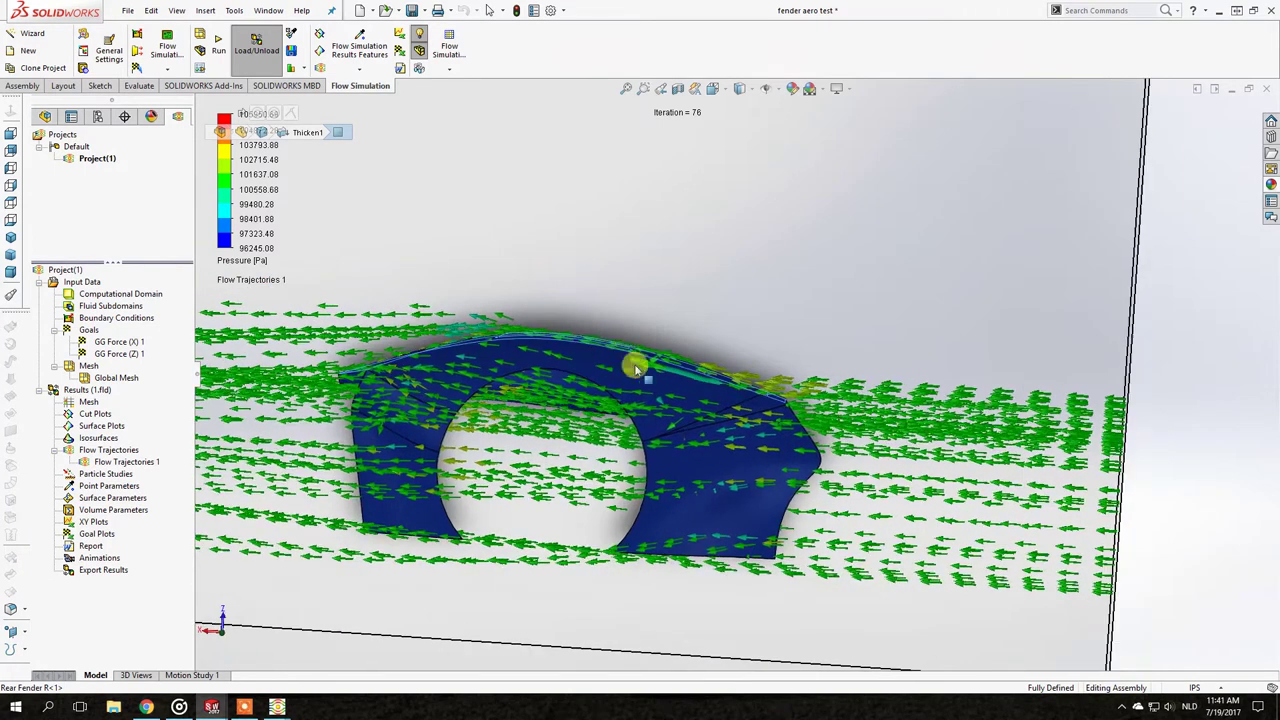
scroll(647, 410, "down", 2)
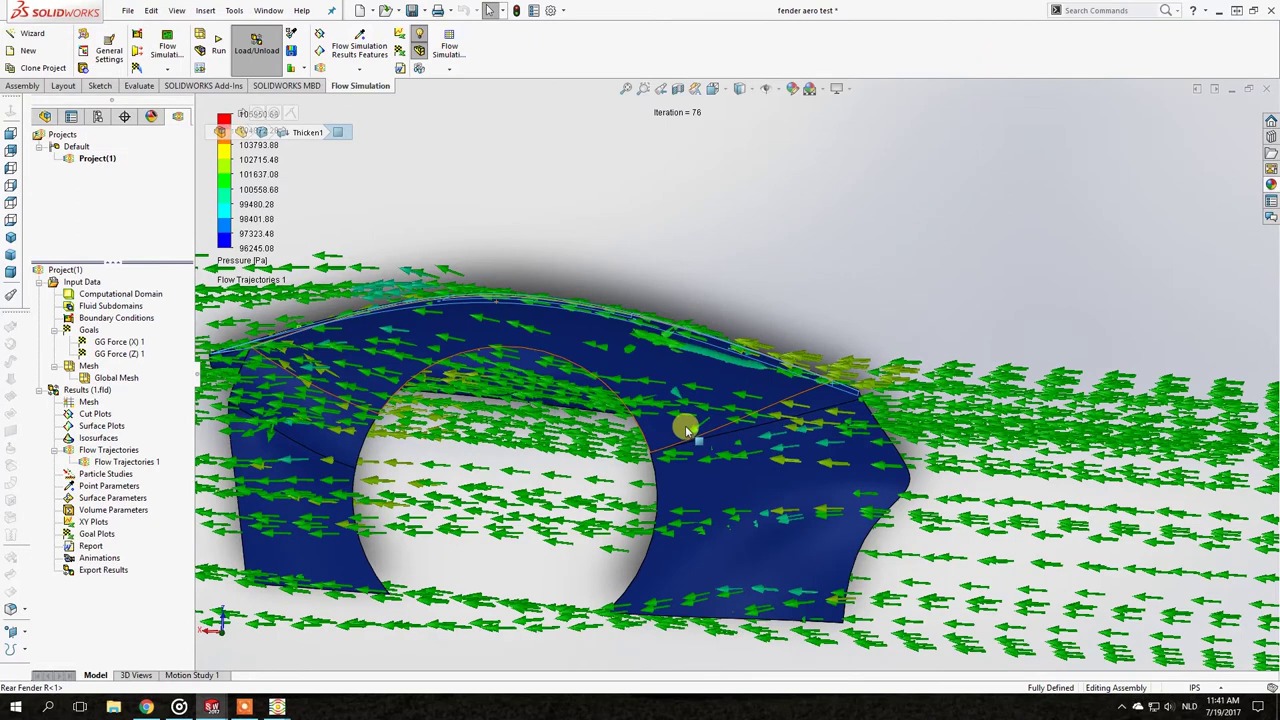
scroll(686, 430, "up", 2)
middle_click_drag(651, 423, 613, 432)
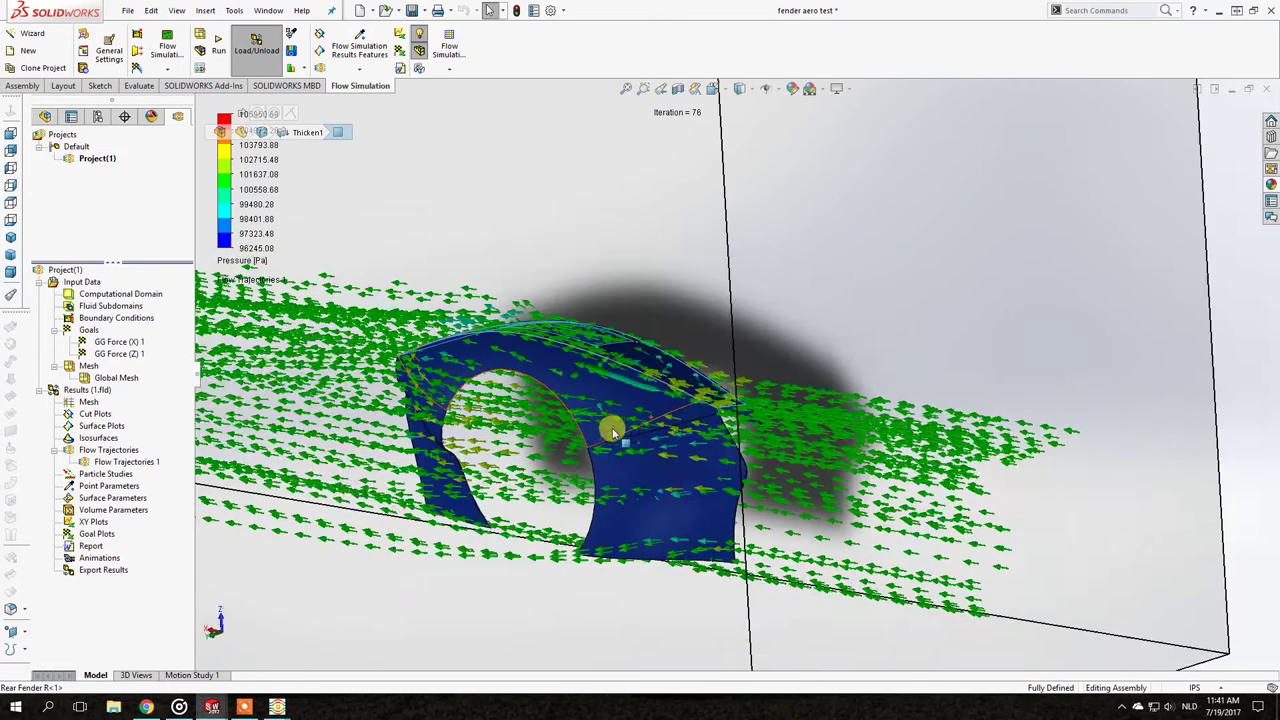
scroll(600, 413, "down", 1)
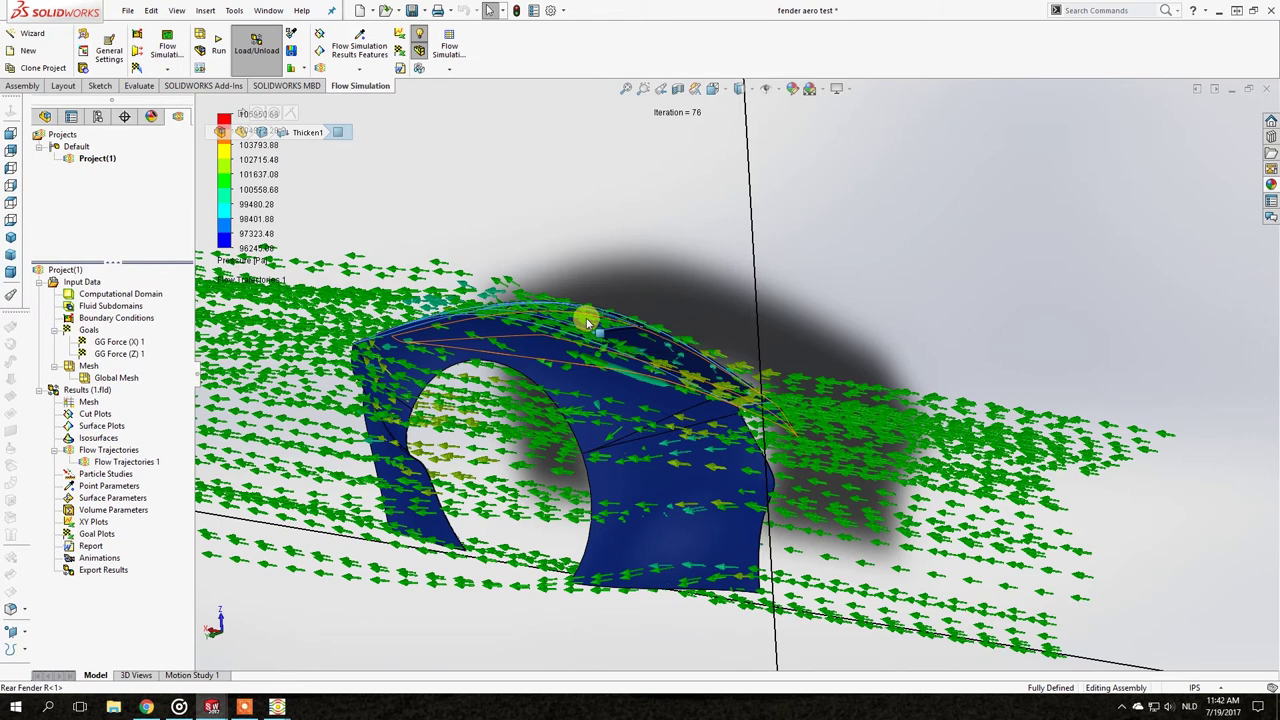
middle_click_drag(571, 409, 595, 360)
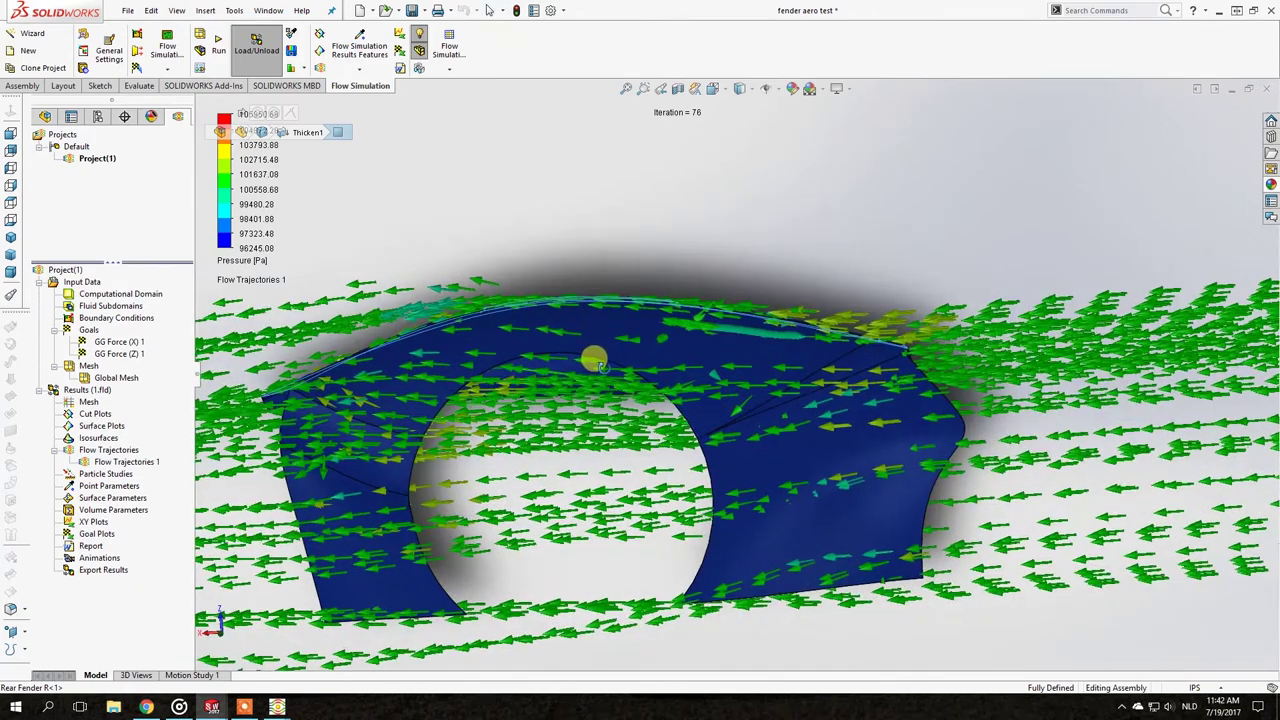
scroll(600, 364, "up", 6)
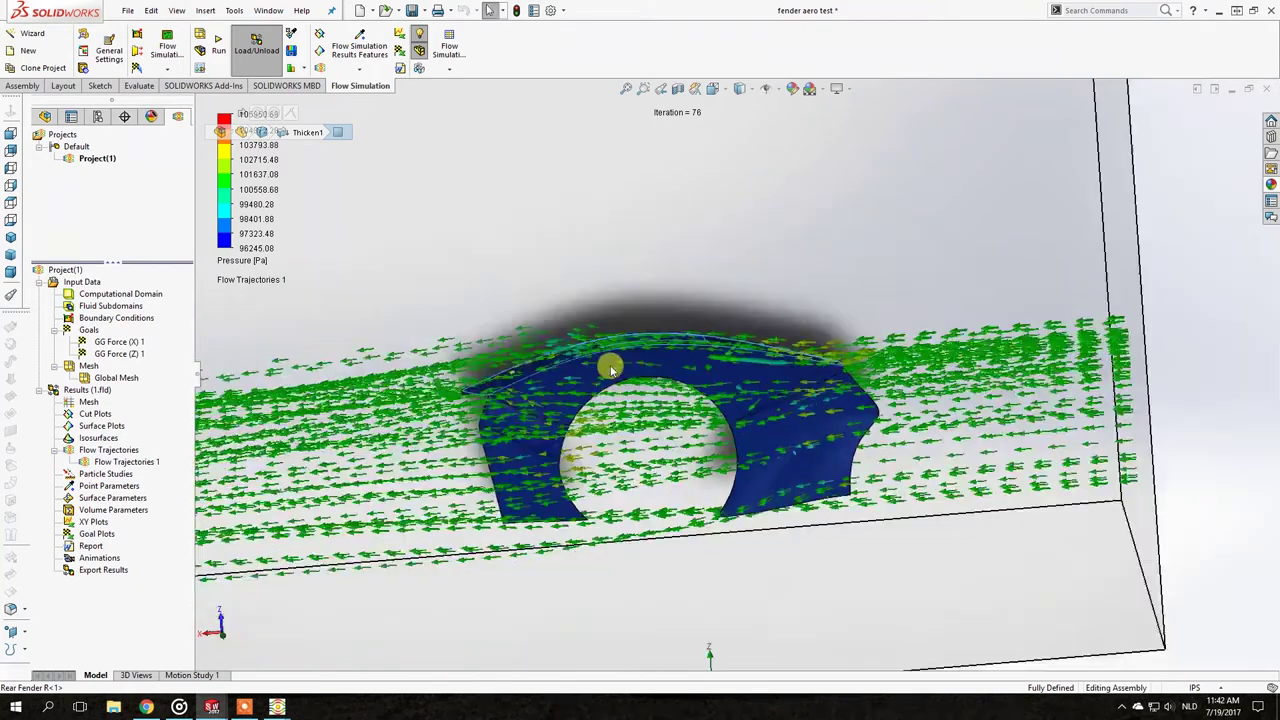
scroll(570, 383, "down", 5)
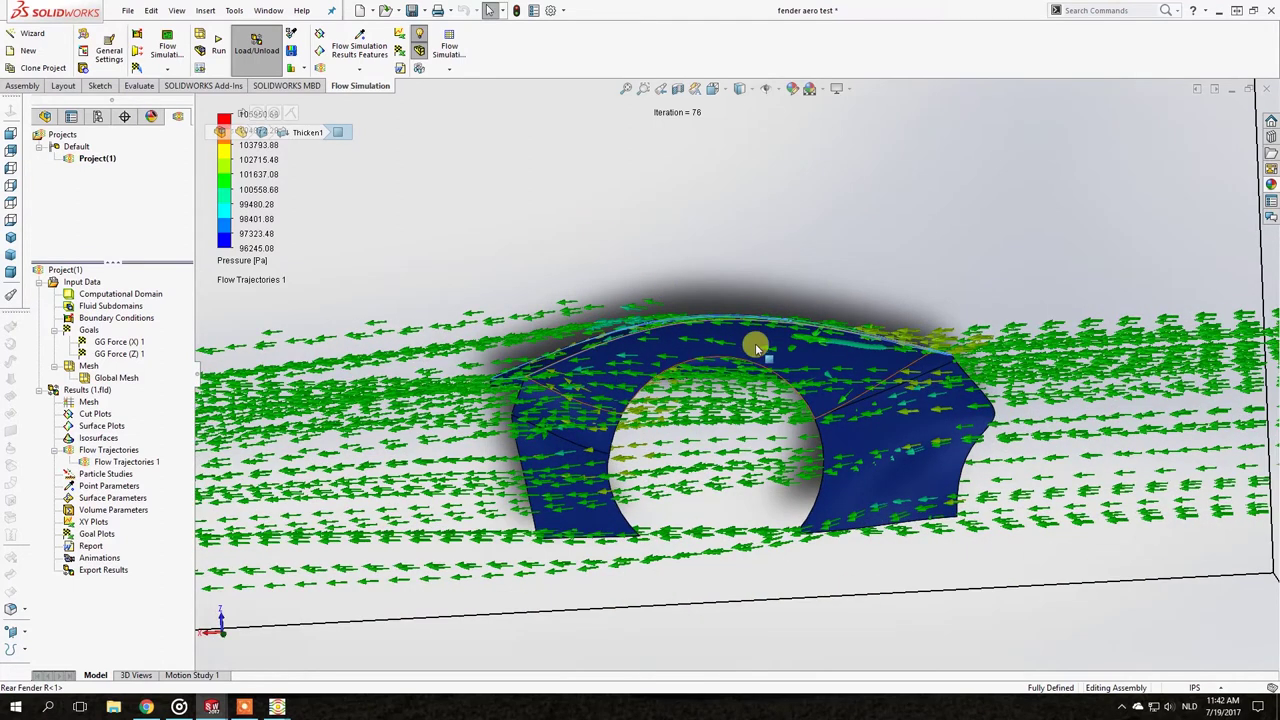
Inspect the trajectories passing through the fender's vent opening up close and in the area behind it.
middle_click_drag(457, 385, 742, 322)
scroll(745, 322, "down", 10)
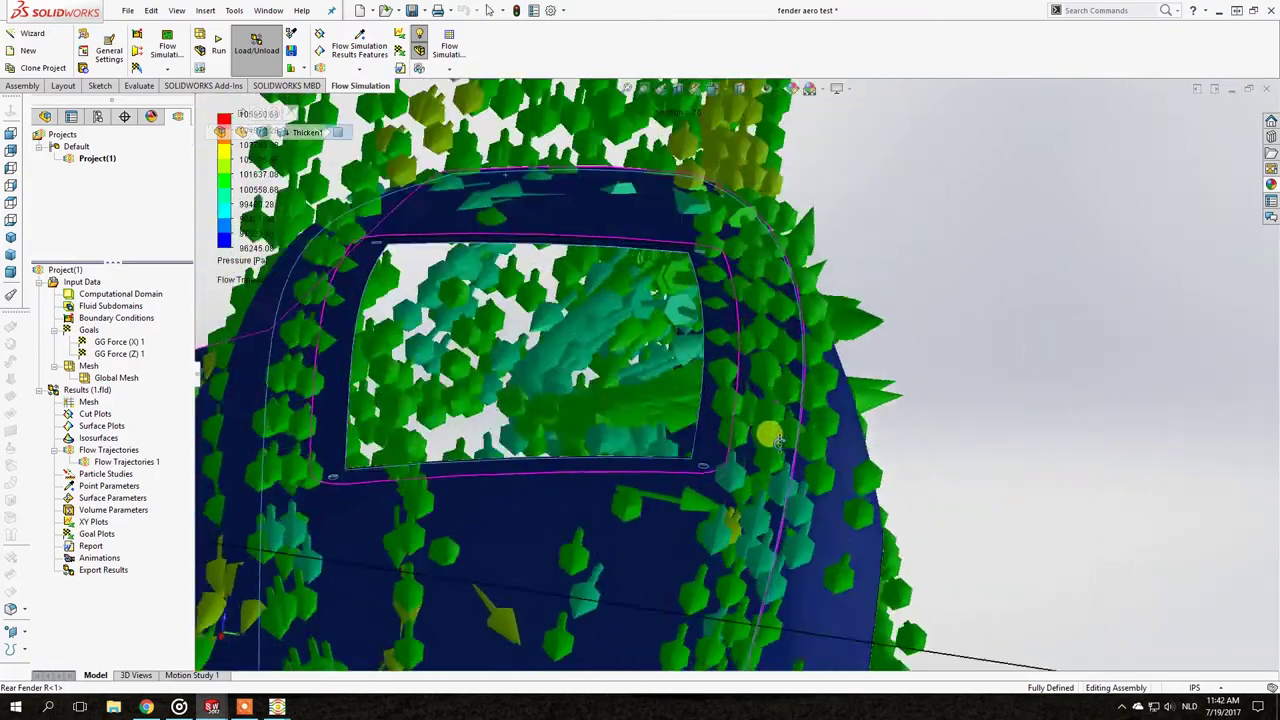
middle_click_drag(778, 440, 728, 450)
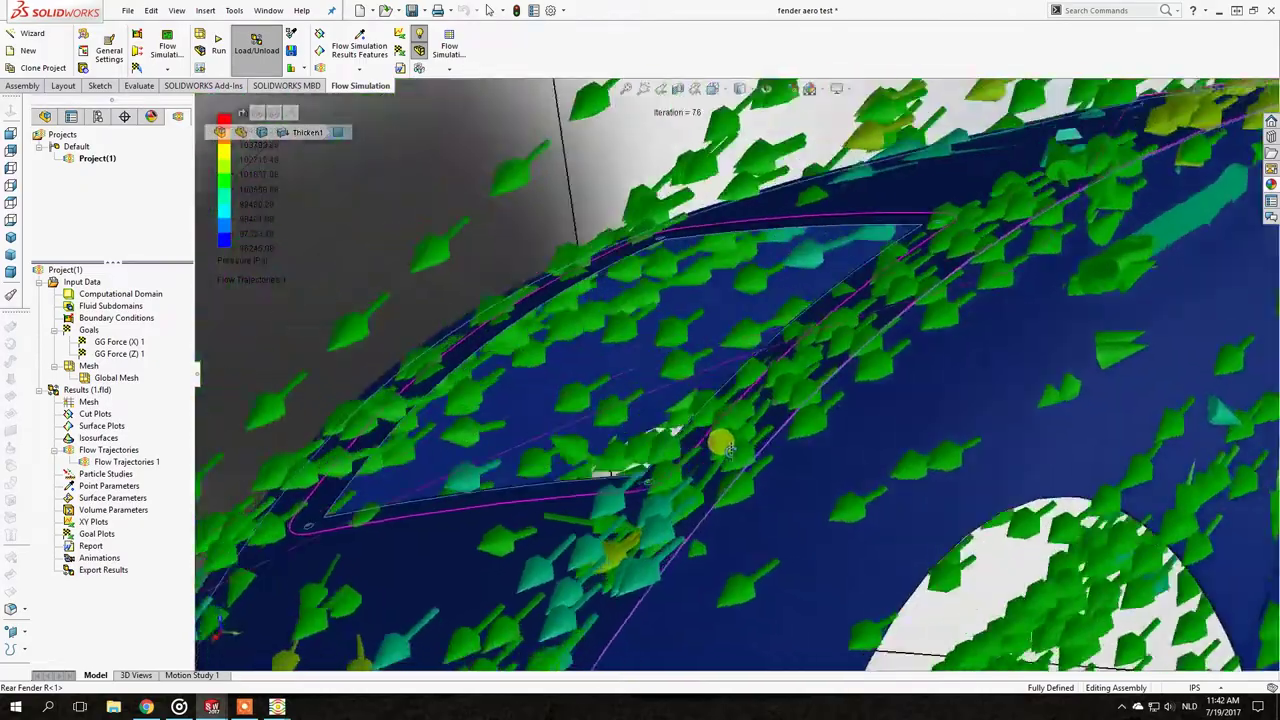
scroll(726, 449, "up", 10)
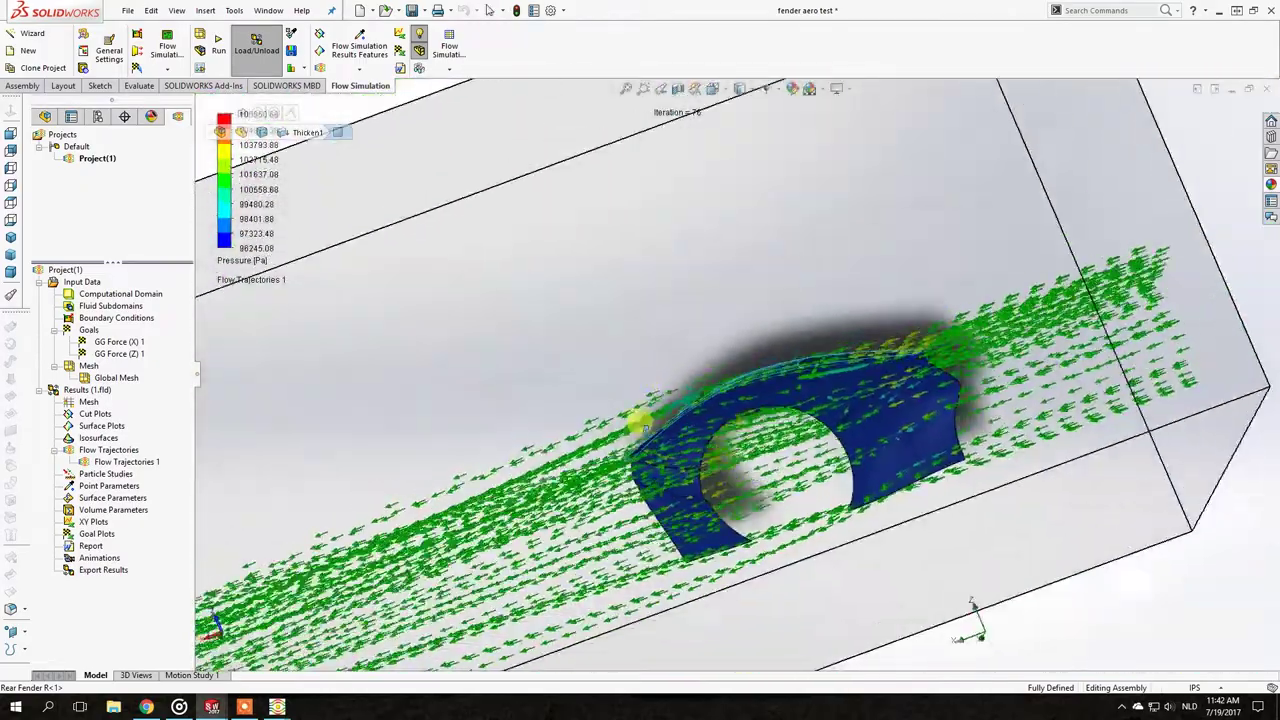
middle_click_drag(640, 420, 714, 486)
scroll(686, 423, "down", 8)
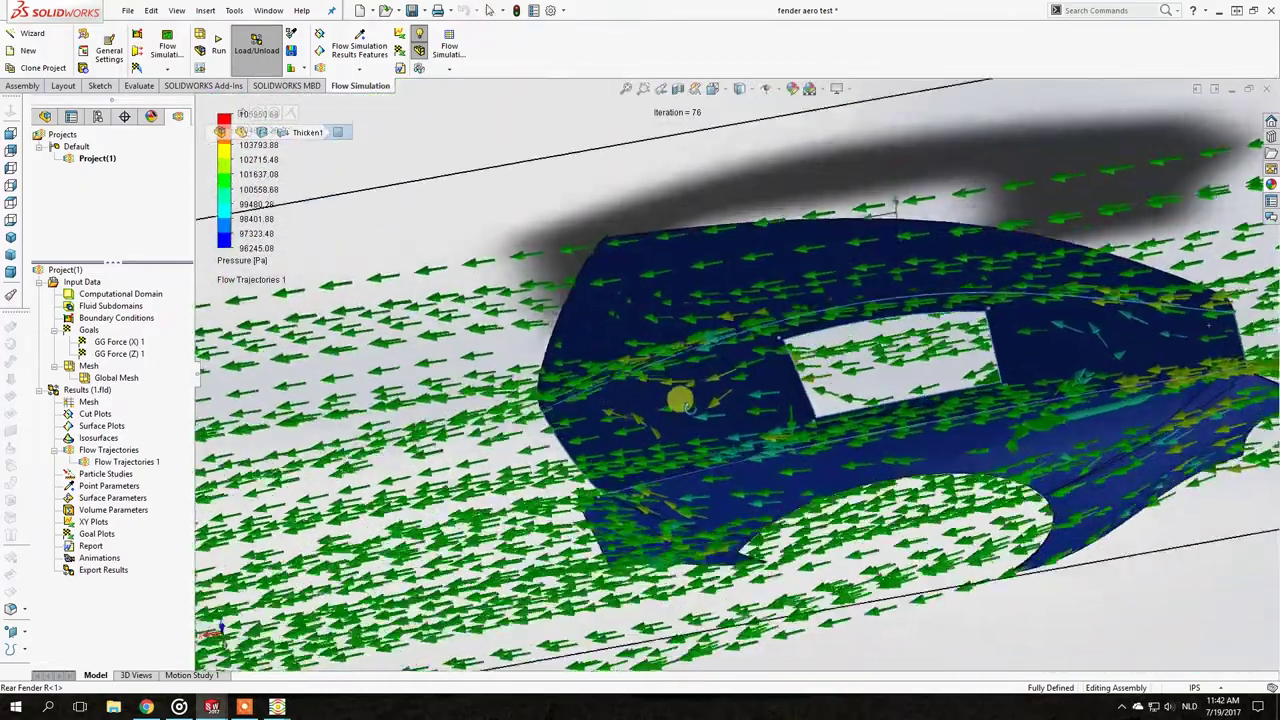
middle_click_drag(694, 408, 681, 331)
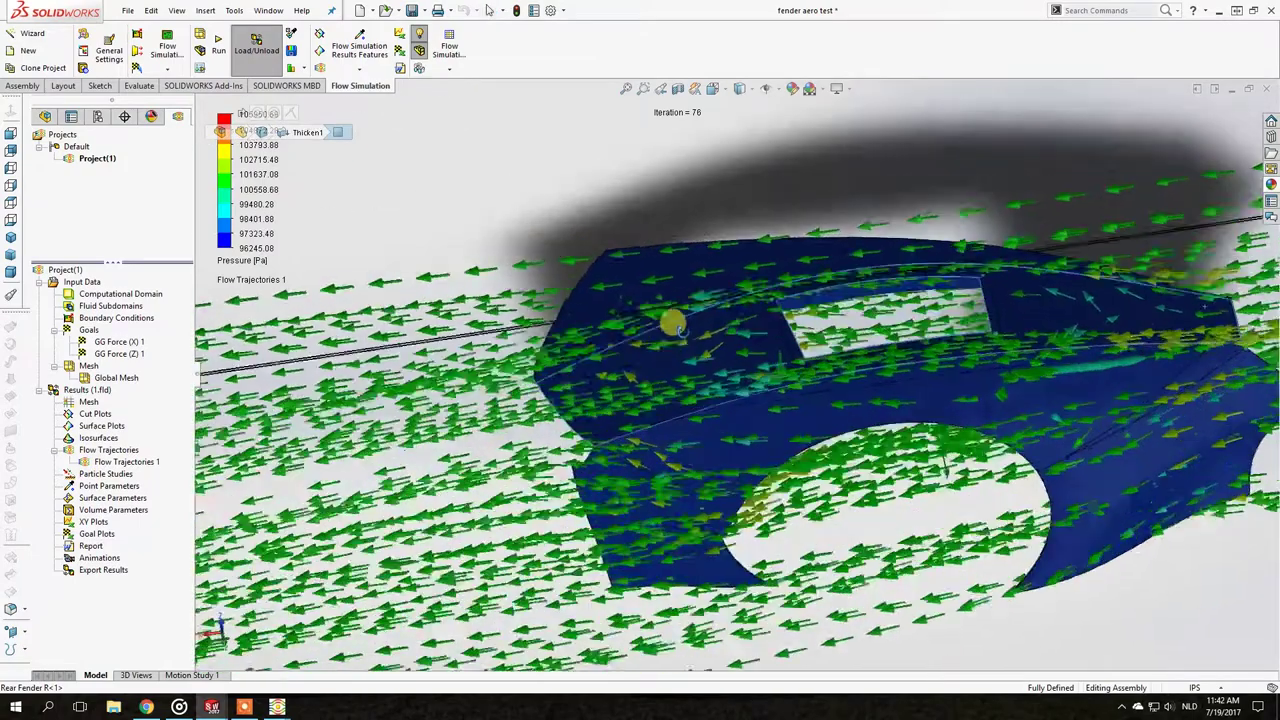
scroll(675, 323, "up", 5)
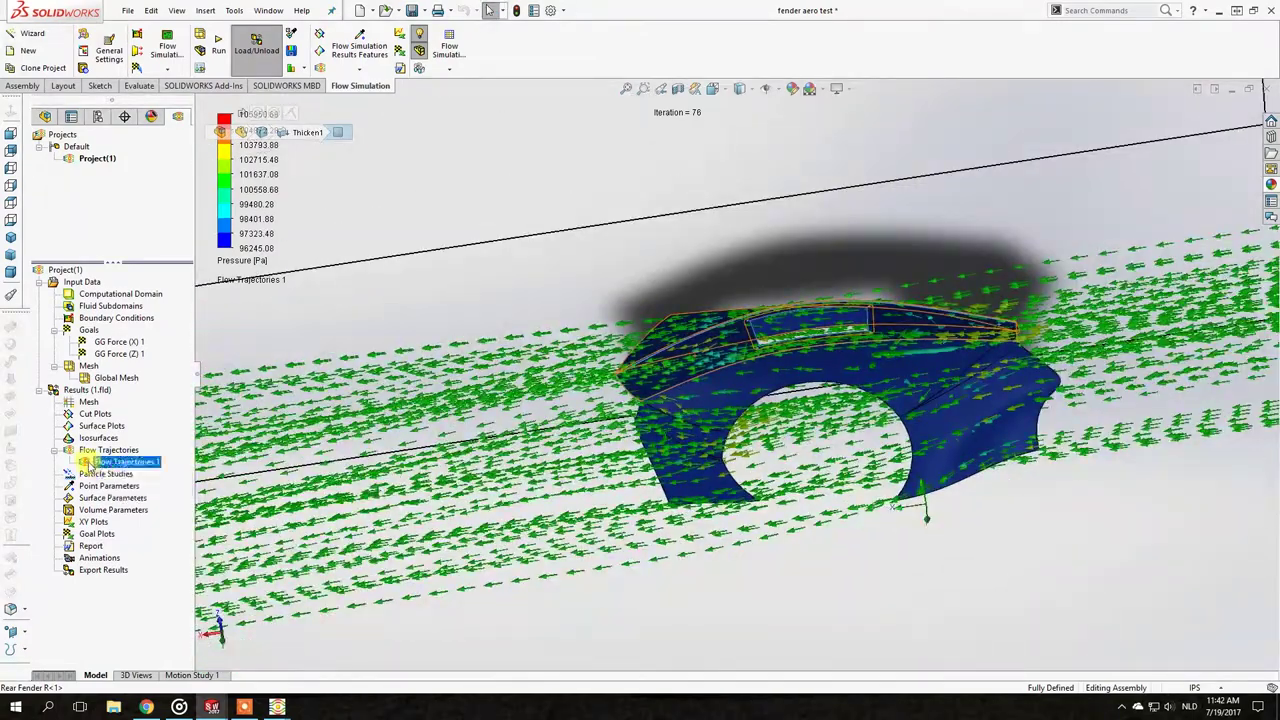
Play the Flow Trajectories 1 animation and examine the moving flow along the fender's inner side and wheel arch.
right_click(90, 463)
left_click(123, 551)
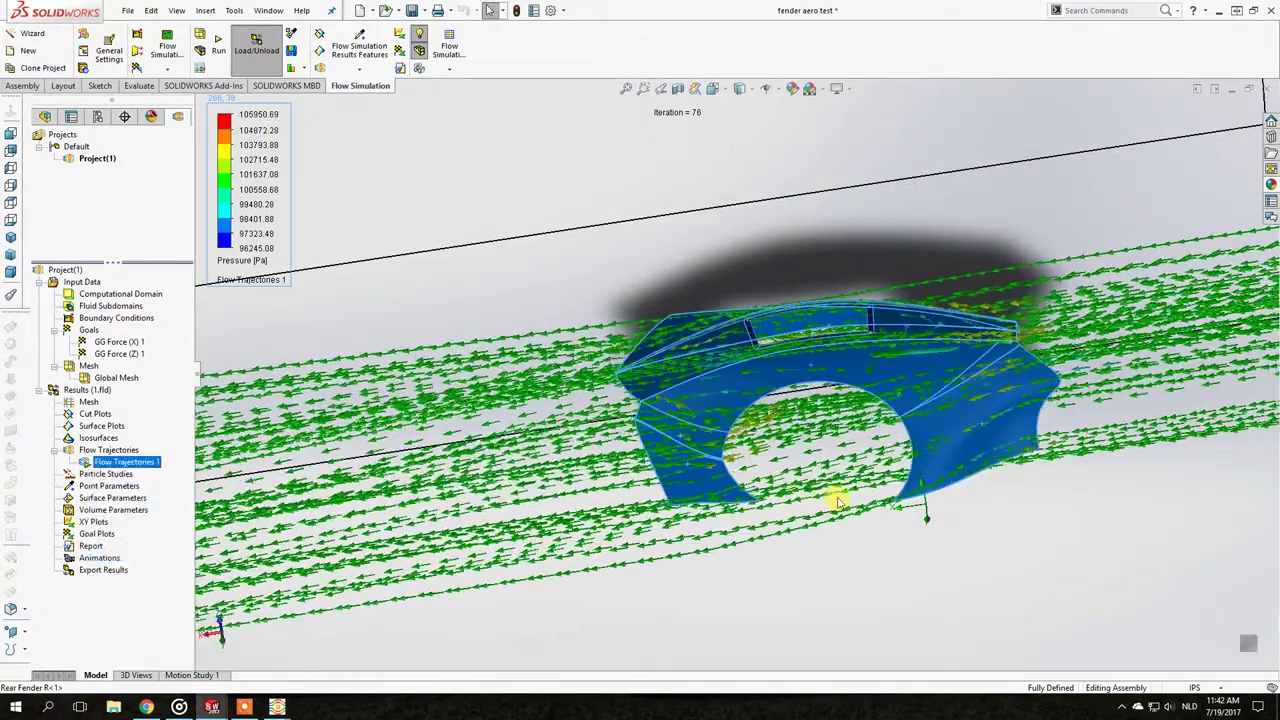
middle_click_drag(600, 418, 700, 410)
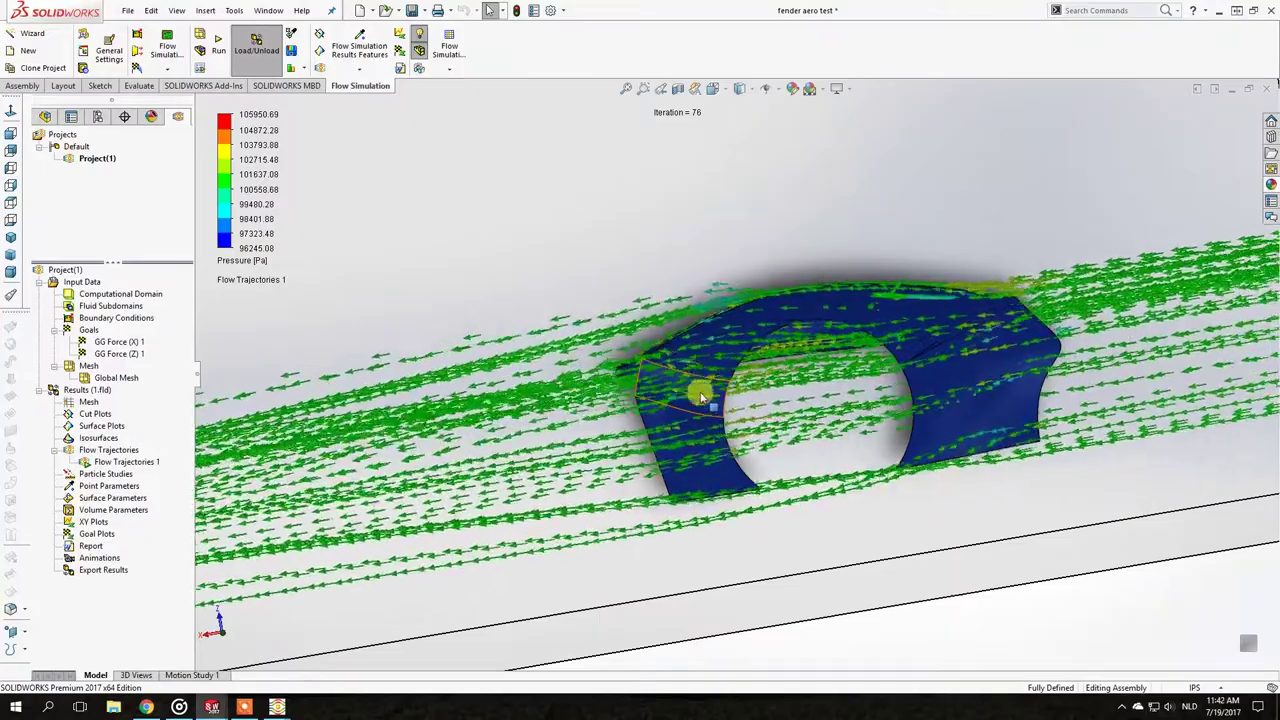
middle_click_drag(697, 404, 1017, 323)
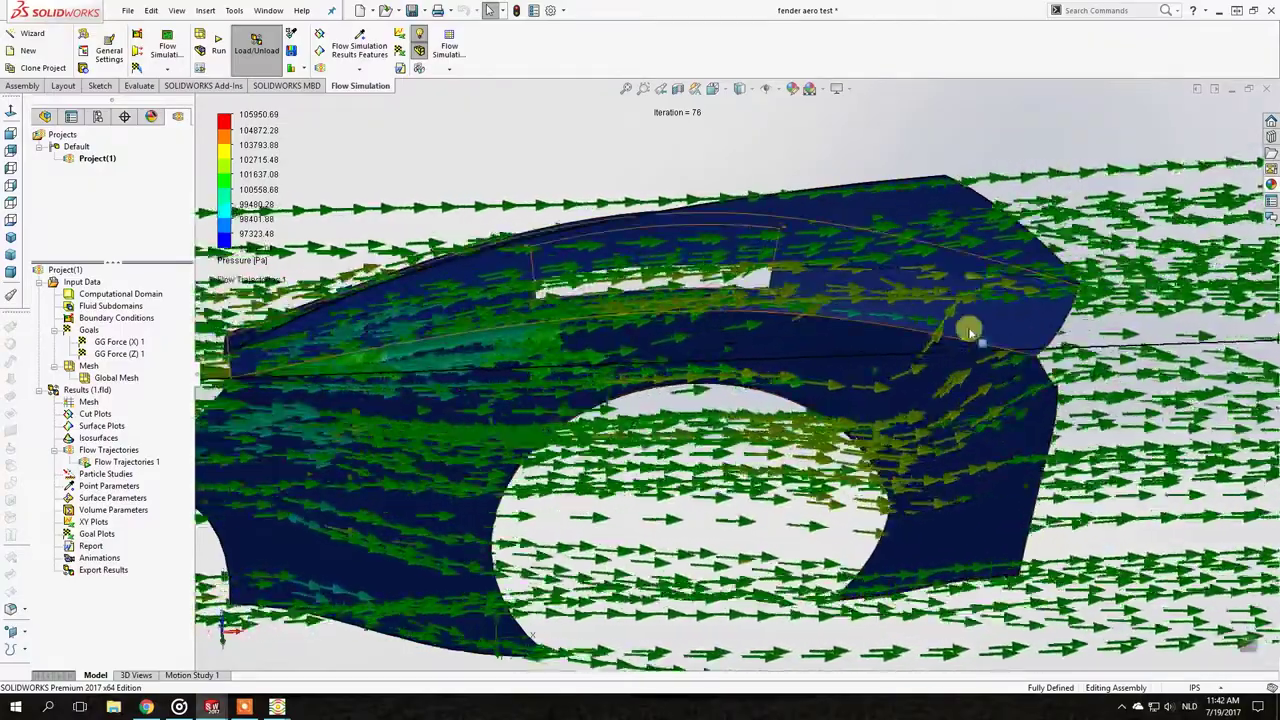
middle_click_drag(873, 462, 763, 542)
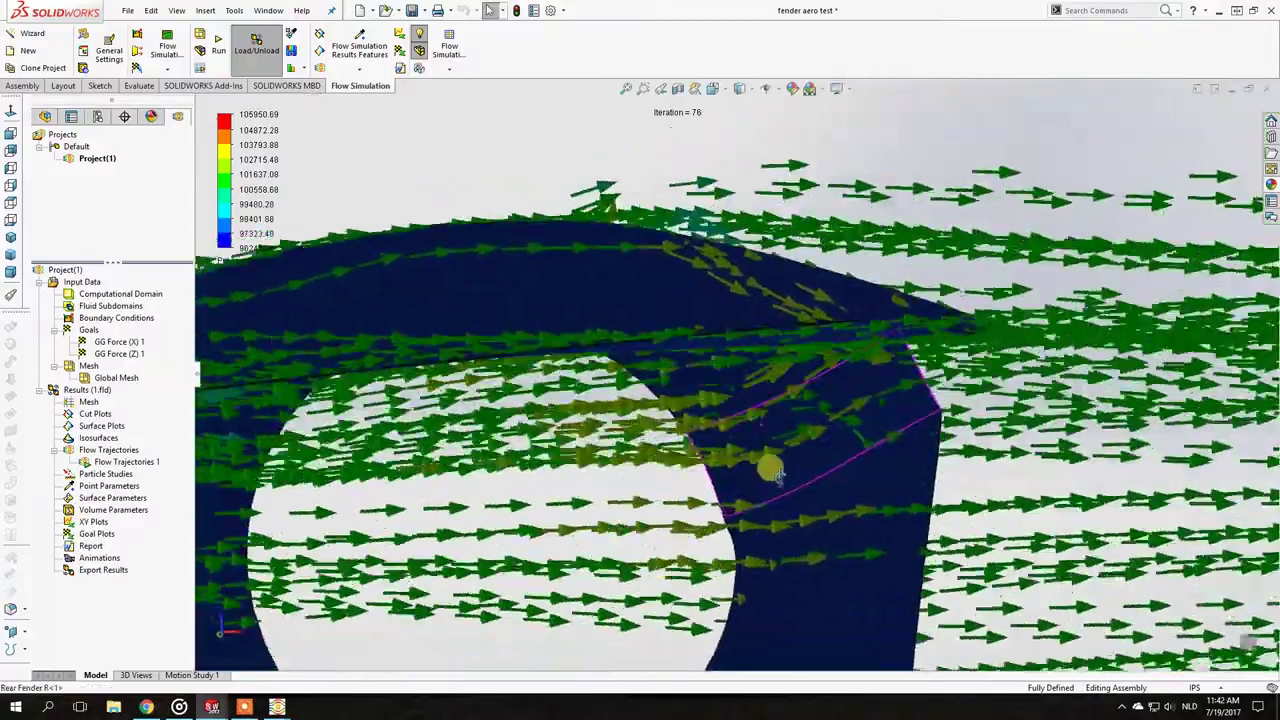
middle_click_drag(866, 339, 910, 350)
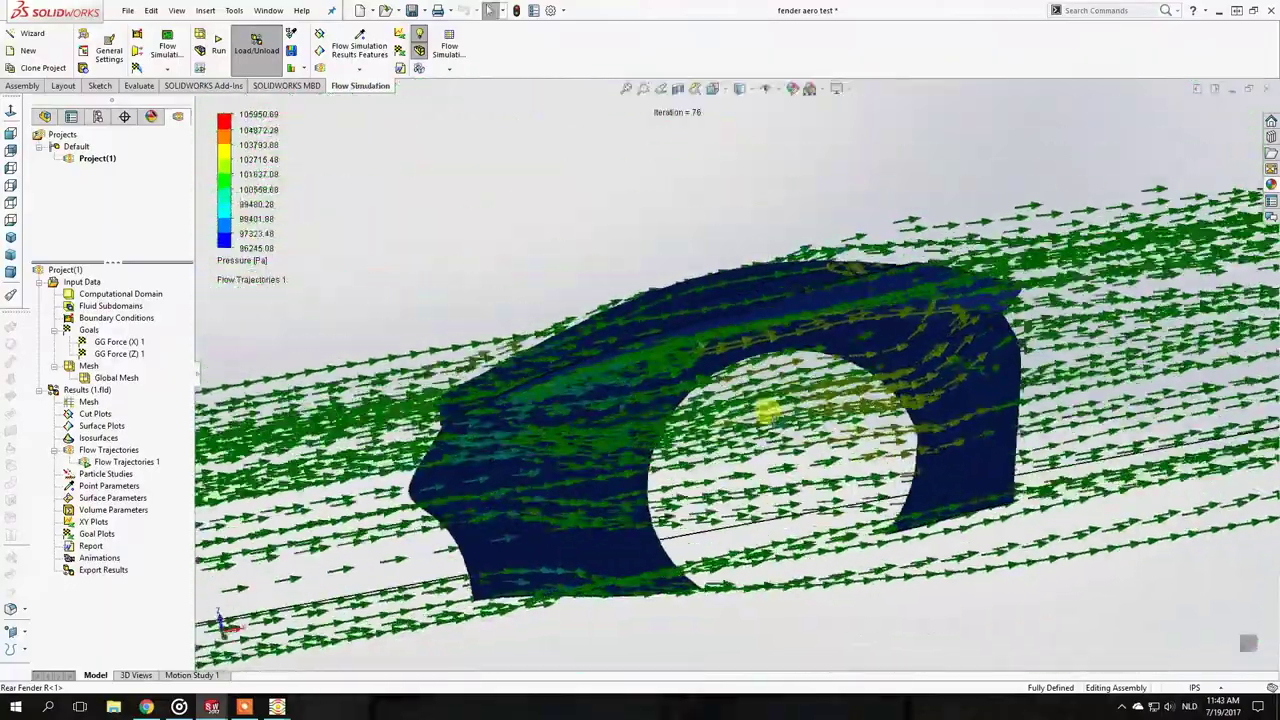
middle_click_drag(766, 410, 565, 460)
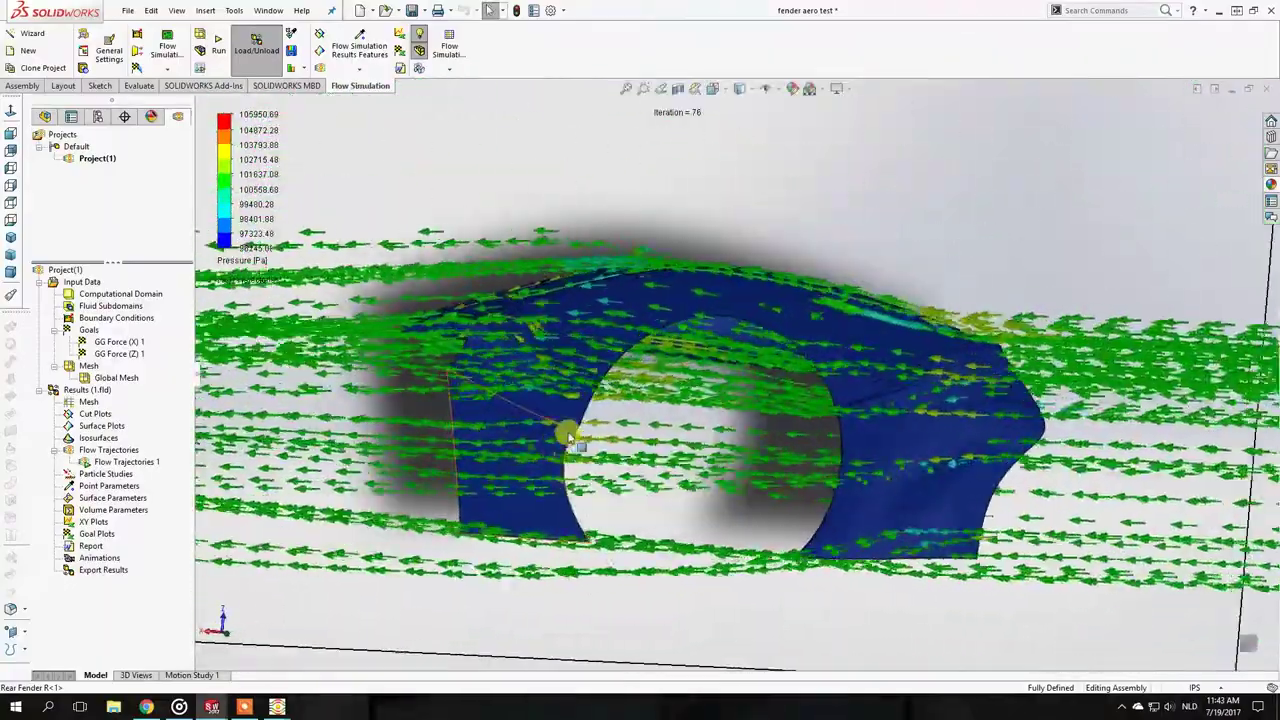
Examine the animated flow leaving the fender's rear edge from the outer side, out to the full computational domain.
middle_click_drag(662, 440, 638, 451)
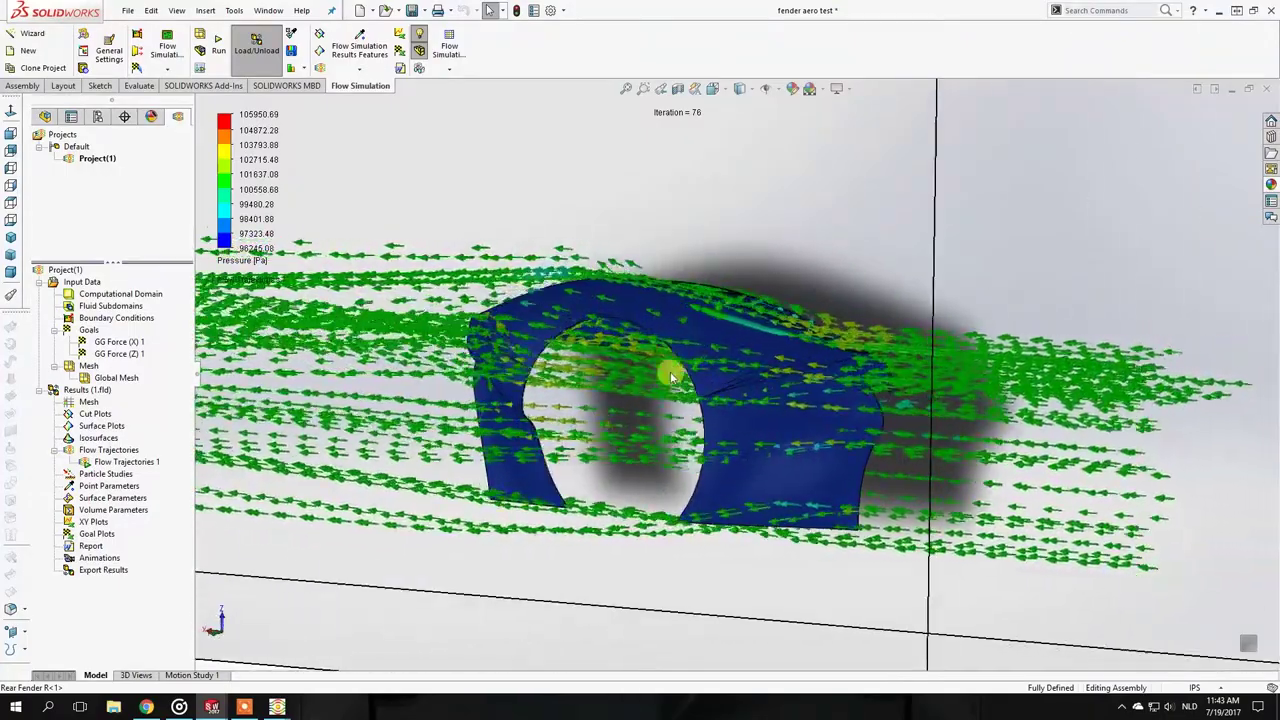
middle_click_drag(720, 350, 756, 358)
middle_click_drag(435, 410, 503, 373)
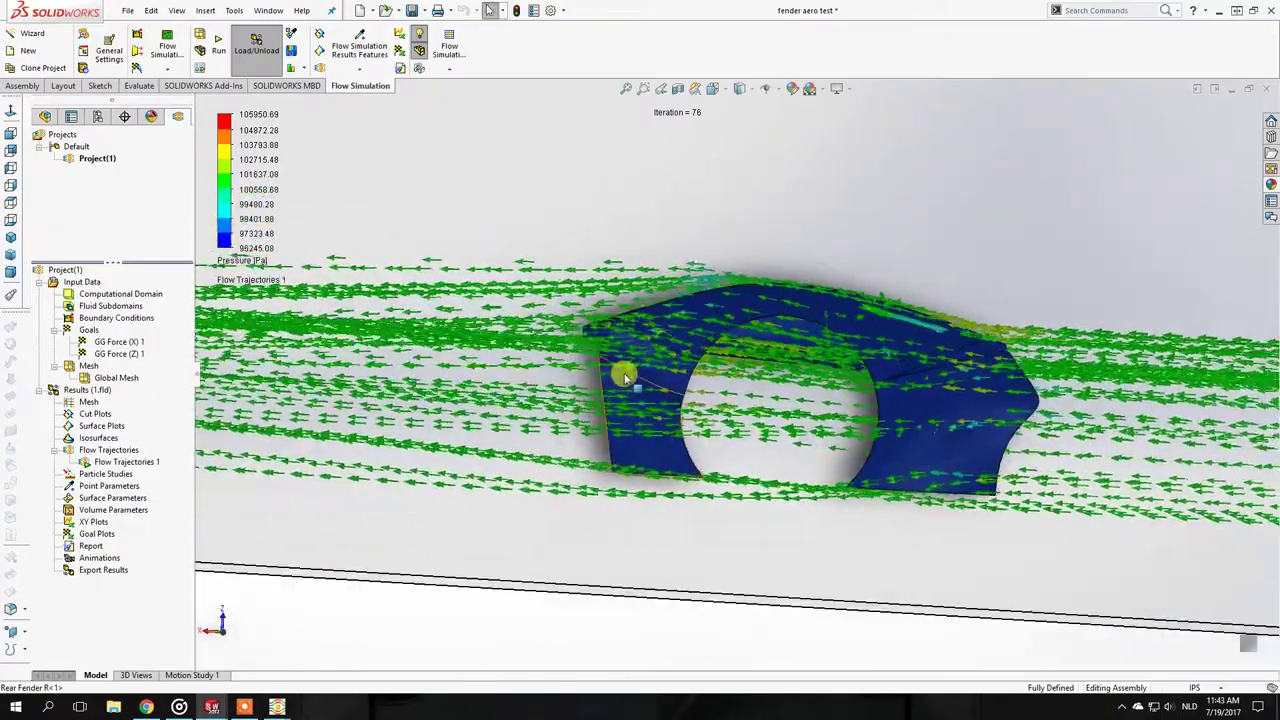
middle_click_drag(624, 376, 684, 305)
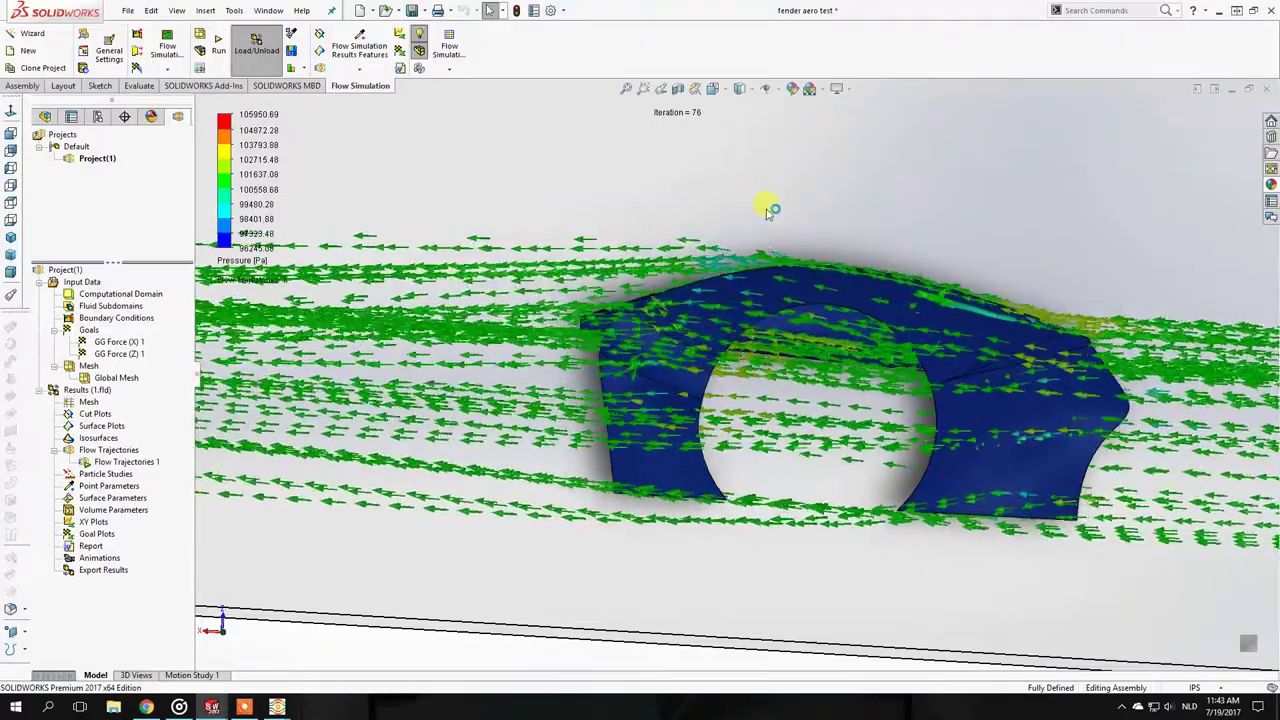
middle_click_drag(727, 331, 710, 345)
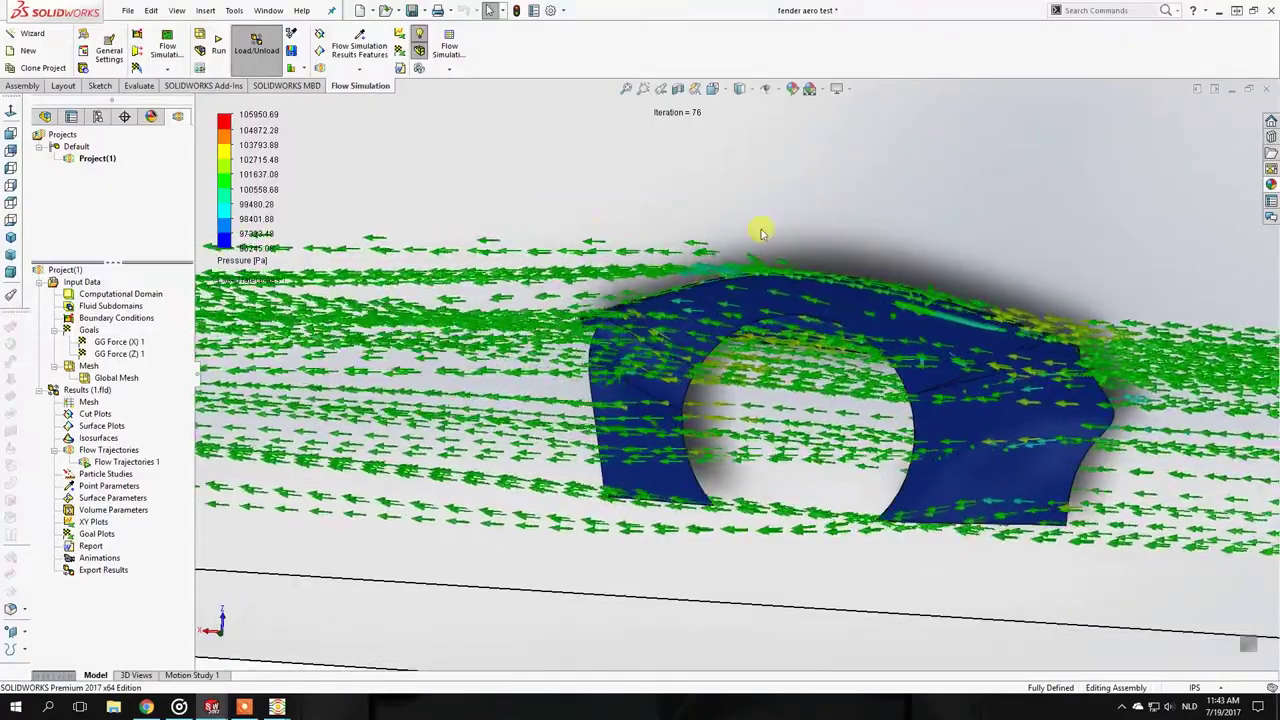
middle_click_drag(838, 346, 854, 423)
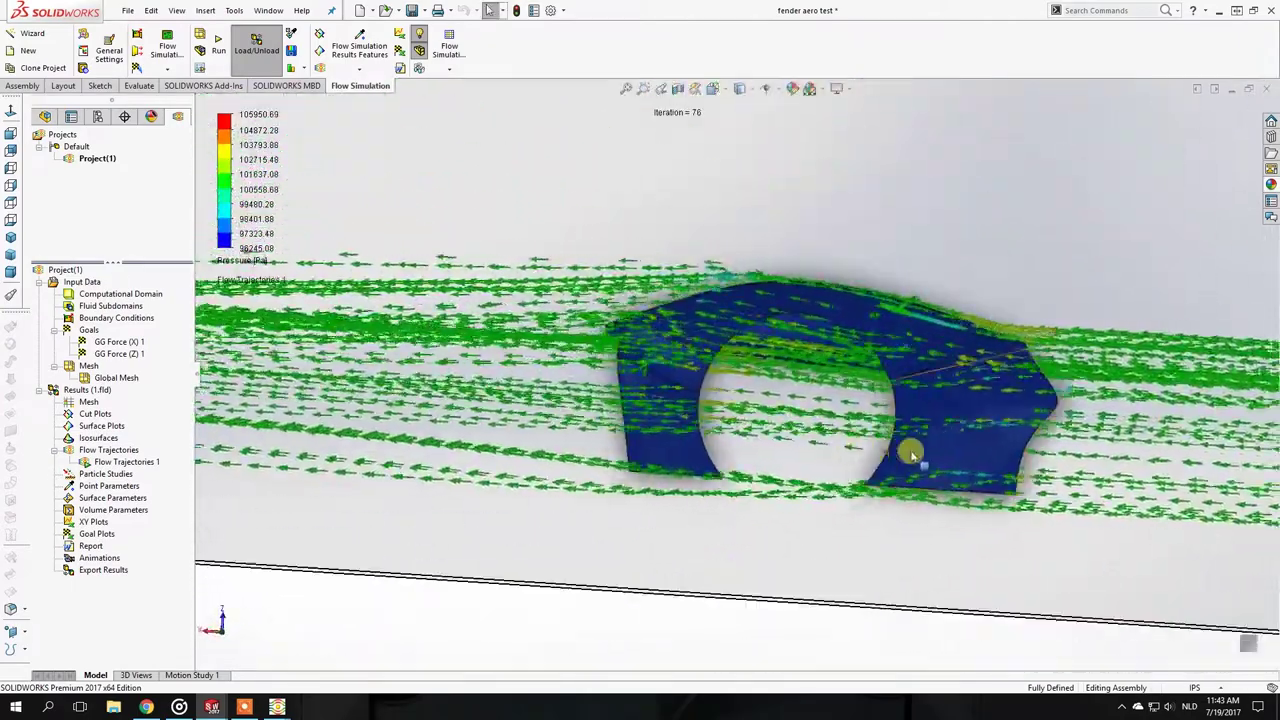
scroll(906, 453, "up", 4)
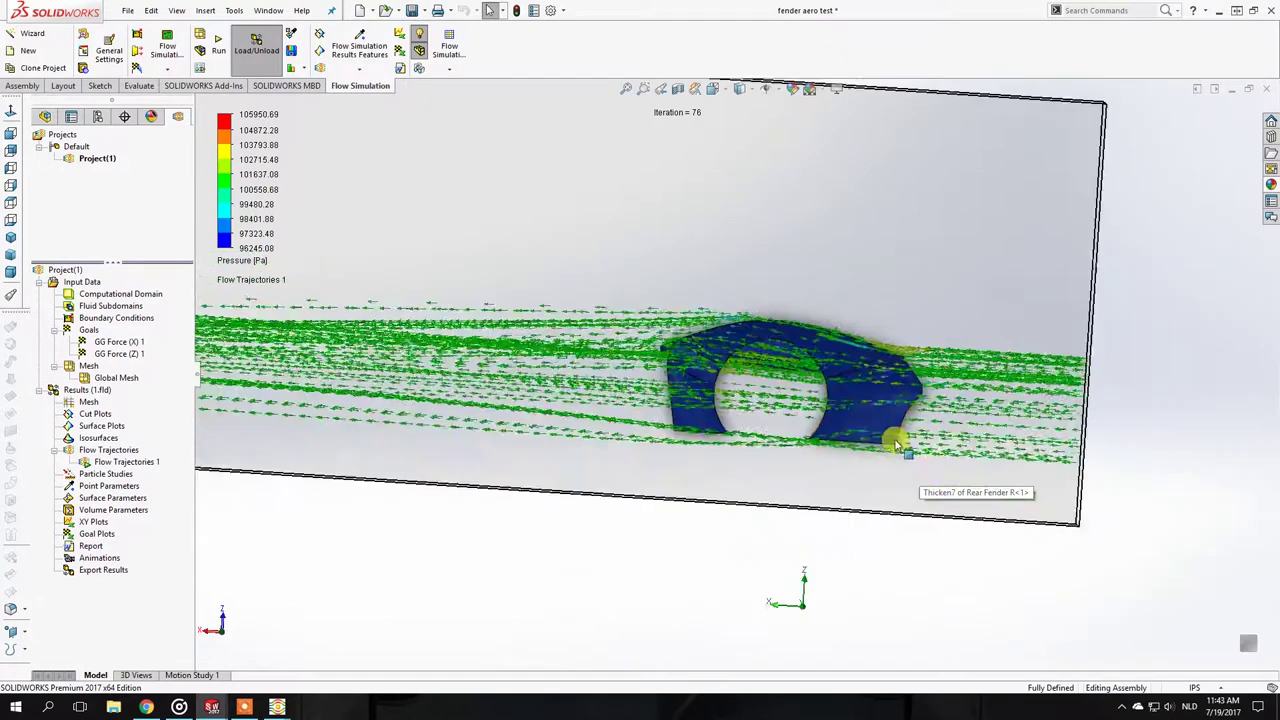
scroll(900, 450, "up", 3)
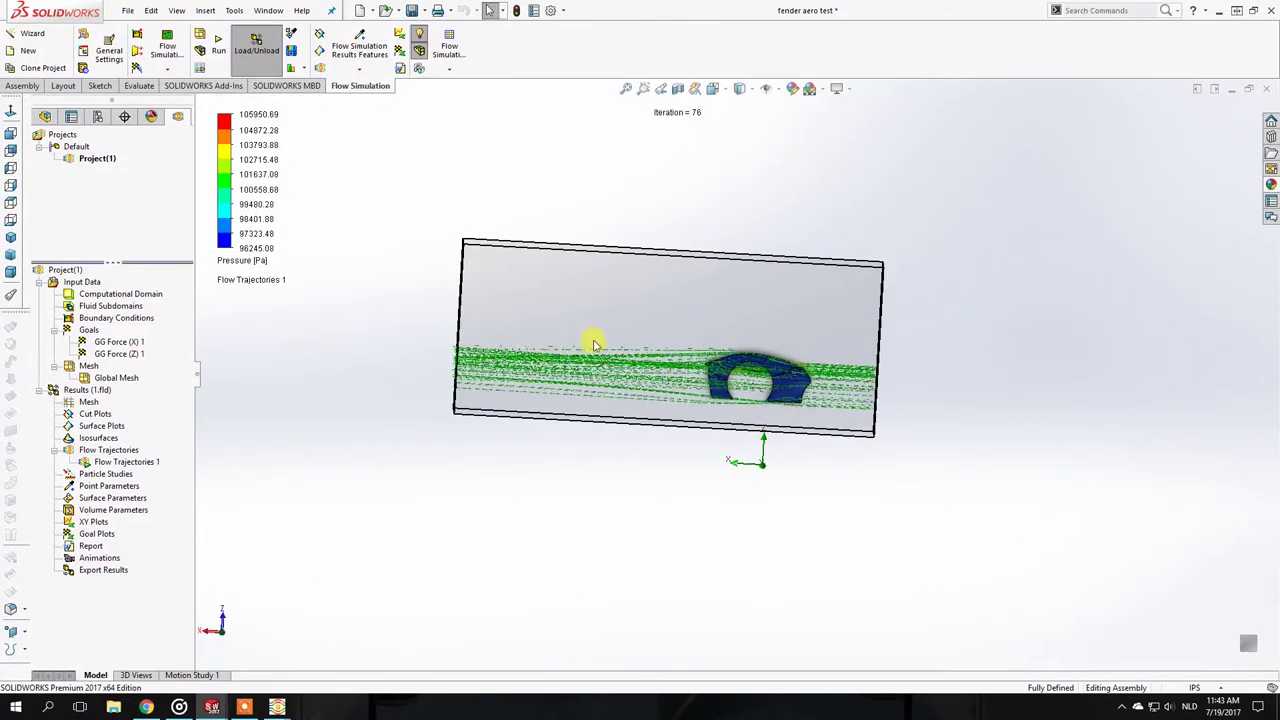
Examine the animated flow from the fender's inner side, comparing the stream above the vent with the wake behind the trailing edge.
middle_click_drag(535, 297, 449, 463)
scroll(560, 410, "up", 4)
scroll(706, 411, "down", 5)
scroll(686, 363, "down", 5)
middle_click_drag(749, 347, 742, 253)
scroll(783, 460, "up", 5)
scroll(915, 376, "down", 3)
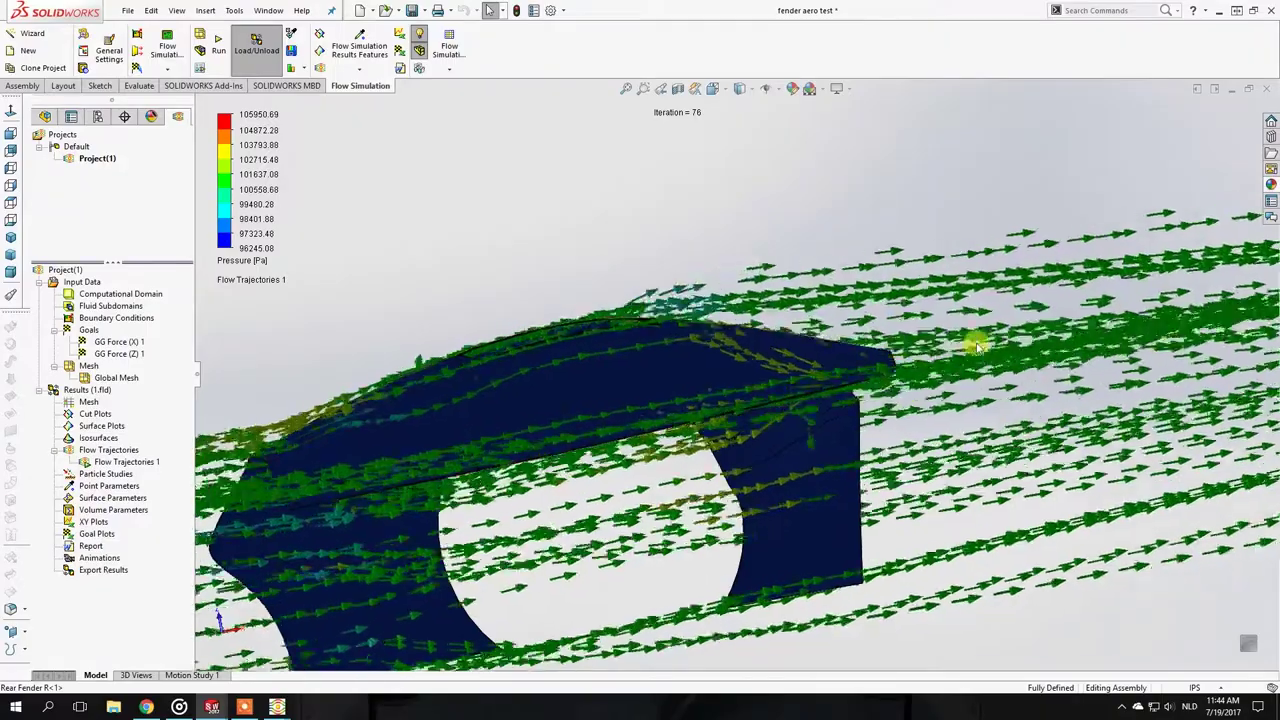
middle_click_drag(852, 362, 880, 400)
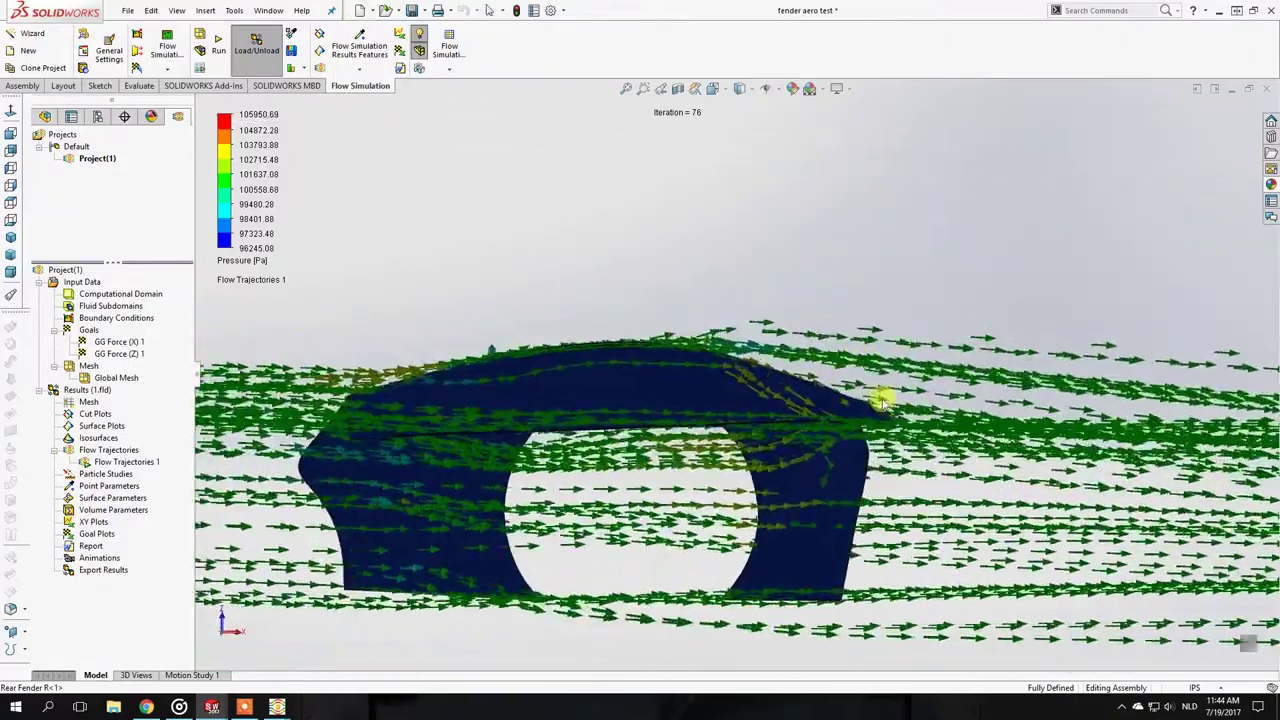
scroll(880, 400, "down", 2)
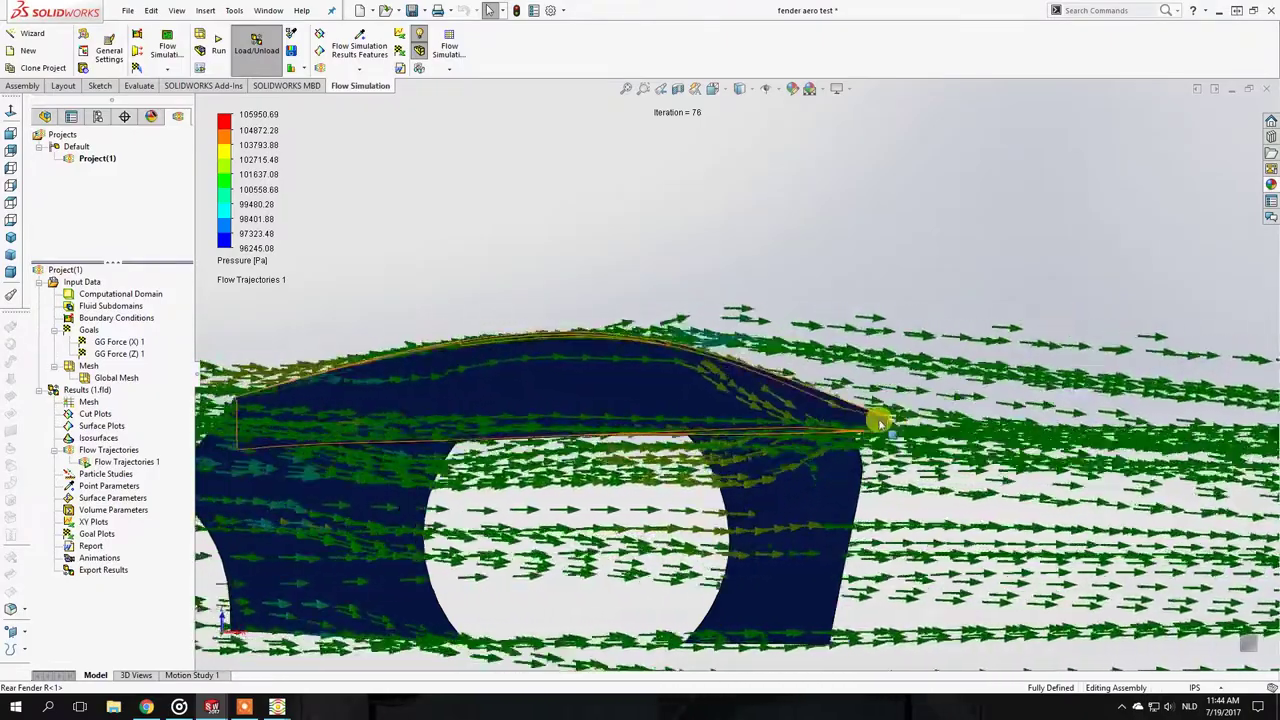
Examine the flow trajectories around the fender with the open vent, from the top side and the inner side out to the full domain.
scroll(880, 423, "up", 4)
middle_click_drag(771, 429, 731, 507)
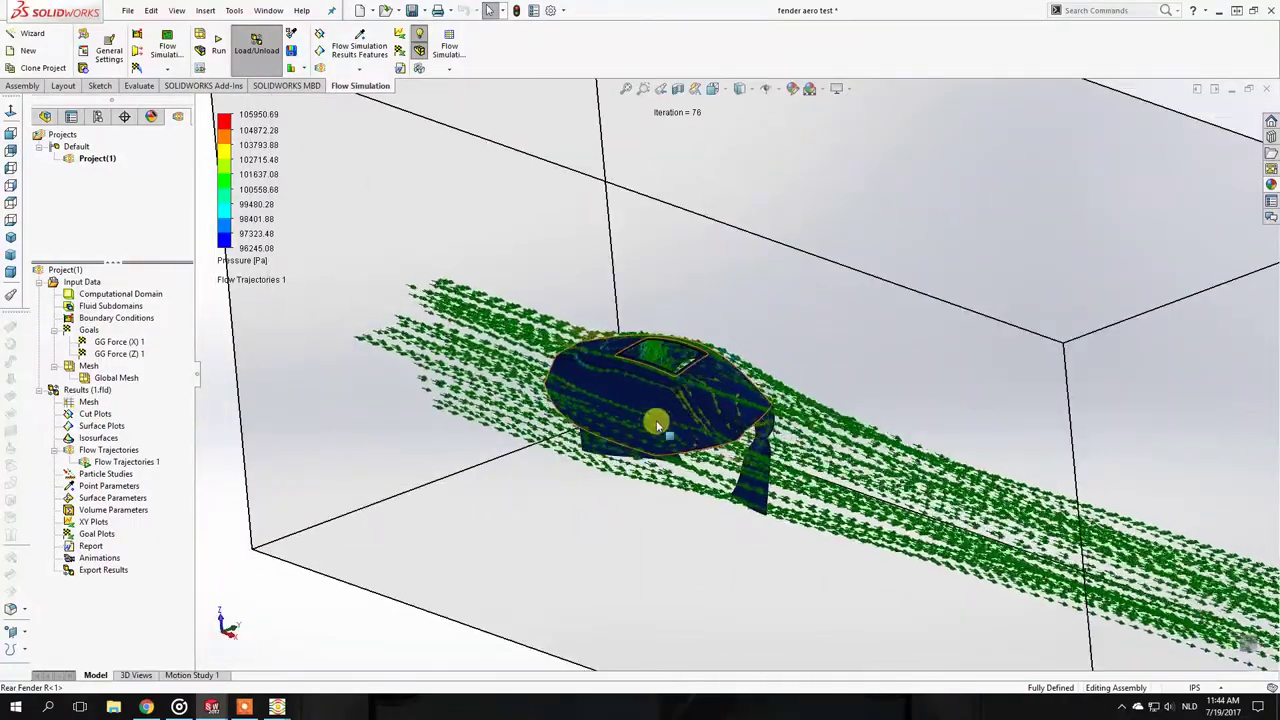
middle_click_drag(620, 404, 448, 362)
scroll(448, 362, "up", 4)
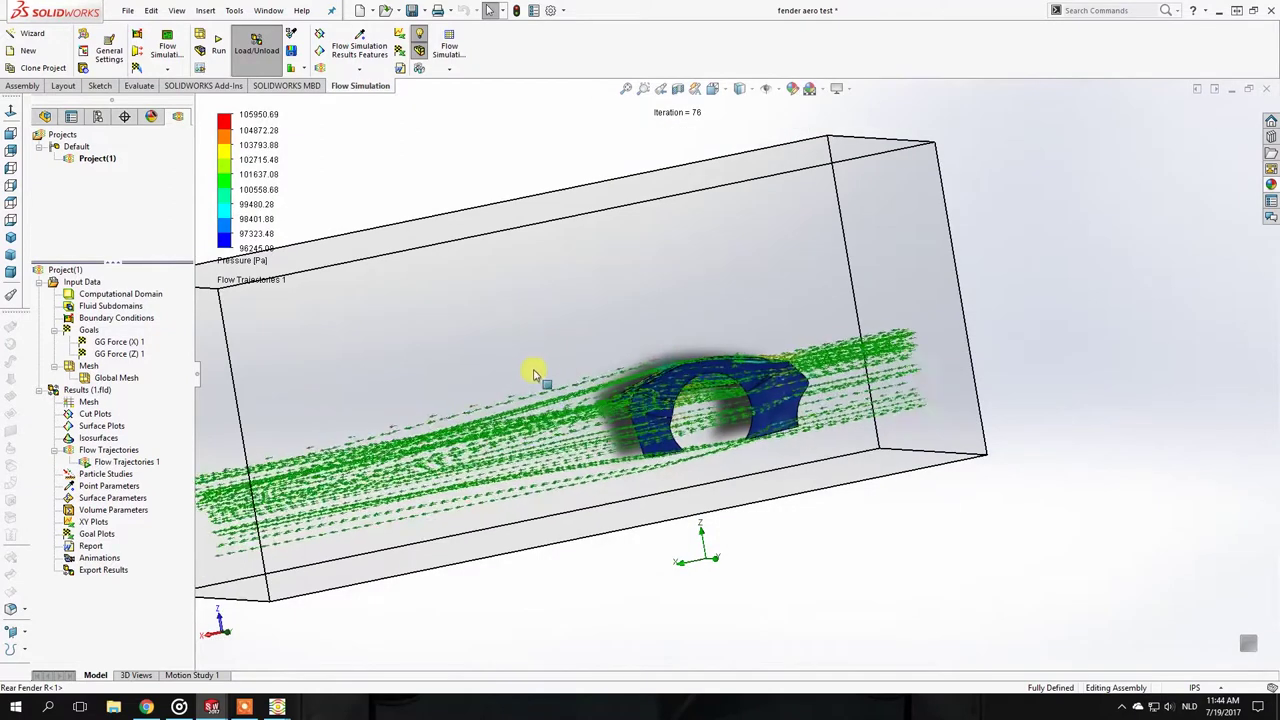
middle_click_drag(558, 376, 576, 411)
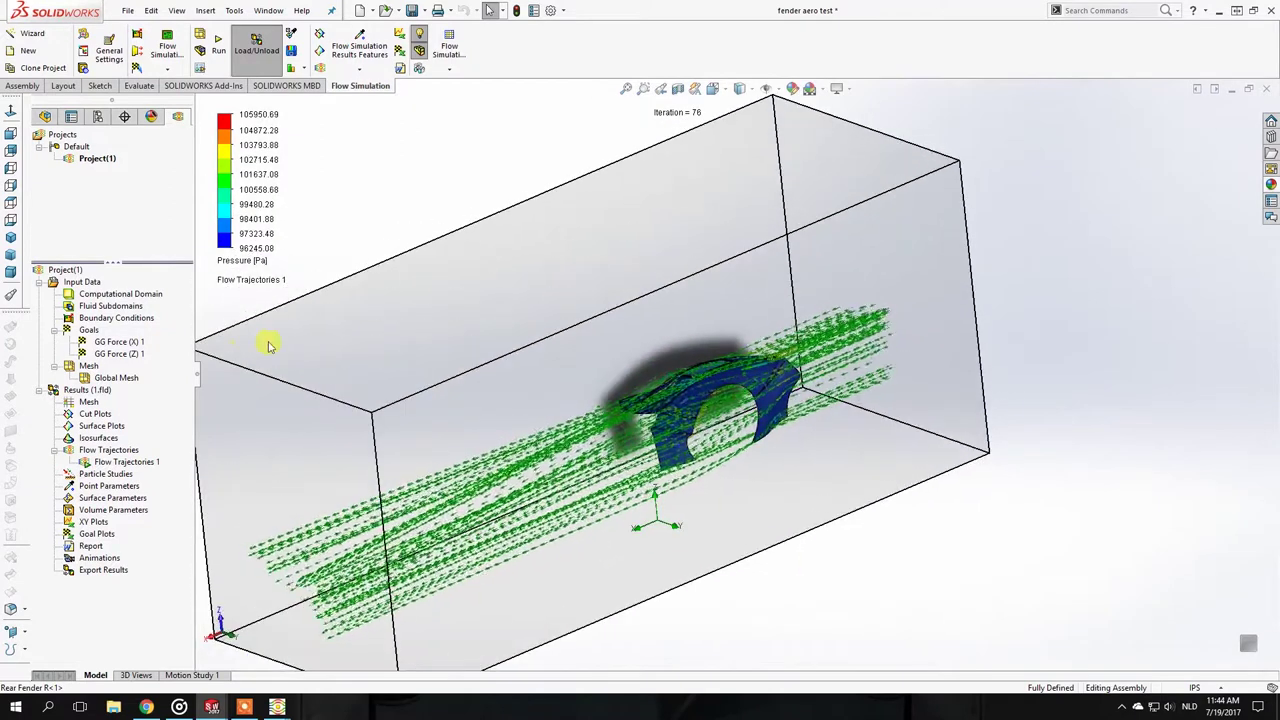
Unsuppress the fender vent rears component in the assembly and decline resetting the computational domain.
left_click(46, 117)
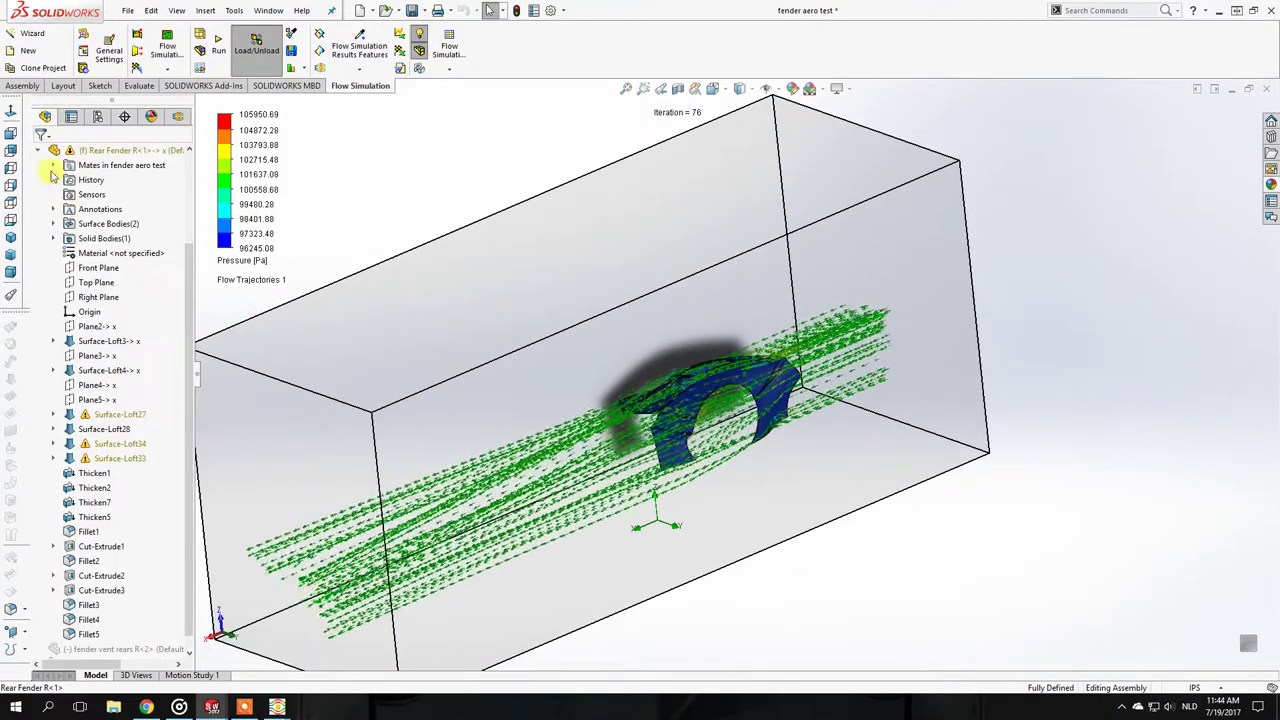
left_click(42, 151)
right_click(95, 287)
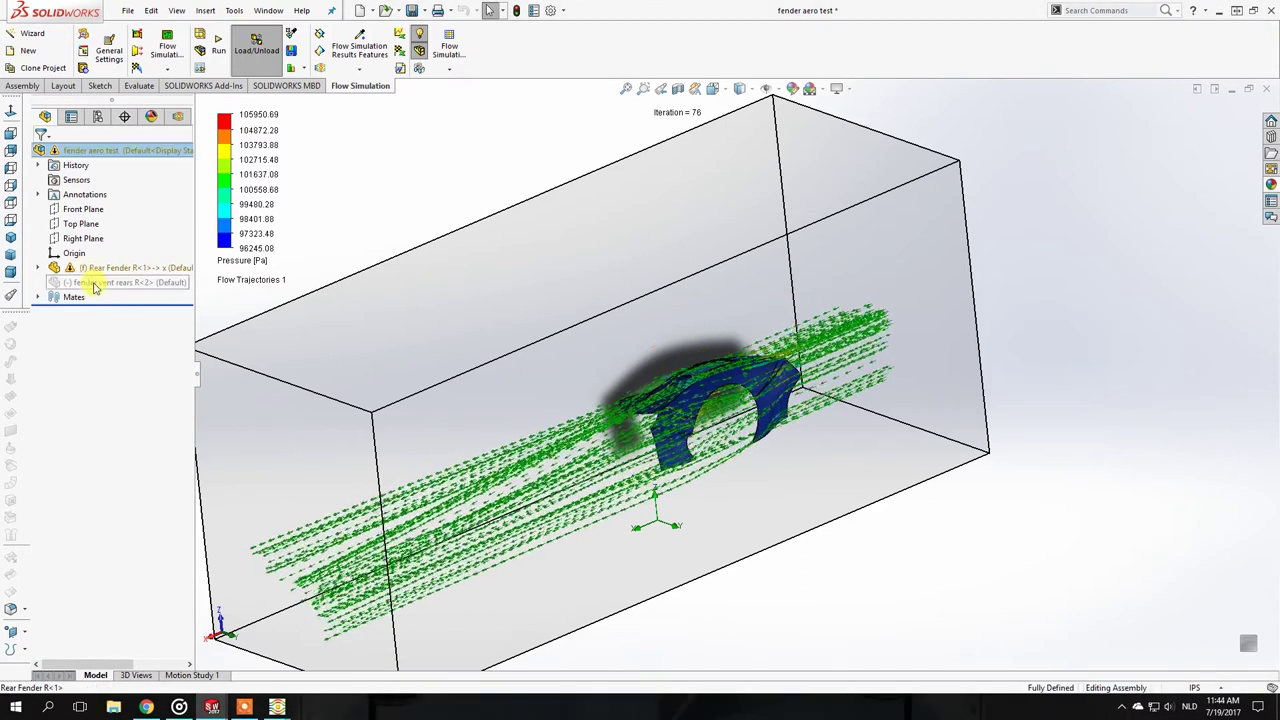
right_click(90, 282)
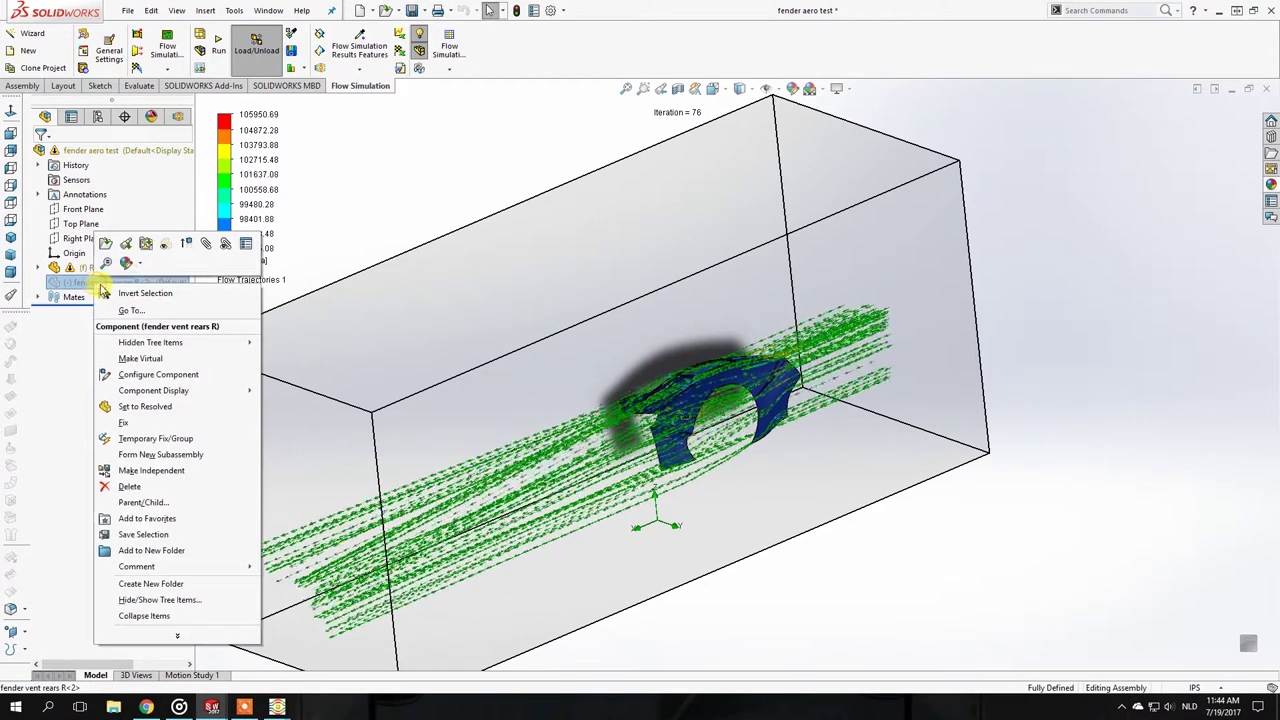
left_click(186, 247)
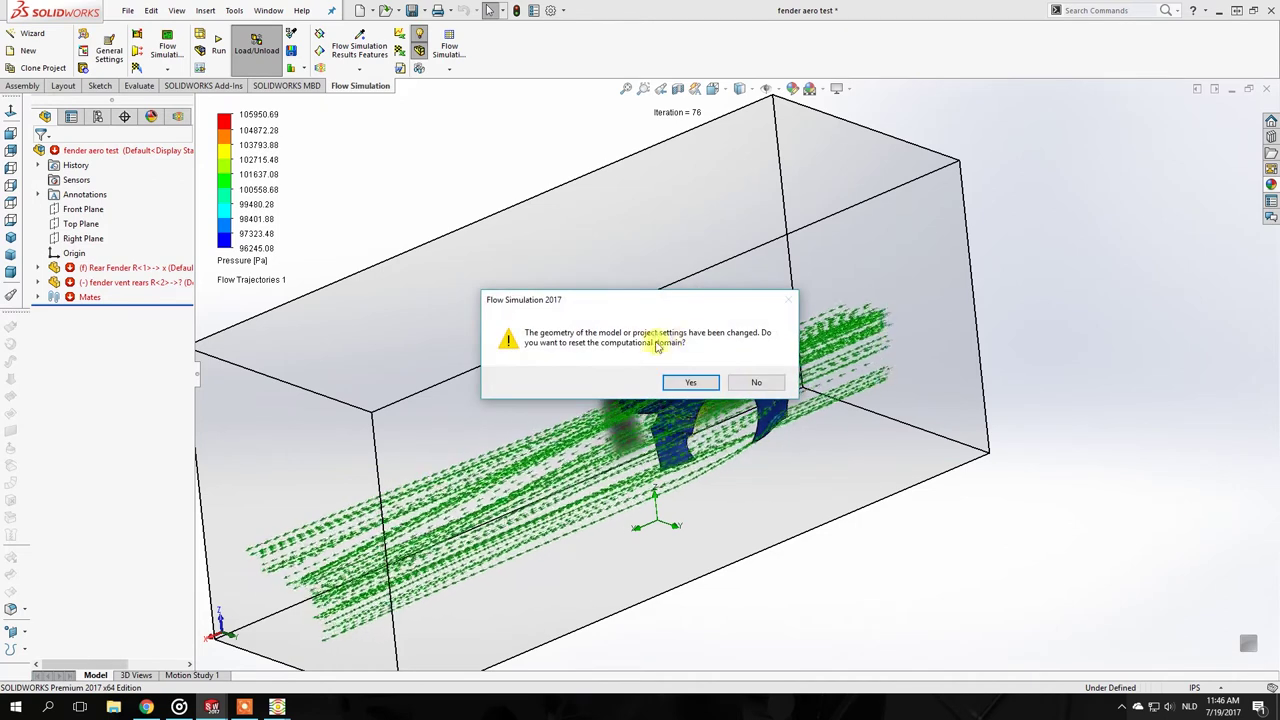
left_click(748, 386)
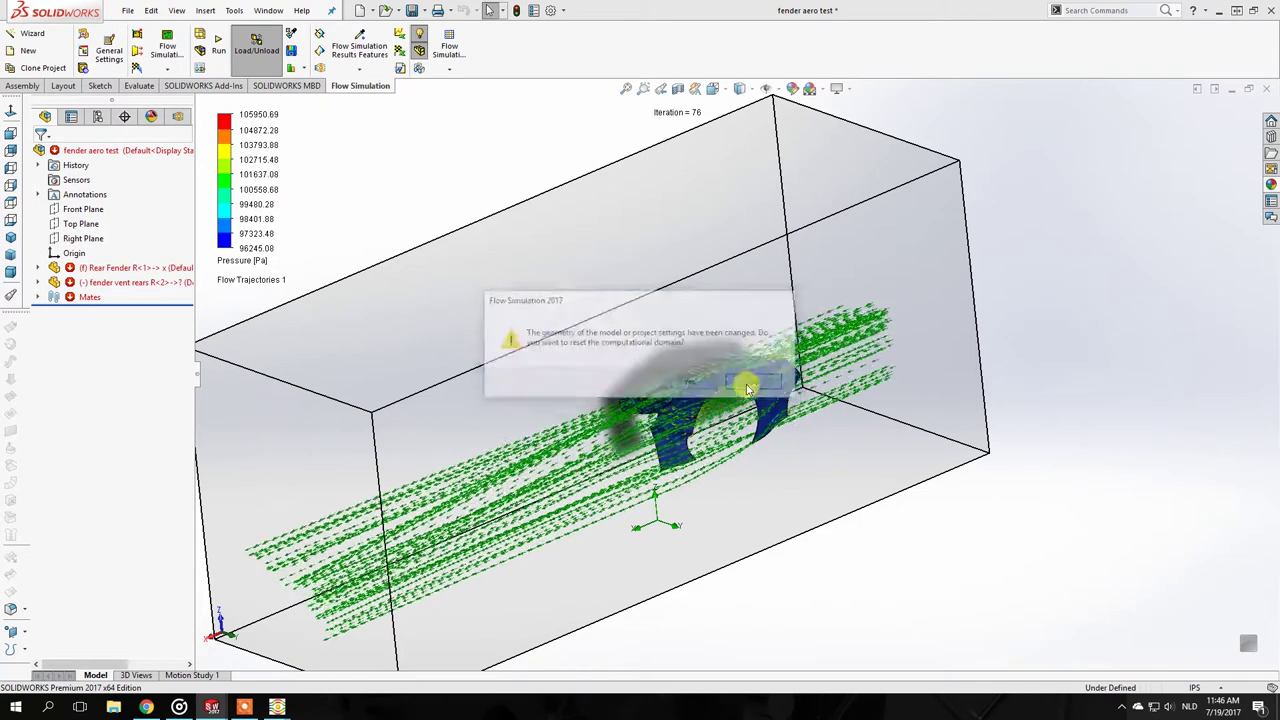
left_click(700, 406)
Inspect how the louvred vent insert fits in the fender opening, including the gap and hole at its pointed corner.
middle_click_drag(695, 408, 690, 377)
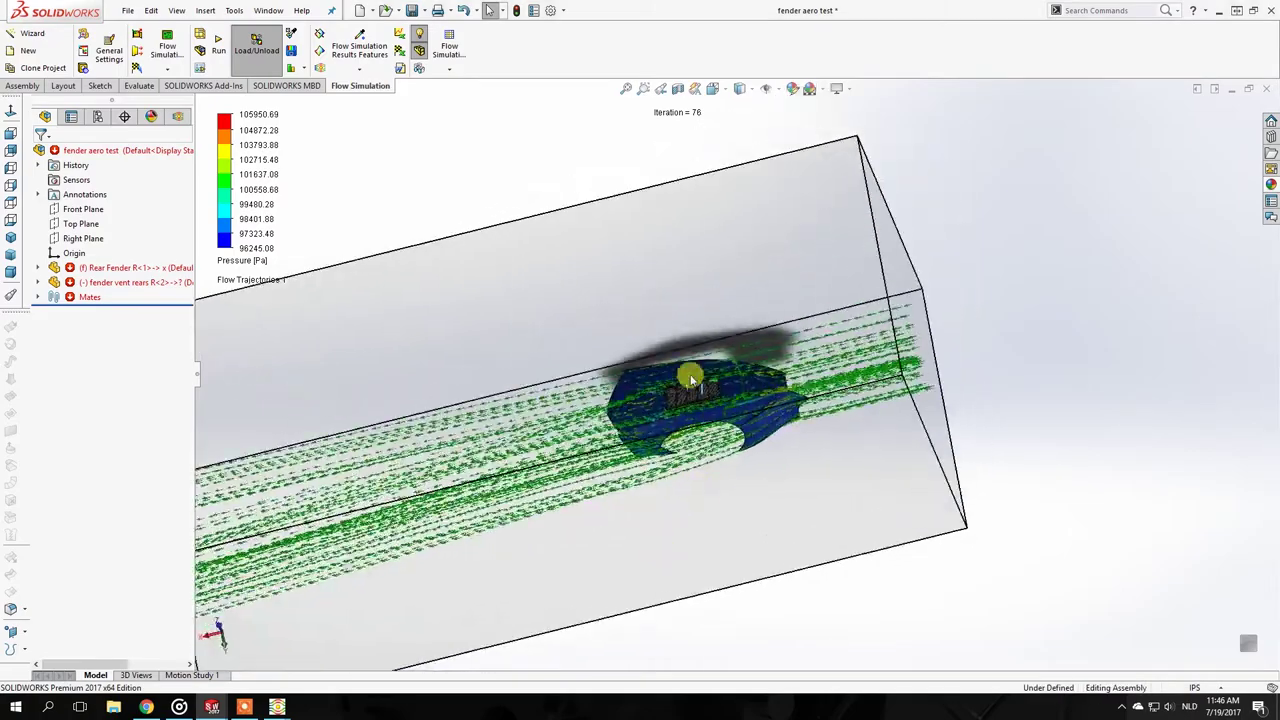
scroll(690, 377, "down", 10)
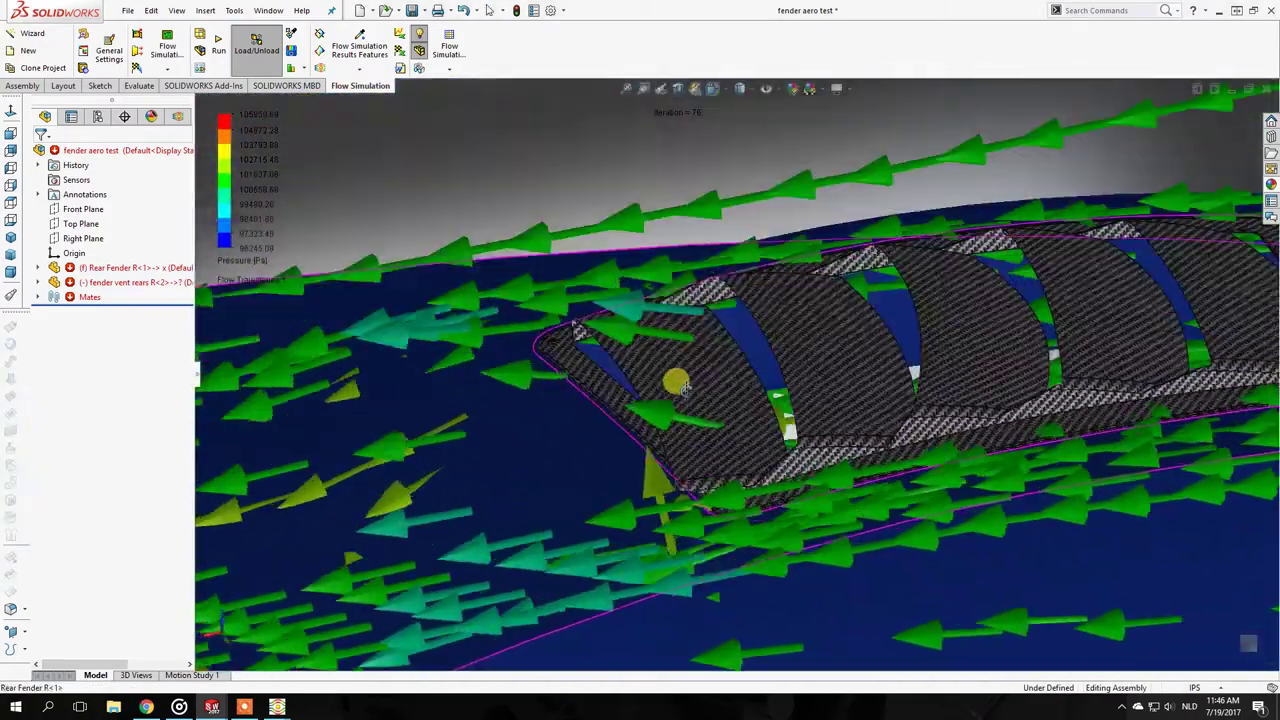
middle_click_drag(677, 377, 437, 323)
scroll(729, 374, "down", 8)
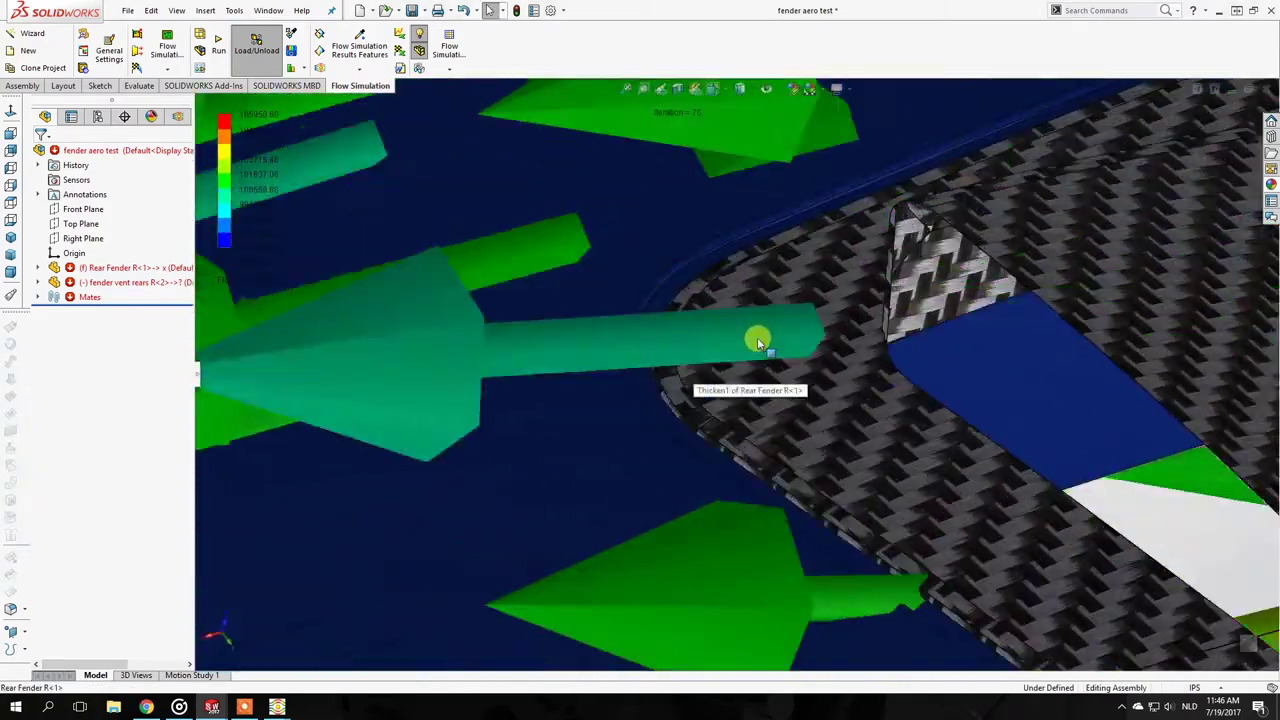
scroll(737, 320, "down", 8)
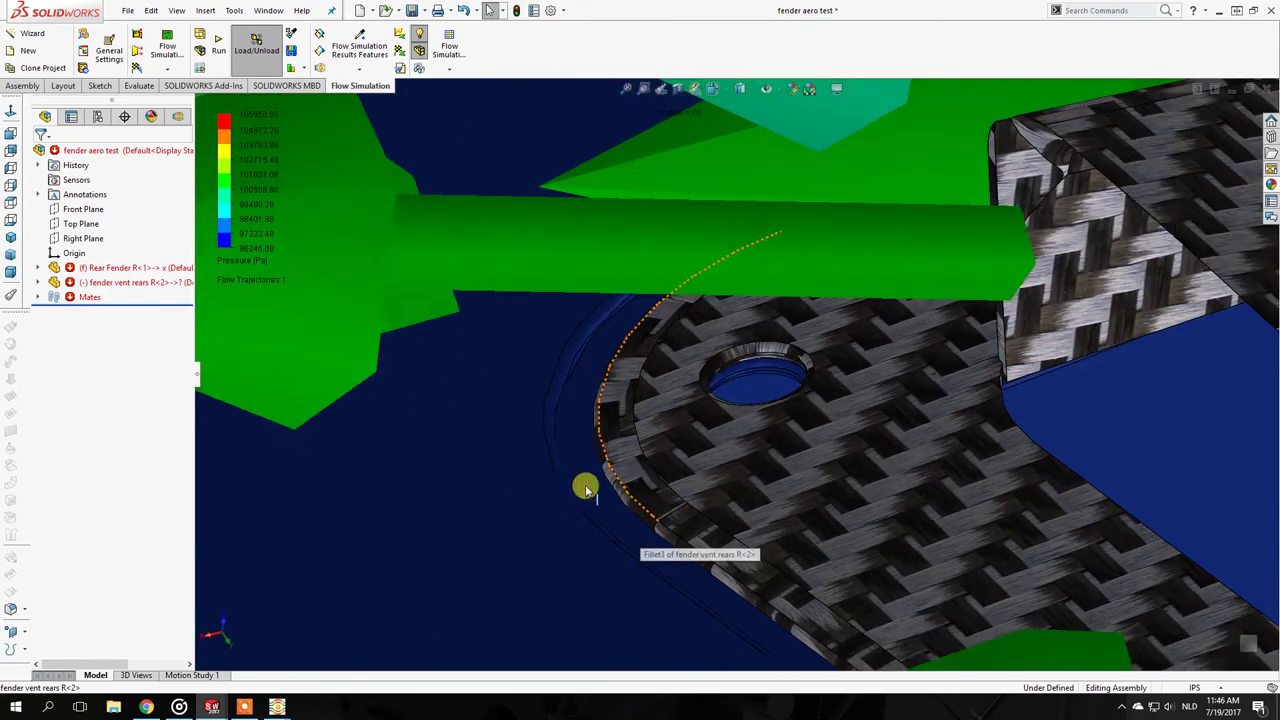
scroll(586, 487, "up", 5)
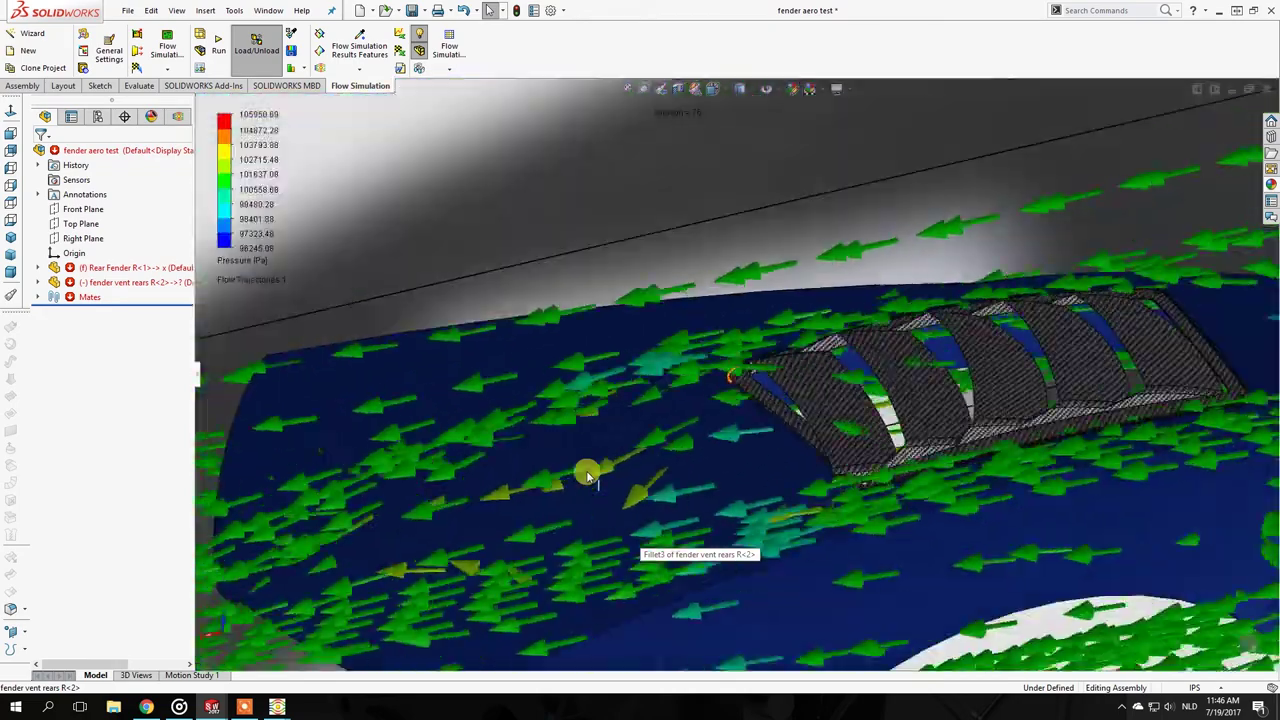
scroll(586, 465, "up", 5)
middle_click_drag(586, 460, 809, 409)
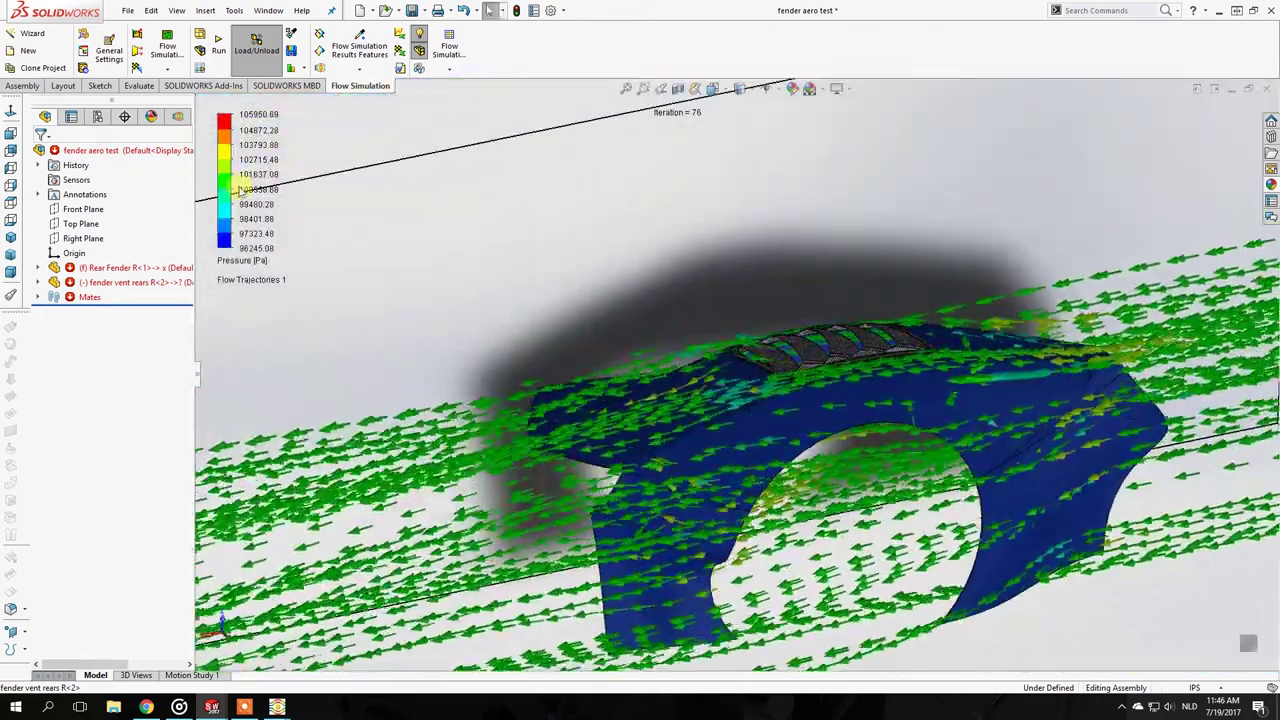
Run a new calculation of Project(1) with the vent insert in place, with Solve and Load results enabled.
scroll(809, 383, "up", 3)
middle_click_drag(809, 383, 606, 286)
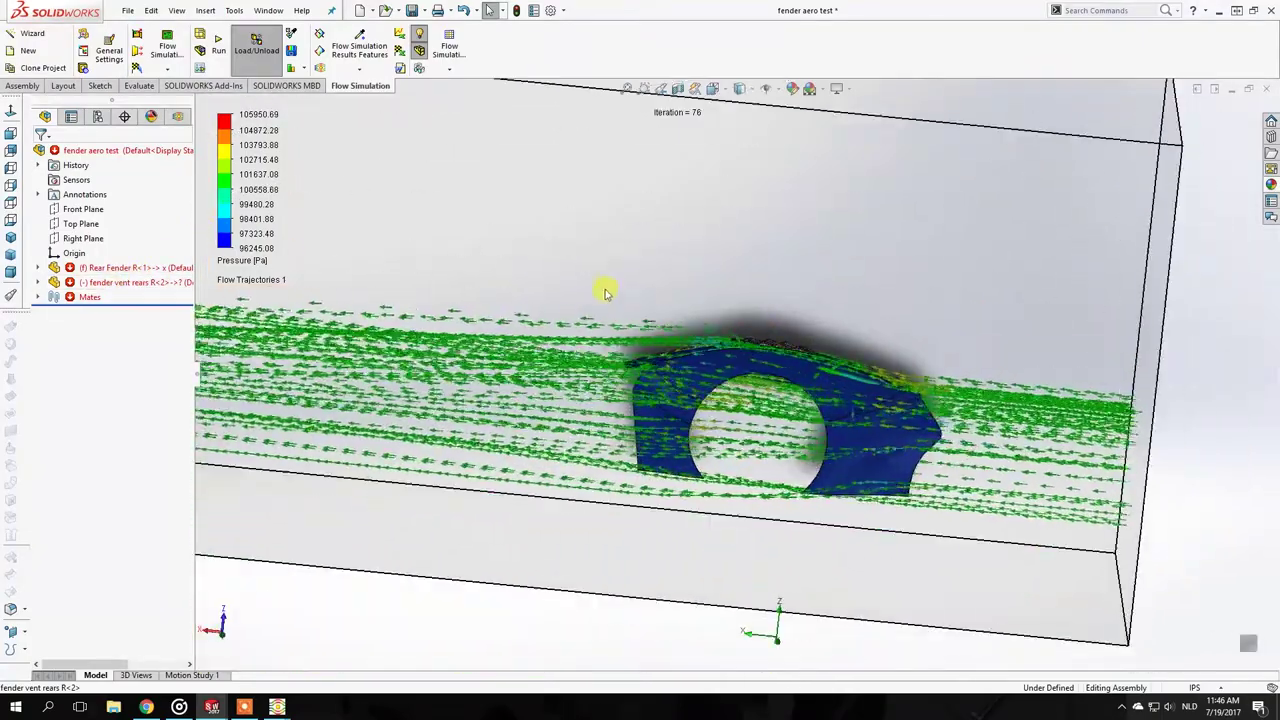
left_click(178, 118)
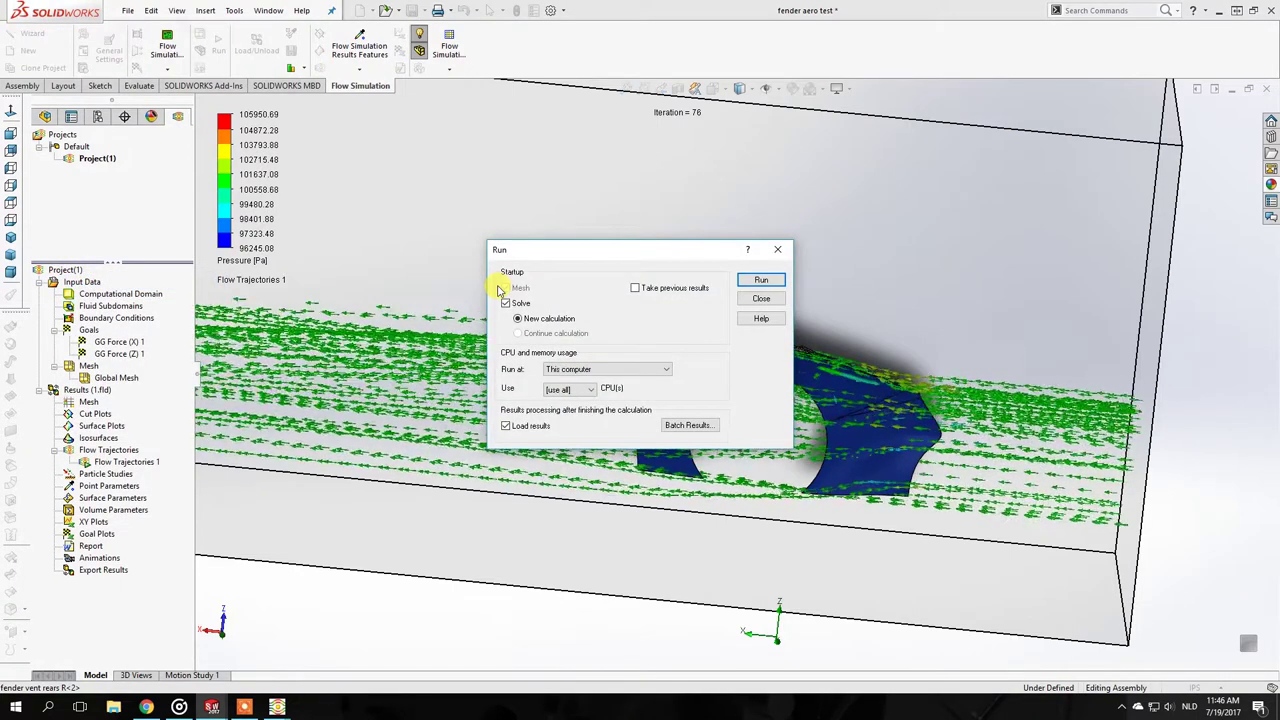
left_click(758, 280)
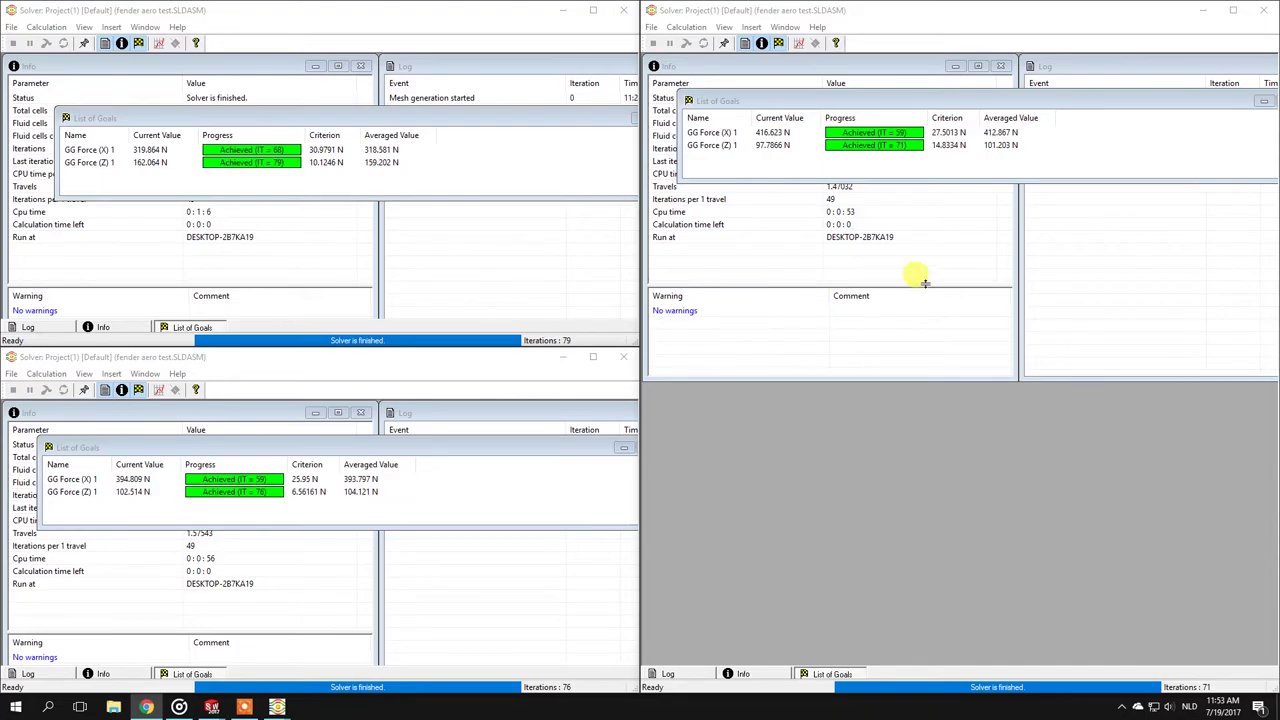
Compare the GG Force (X) 1 and GG Force (Z) 1 goals of the open-vent run with those of the vent-insert run.
left_click(374, 195)
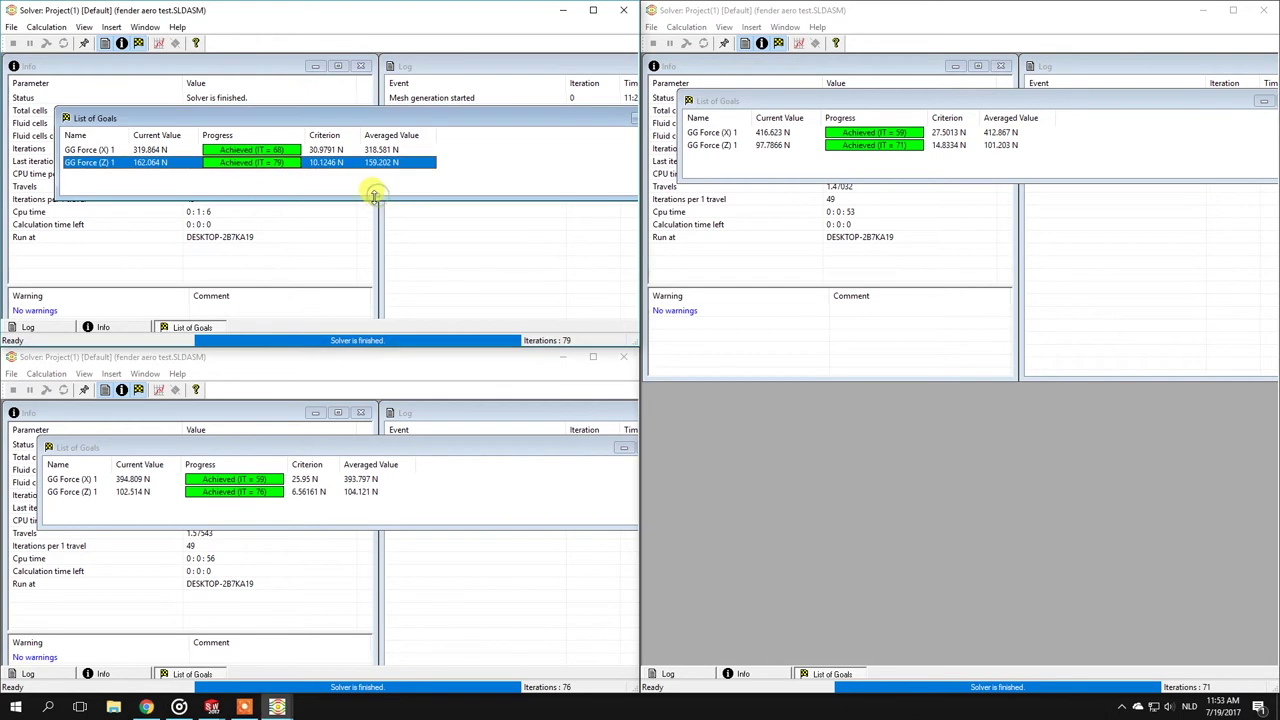
left_click(288, 479)
left_click(936, 130)
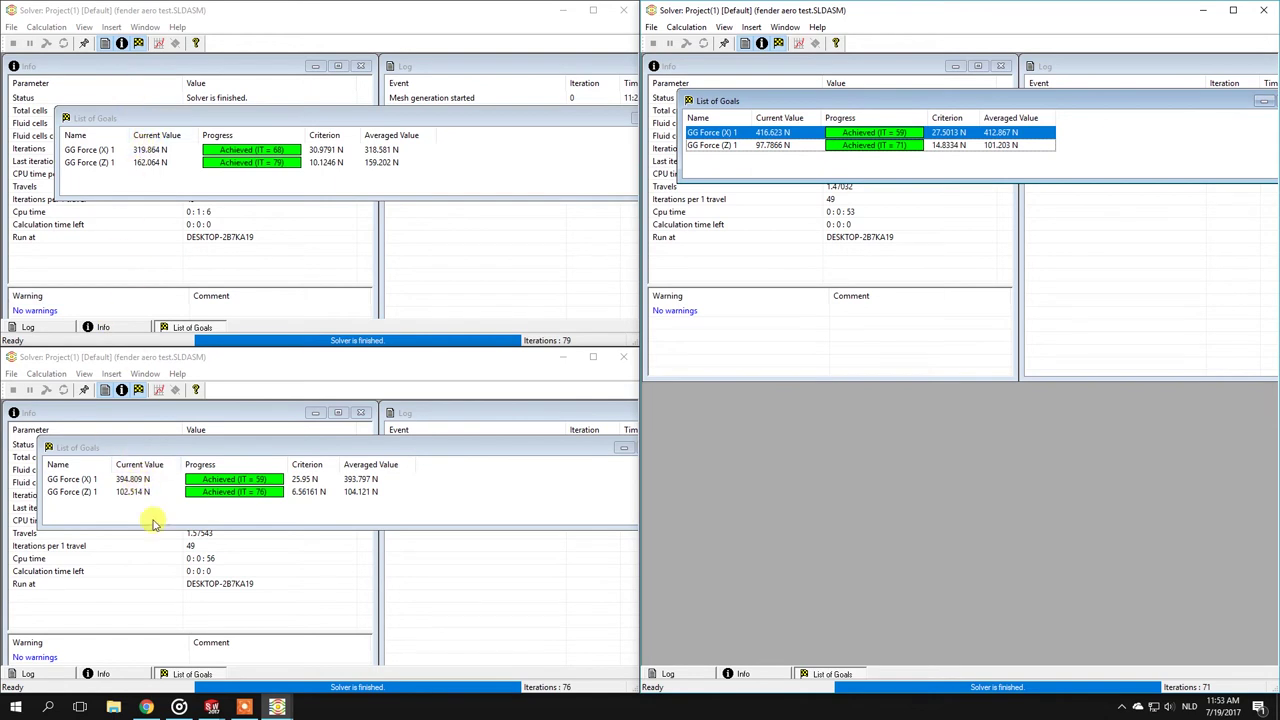
left_click(125, 491)
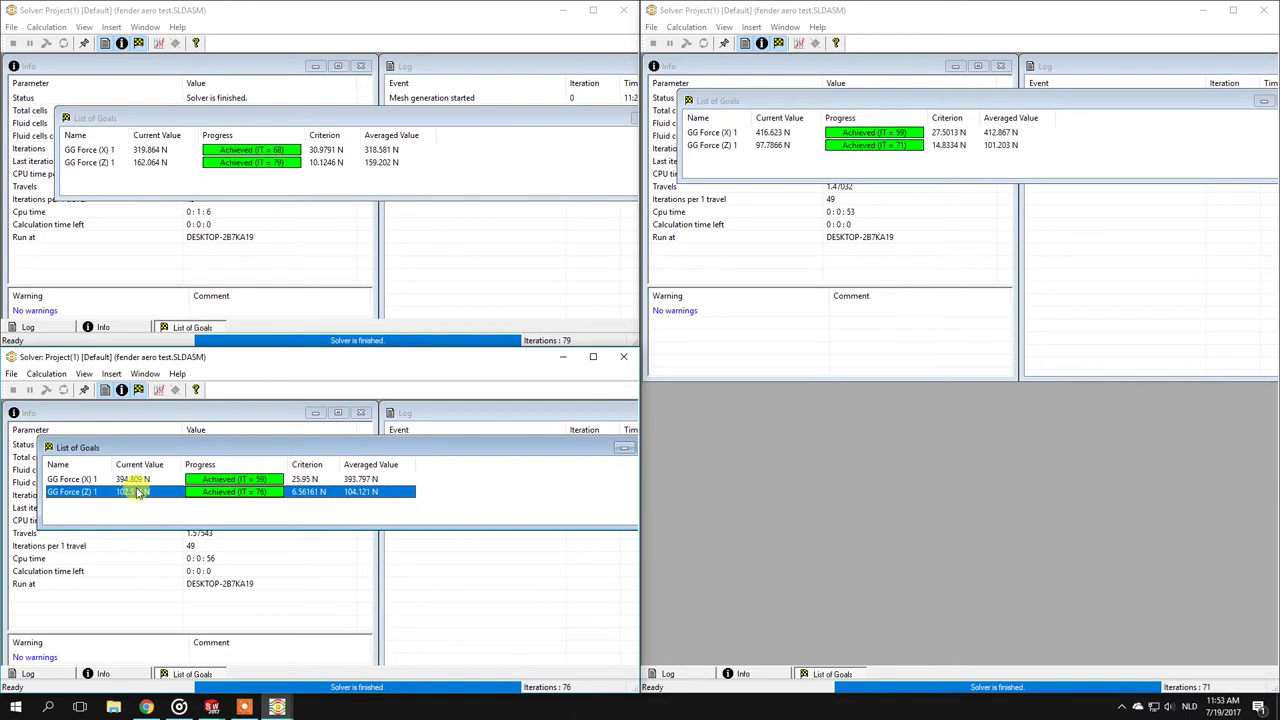
left_click(129, 480)
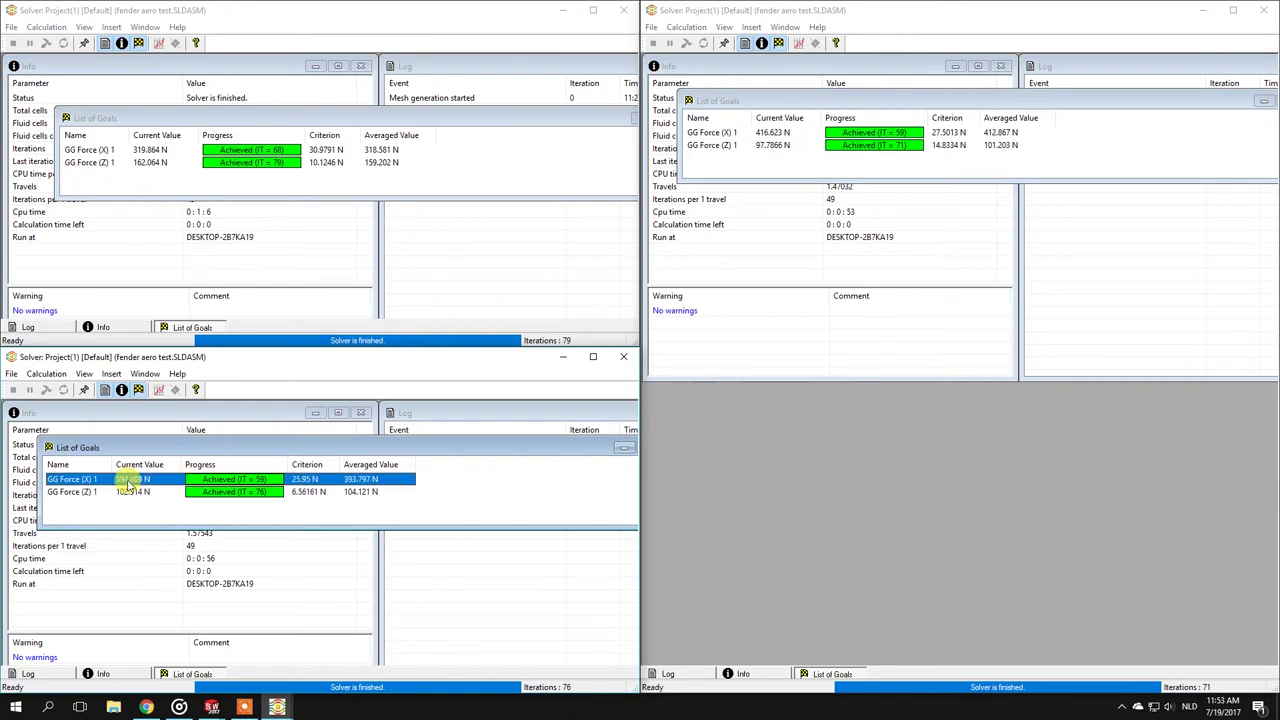
left_click(780, 132)
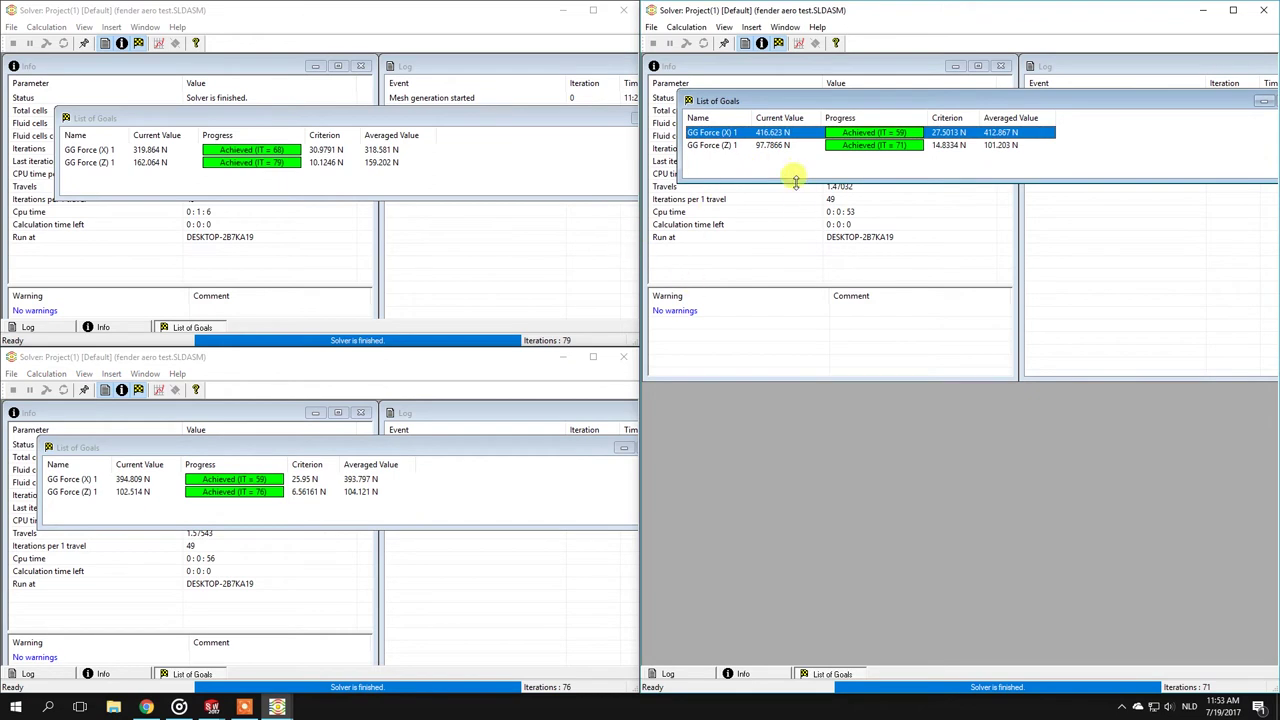
left_click(771, 147)
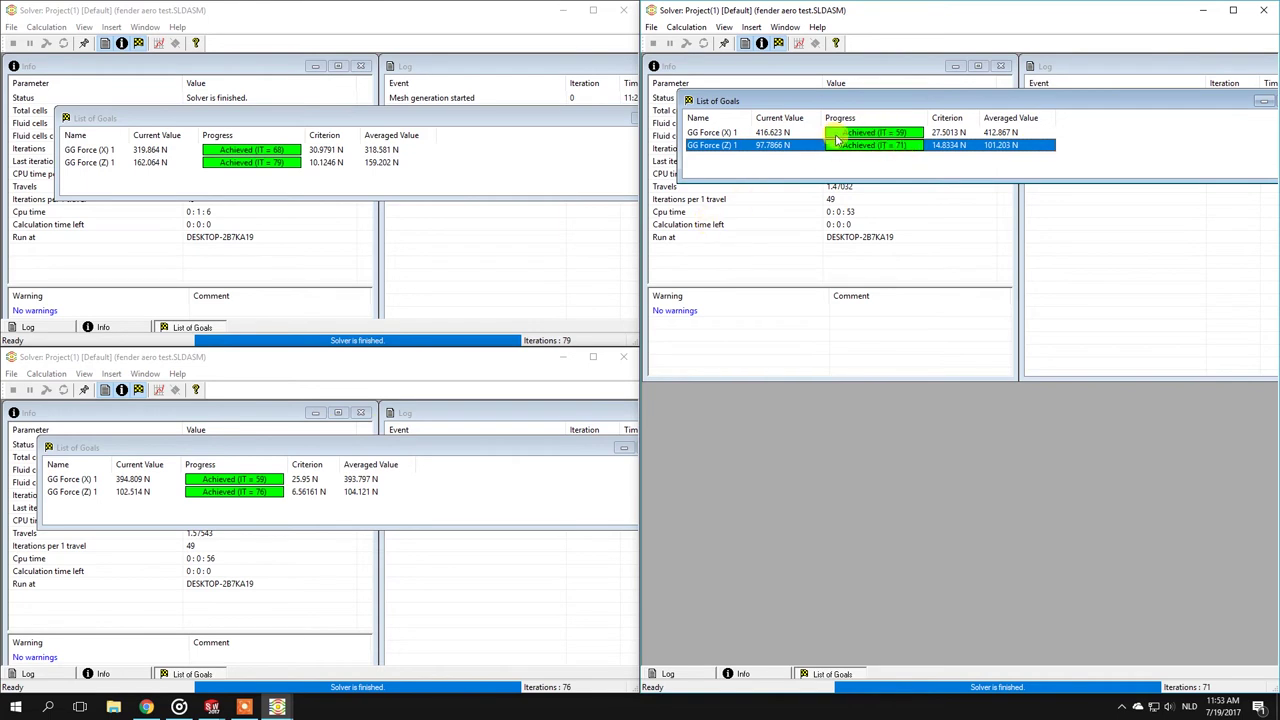
left_click(790, 133)
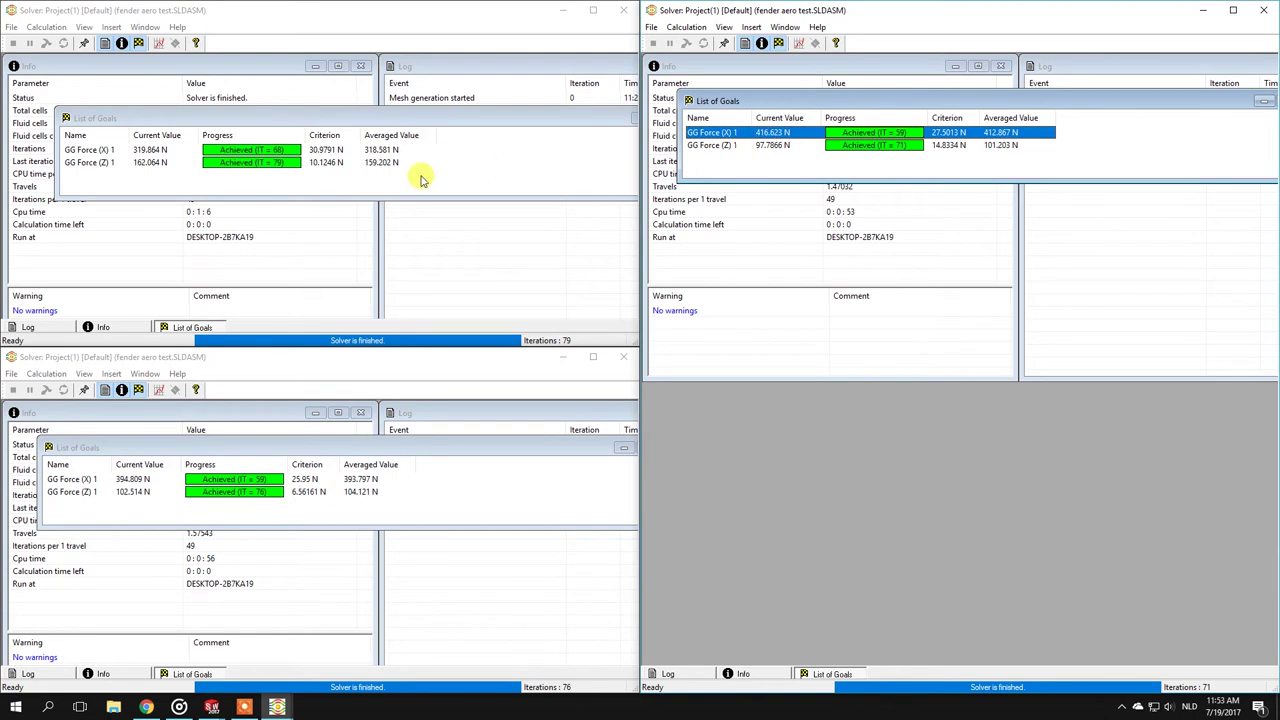
Compare the X and Z force goals of the closed-fender run with those of the open-vent and vent-insert runs.
left_click(368, 163)
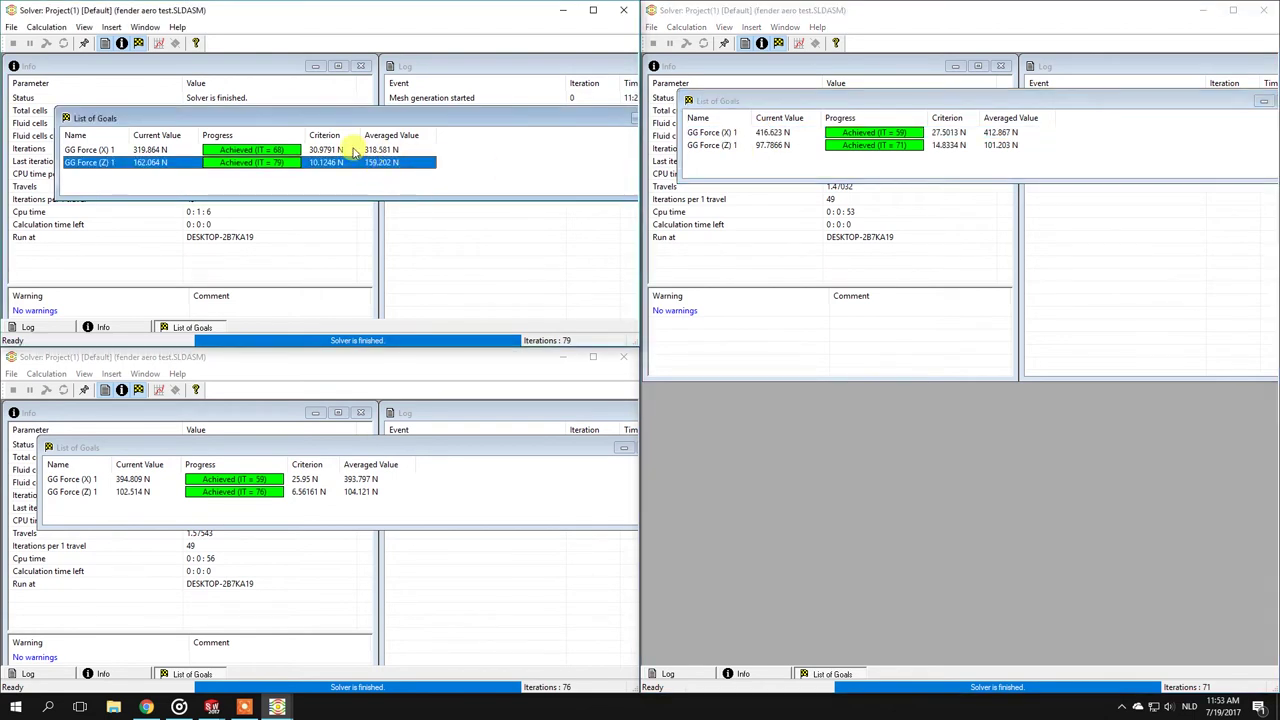
left_click(160, 149)
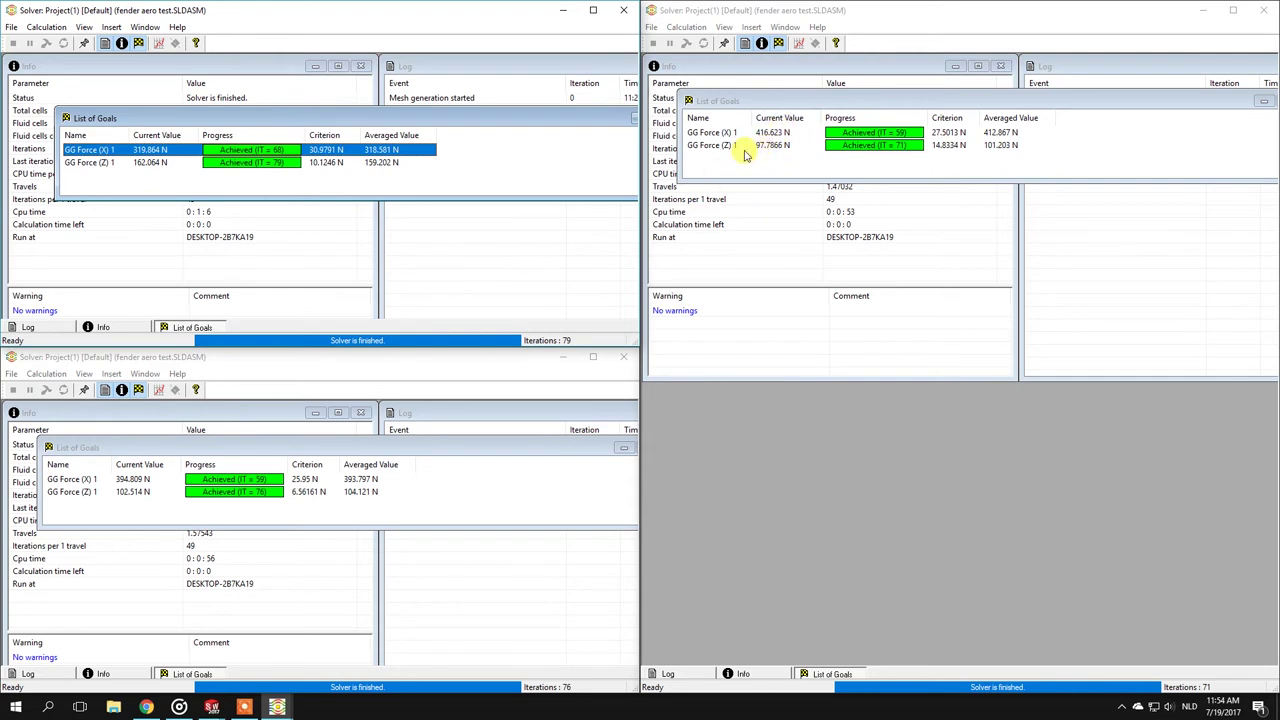
left_click(130, 493)
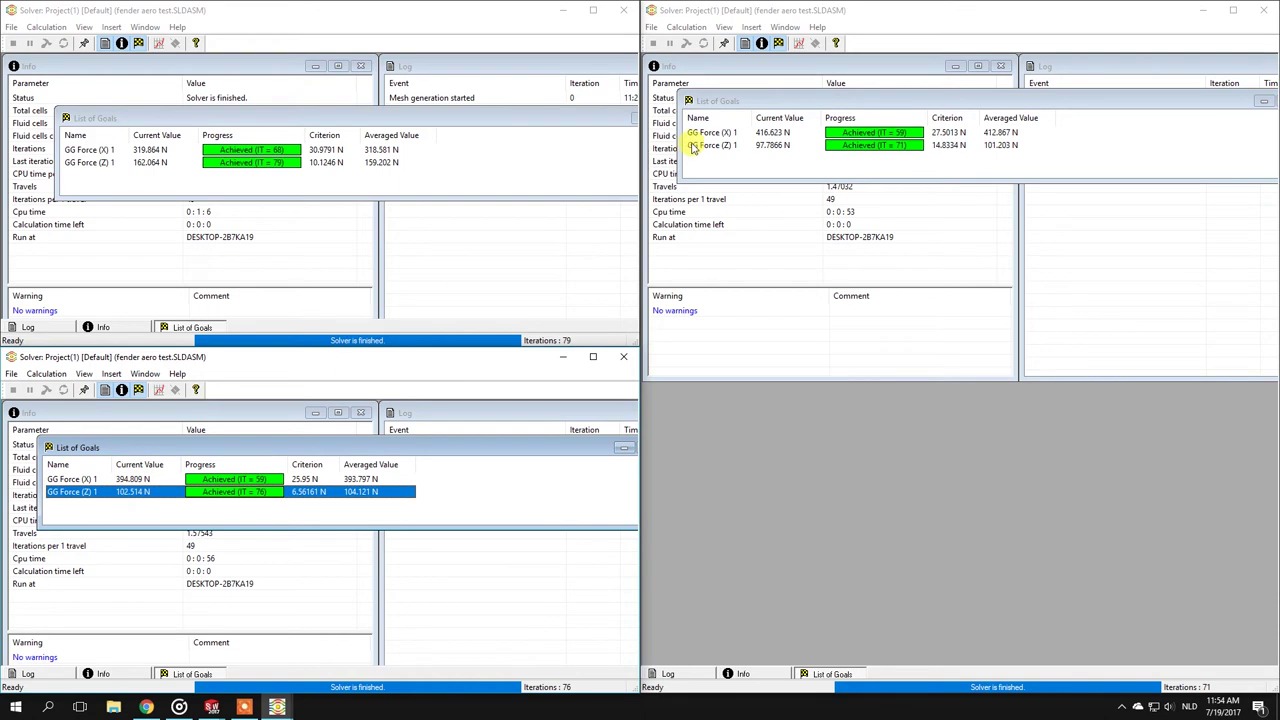
left_click(780, 133)
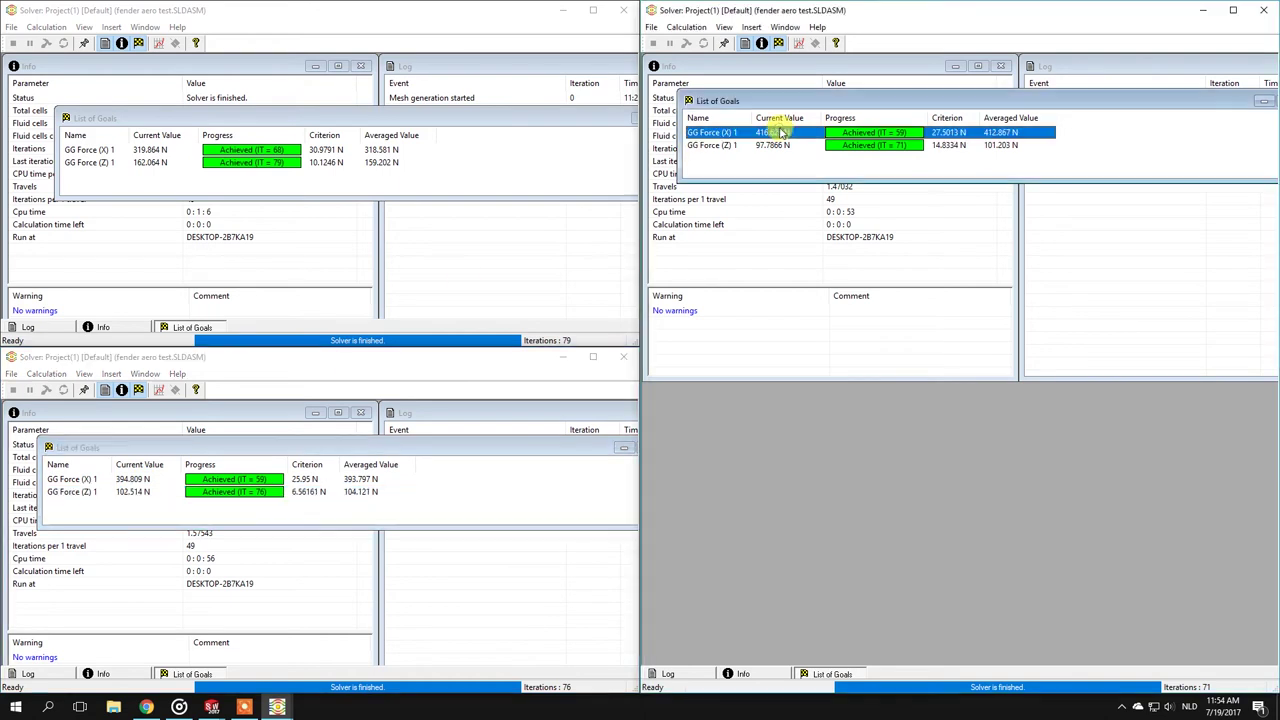
left_click(117, 494)
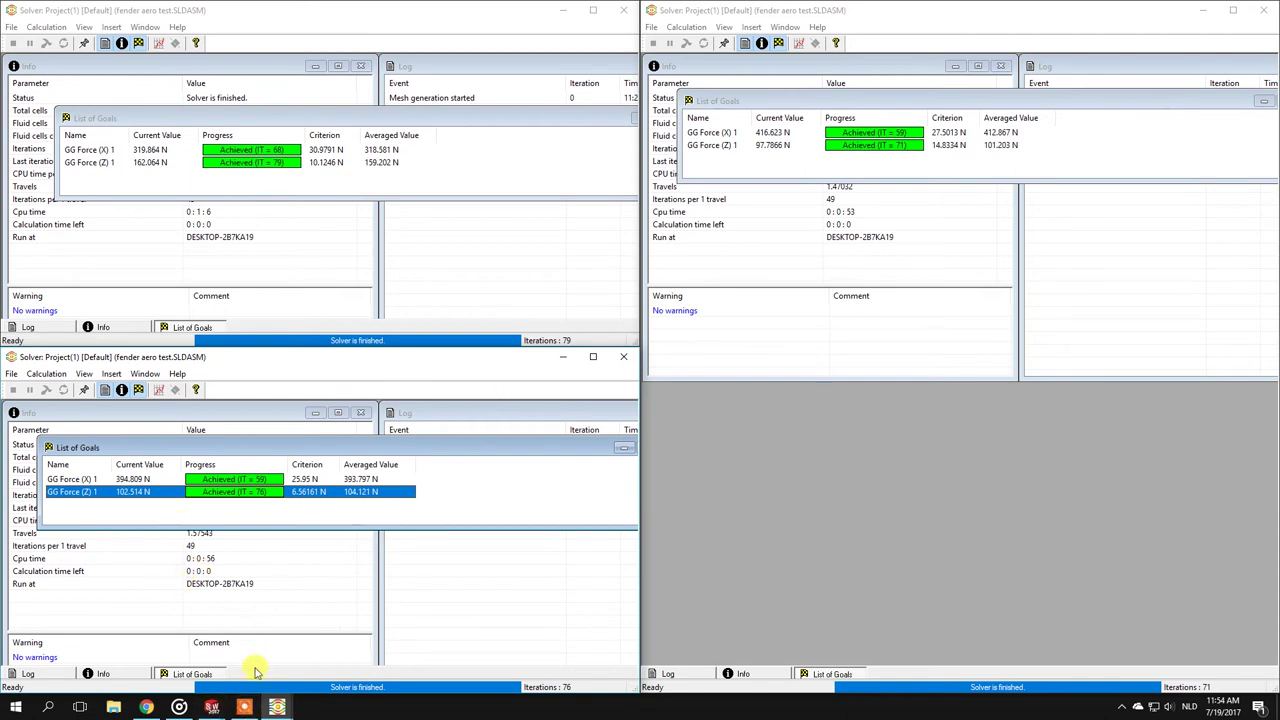
Switch back to SOLIDWORKS and bring the fender aero test assembly to full size in place of the Rear Fender R part.
mouse_move(218, 710)
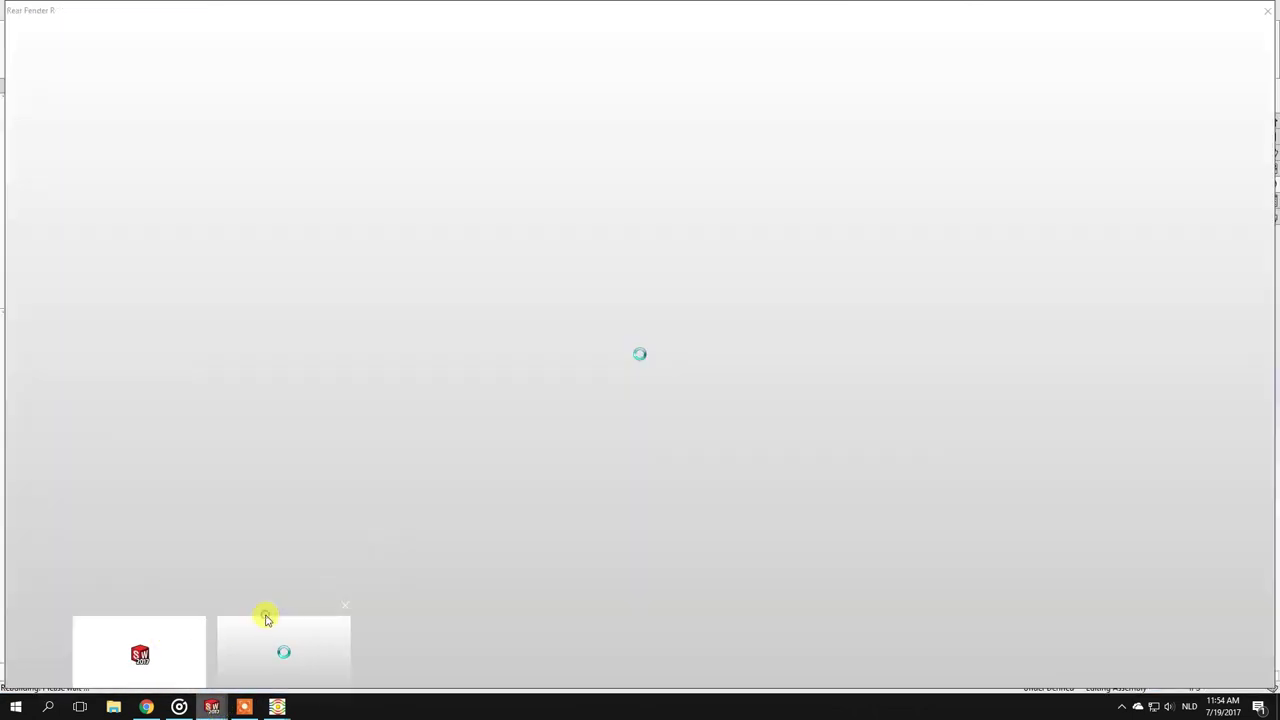
left_click(268, 620)
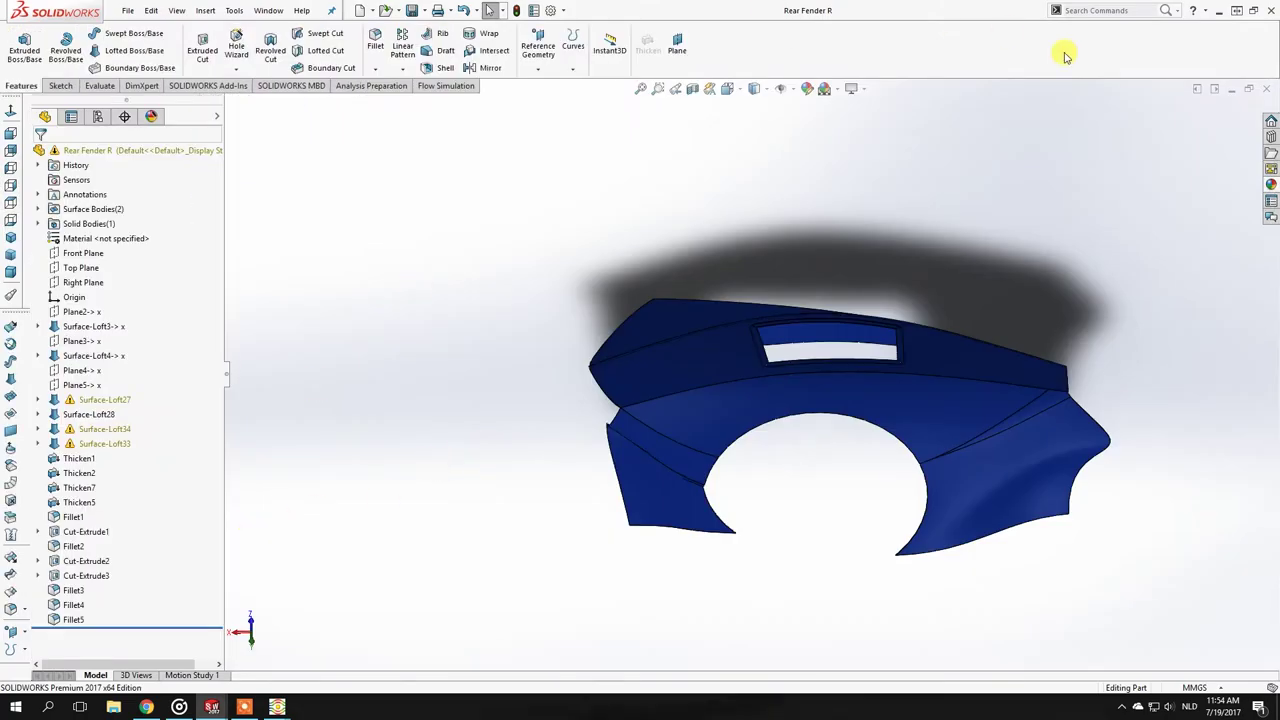
left_click(1228, 88)
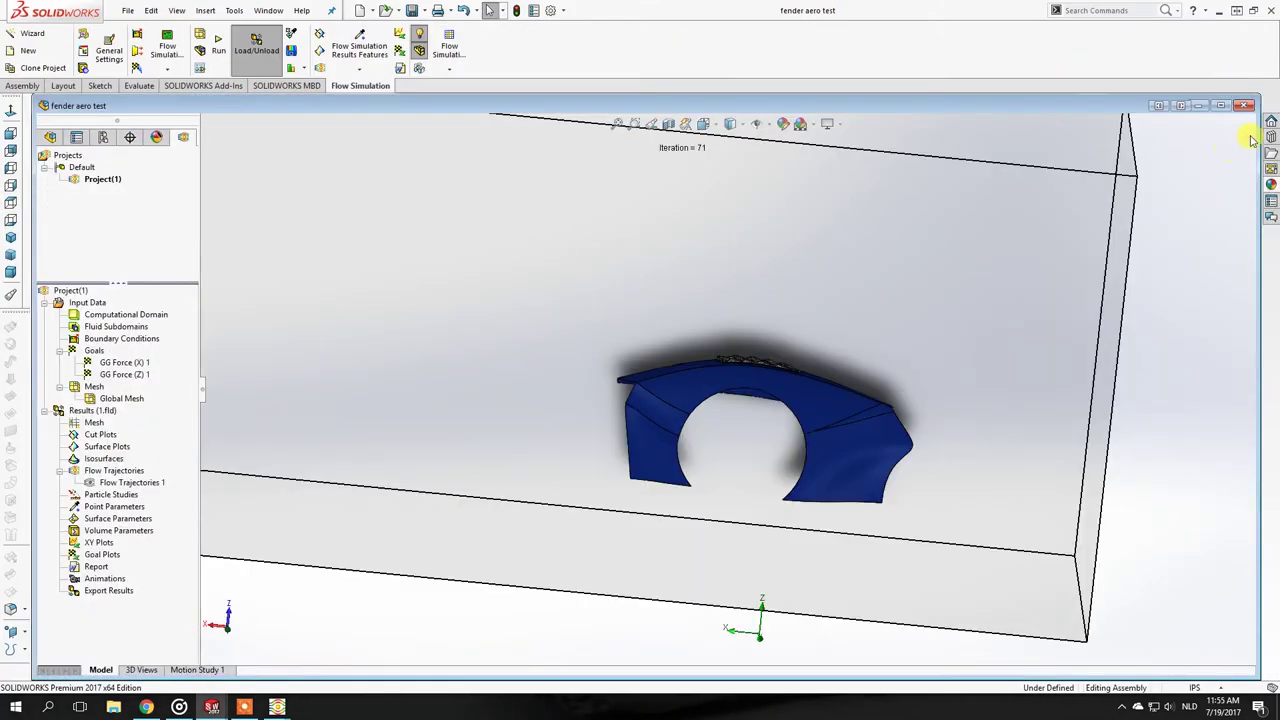
left_click(1220, 106)
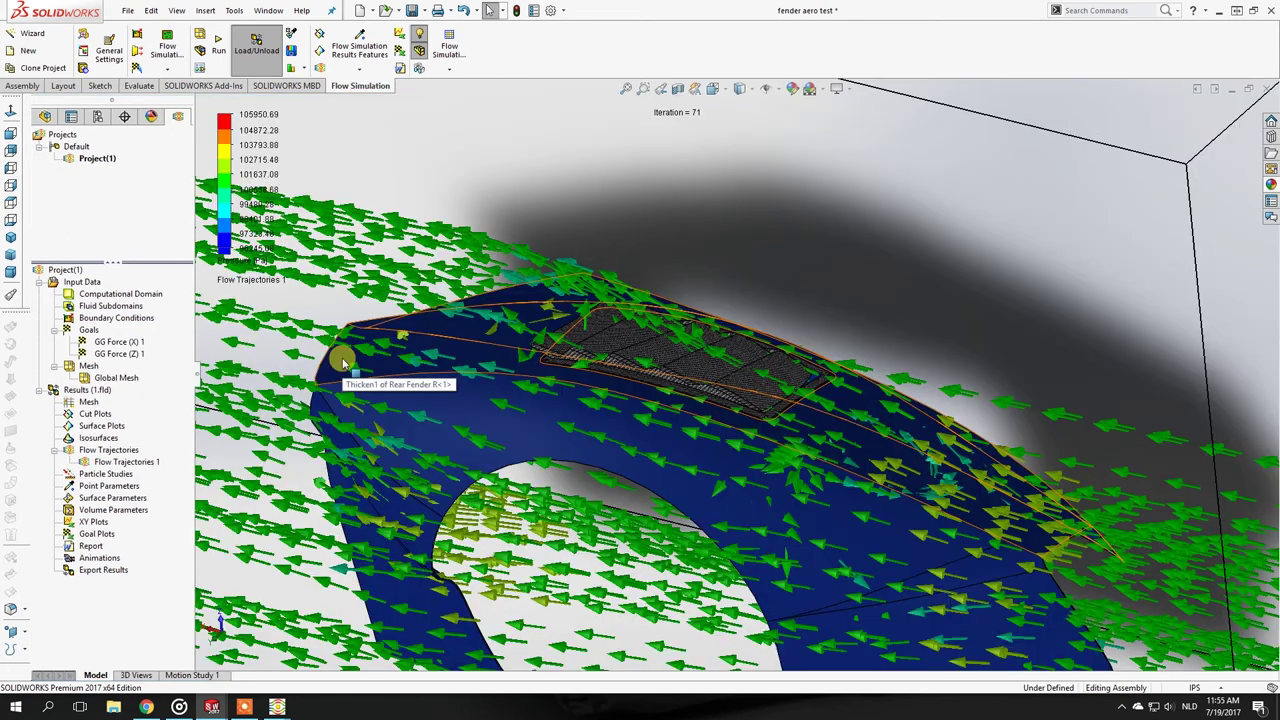
Examine the pressure-coloured flow trajectories over the fender and vent insert from the side and from above.
scroll(551, 366, "up", 5)
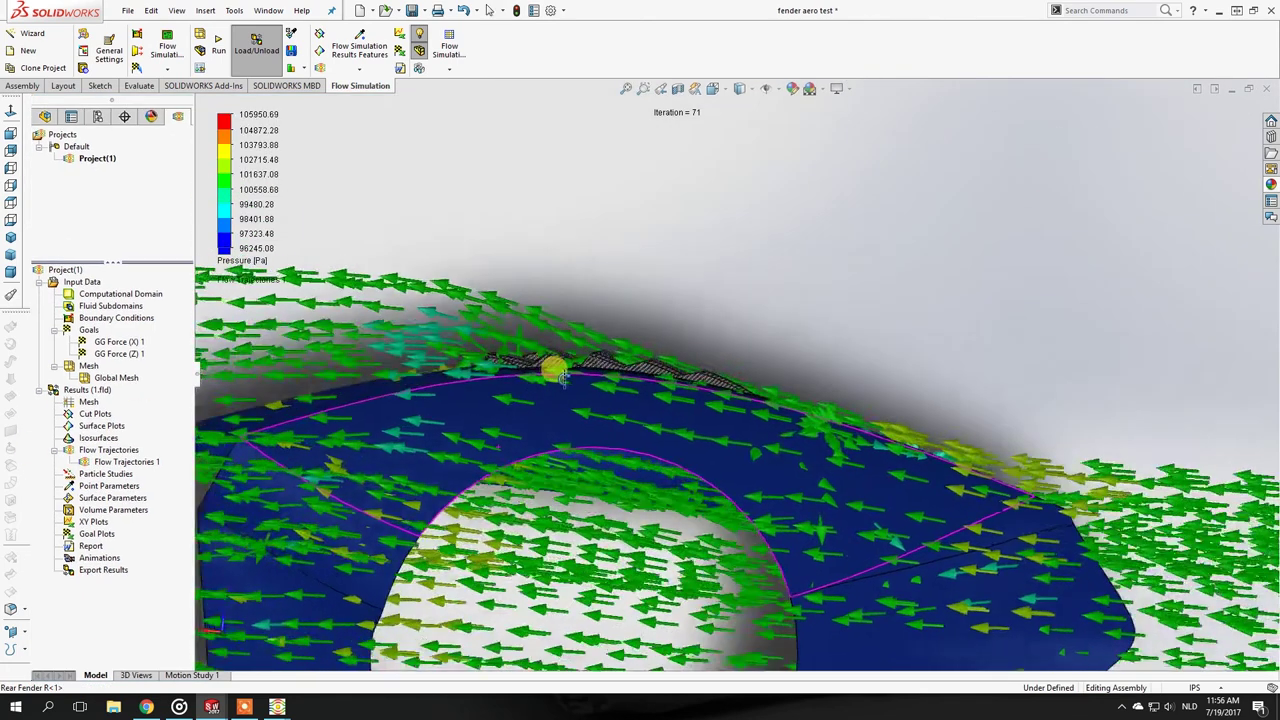
scroll(550, 346, "up", 2)
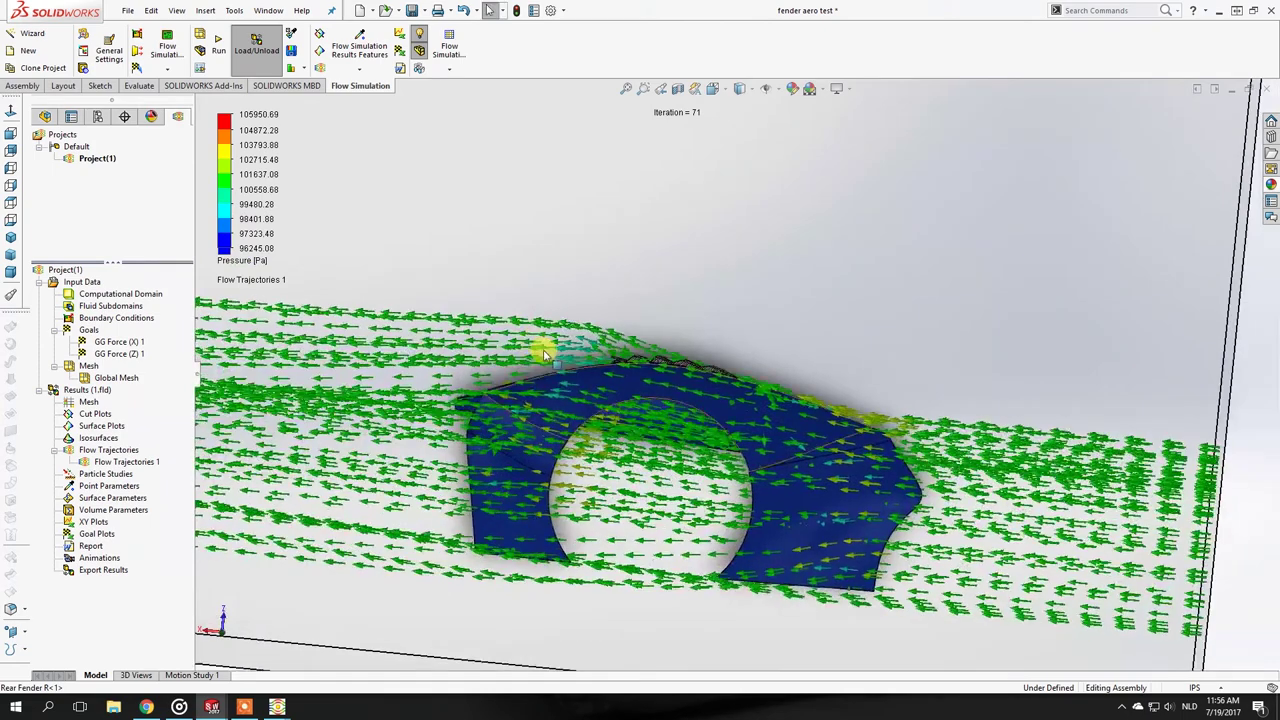
scroll(661, 344, "up", 2)
middle_click_drag(606, 358, 717, 404)
scroll(713, 381, "down", 5)
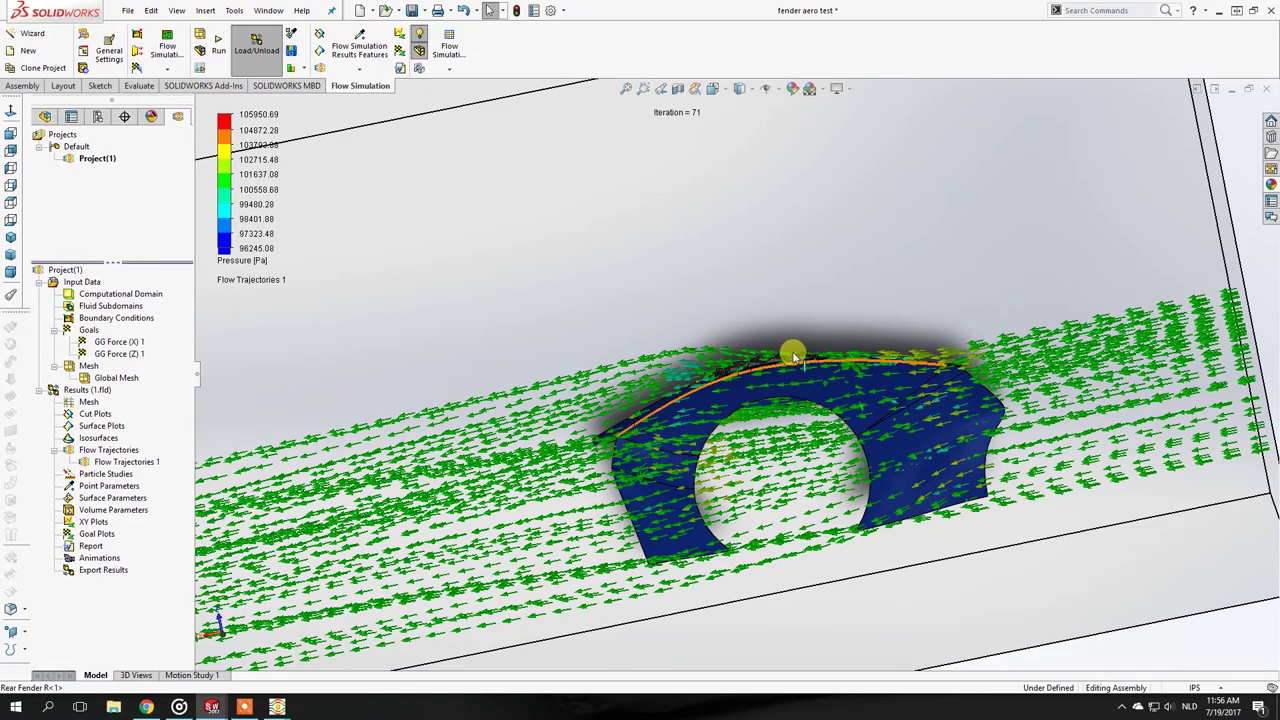
middle_click_drag(666, 395, 706, 480)
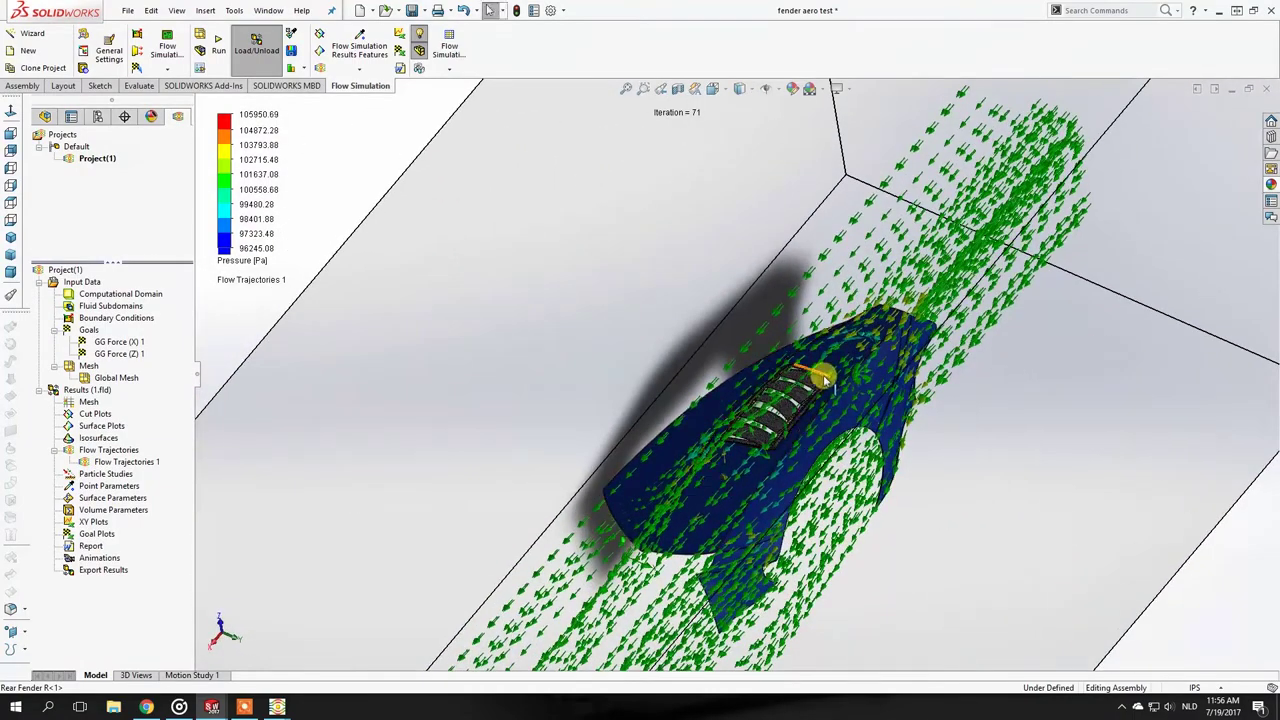
scroll(766, 432, "down", 3)
middle_click_drag(757, 450, 688, 274)
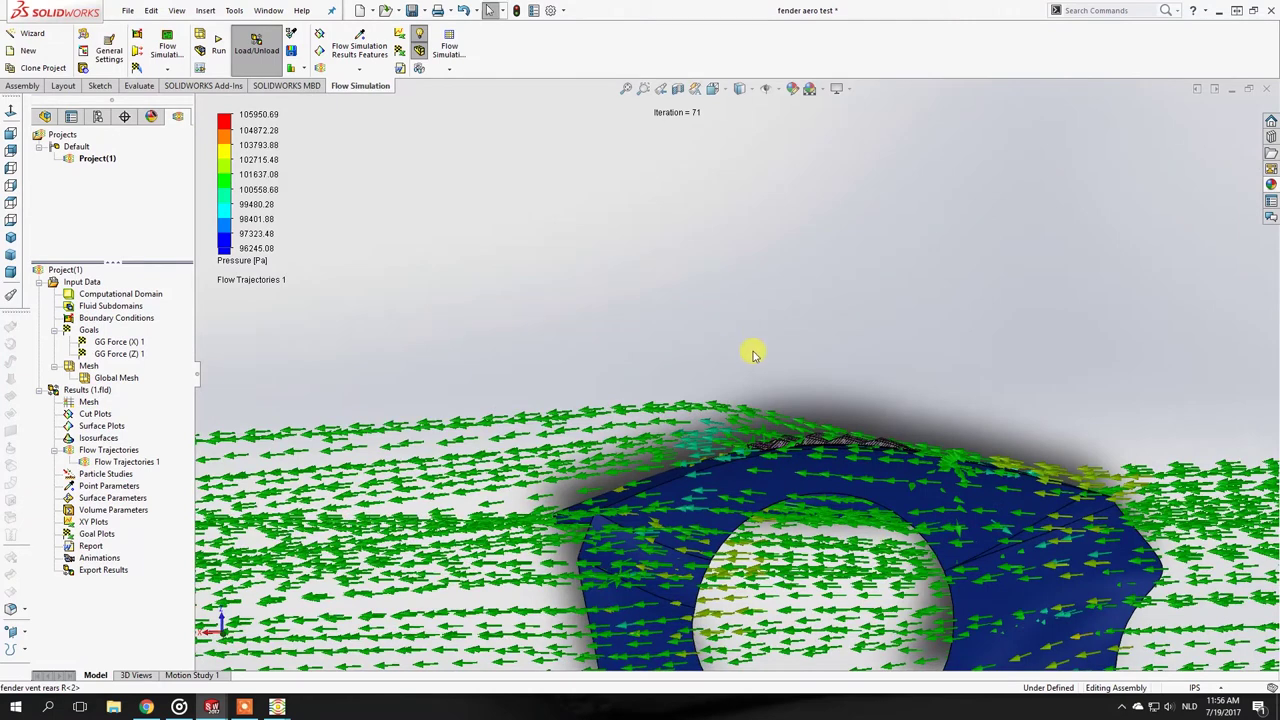
scroll(753, 352, "up", 3)
scroll(766, 414, "down", 2)
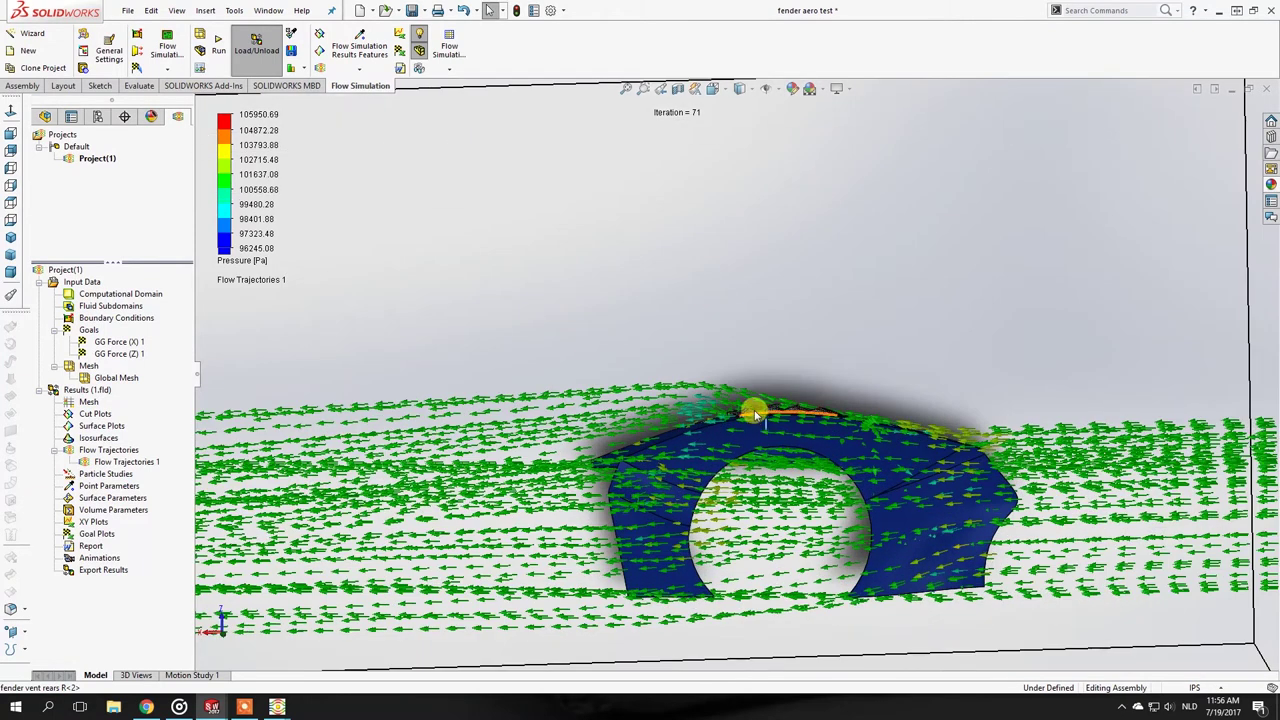
middle_click_drag(737, 457, 708, 480)
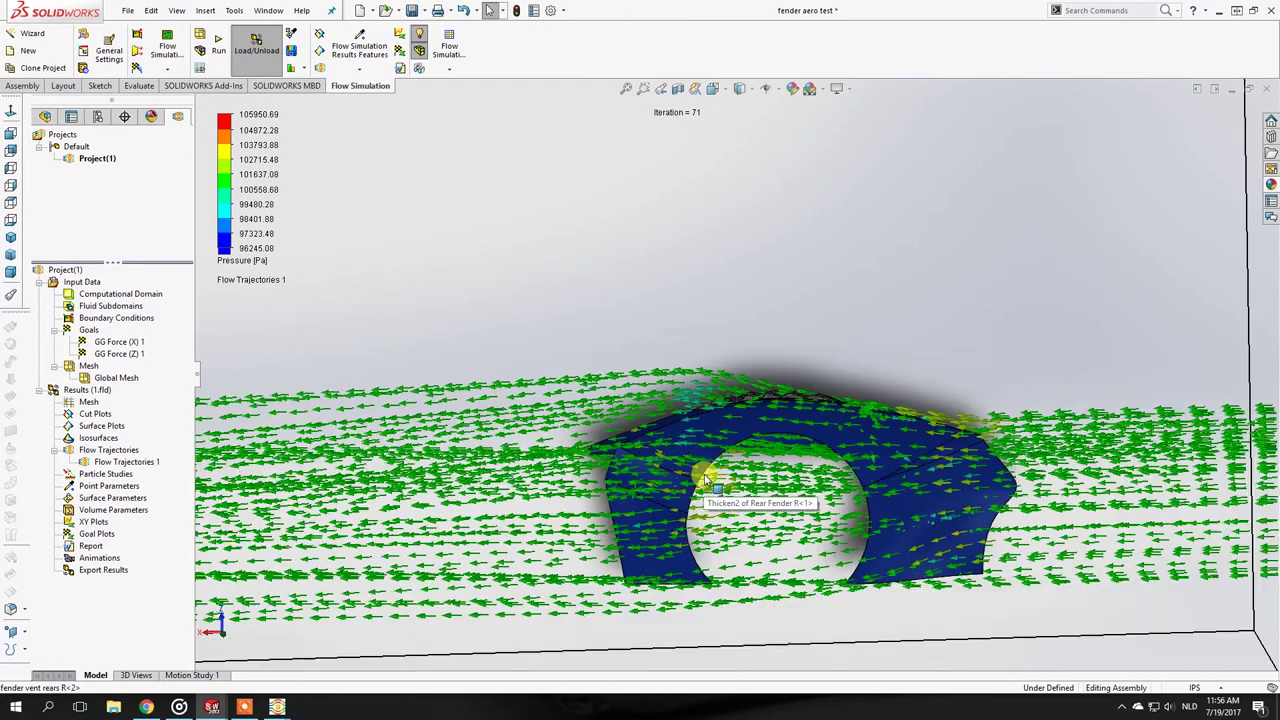
Examine the flow arrows close up along the fender's side and around the swirl near the vent.
scroll(871, 500, "down", 5)
mouse_move(851, 509)
middle_mouse_down()
mouse_move(809, 500)
mouse_move(845, 520)
middle_mouse_up()
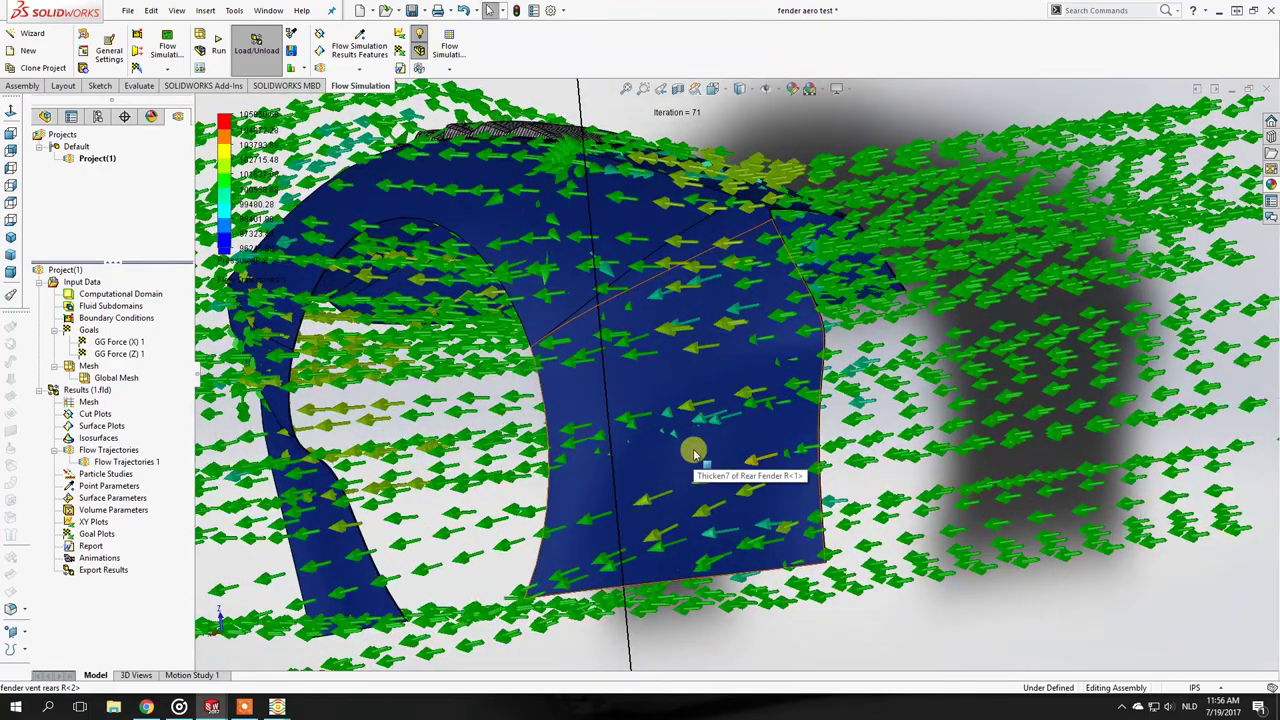
middle_click_drag(693, 448, 723, 323)
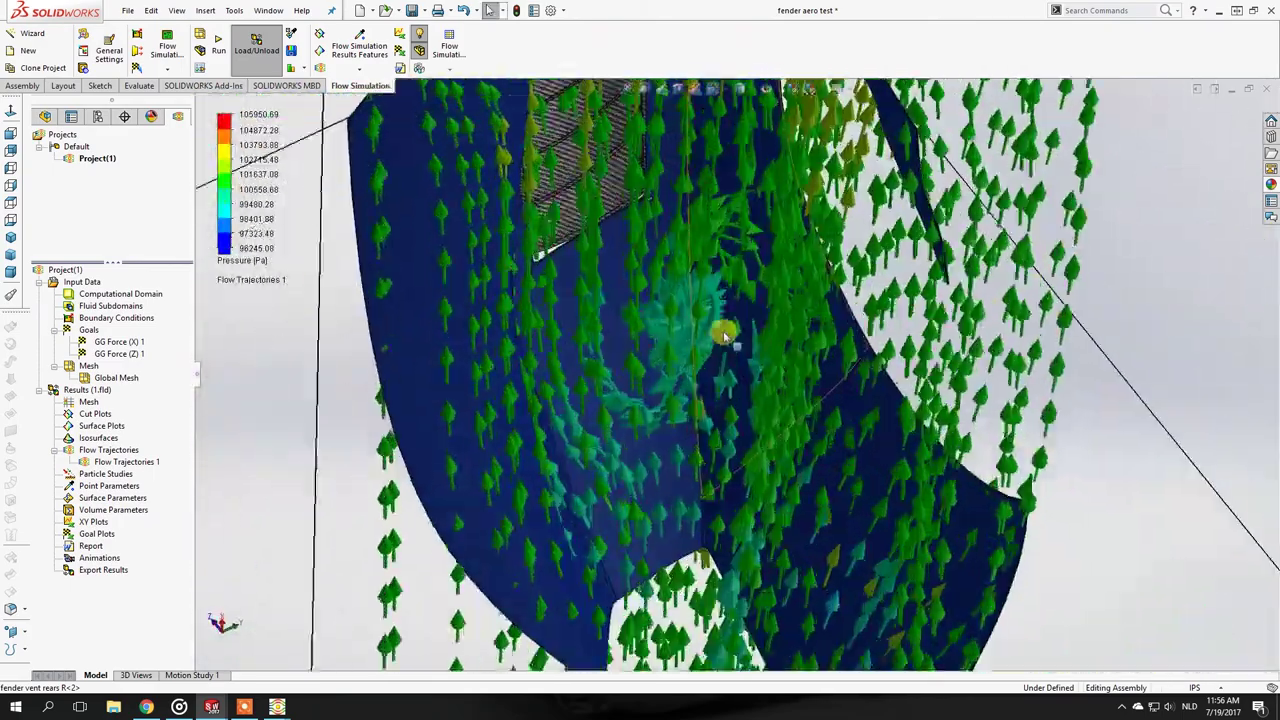
scroll(622, 284, "down", 5)
middle_click_drag(622, 284, 691, 337)
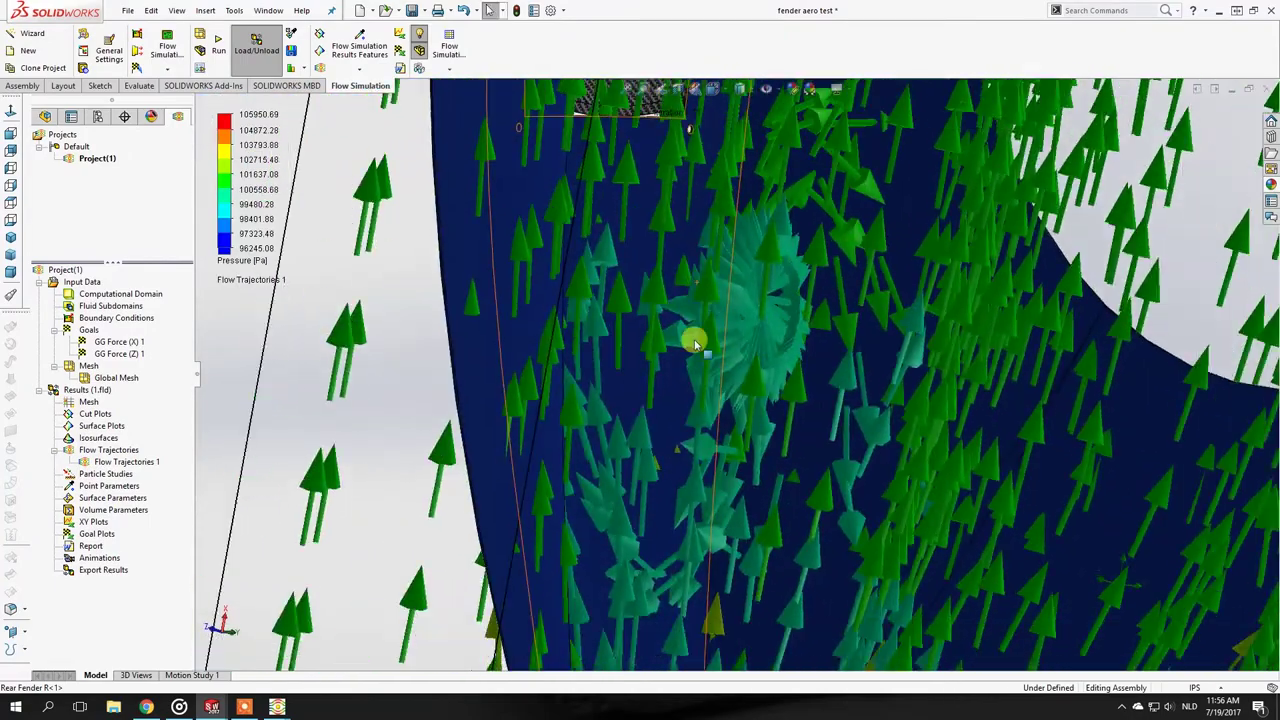
middle_click_drag(768, 262, 749, 457)
Open the Rear Fender R part from the assembly and select 3DSketch53 under Surface-Loft27.
right_click(750, 457)
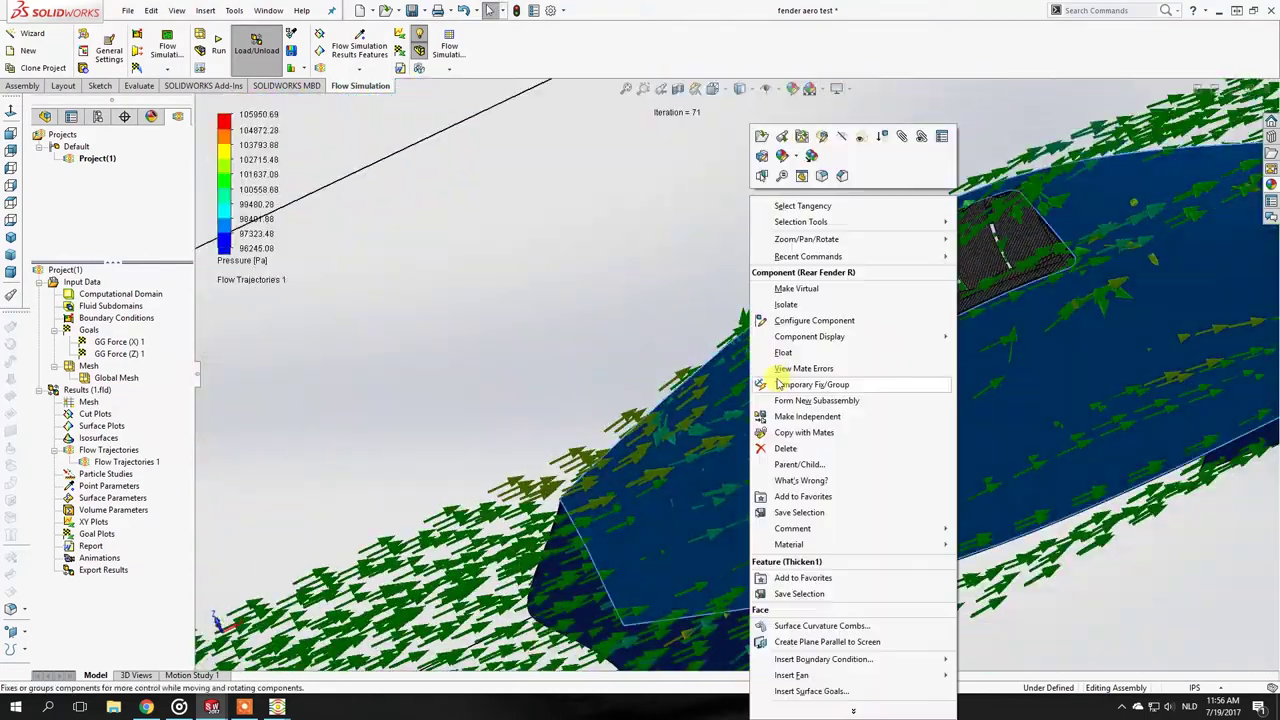
left_click(766, 155)
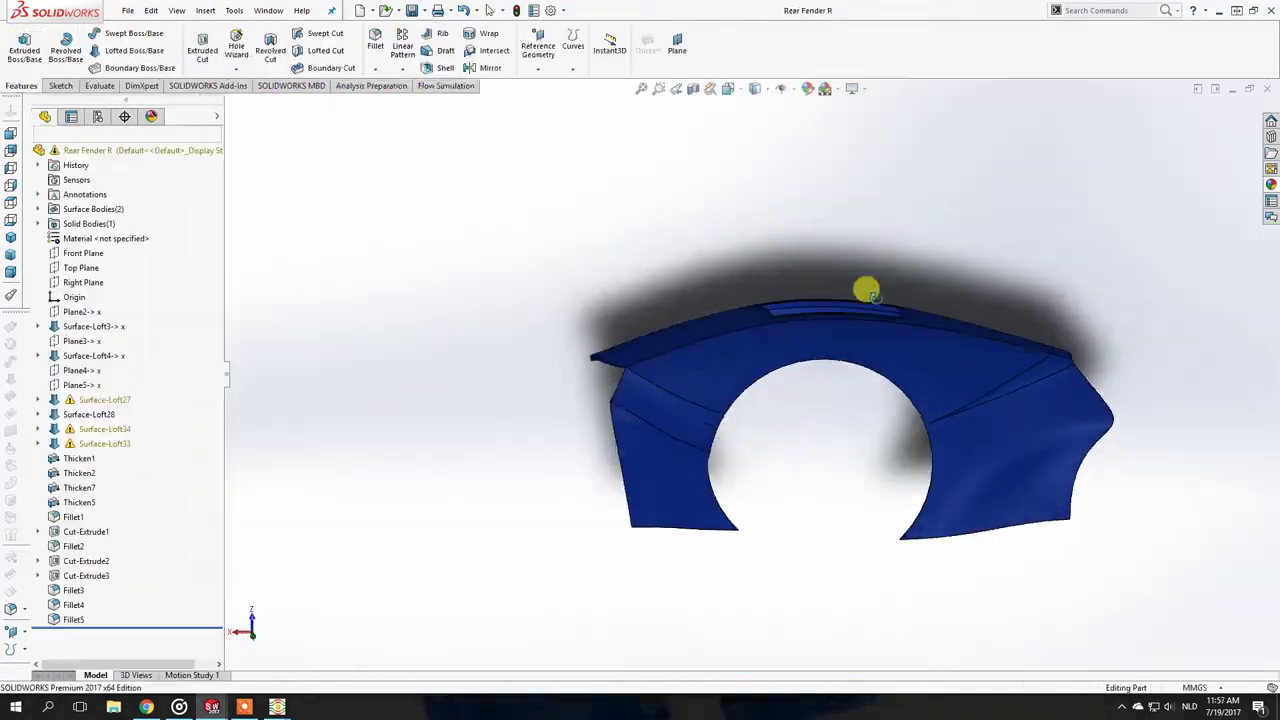
left_click(950, 324)
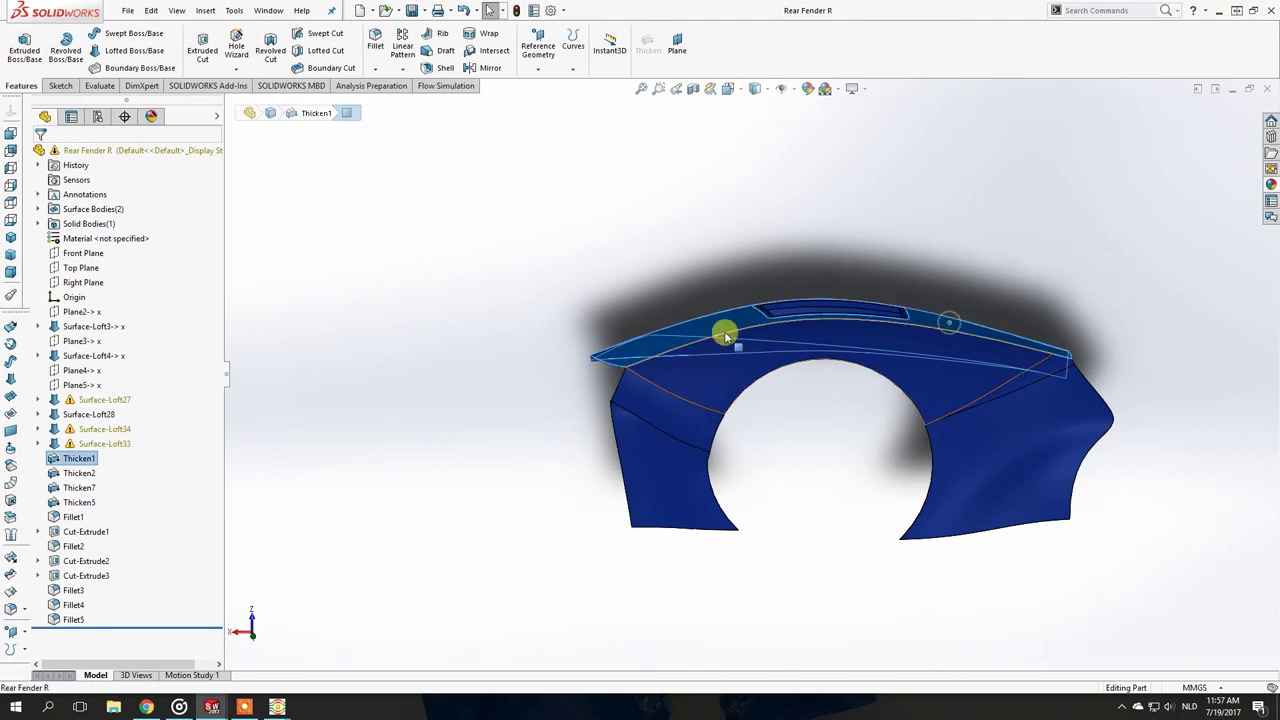
left_click(39, 400)
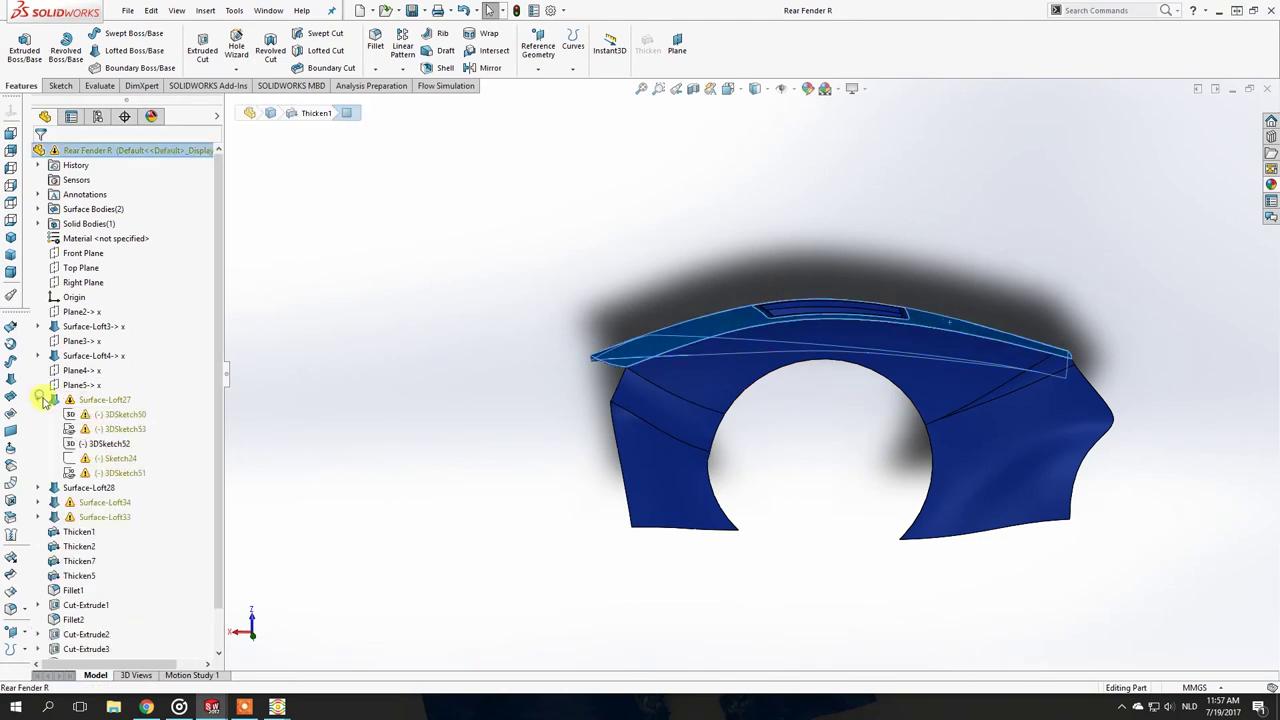
left_click(91, 430)
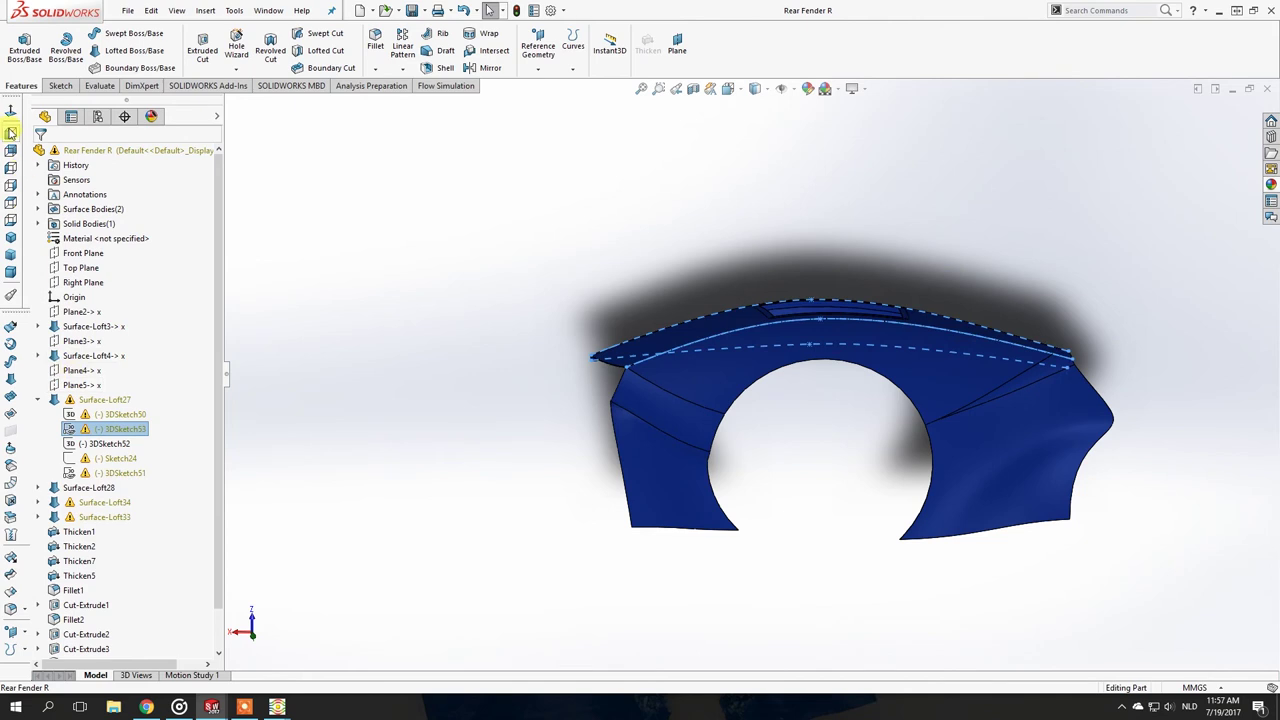
Inspect the 3DSketch53 splines on the fender in several standard views, ending with the Bottom view.
left_click(10, 133)
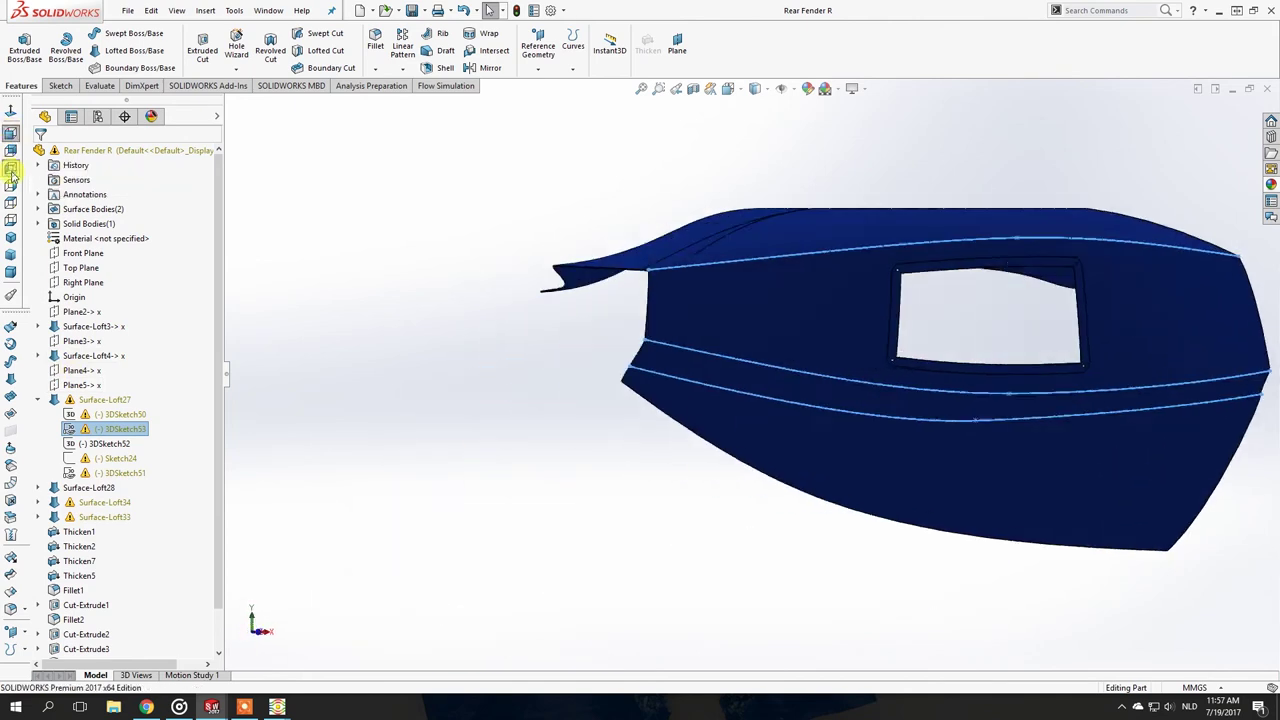
left_click(10, 185)
left_click(10, 185)
left_click(10, 185)
left_click(10, 207)
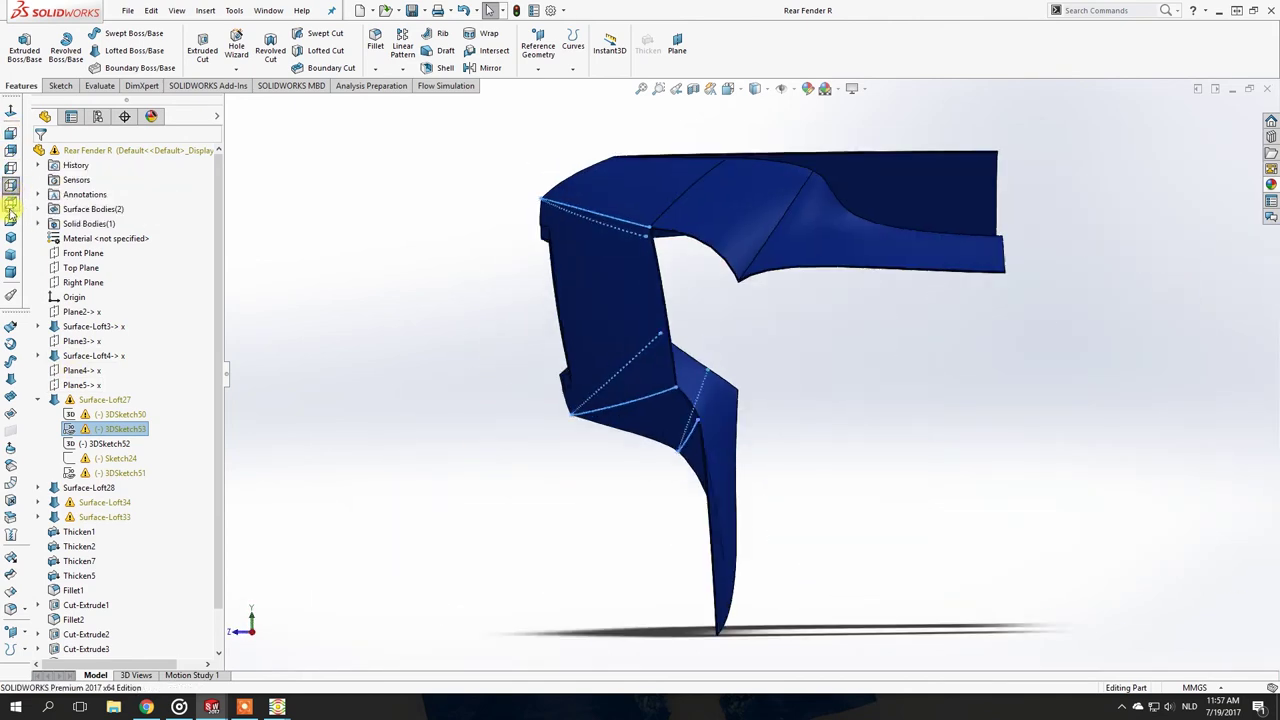
left_click(12, 220)
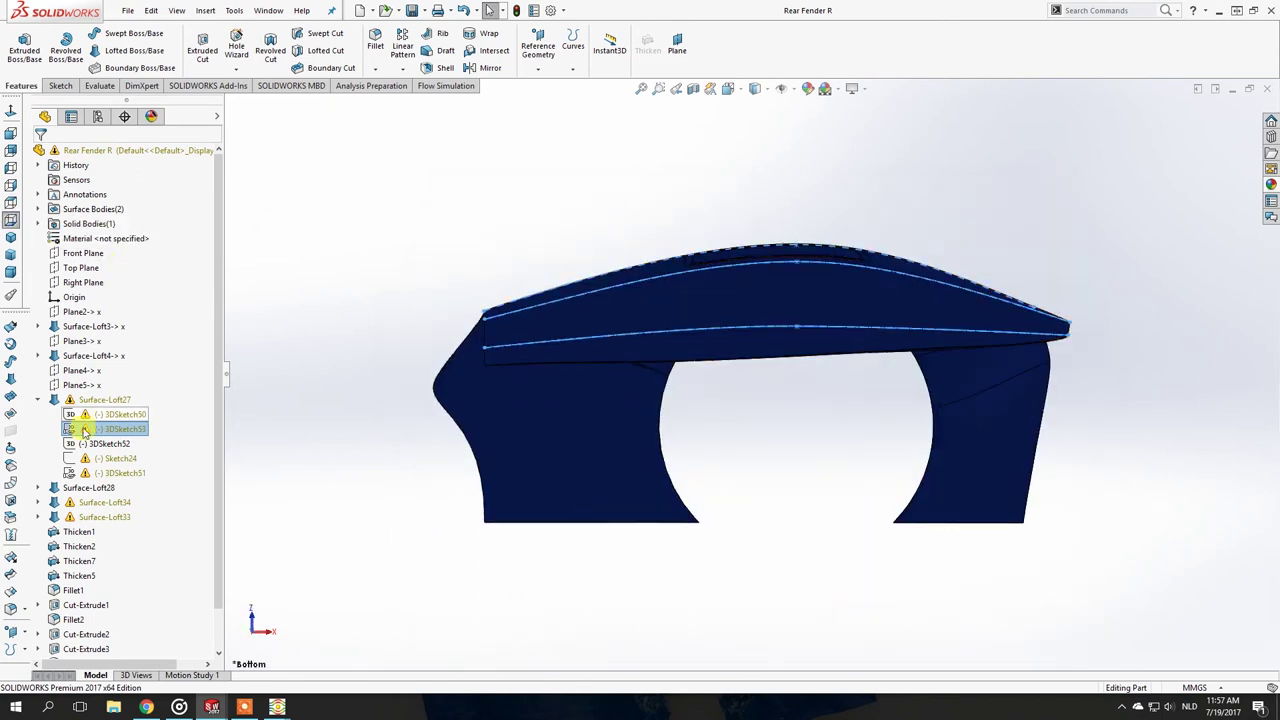
Open 3DSketch53 of Surface-Loft27 for editing and orient it to the Bottom view.
scroll(686, 280, "up", 5)
left_click(692, 276)
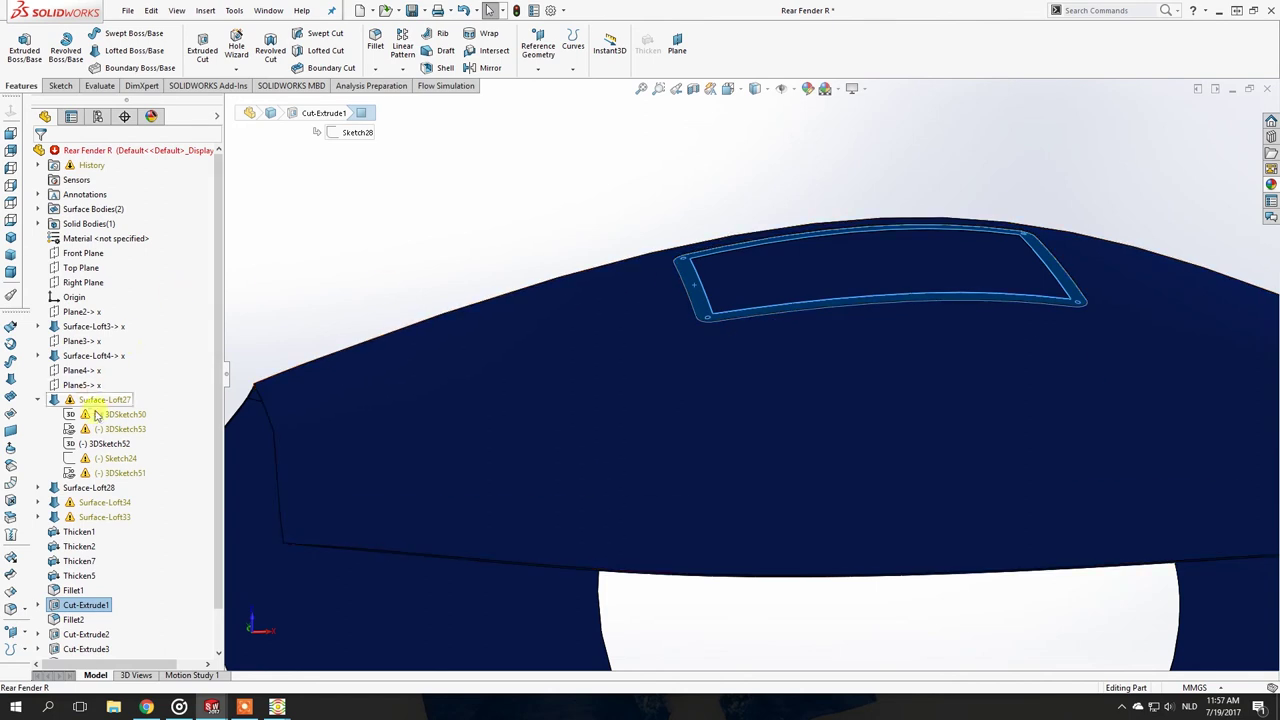
left_click(97, 428)
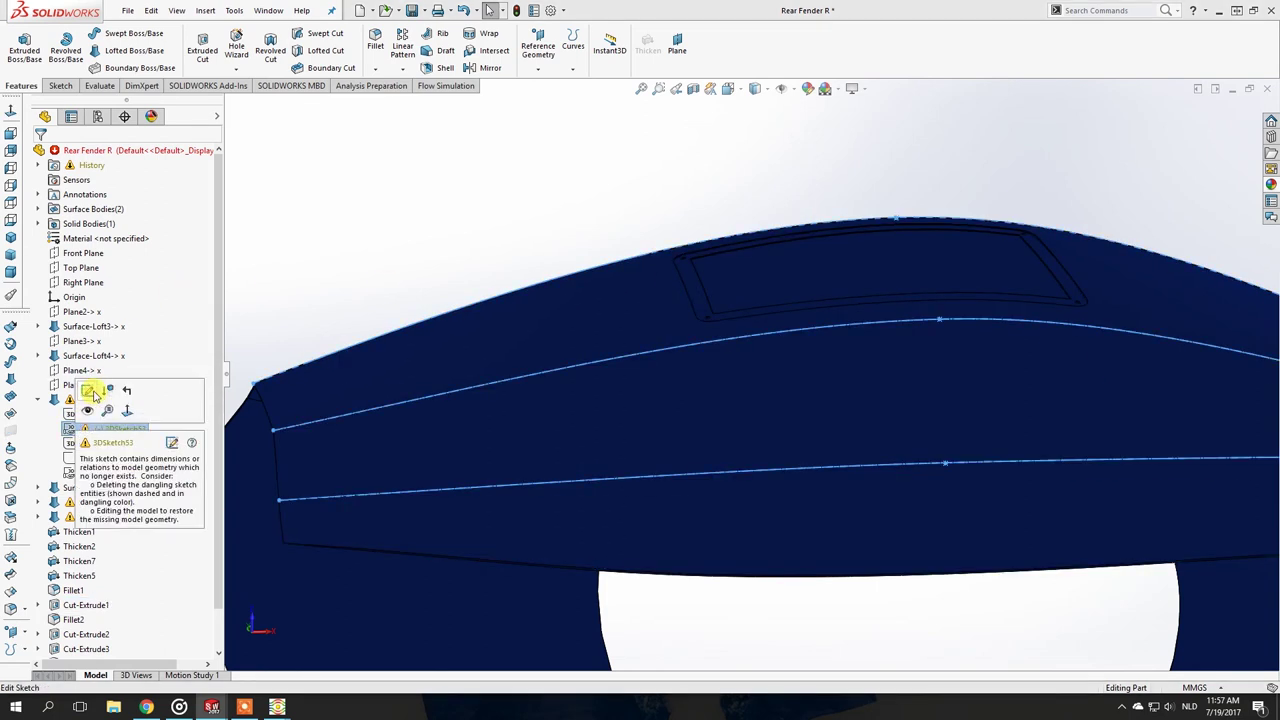
left_click(89, 391)
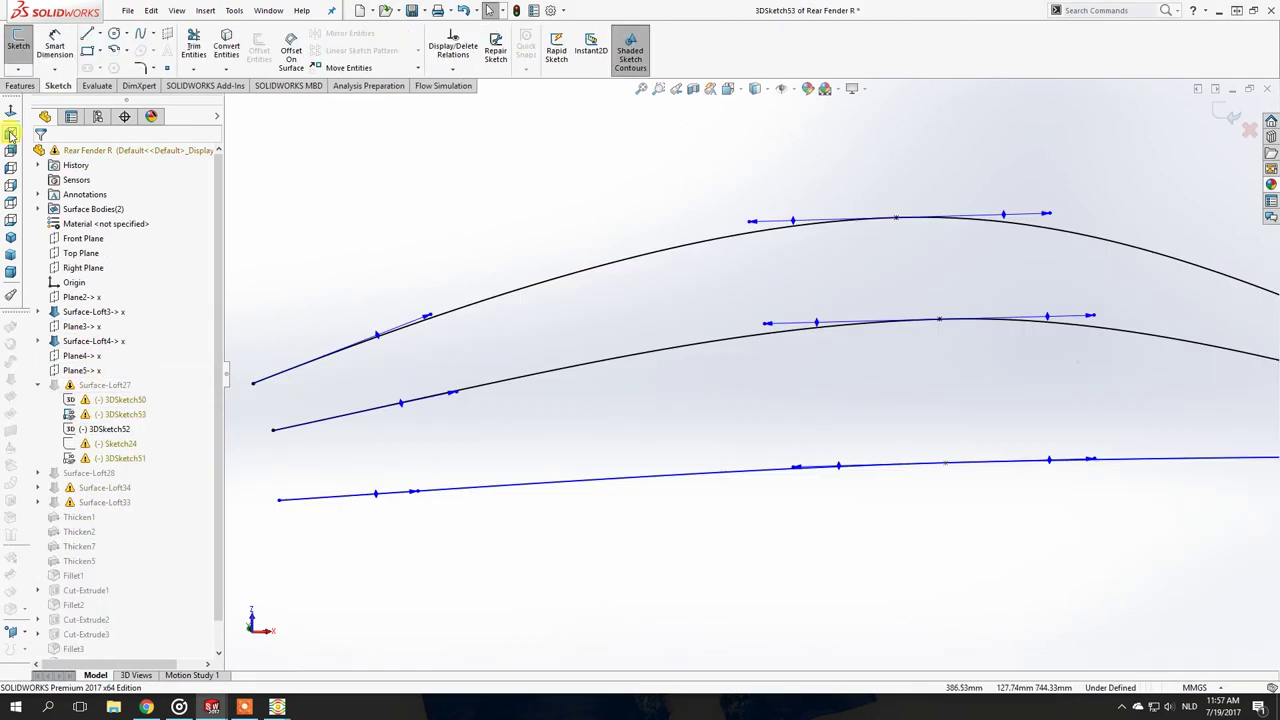
left_click(10, 133)
left_click(14, 220)
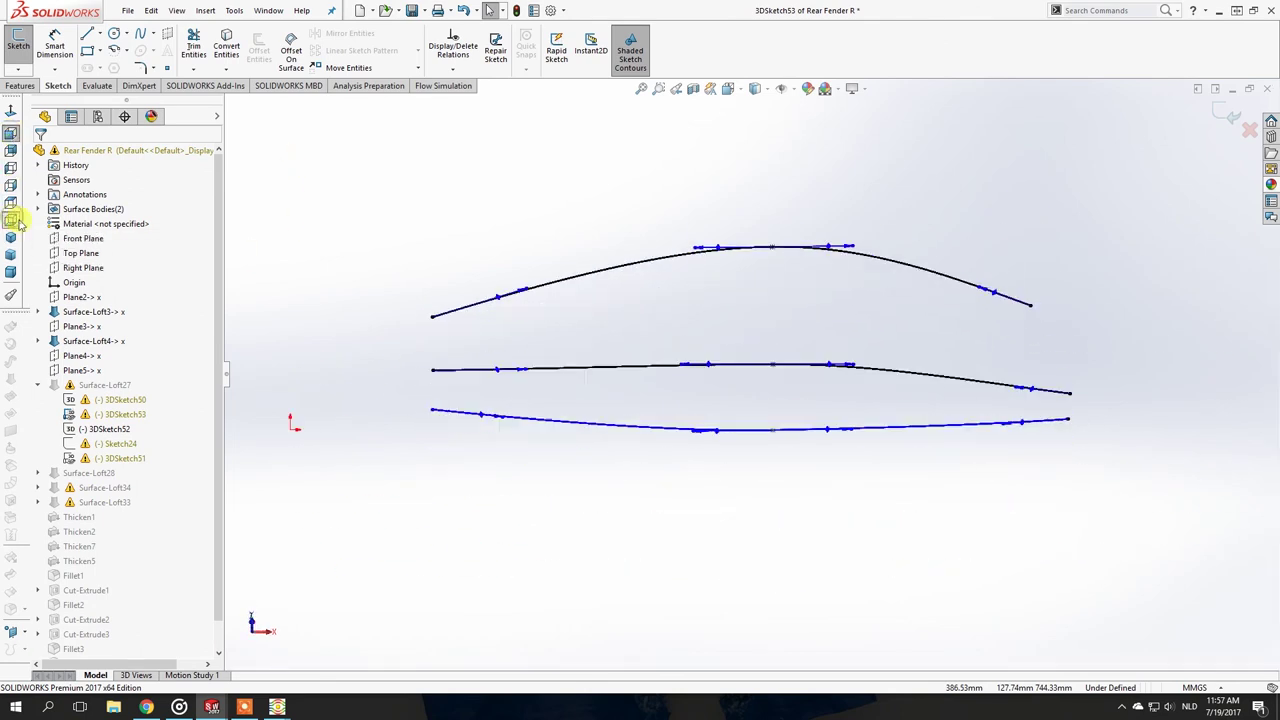
Level the tangent handles at the leading ends of the three splines to give the fender a concave front slope, and exit the sketch.
left_click(533, 378)
left_click_drag(533, 380, 534, 406)
left_click(523, 428)
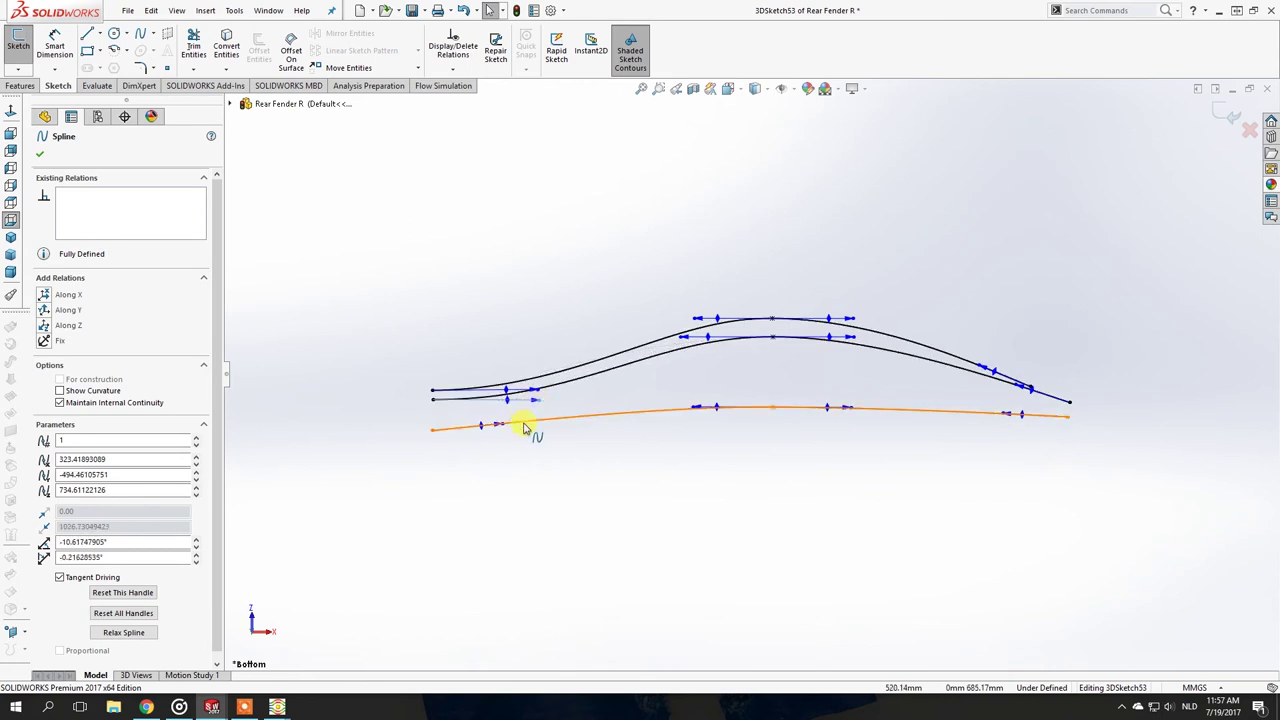
left_click(523, 428)
left_click_drag(519, 432, 526, 436)
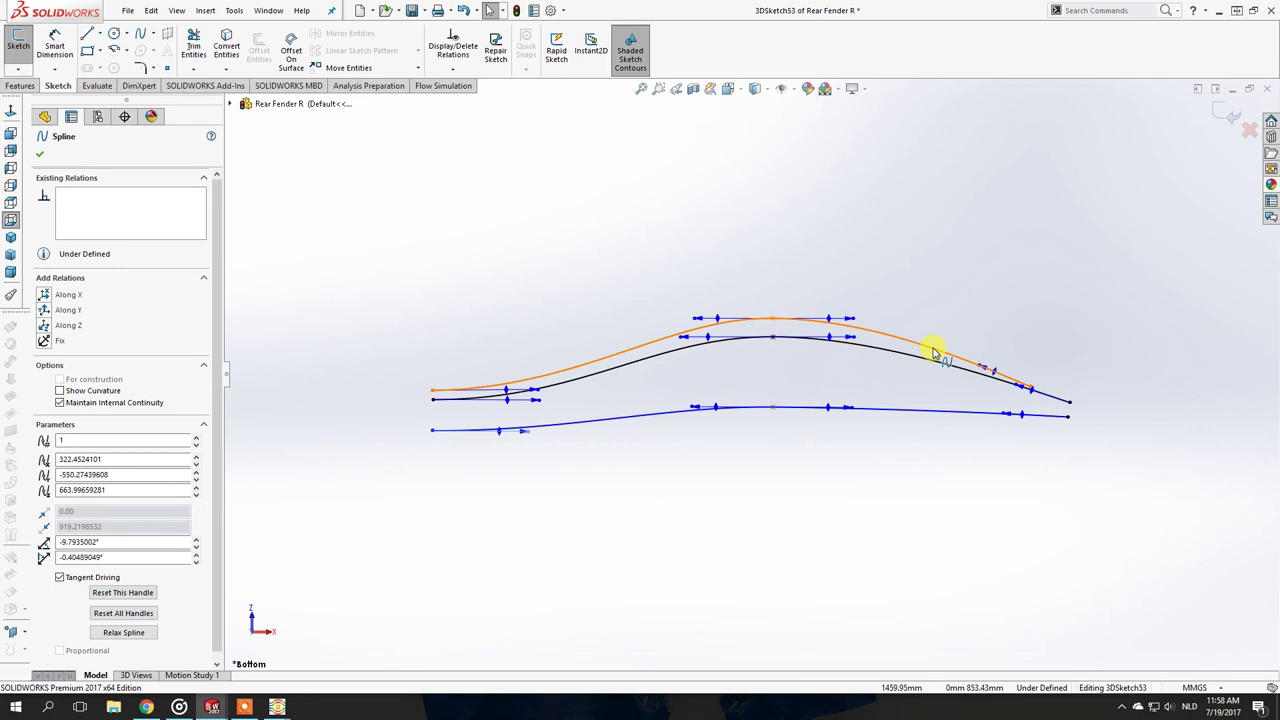
left_click(520, 358)
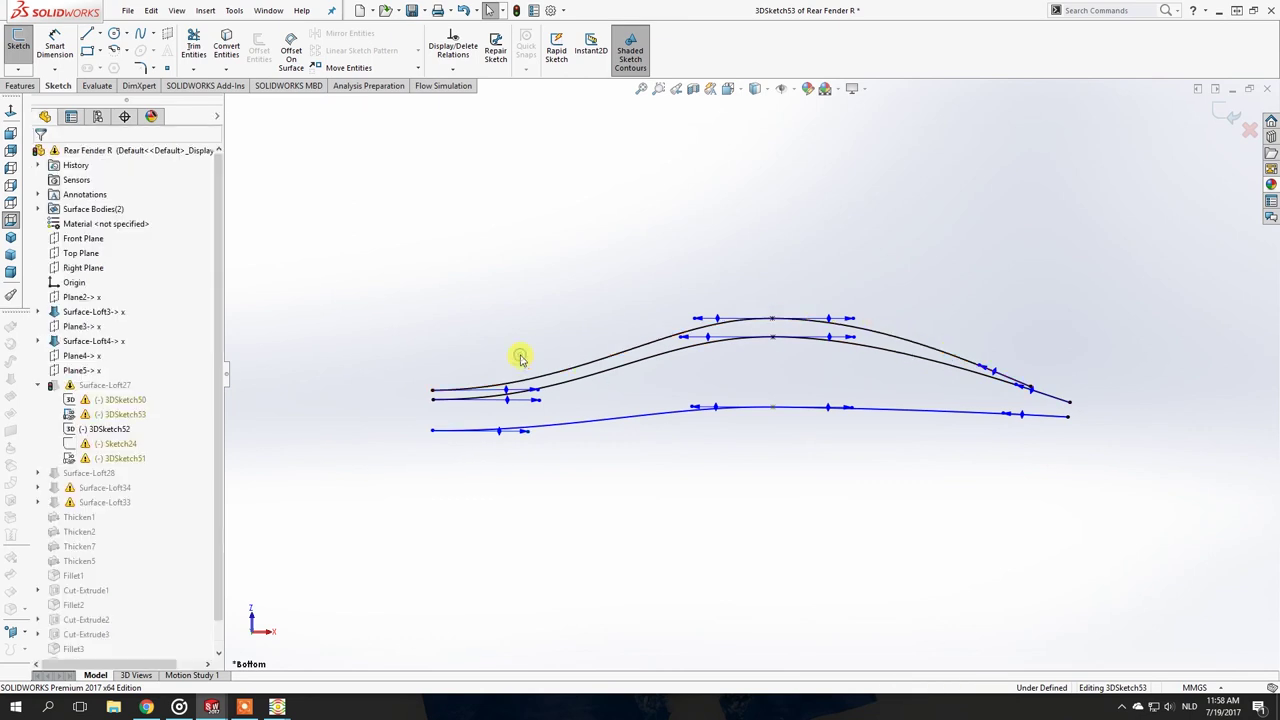
left_click(24, 72)
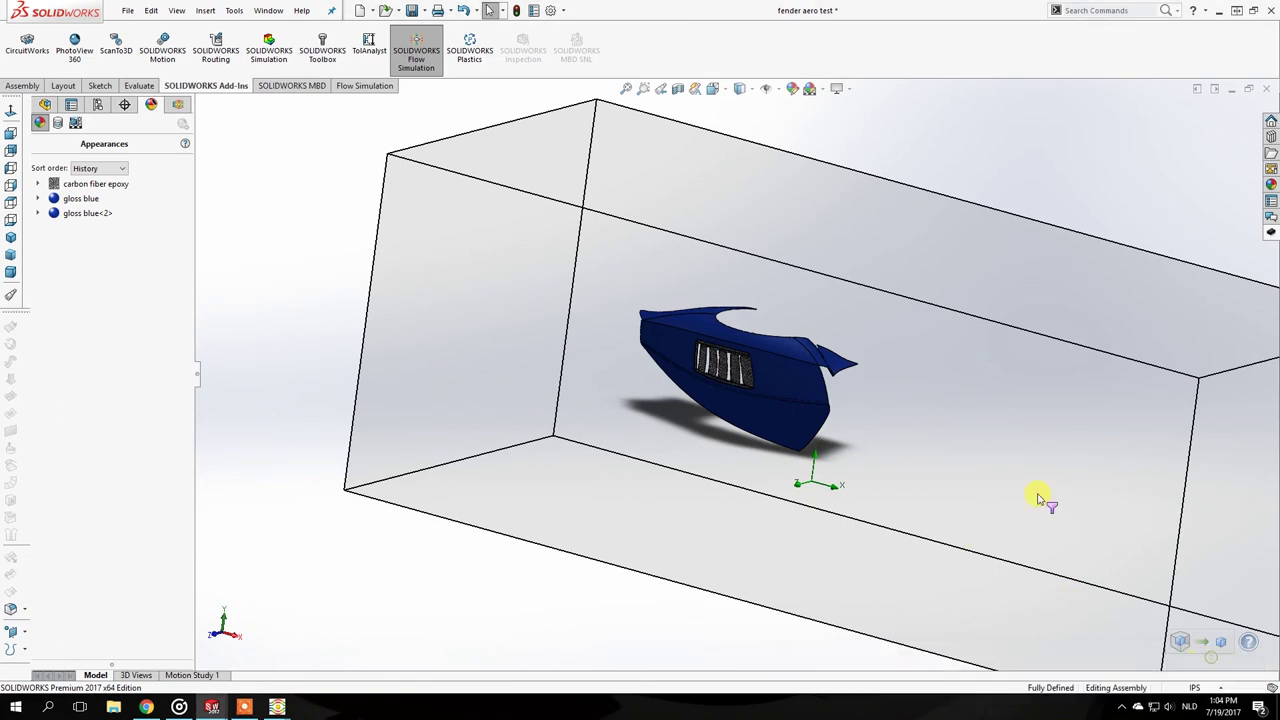
Examine the reshaped fender's front slope and the vent insert in the fender aero test assembly.
scroll(925, 455, "up", 3)
middle_click_drag(843, 409, 757, 271)
scroll(745, 340, "down", 5)
middle_click_drag(734, 417, 737, 324)
scroll(737, 324, "up", 5)
middle_click_drag(760, 423, 463, 374)
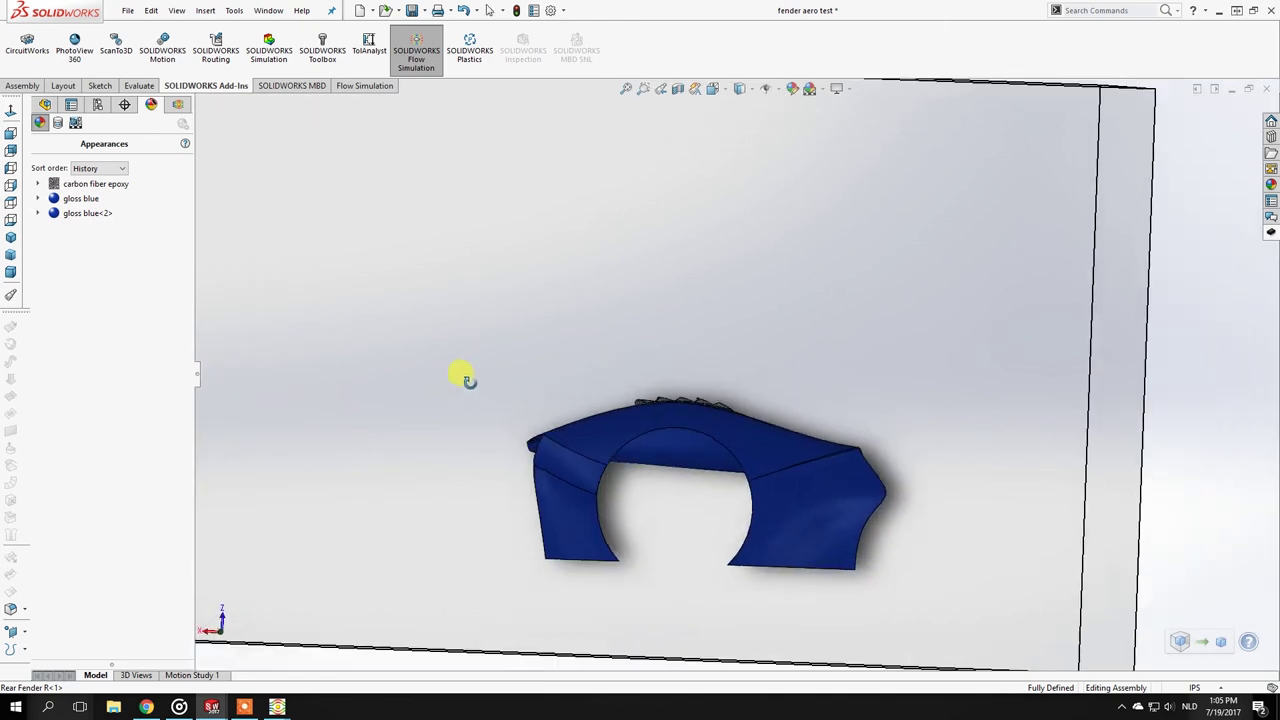
scroll(763, 437, "down", 3)
middle_click_drag(768, 437, 771, 434)
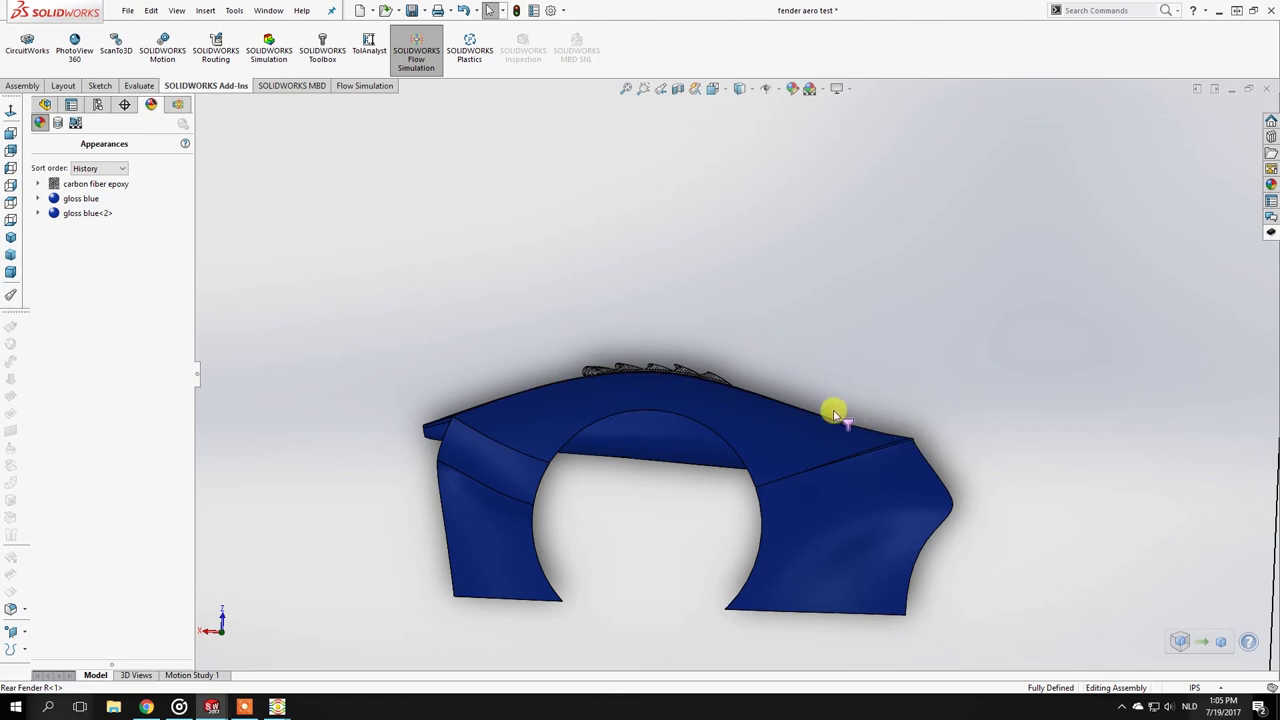
middle_click_drag(697, 434, 775, 481)
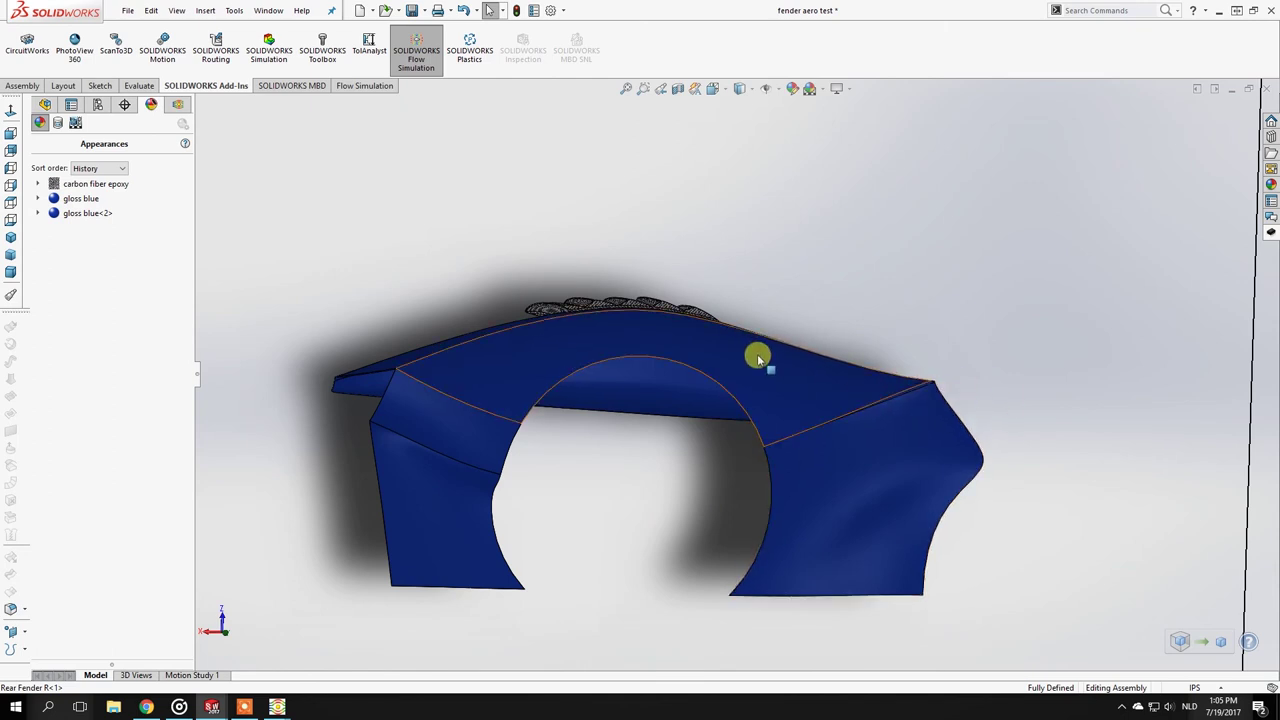
mouse_move(826, 380)
middle_mouse_down()
mouse_move(843, 414)
mouse_move(849, 363)
mouse_move(826, 363)
middle_mouse_up()
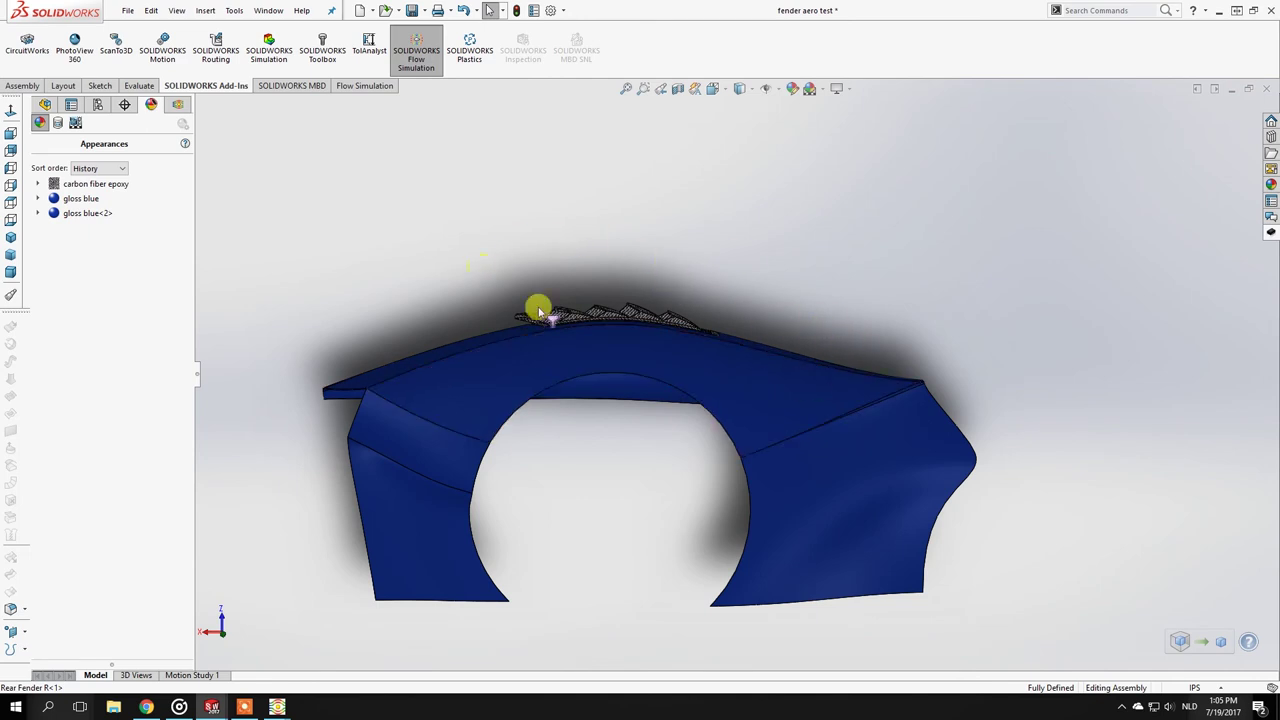
middle_click_drag(607, 350, 769, 397)
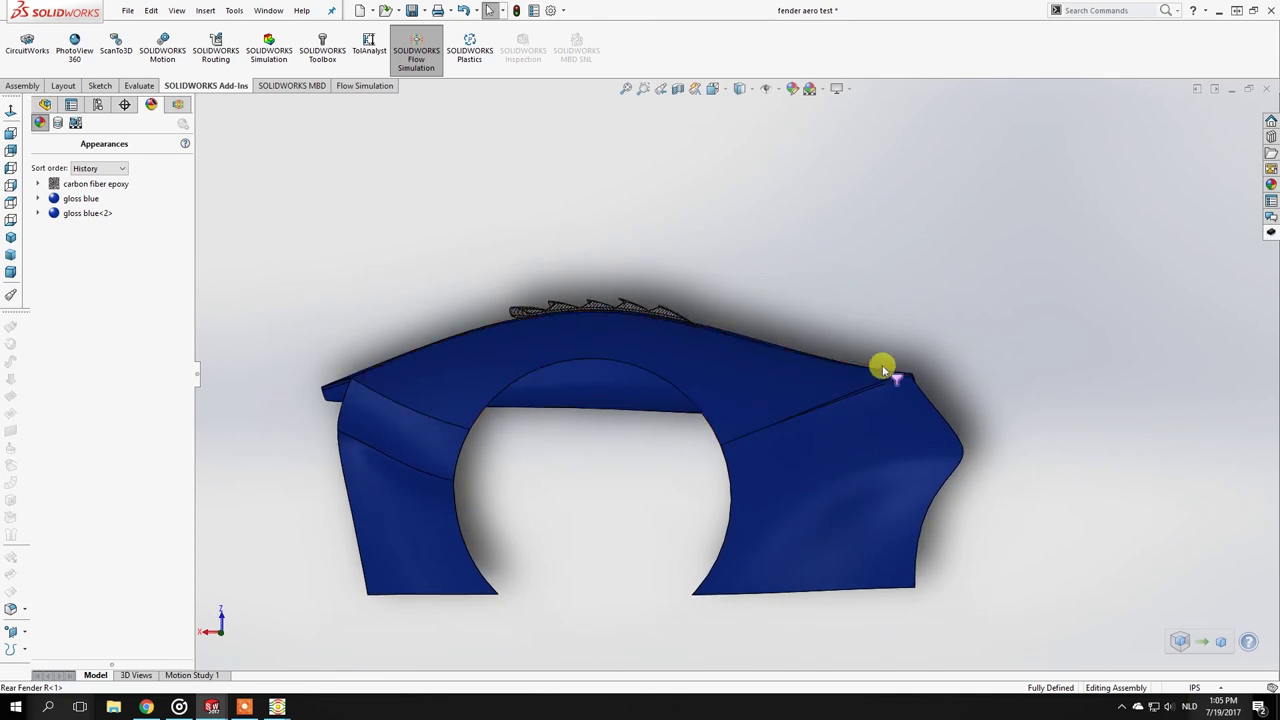
middle_click_drag(749, 346, 750, 335)
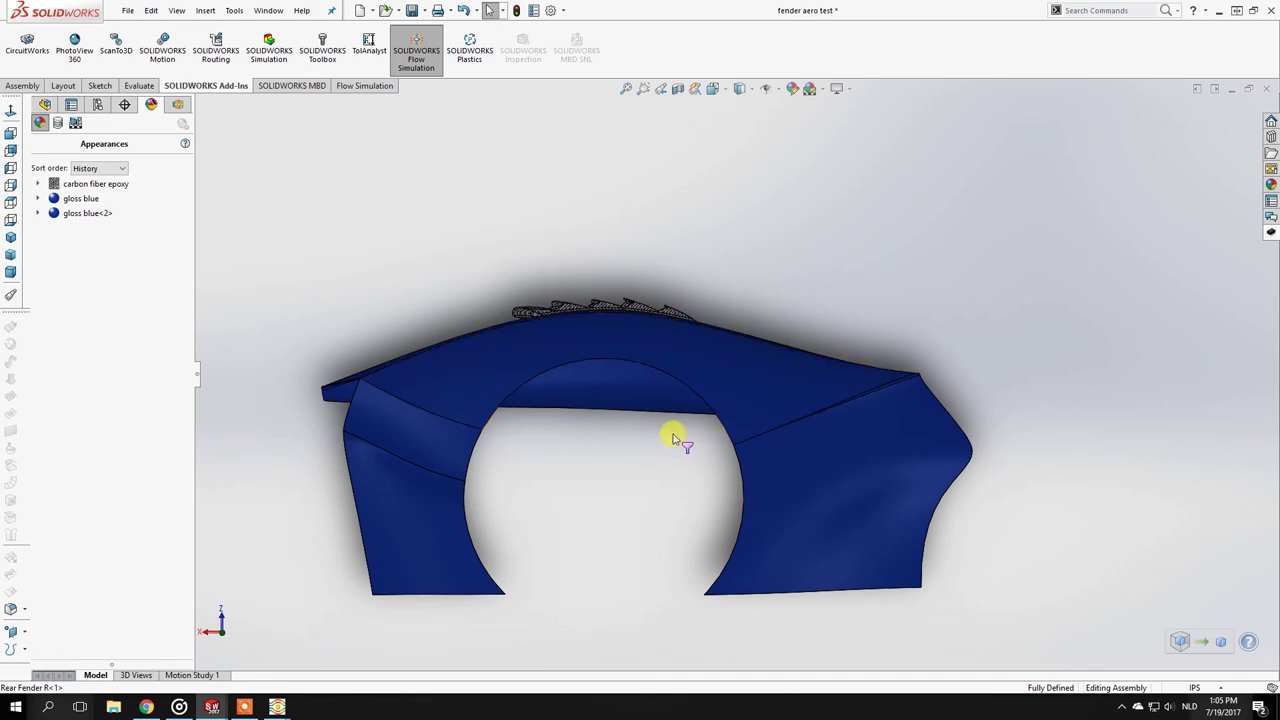
Bring the fender and its computational domain into view and display the Flow Simulation tree of Project(1).
key("f")
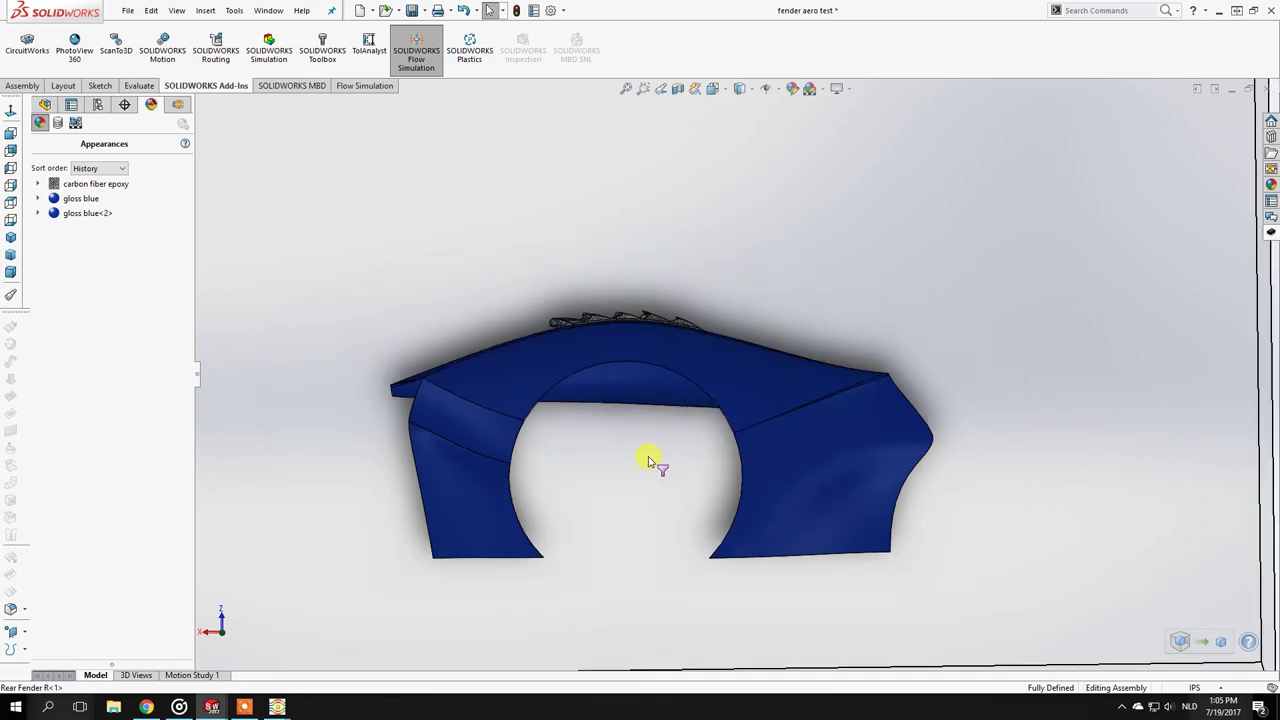
scroll(650, 459, "up", 2)
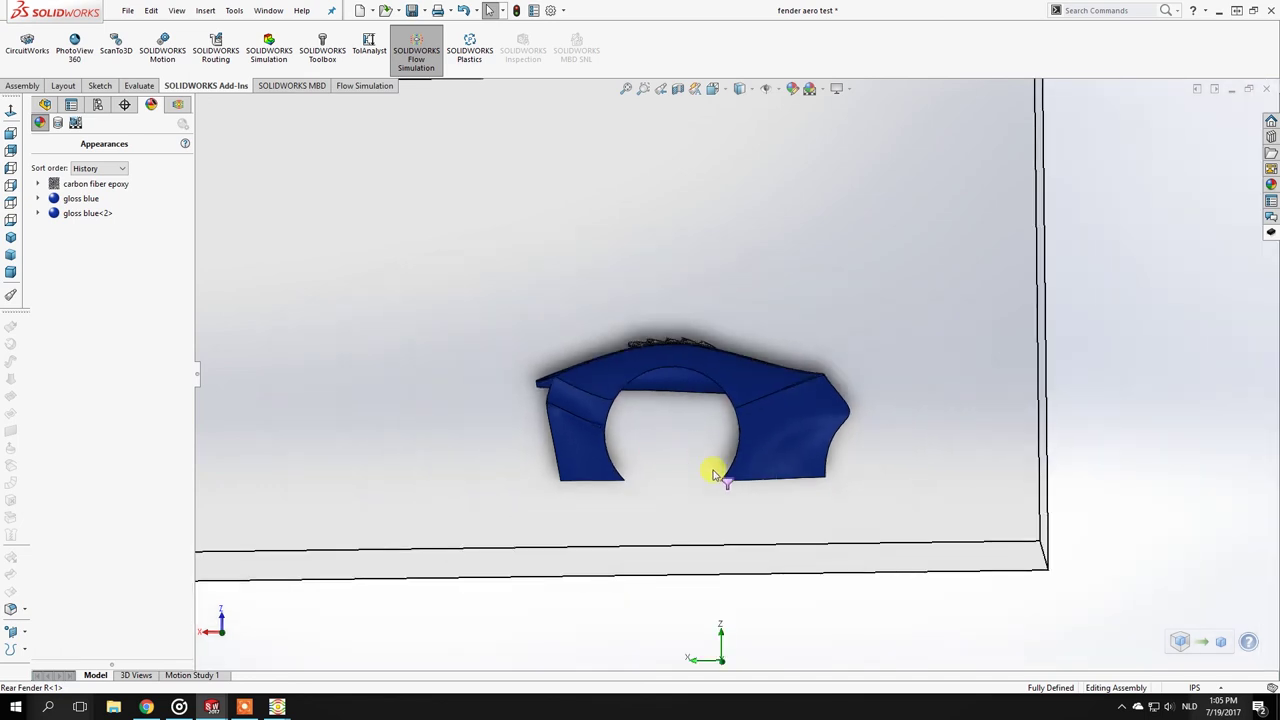
middle_click_drag(726, 417, 437, 334)
left_click(176, 105)
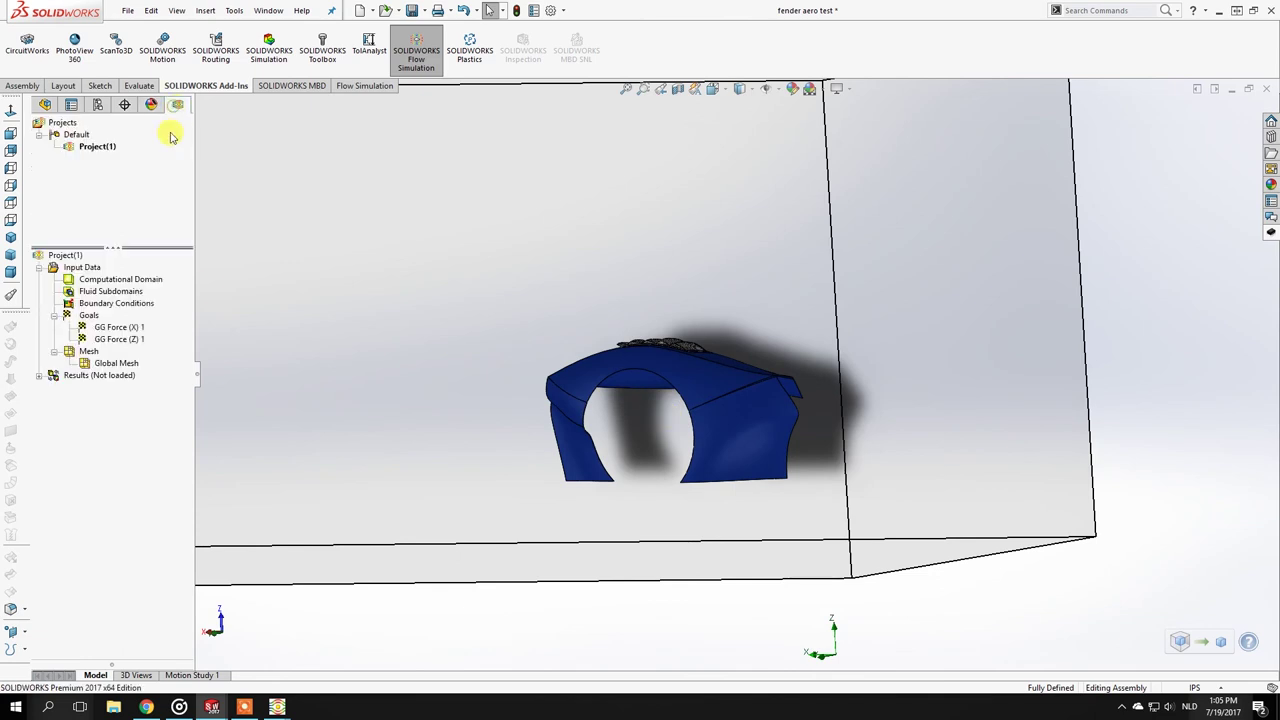
Run the Project(1) calculation and compare the X and Z force goals across the four solver windows.
right_click(64, 258)
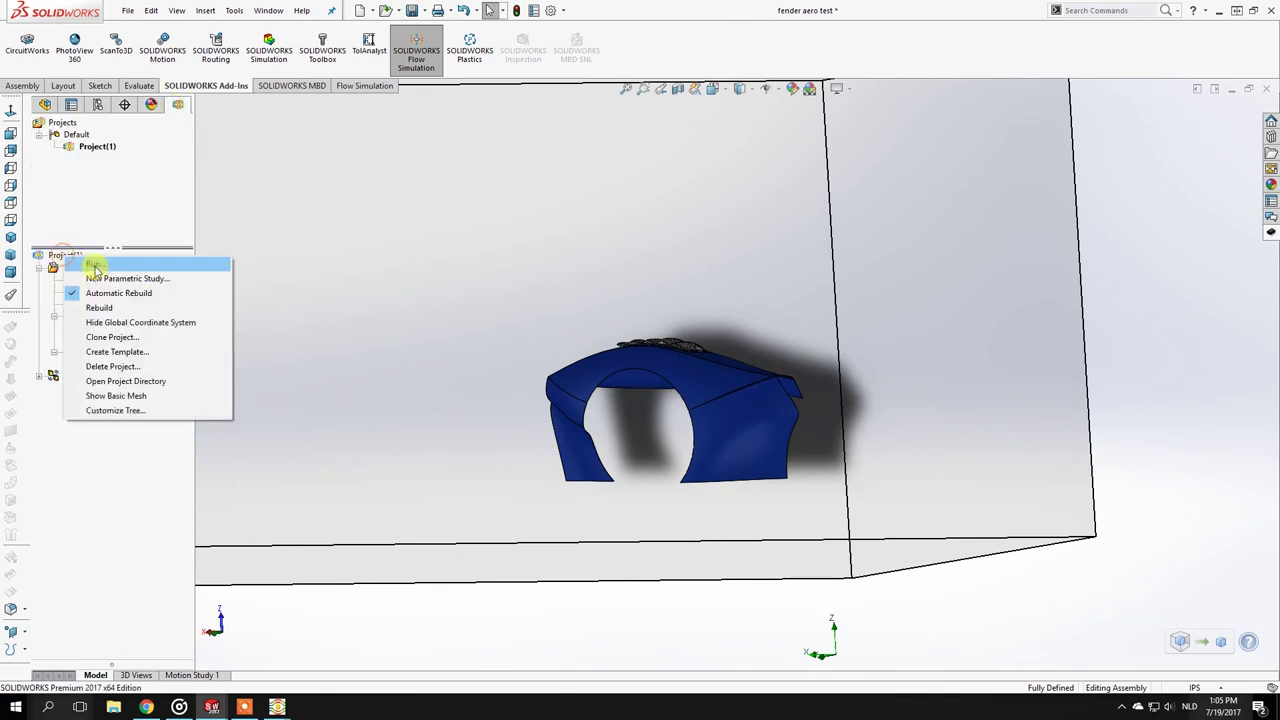
left_click(94, 265)
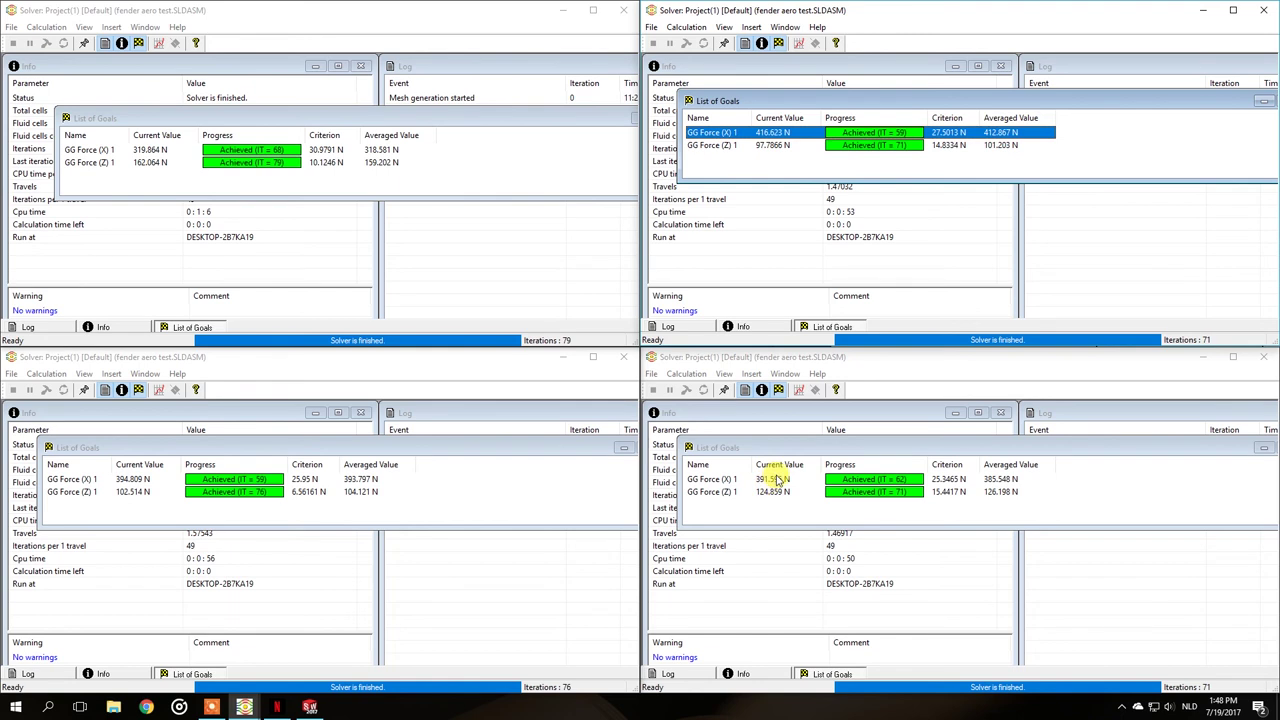
left_click(98, 482)
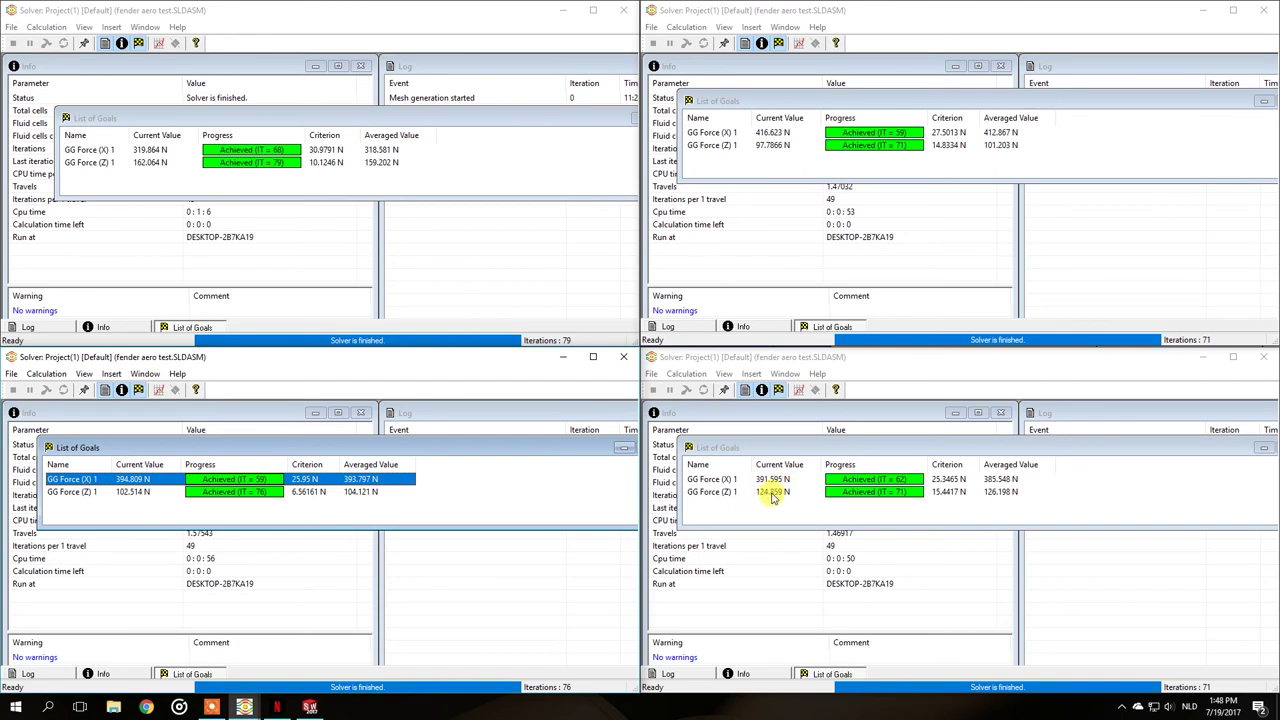
left_click(784, 147)
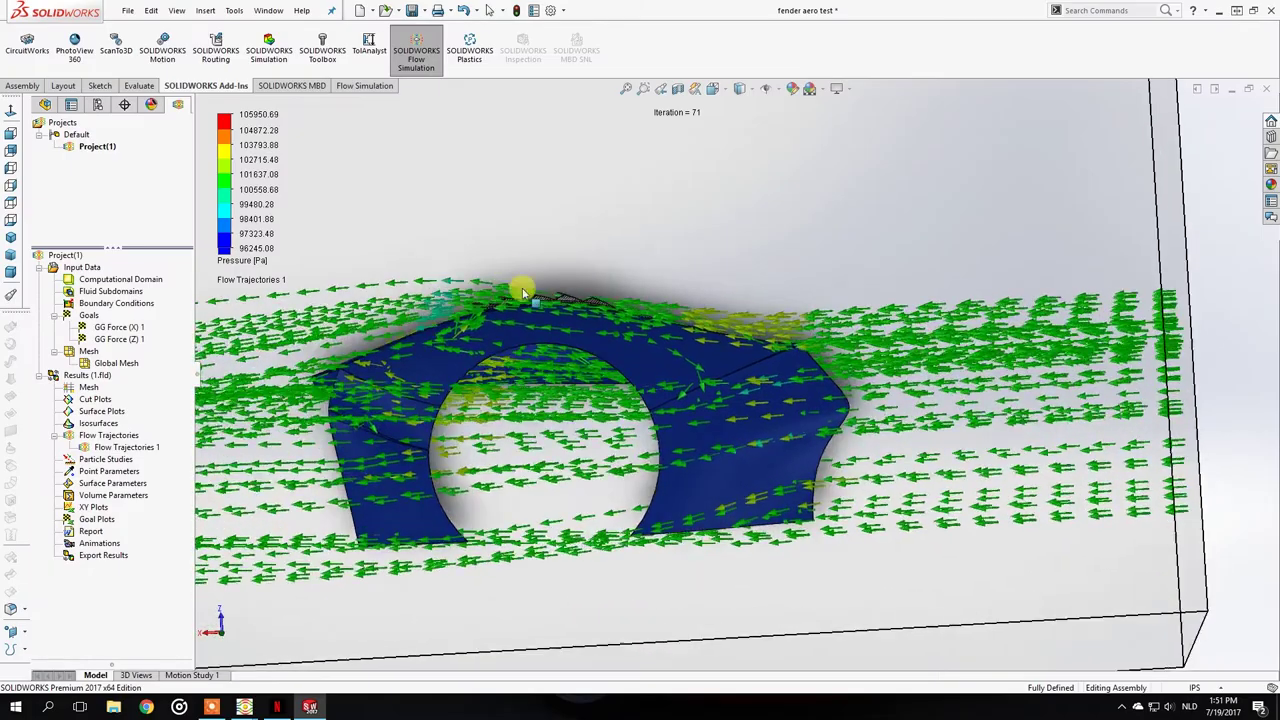
Examine the pressure-coloured flow trajectories around the reshaped fender, from the side and close up around the vent insert.
middle_click_drag(522, 291, 530, 337)
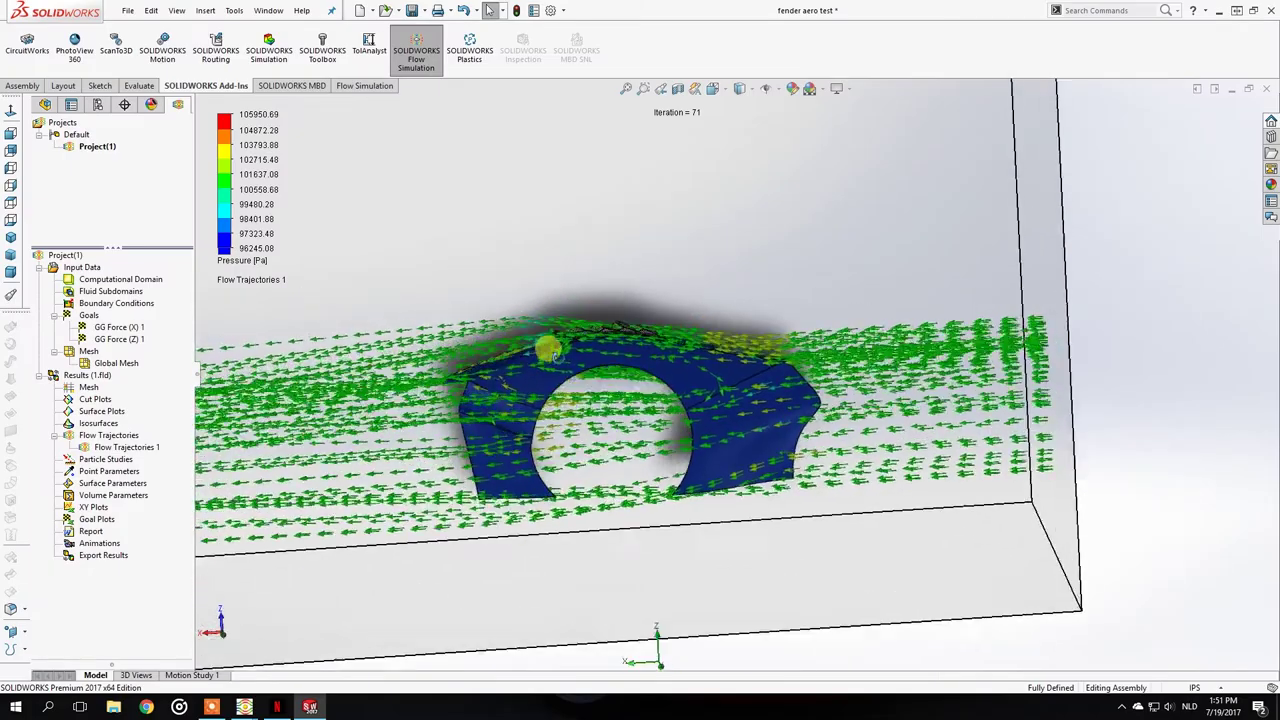
scroll(675, 374, "down", 3)
middle_click_drag(675, 374, 675, 405)
scroll(675, 405, "up", 2)
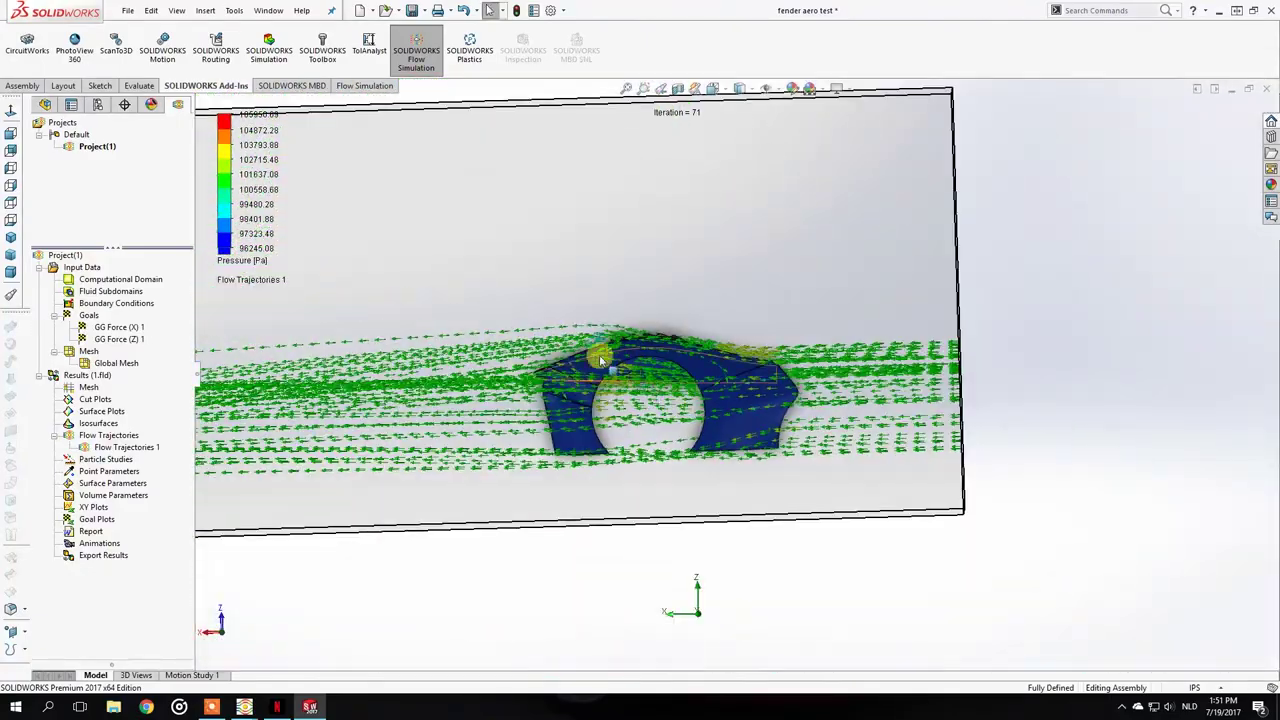
scroll(771, 363, "down", 2)
middle_click_drag(771, 363, 655, 420)
scroll(686, 277, "down", 6)
middle_click_drag(768, 236, 636, 236)
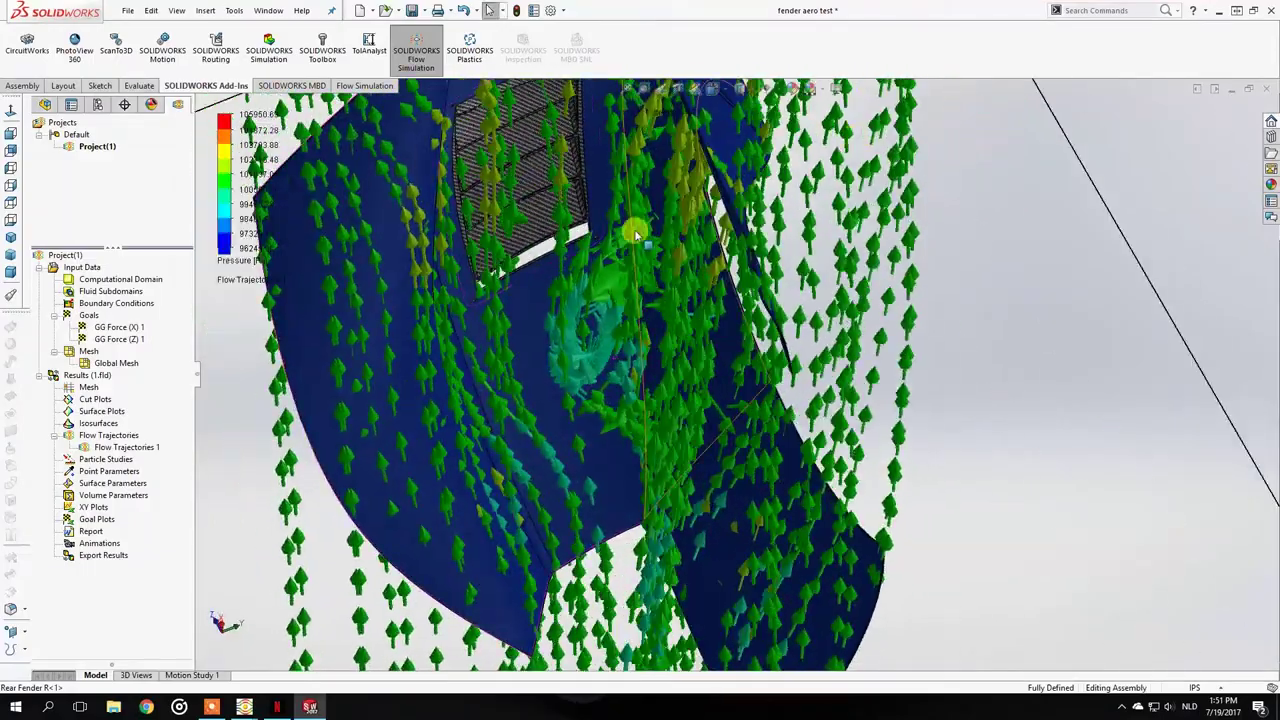
middle_click_drag(575, 328, 900, 373)
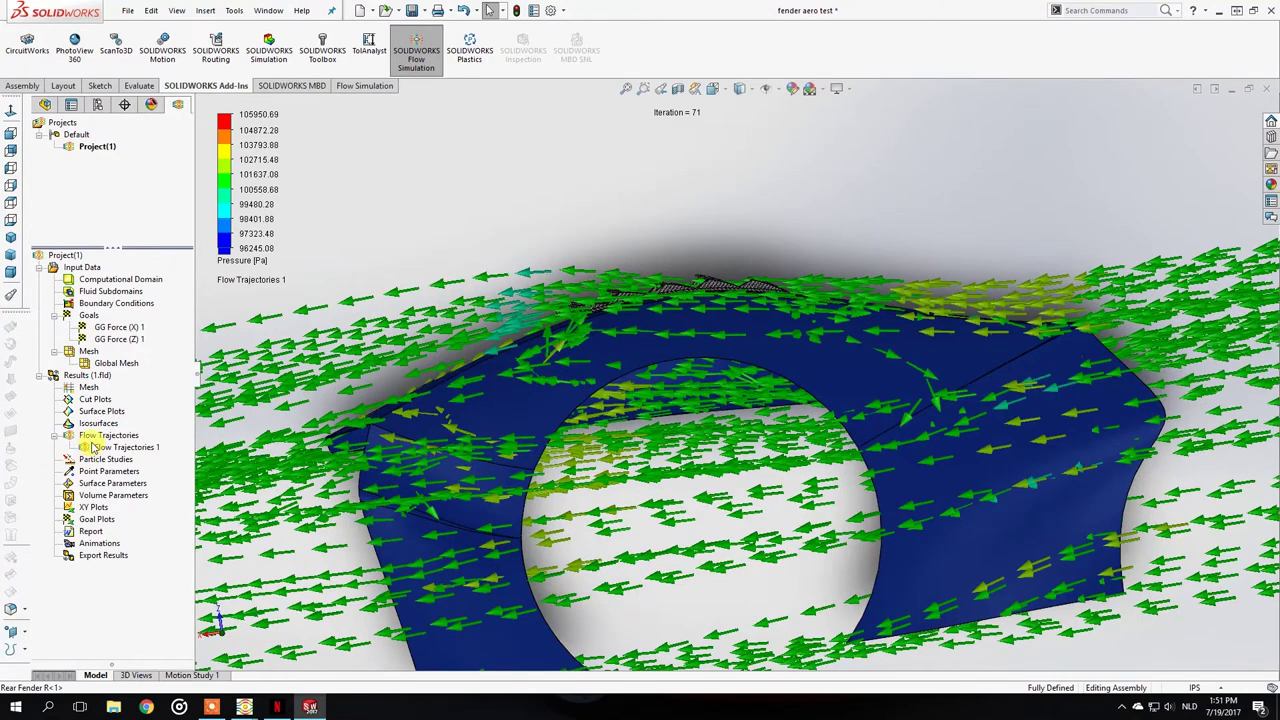
right_click(92, 447)
left_click(128, 452)
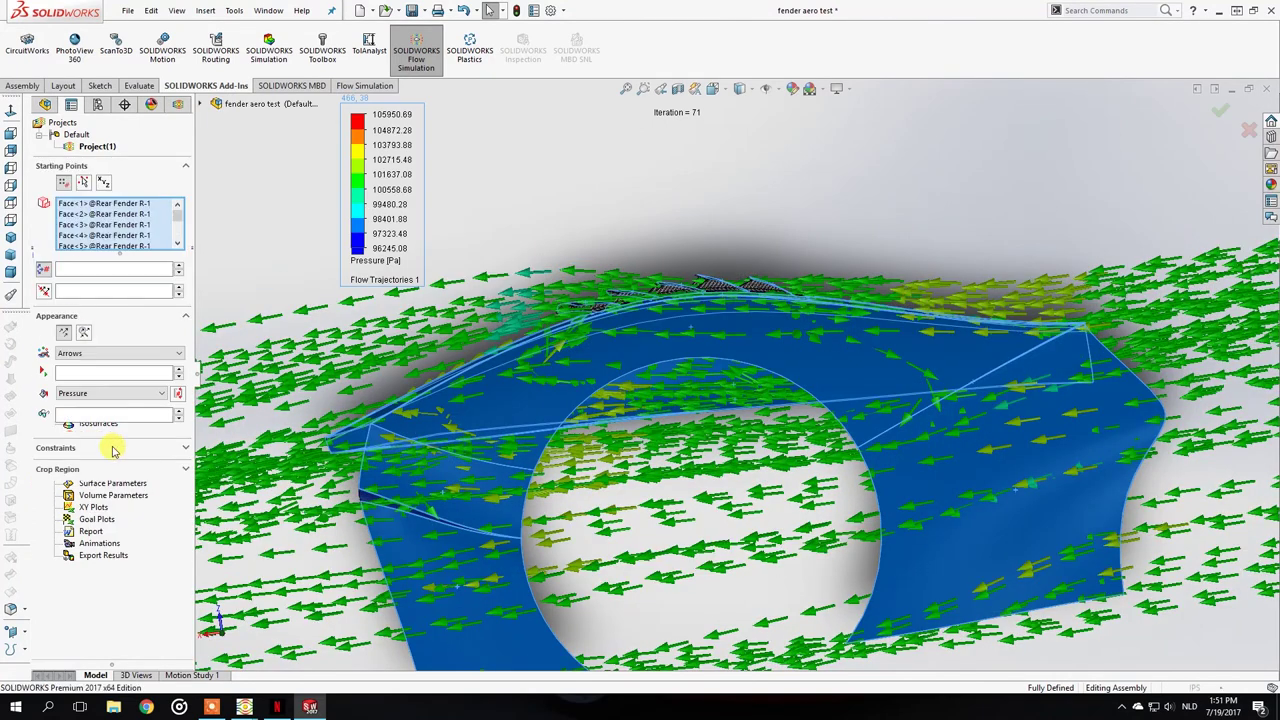
left_click(50, 145)
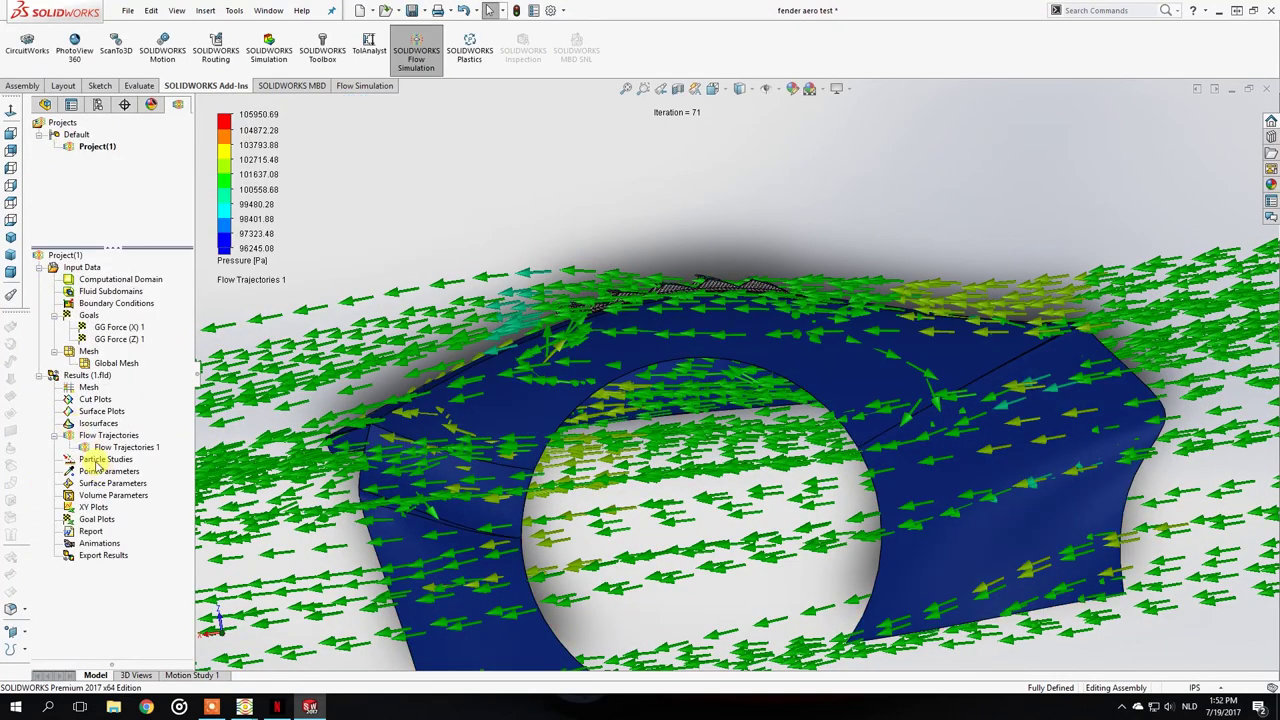
Play the Flow Trajectories 1 animation and examine the moving flow over the fender, especially behind the vent insert and along the trailing slope.
right_click(92, 447)
left_click(120, 545)
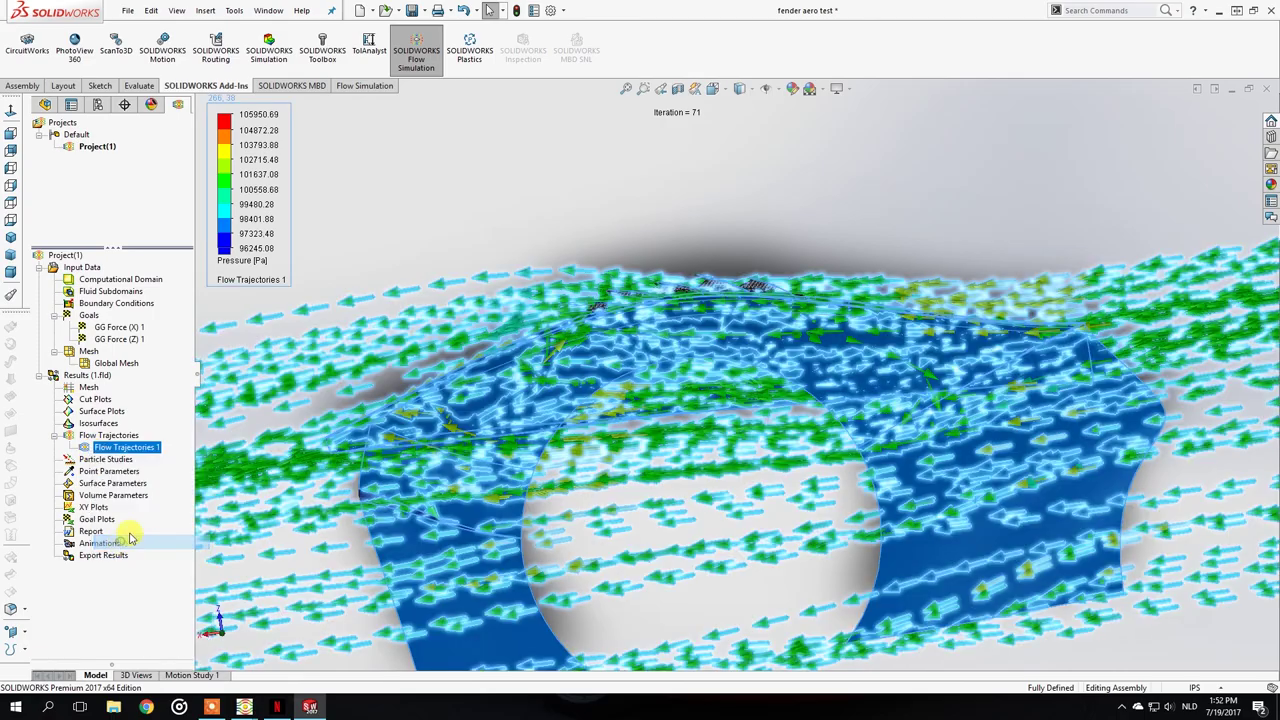
middle_click_drag(771, 315, 604, 320)
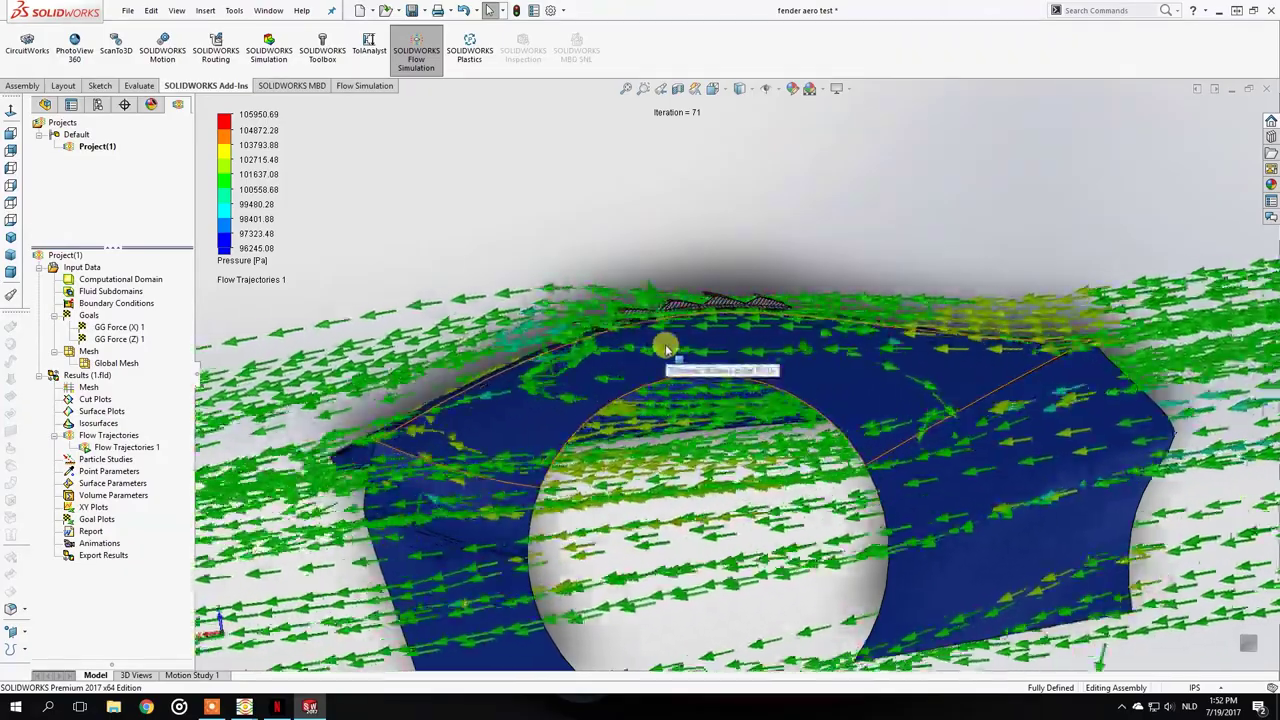
middle_click_drag(666, 348, 813, 342)
scroll(813, 342, "down", 3)
middle_click_drag(820, 392, 793, 403)
middle_click_drag(635, 387, 777, 329)
left_click(764, 328)
middle_click_drag(805, 540, 623, 438)
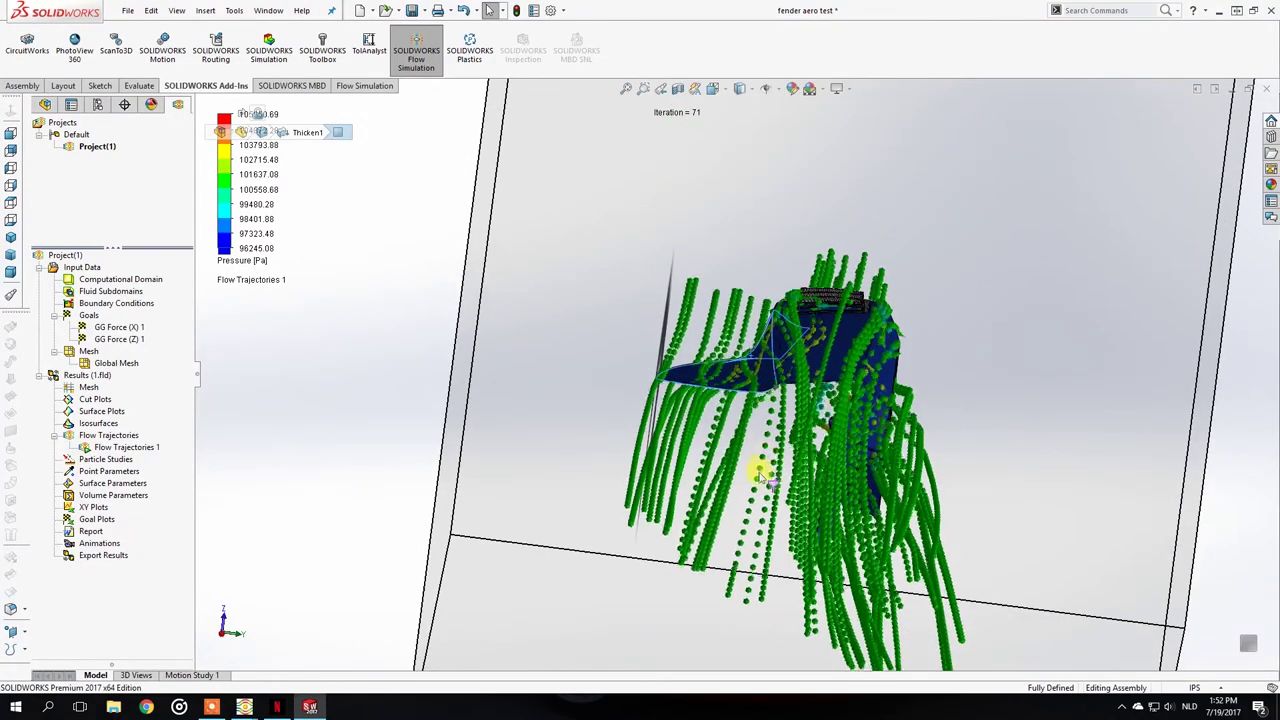
middle_click_drag(762, 375, 713, 370)
scroll(713, 370, "down", 6)
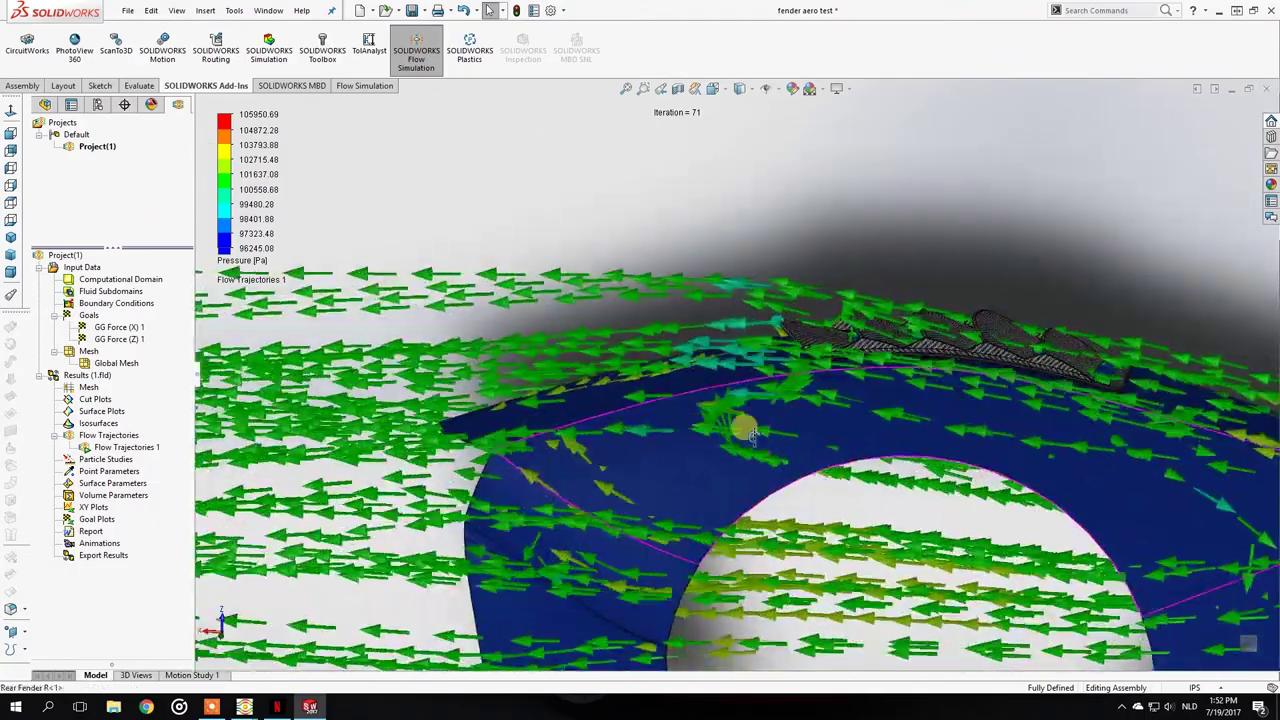
scroll(708, 403, "down", 6)
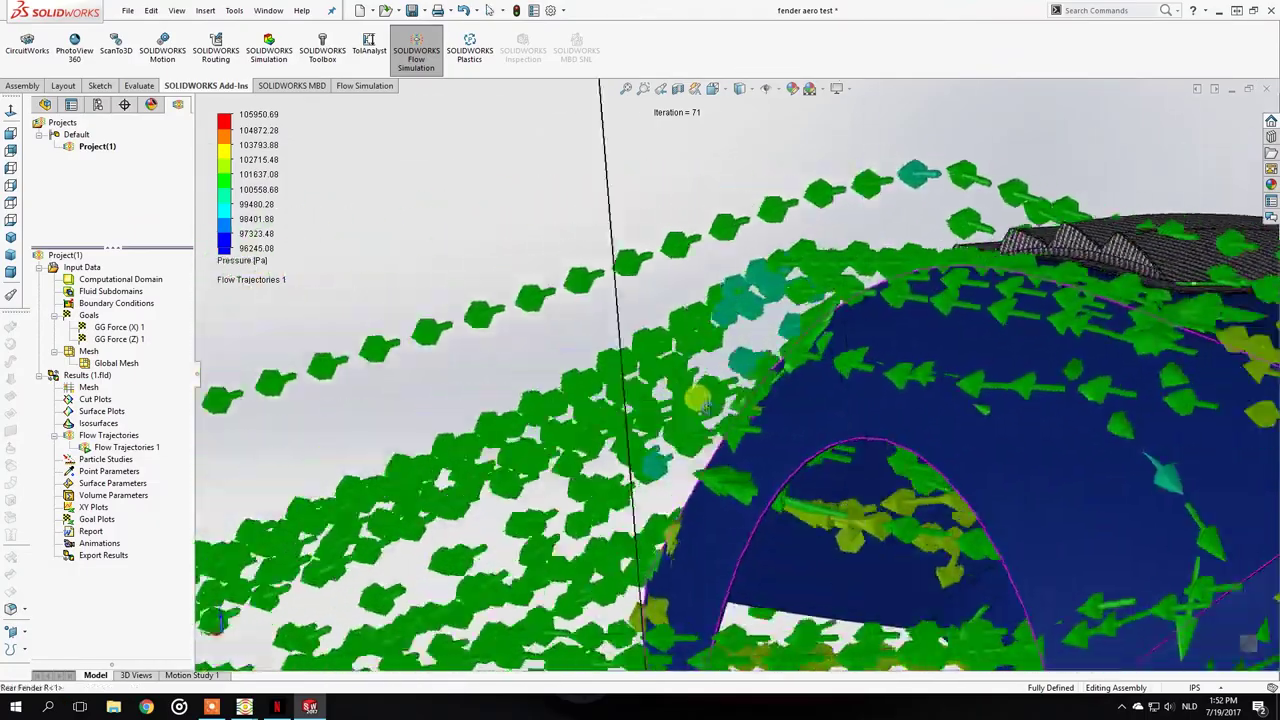
middle_click_drag(735, 415, 718, 248)
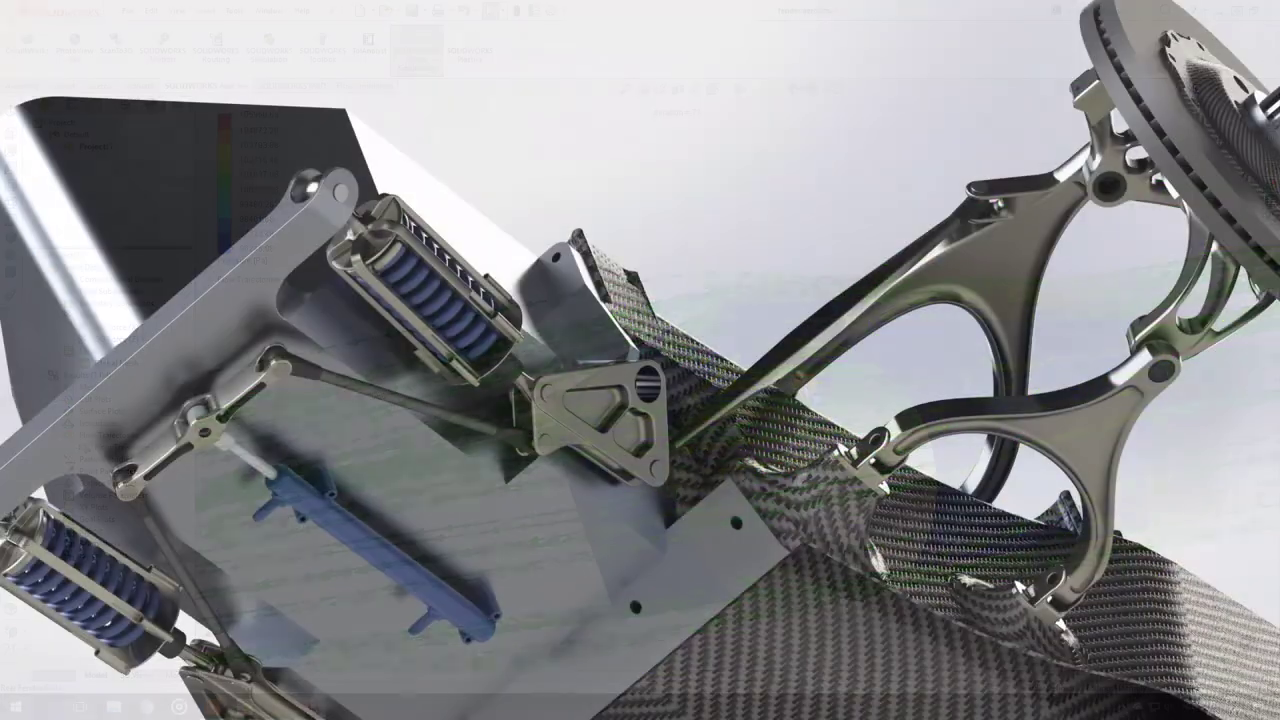